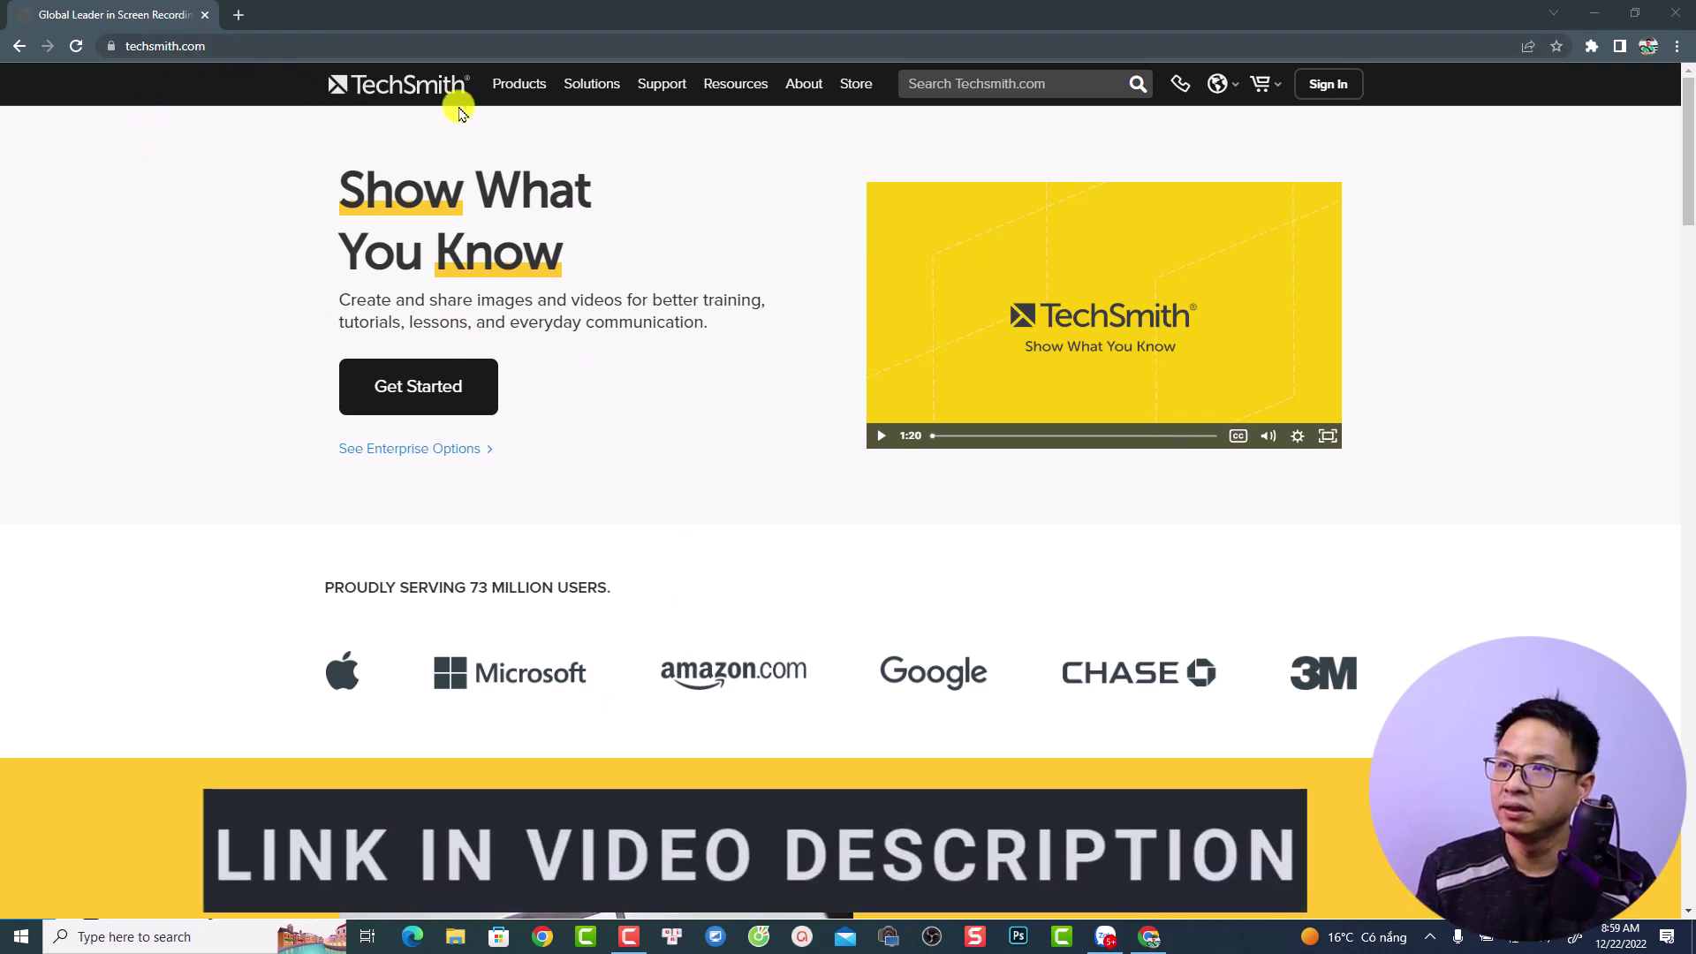
- Open the Camtasia product page on the TechSmith site and highlight its "Screen Recorder and Video Editor" heading
{"action": "mouse_move", "coordinate": [502, 83]}
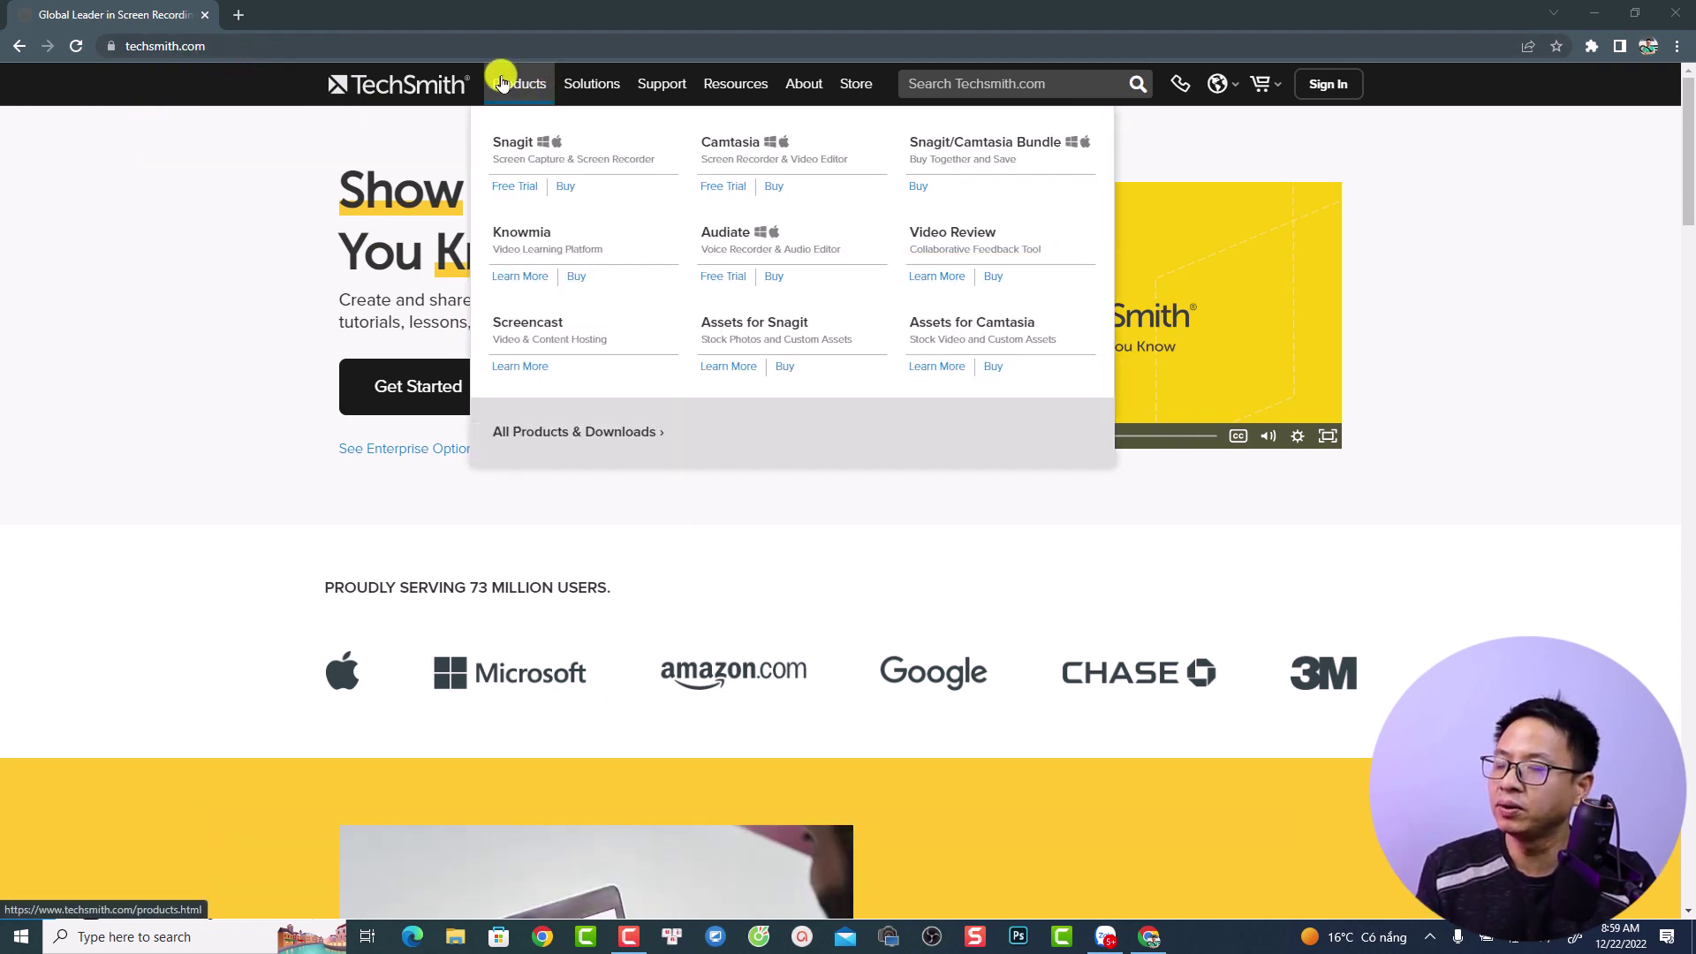
{"action": "left_click", "coordinate": [744, 155]}
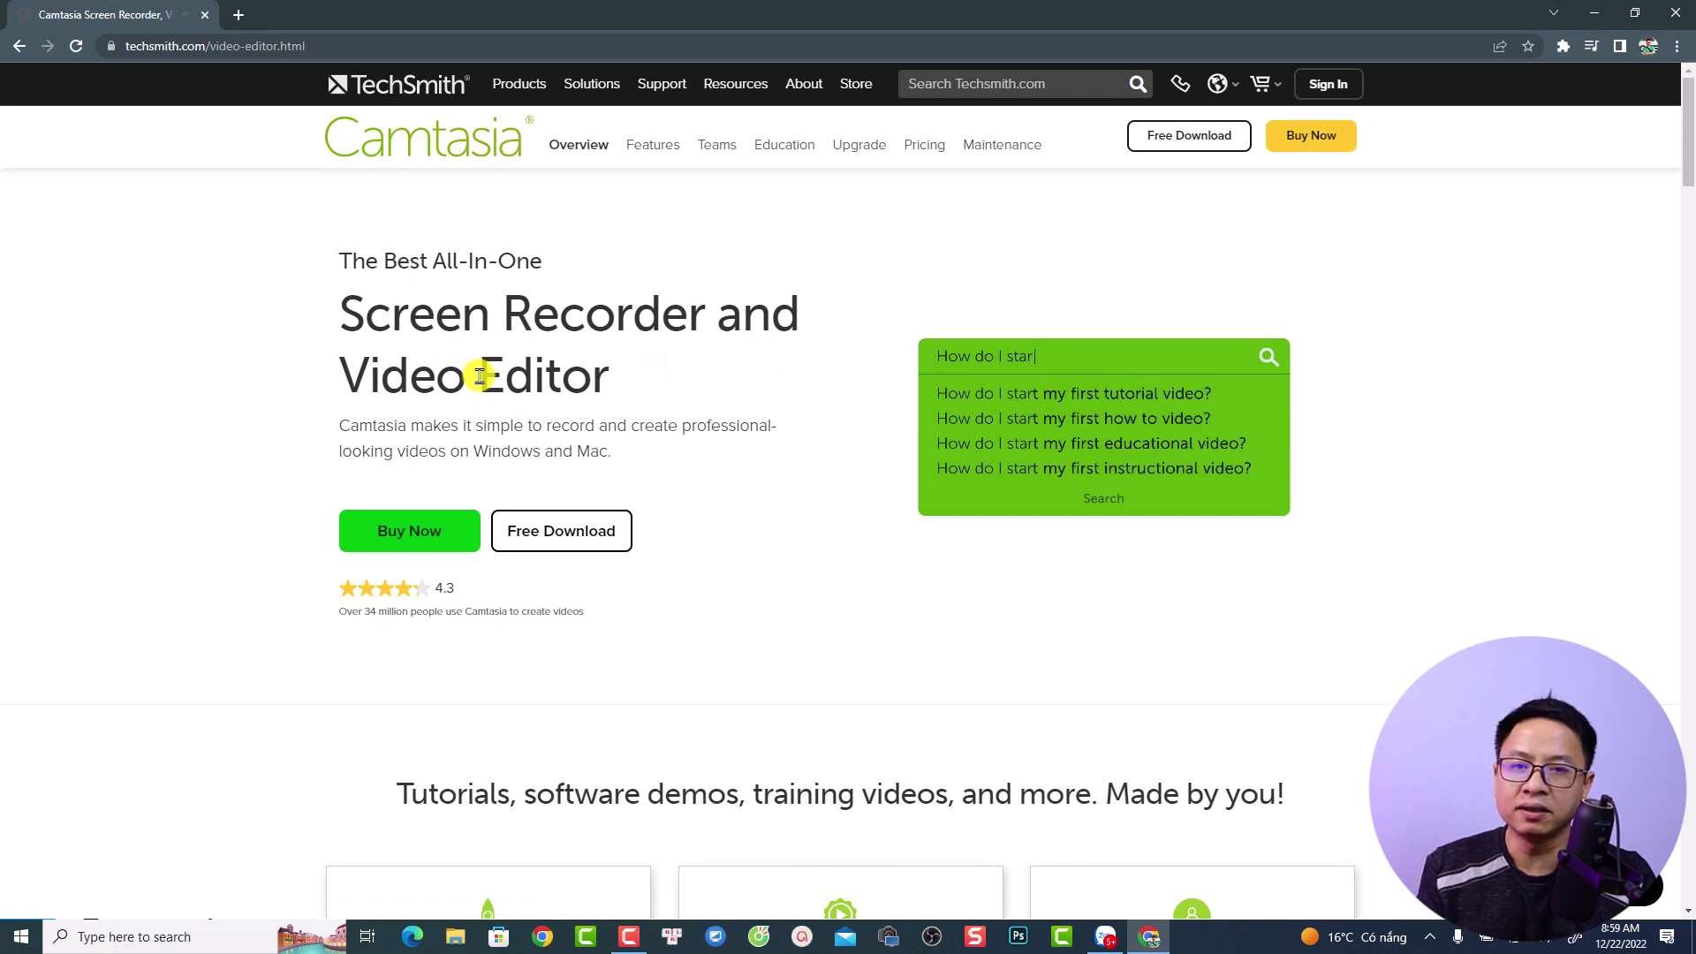
{"action": "left_click_drag", "start_coordinate": [358, 315], "coordinate": [662, 313]}
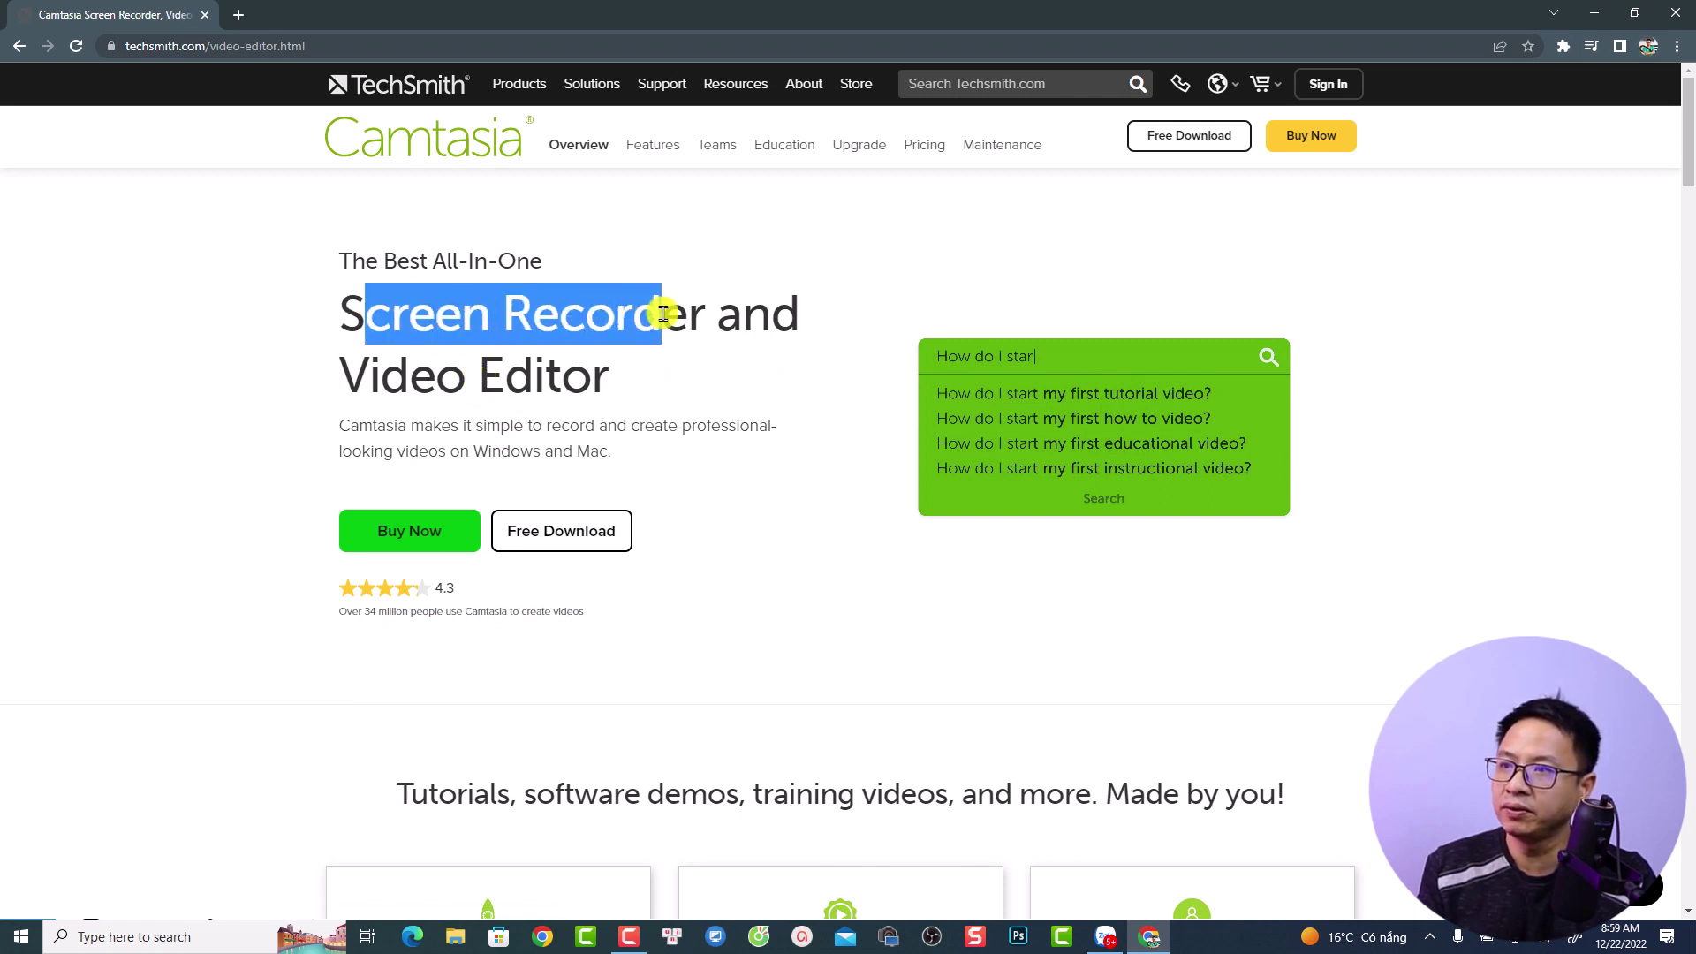
{"action": "left_click_drag", "start_coordinate": [409, 376], "coordinate": [586, 370]}
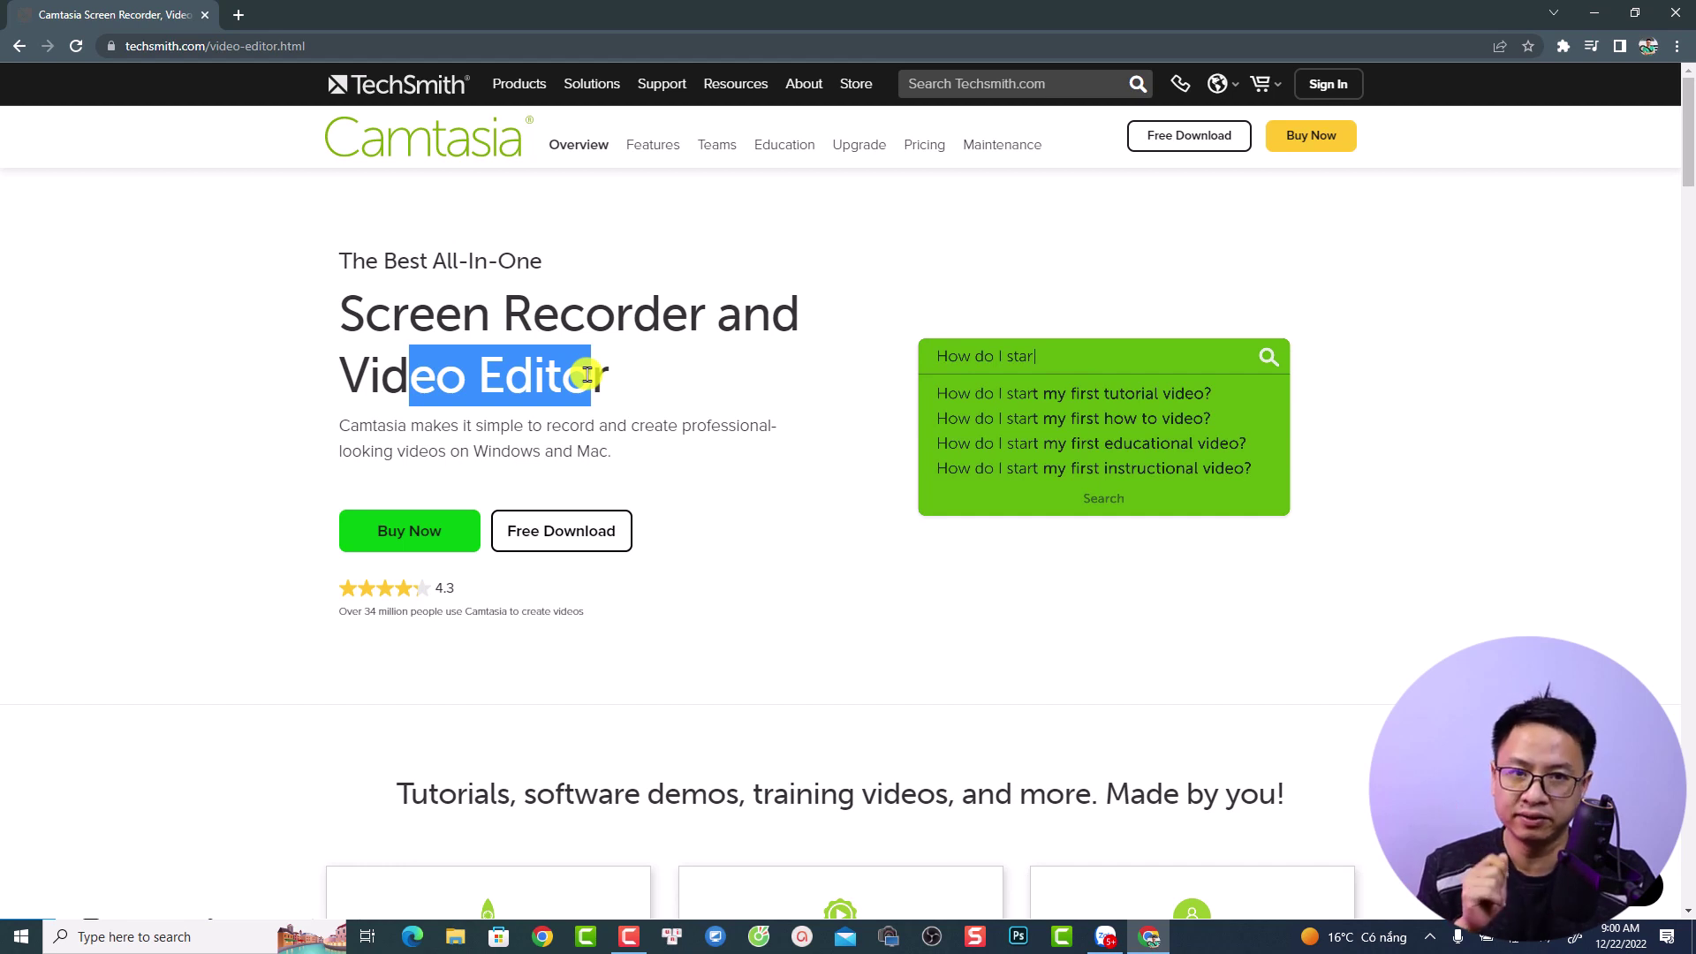
{"action": "left_click", "coordinate": [626, 940]}
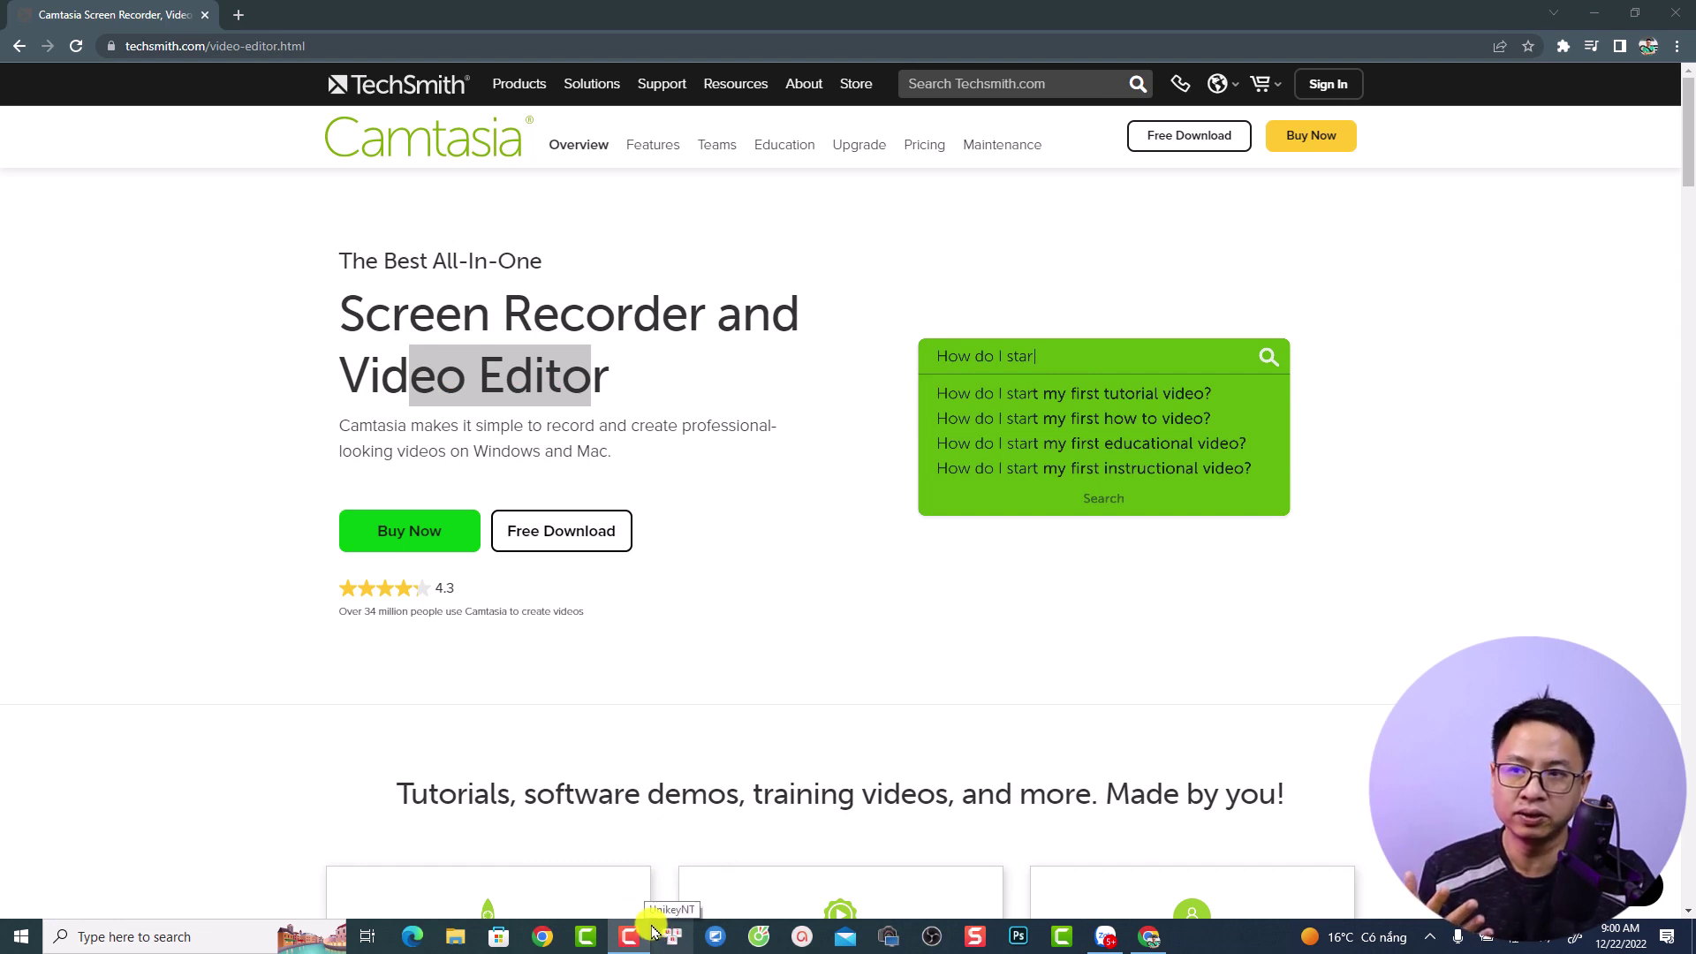
- Review the Camtasia page's sections on supported video types and its feature overview
{"action": "scroll", "coordinate": [558, 269], "scroll_direction": "down", "scroll_amount": 5}
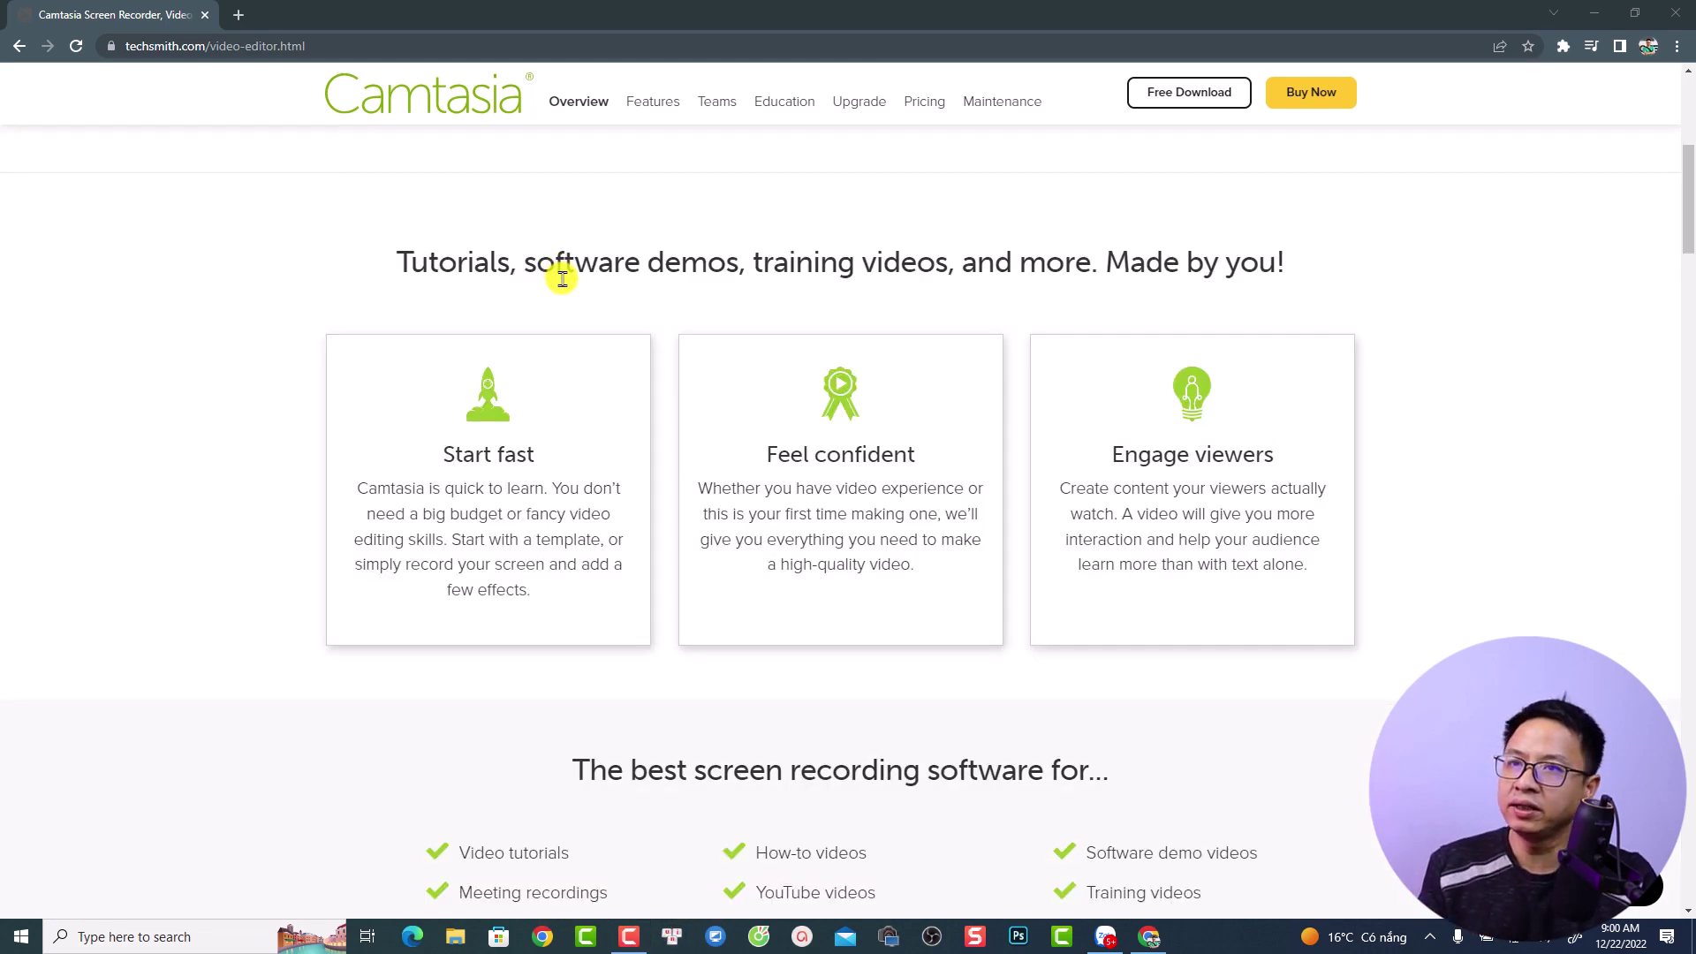
{"action": "left_click_drag", "start_coordinate": [390, 259], "coordinate": [887, 265]}
{"action": "left_click_drag", "start_coordinate": [994, 262], "coordinate": [1046, 265]}
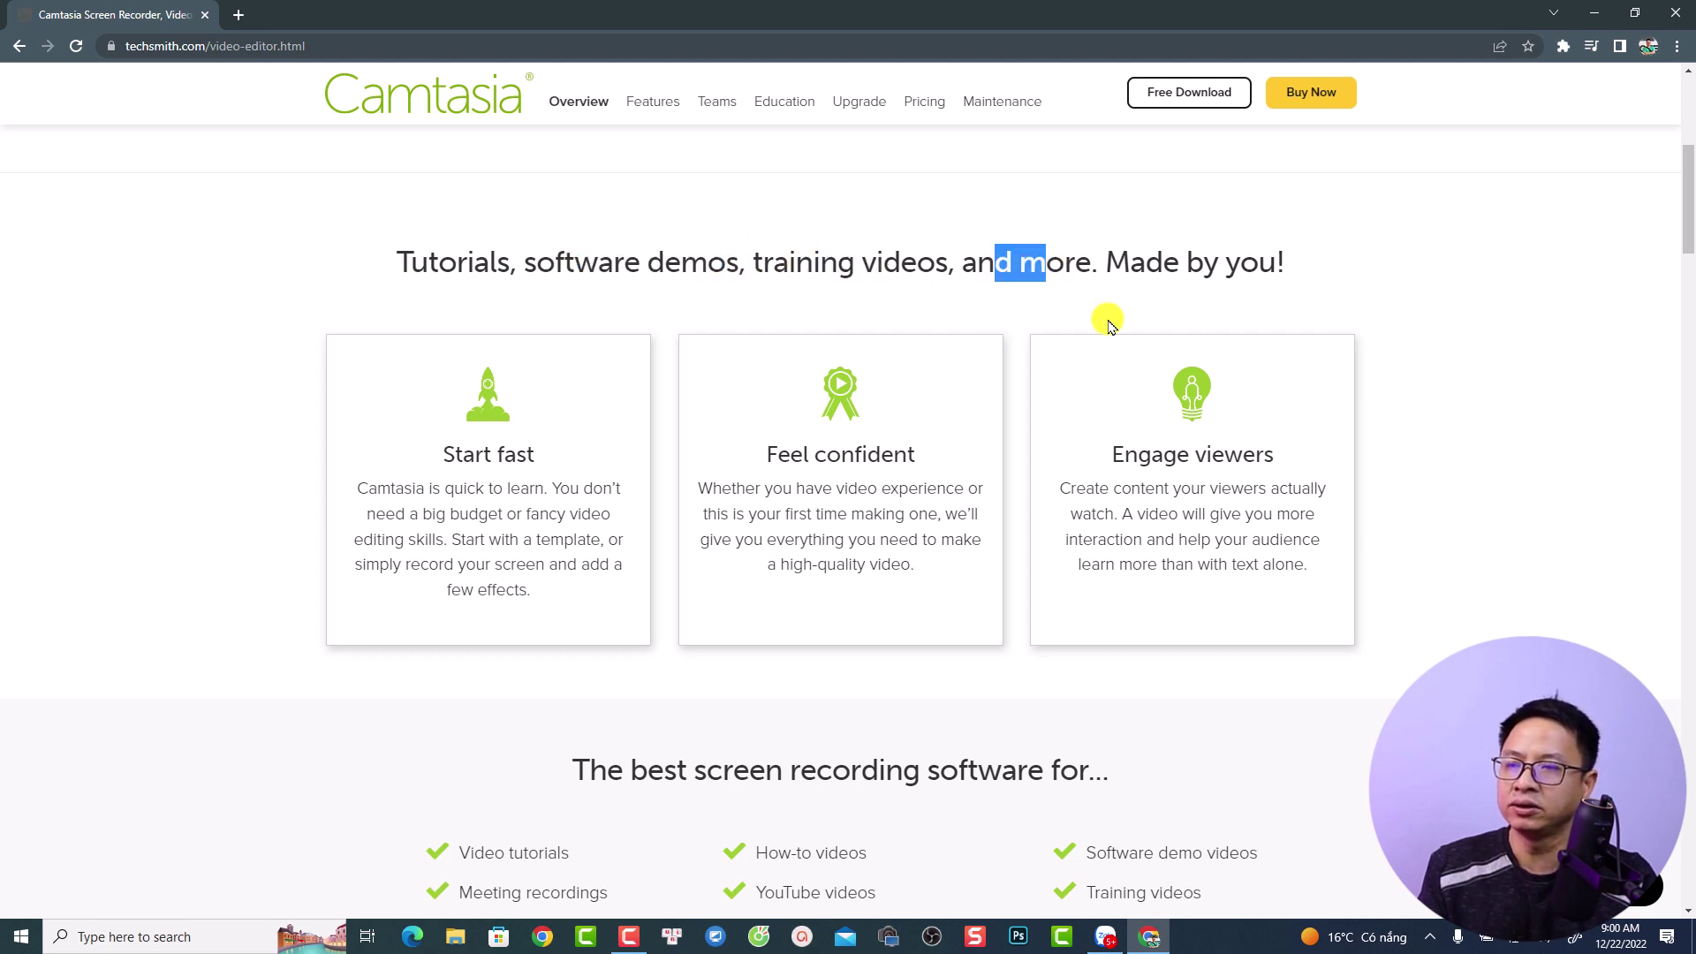
{"action": "scroll", "coordinate": [1086, 349], "scroll_direction": "down", "scroll_amount": 3}
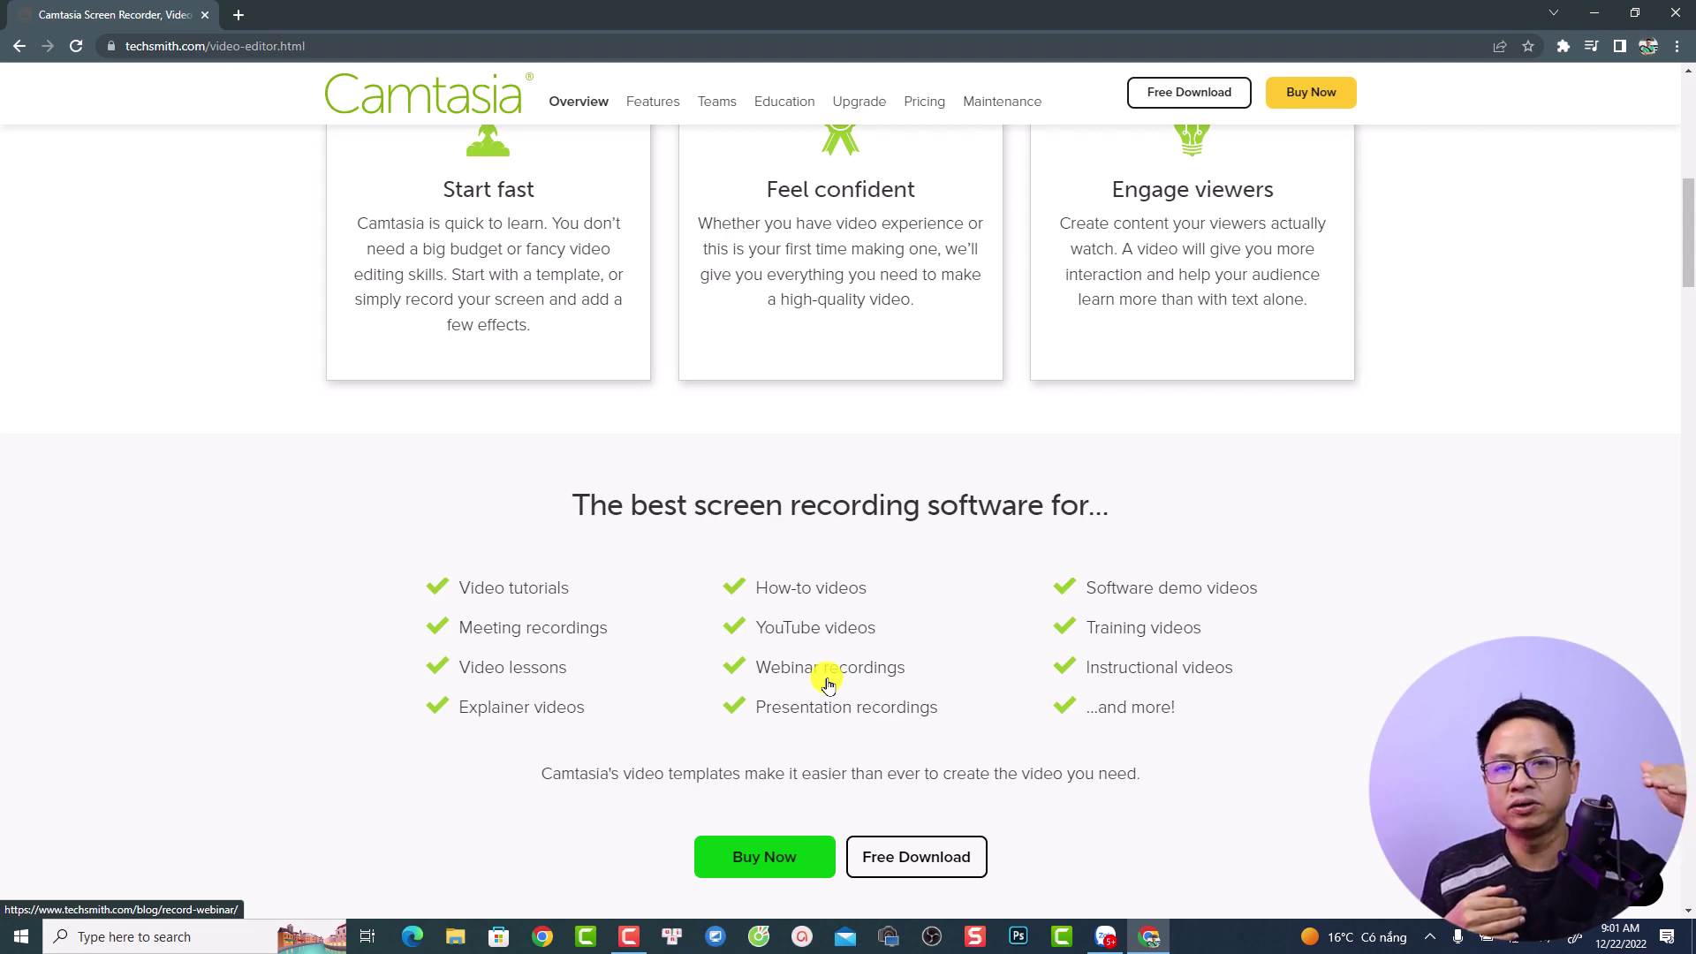
{"action": "scroll", "coordinate": [835, 645], "scroll_direction": "down", "scroll_amount": 9}
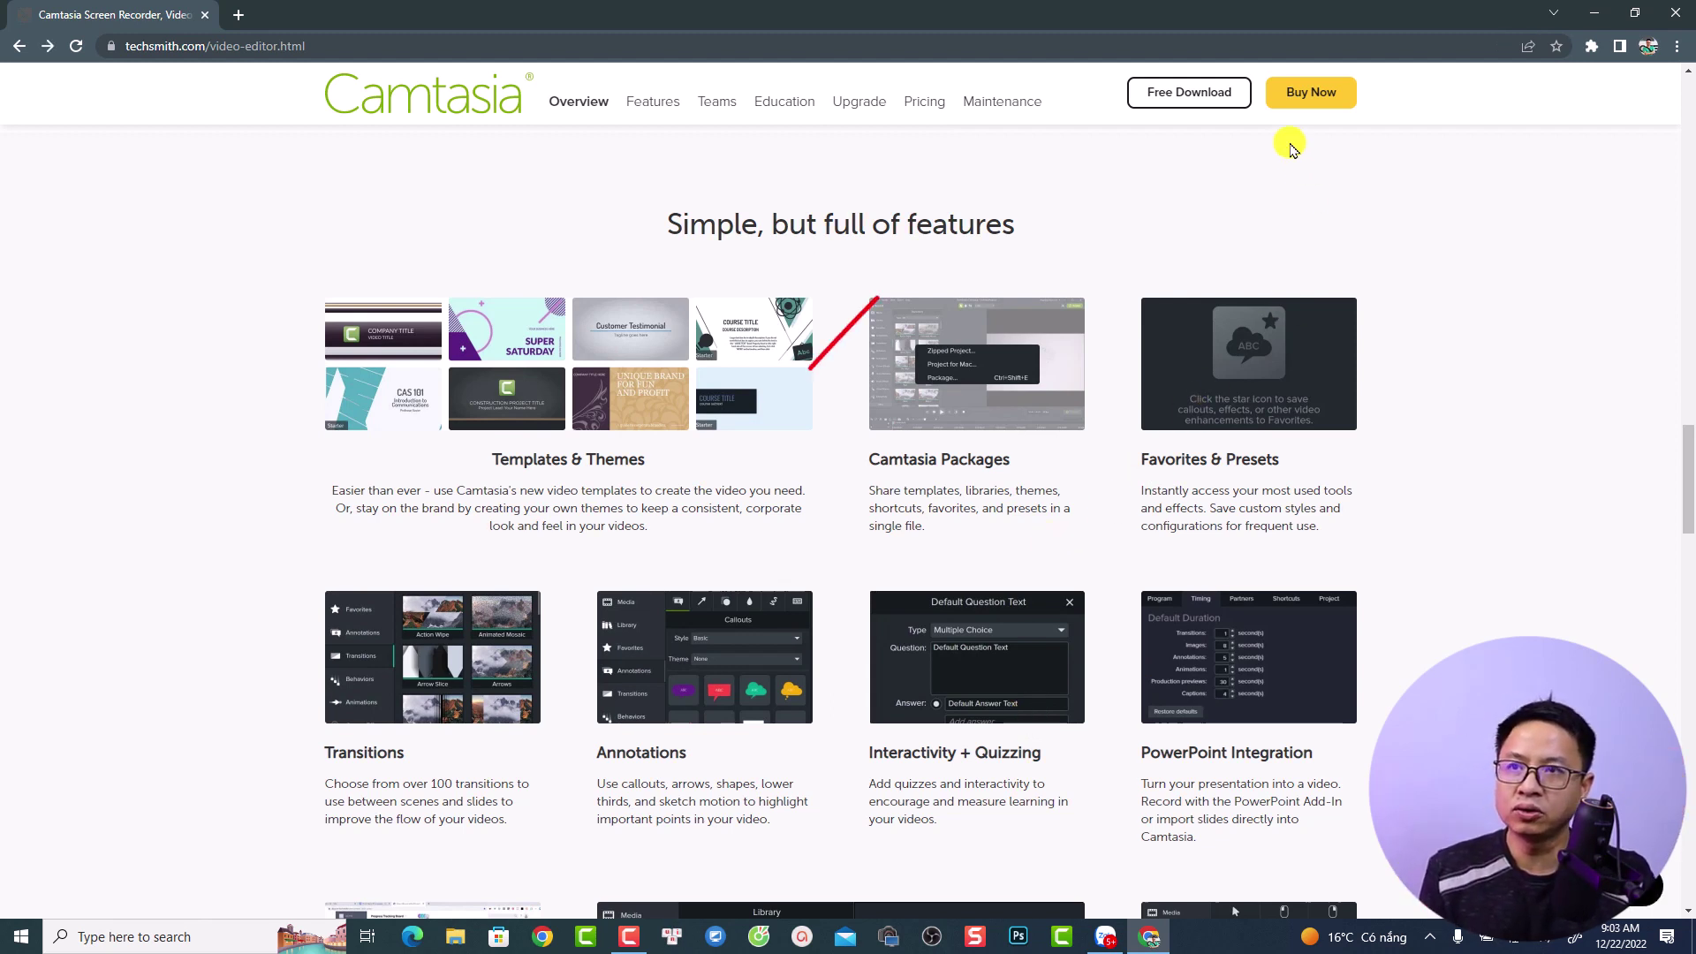
- Open the Camtasia free trial download page and look up the Camtasia purchase offer in the TechSmith store
{"action": "left_click", "coordinate": [1188, 93]}
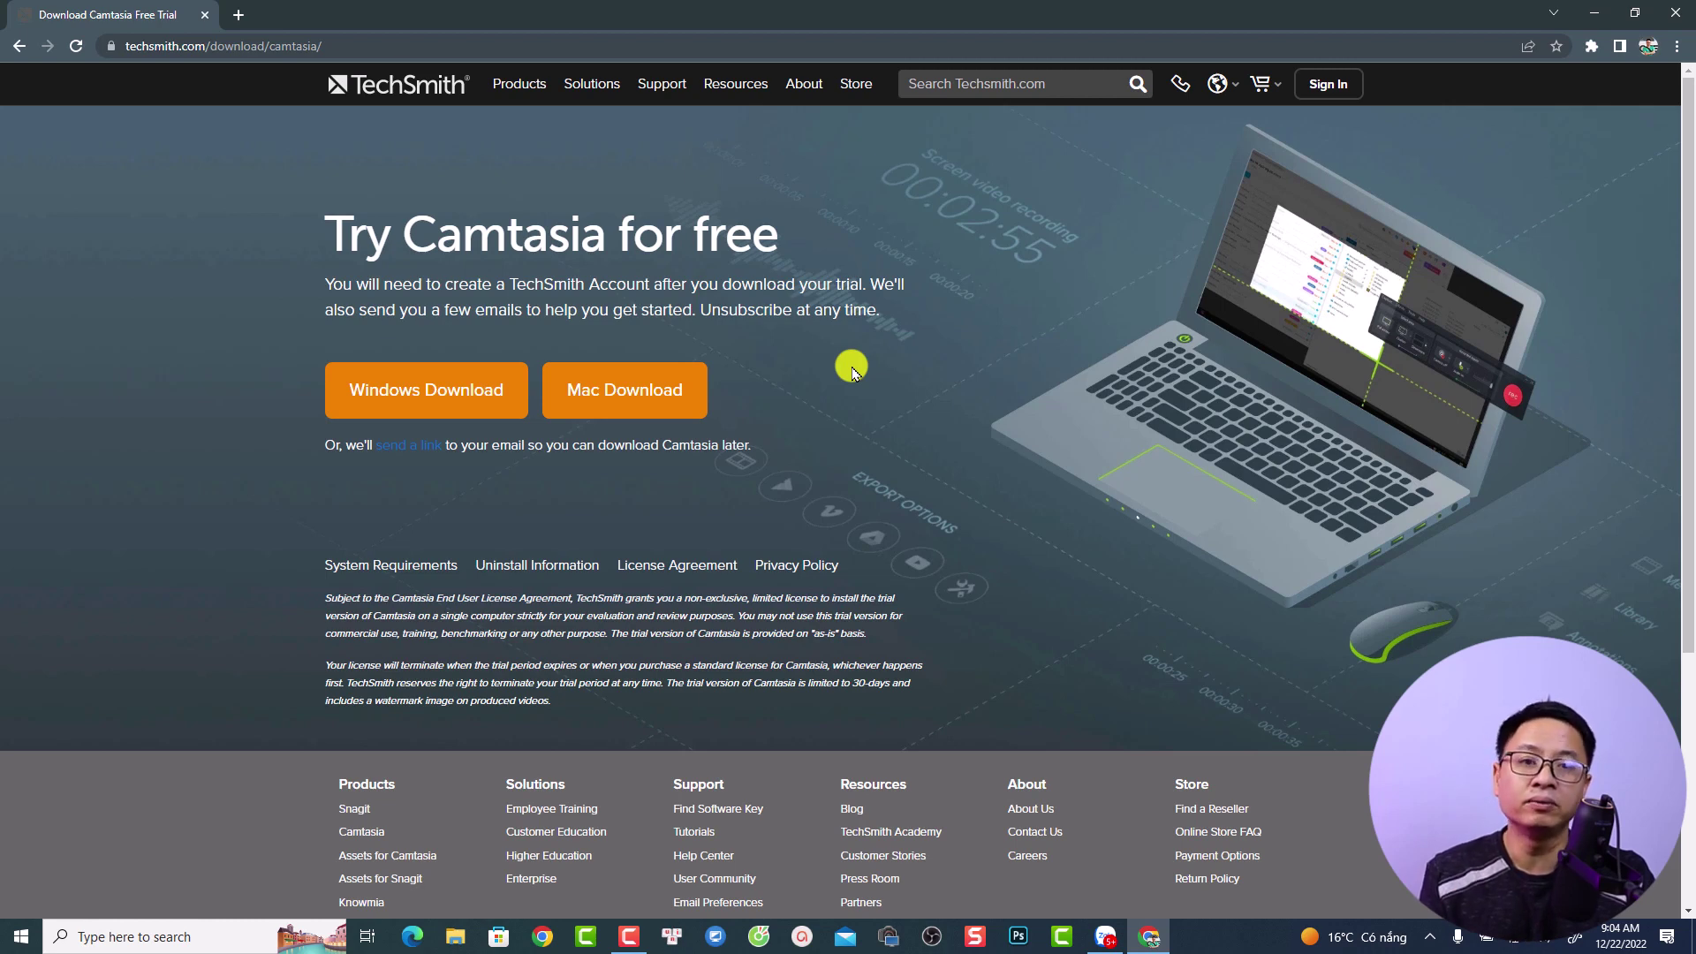
{"action": "left_click", "coordinate": [847, 84]}
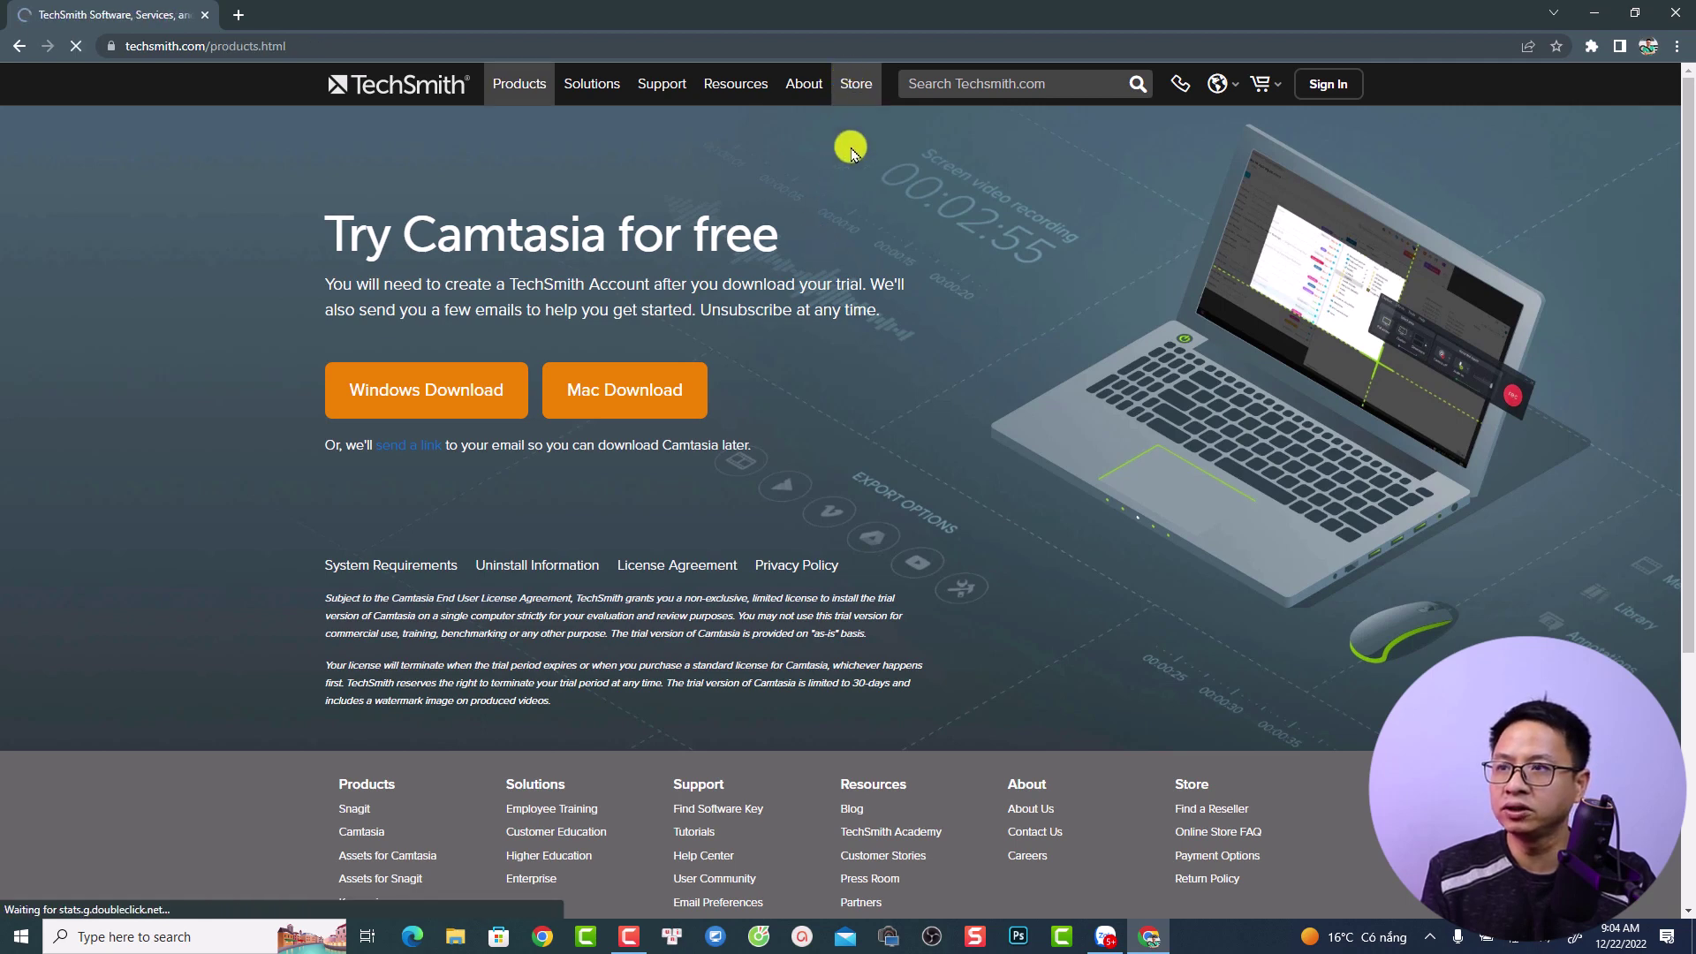
{"action": "scroll", "coordinate": [884, 211], "scroll_direction": "down", "scroll_amount": 3}
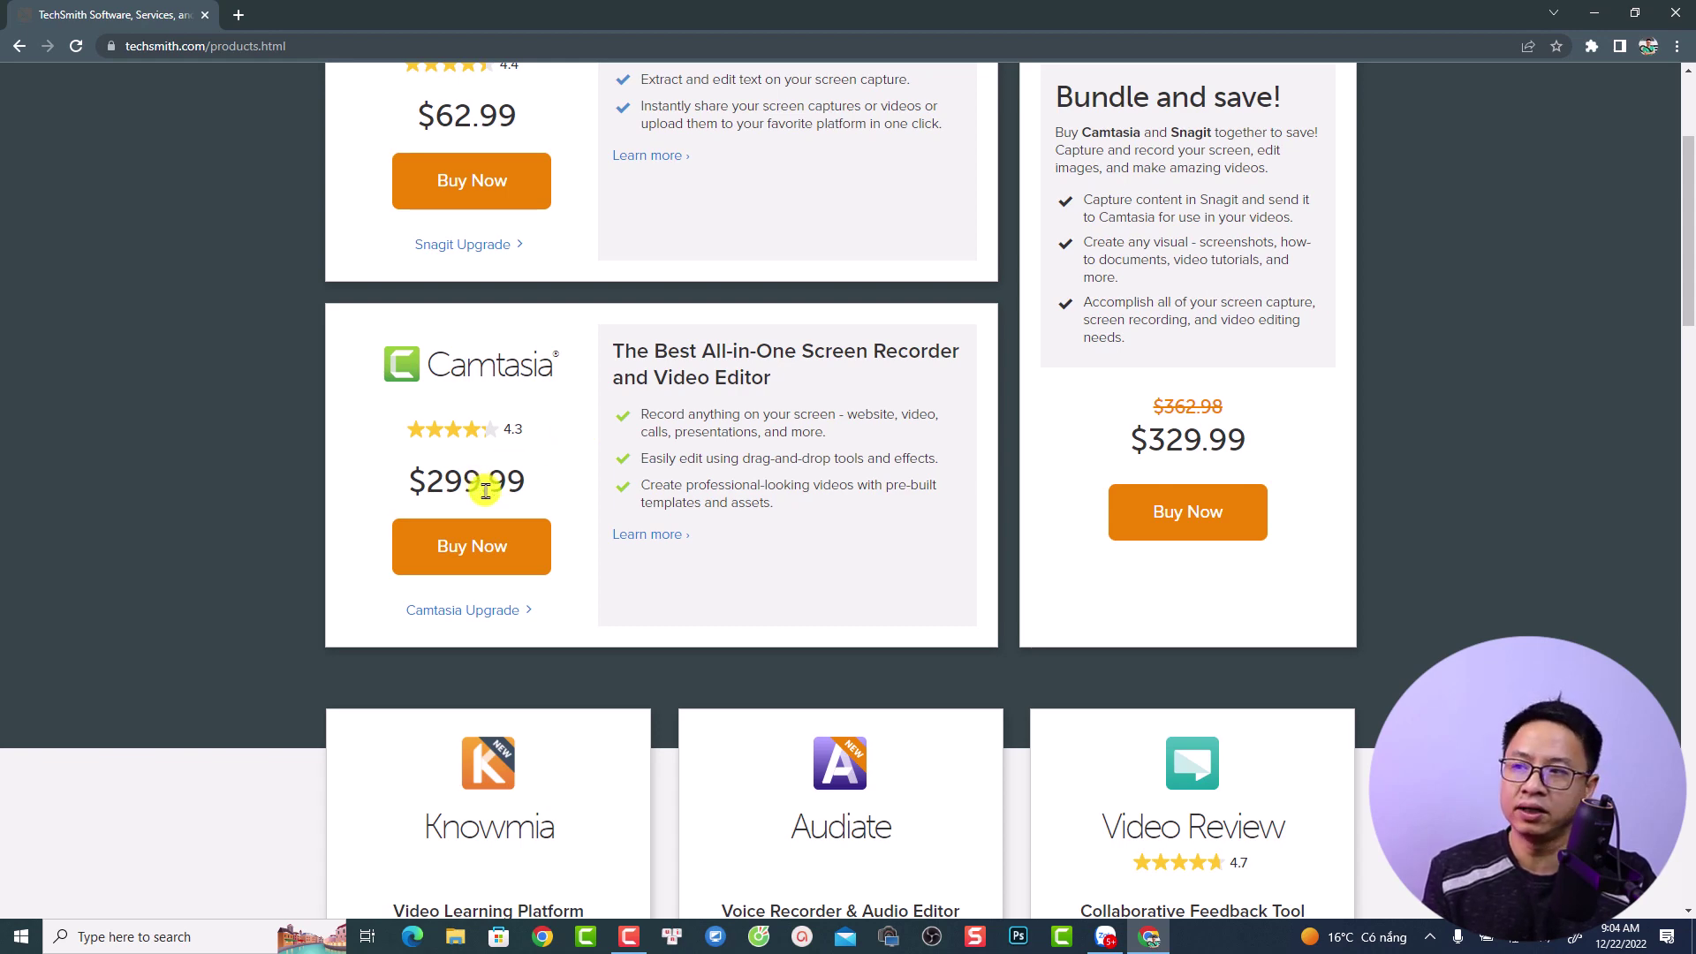
{"action": "left_click", "coordinate": [482, 542]}
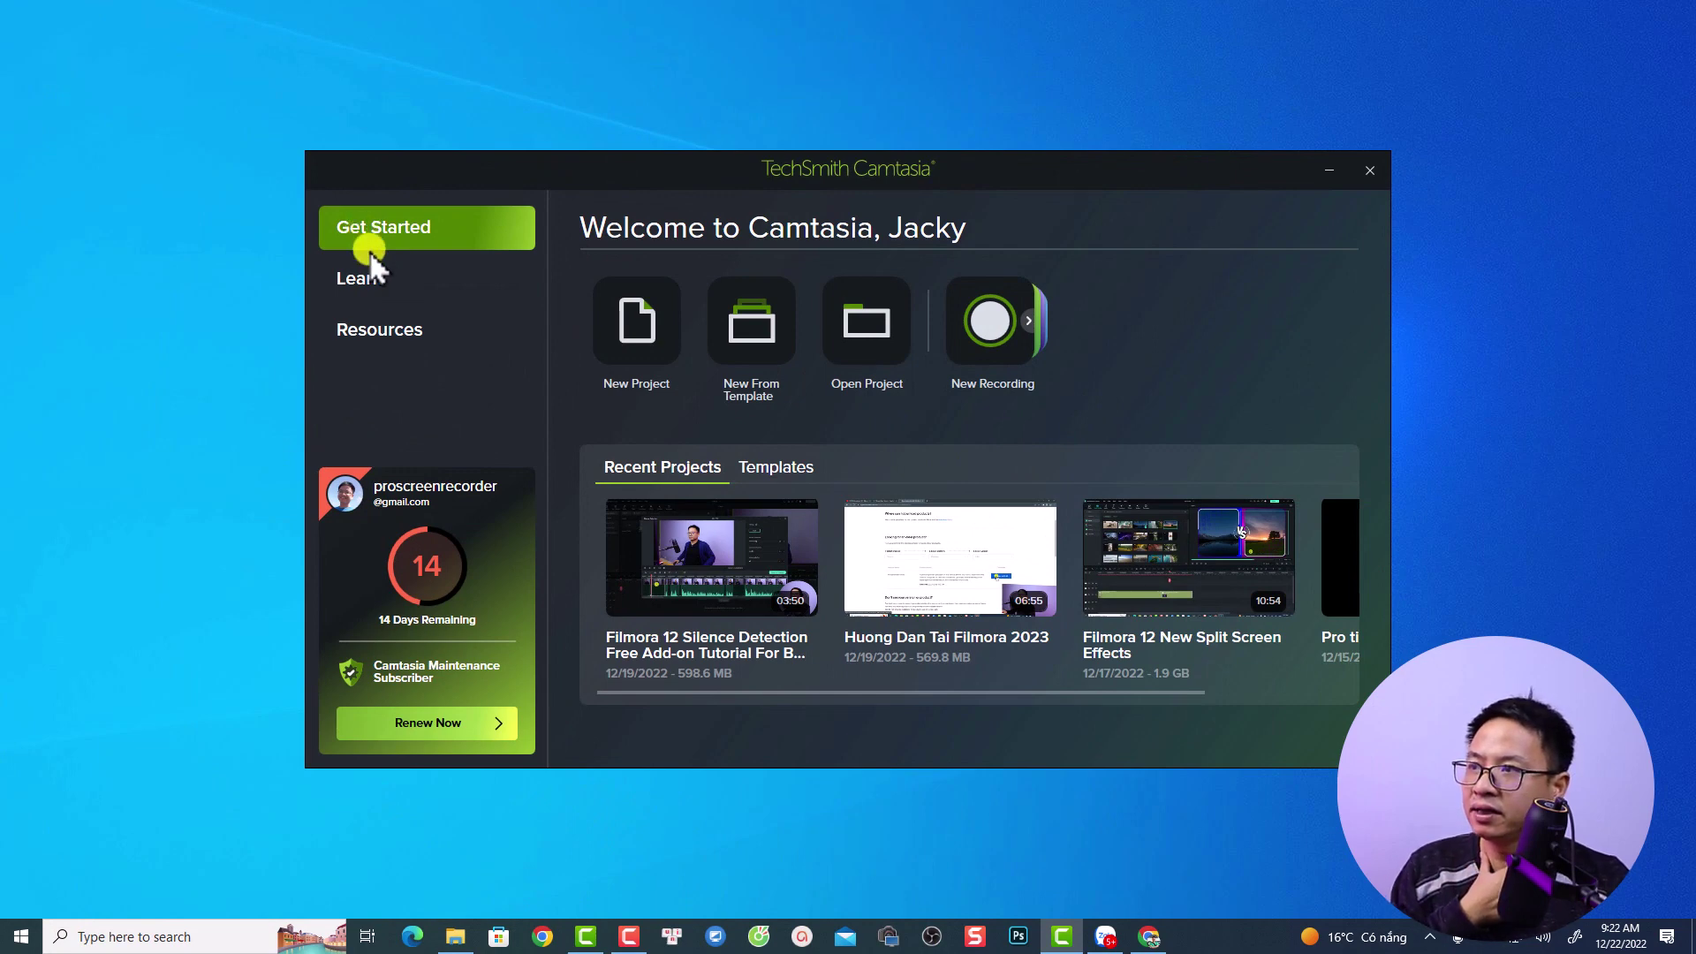
- Look through the Learn and Resources sections of the Camtasia start window and open the Keyboard Shortcuts Poster
{"action": "left_click", "coordinate": [372, 280]}
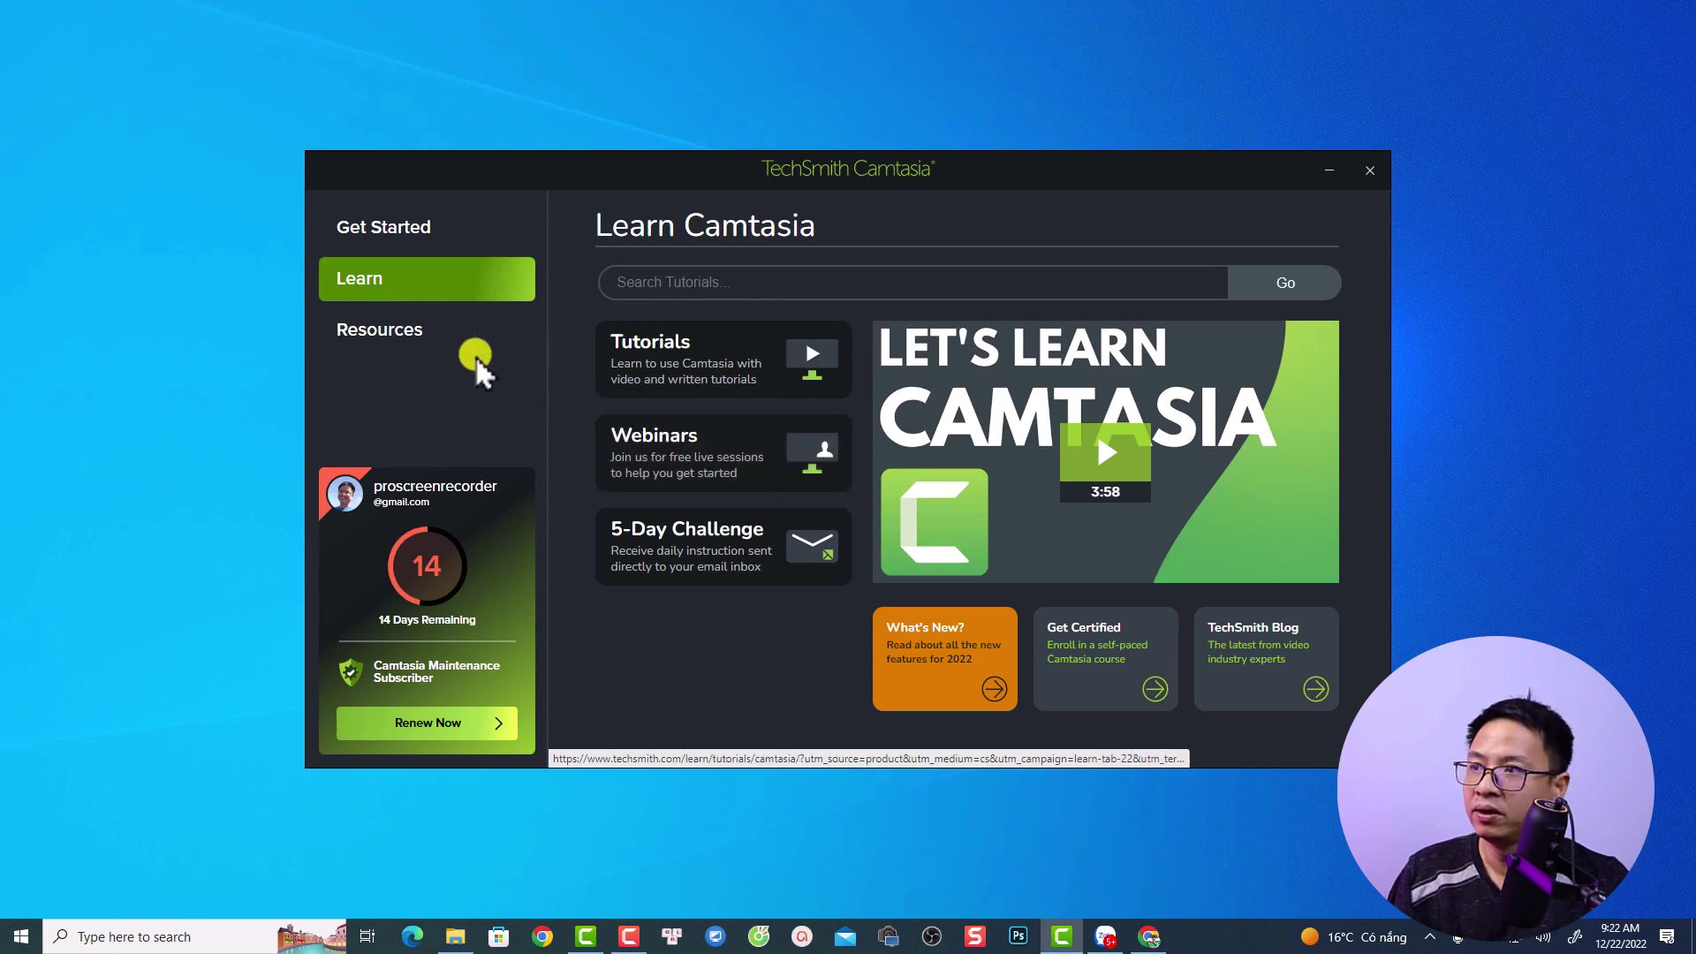
{"action": "left_click", "coordinate": [399, 338]}
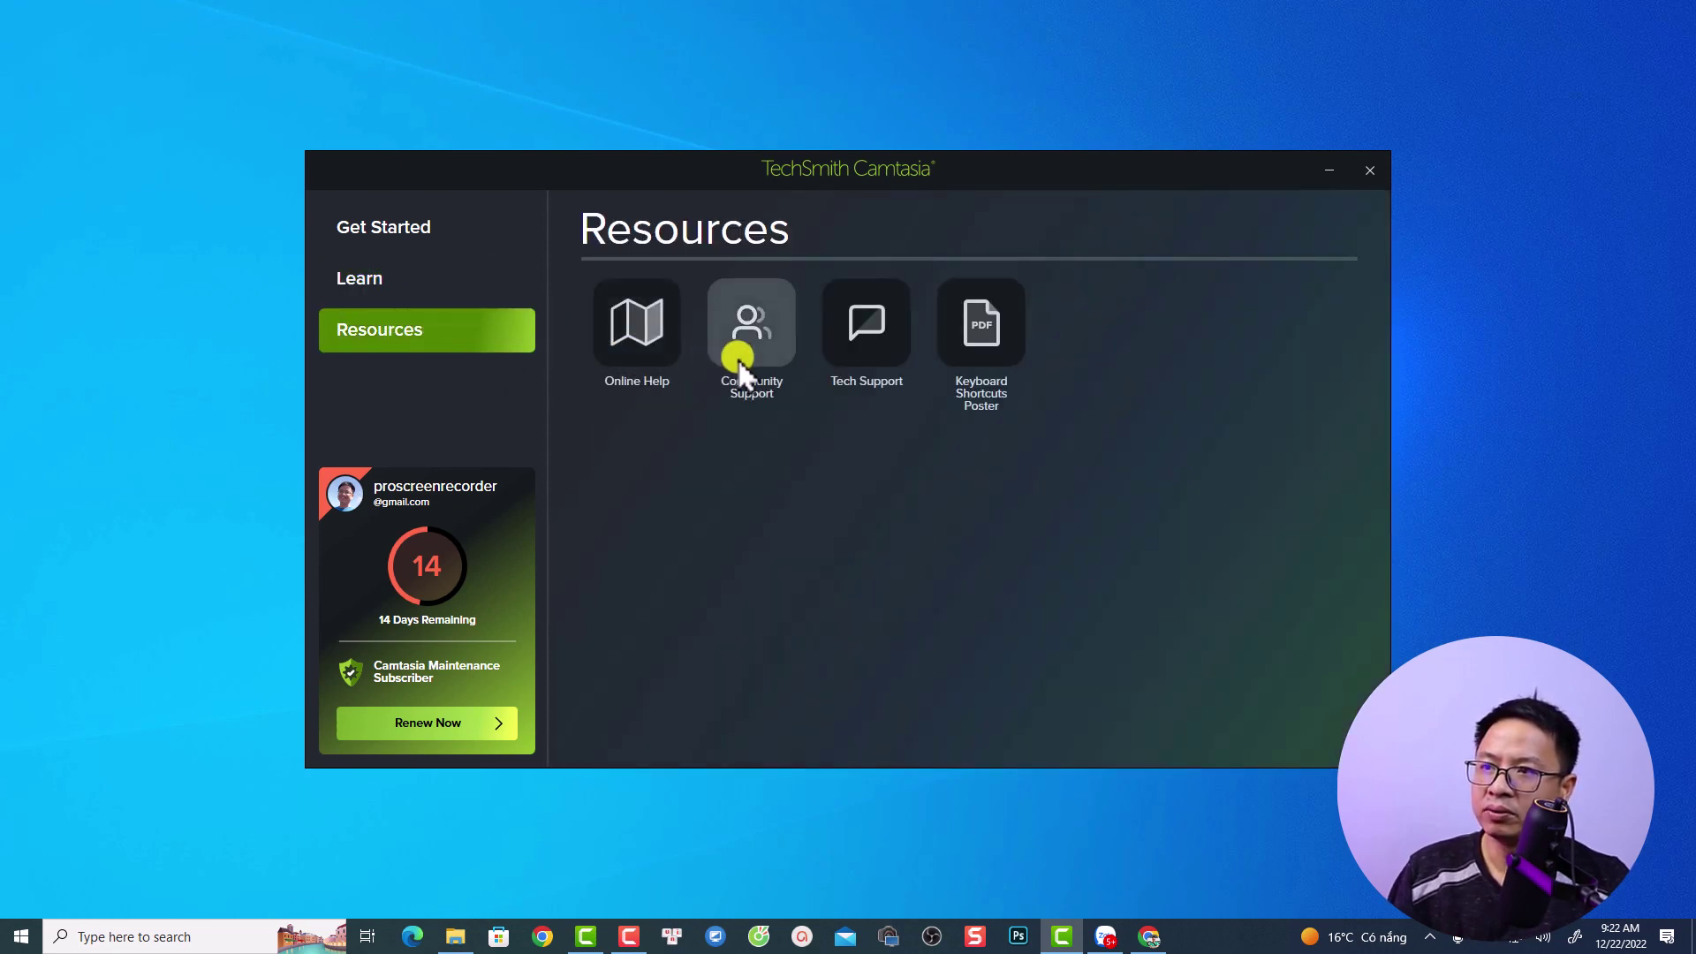
{"action": "left_click", "coordinate": [992, 337]}
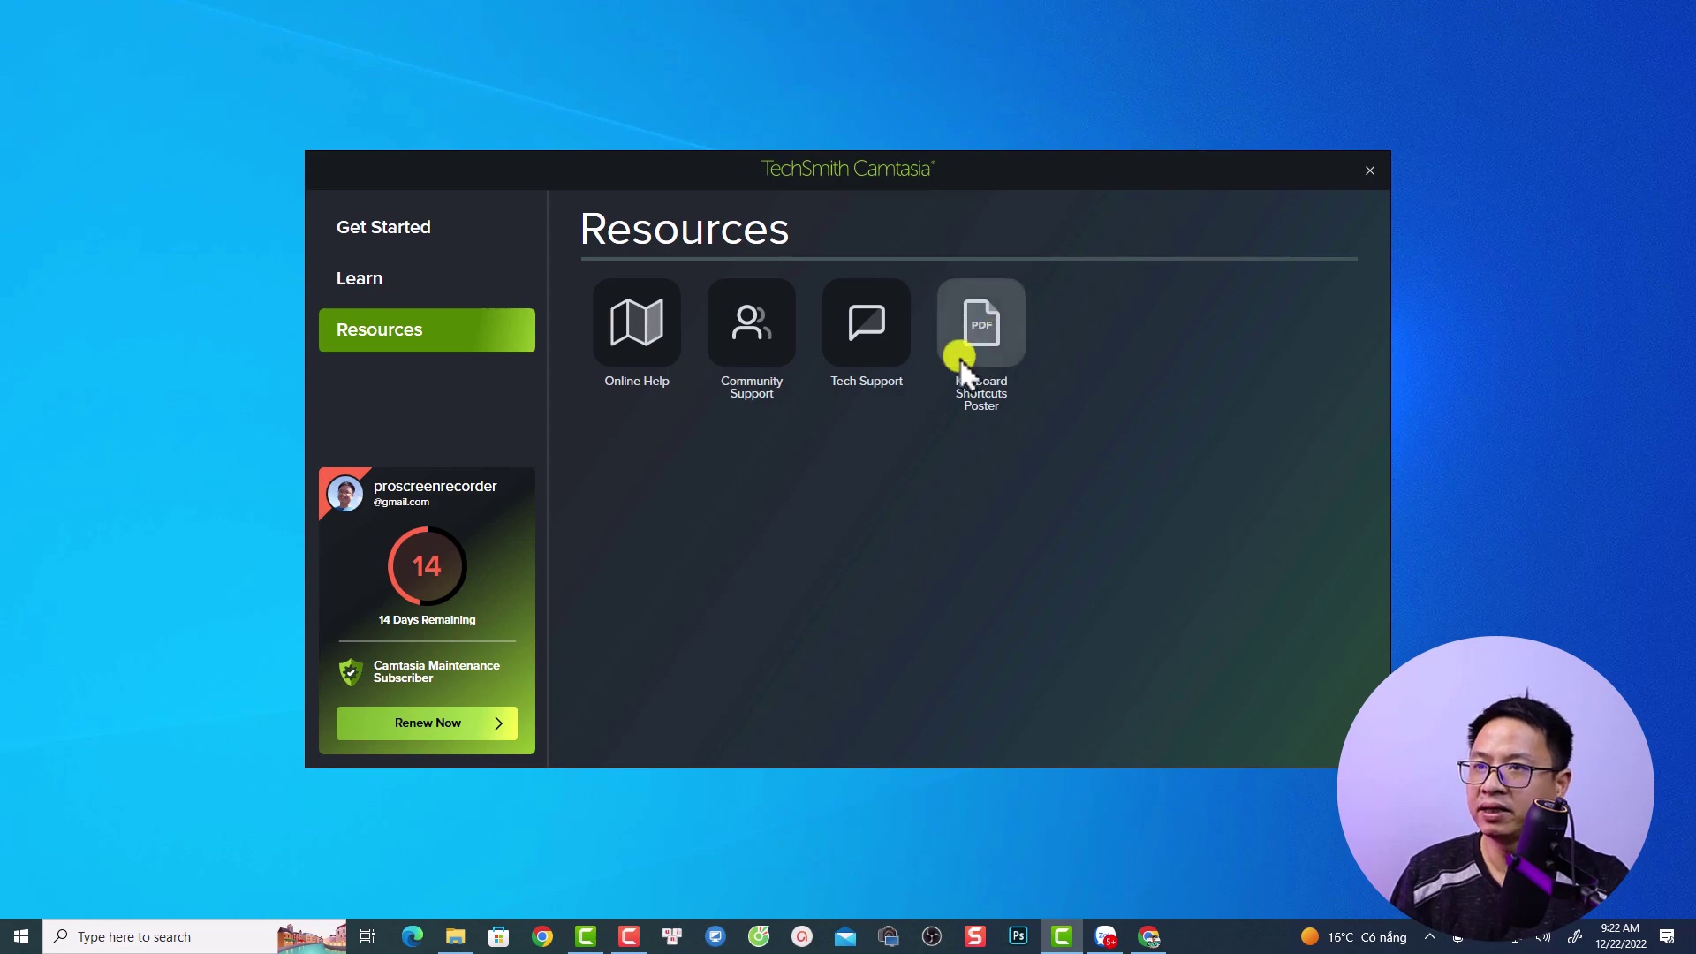
{"action": "left_click", "coordinate": [698, 19]}
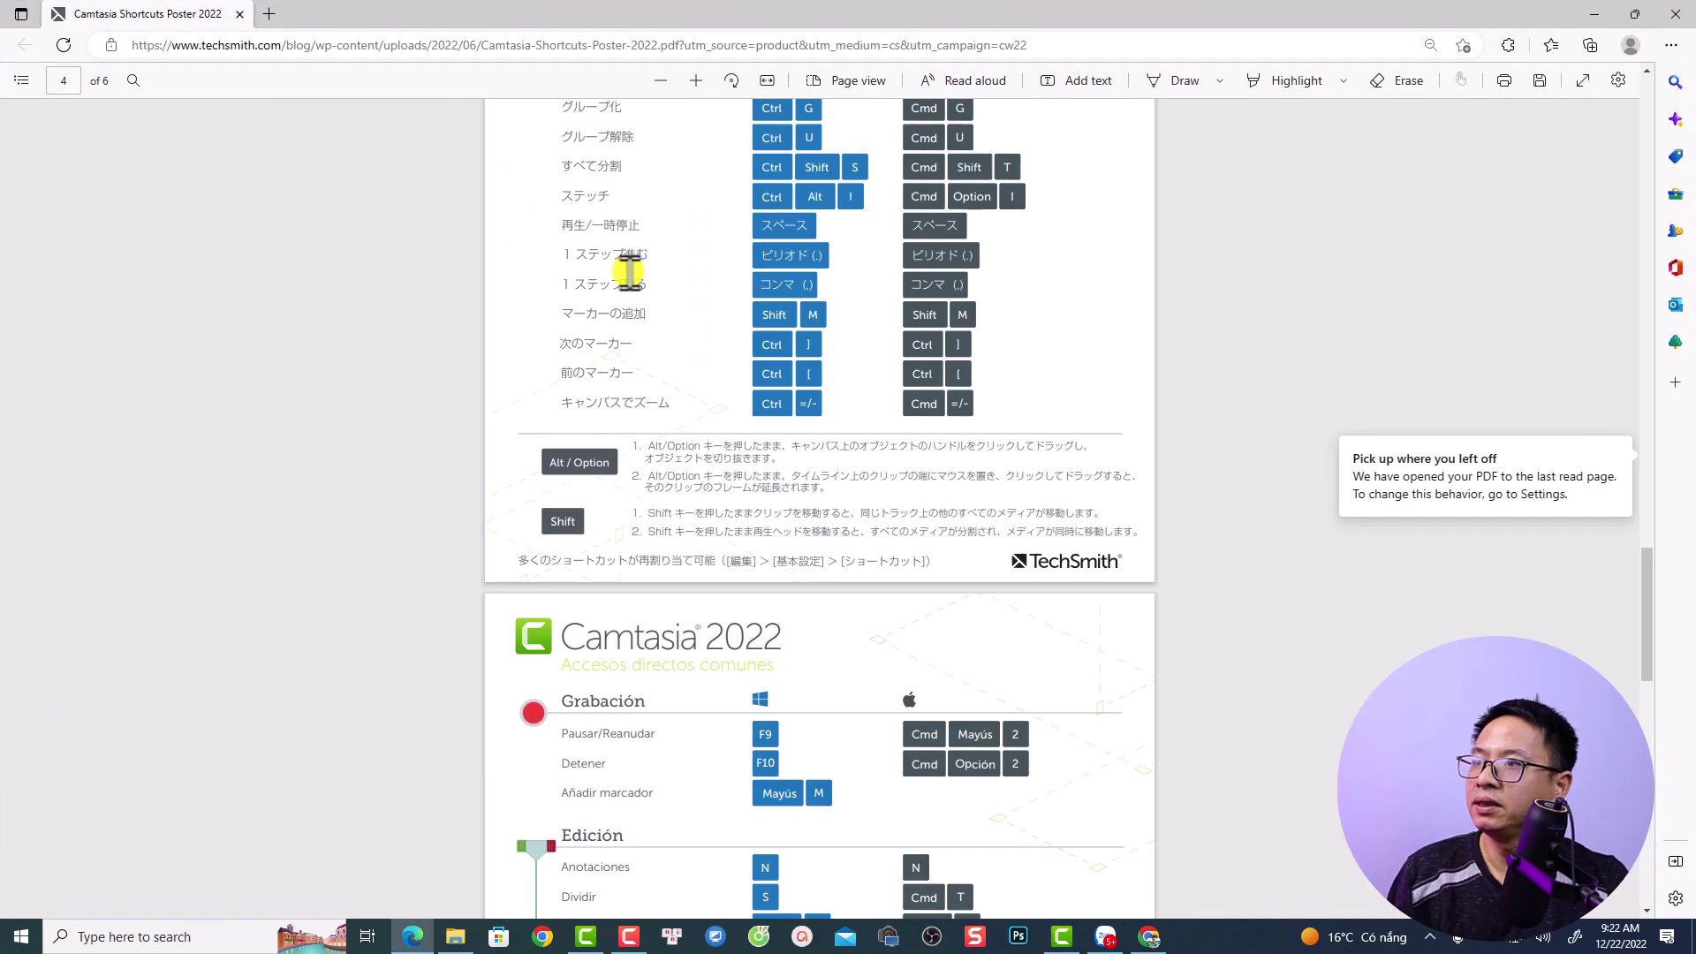
- Skim the pages of the Camtasia 2022 shortcuts poster and minimize the browser window
{"action": "scroll", "coordinate": [840, 446], "scroll_direction": "up", "scroll_amount": 5}
{"action": "scroll", "coordinate": [843, 442], "scroll_direction": "up", "scroll_amount": 15}
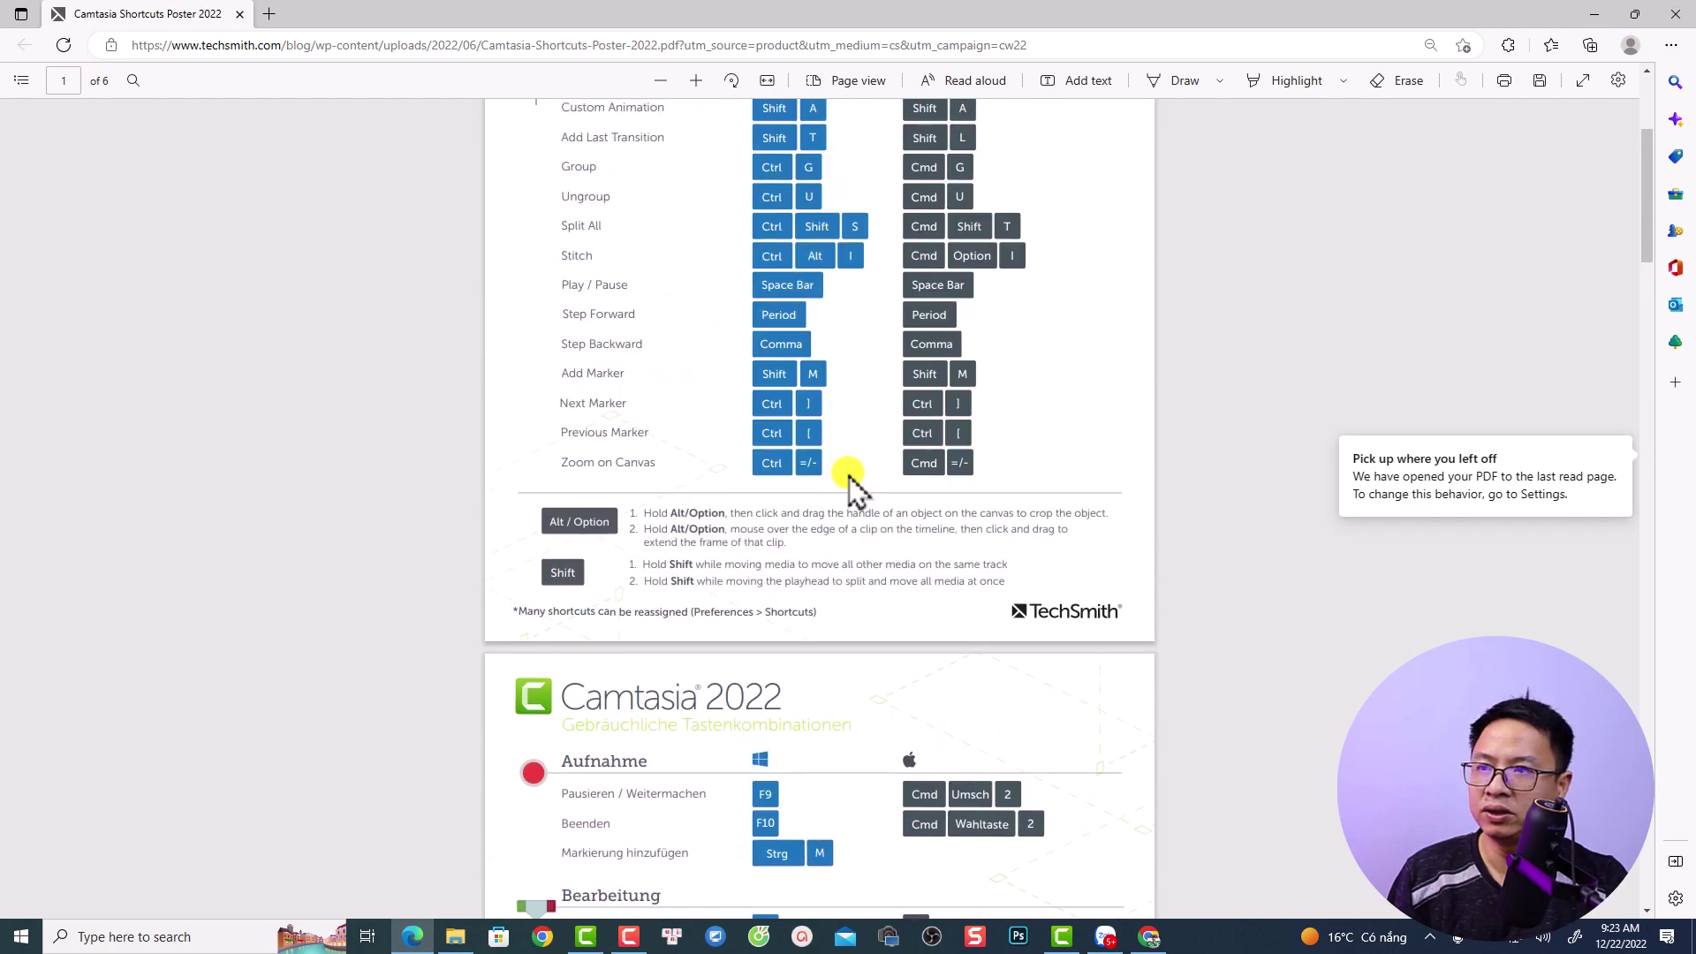
{"action": "scroll", "coordinate": [850, 476], "scroll_direction": "up", "scroll_amount": 4}
{"action": "scroll", "coordinate": [846, 472], "scroll_direction": "down", "scroll_amount": 9}
{"action": "scroll", "coordinate": [846, 471], "scroll_direction": "down", "scroll_amount": 20}
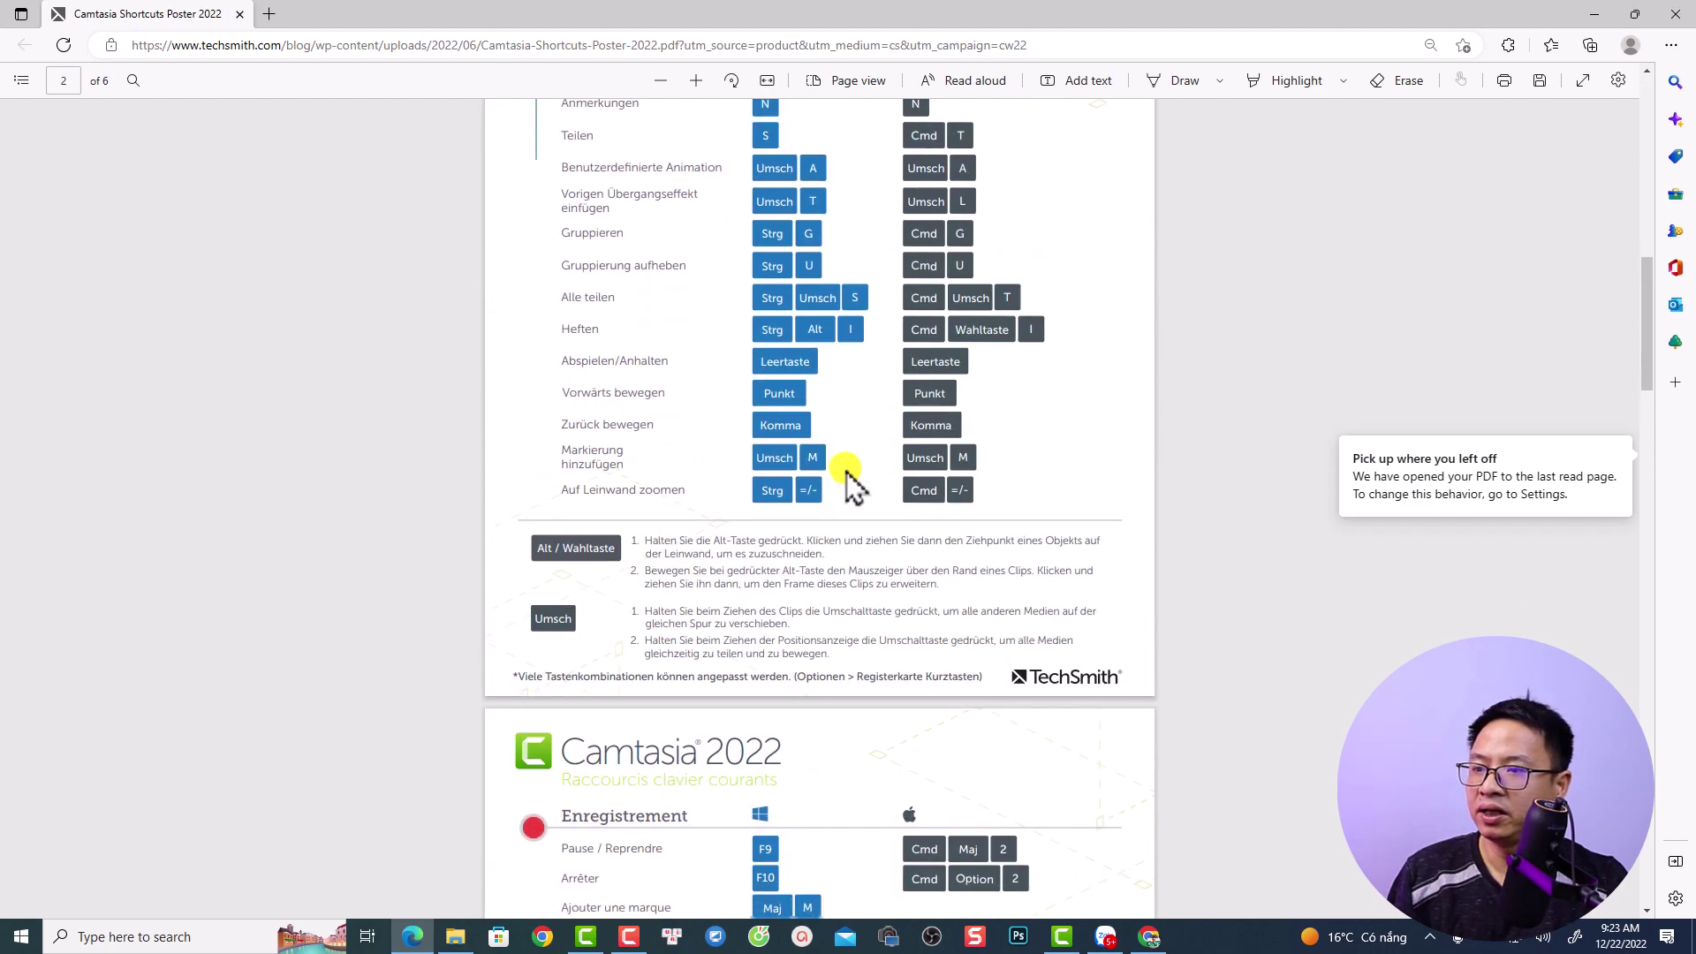
{"action": "scroll", "coordinate": [847, 472], "scroll_direction": "down", "scroll_amount": 8}
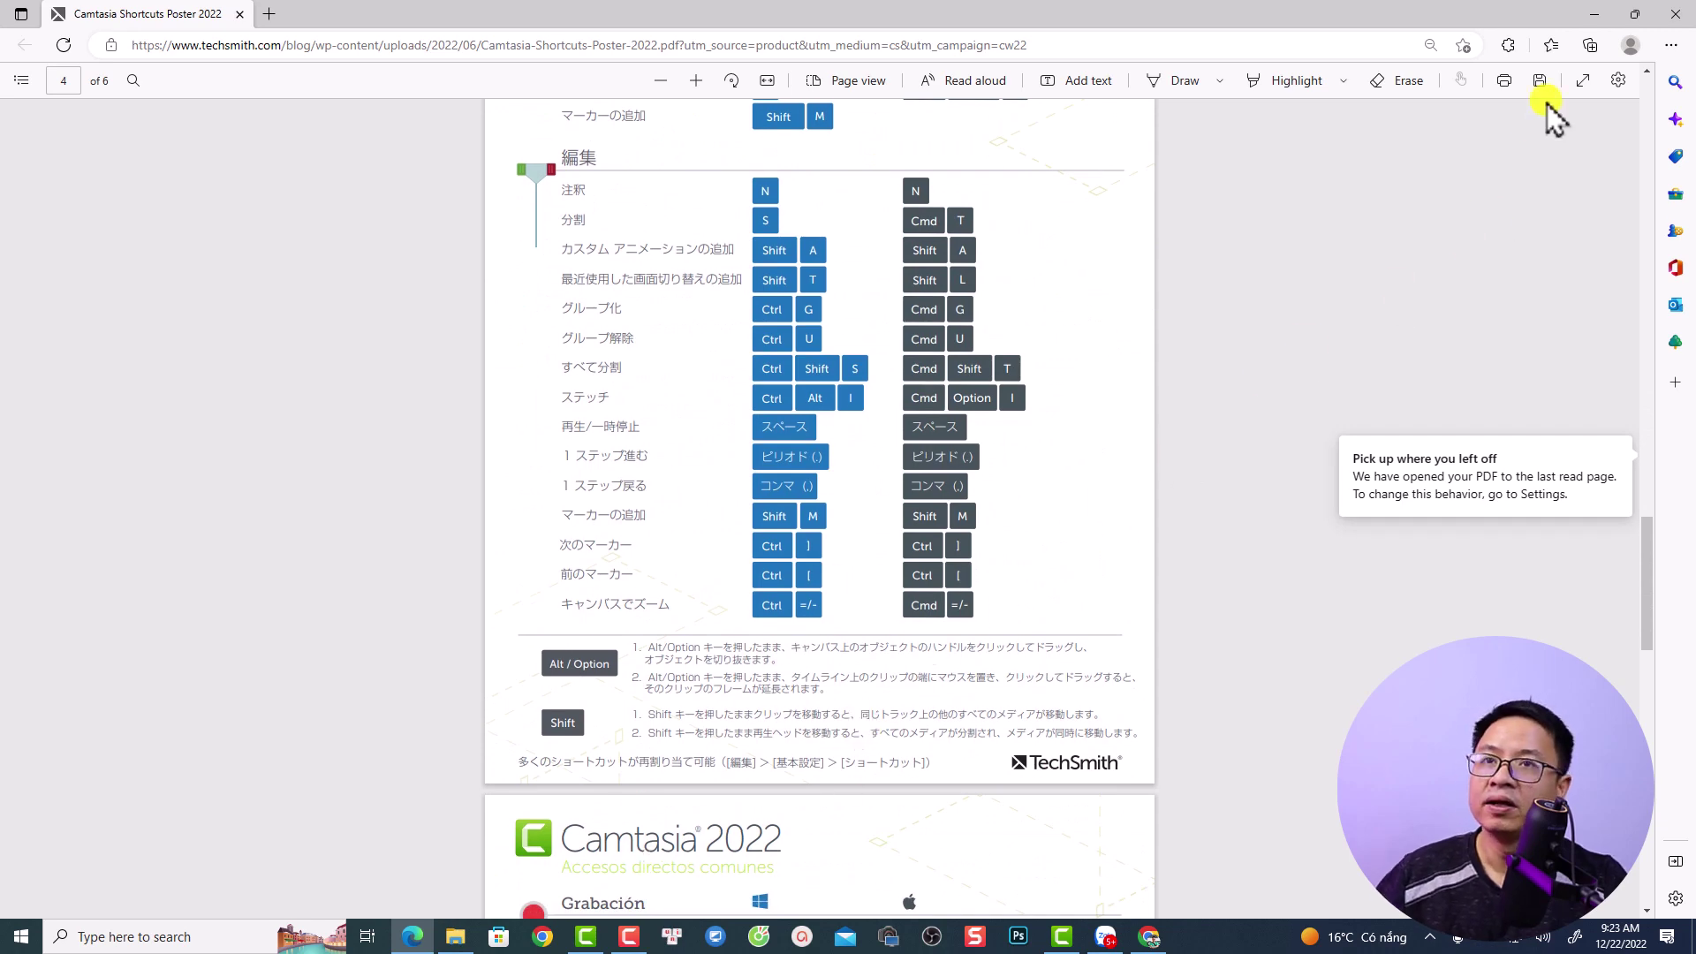
{"action": "left_click", "coordinate": [1594, 14]}
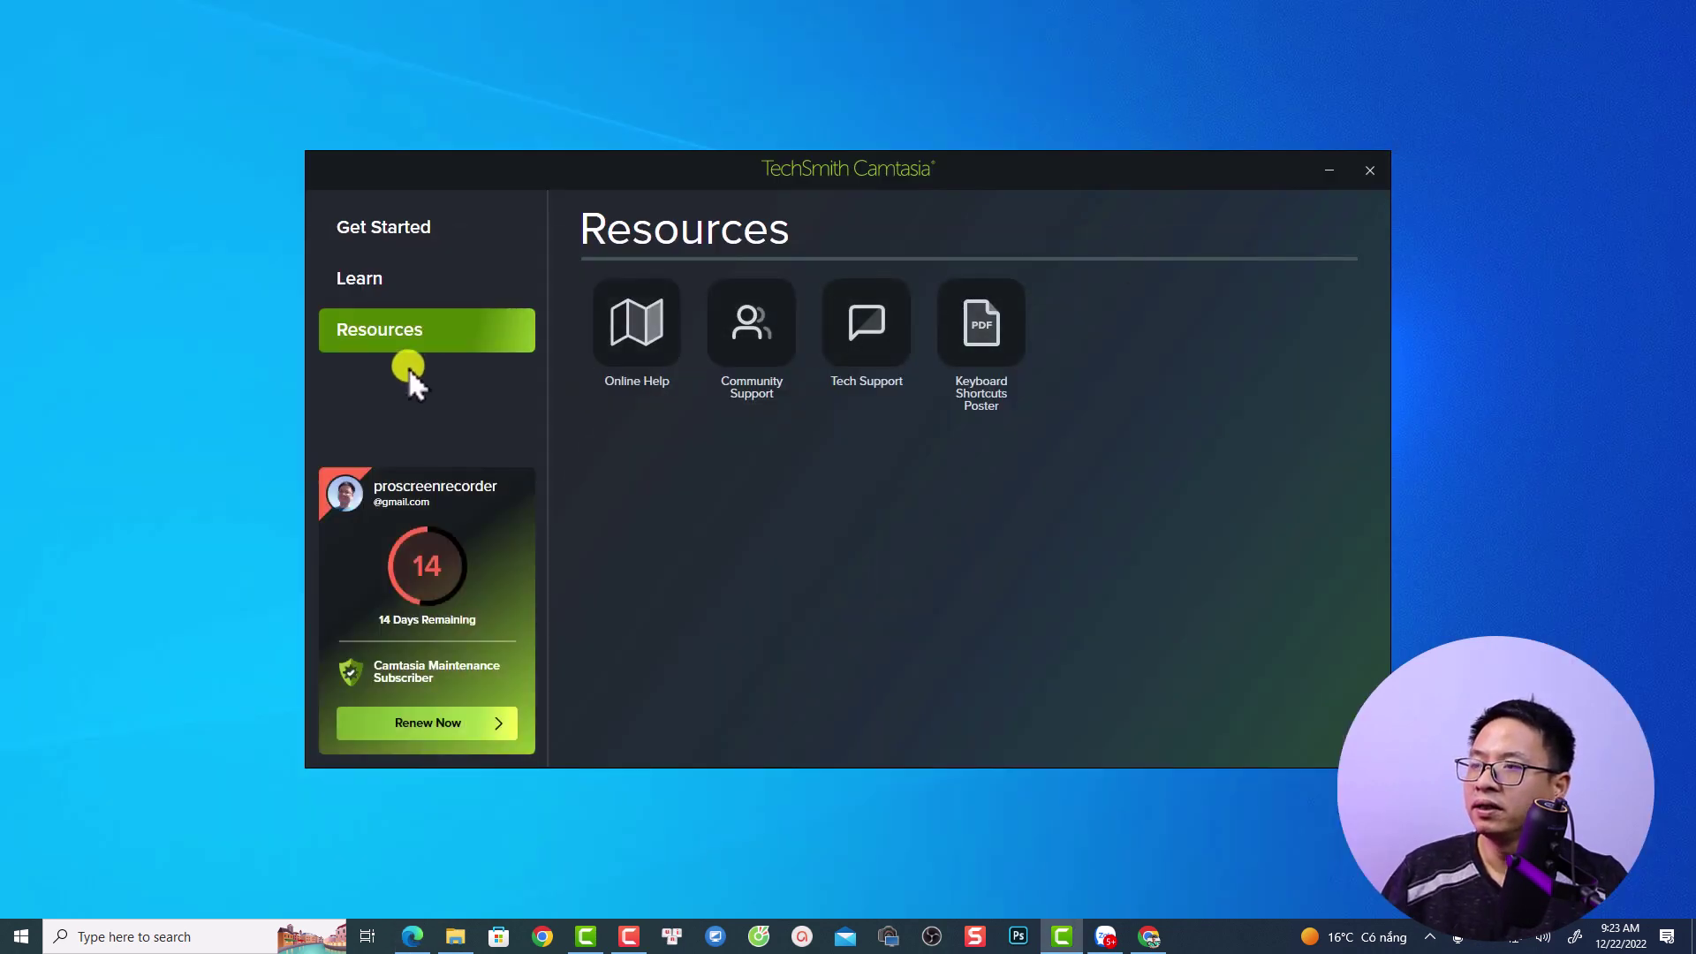
- Return to Get Started, browse the project templates, select Elevated App Demo Wide and close the Template Manager
{"action": "left_click", "coordinate": [373, 228]}
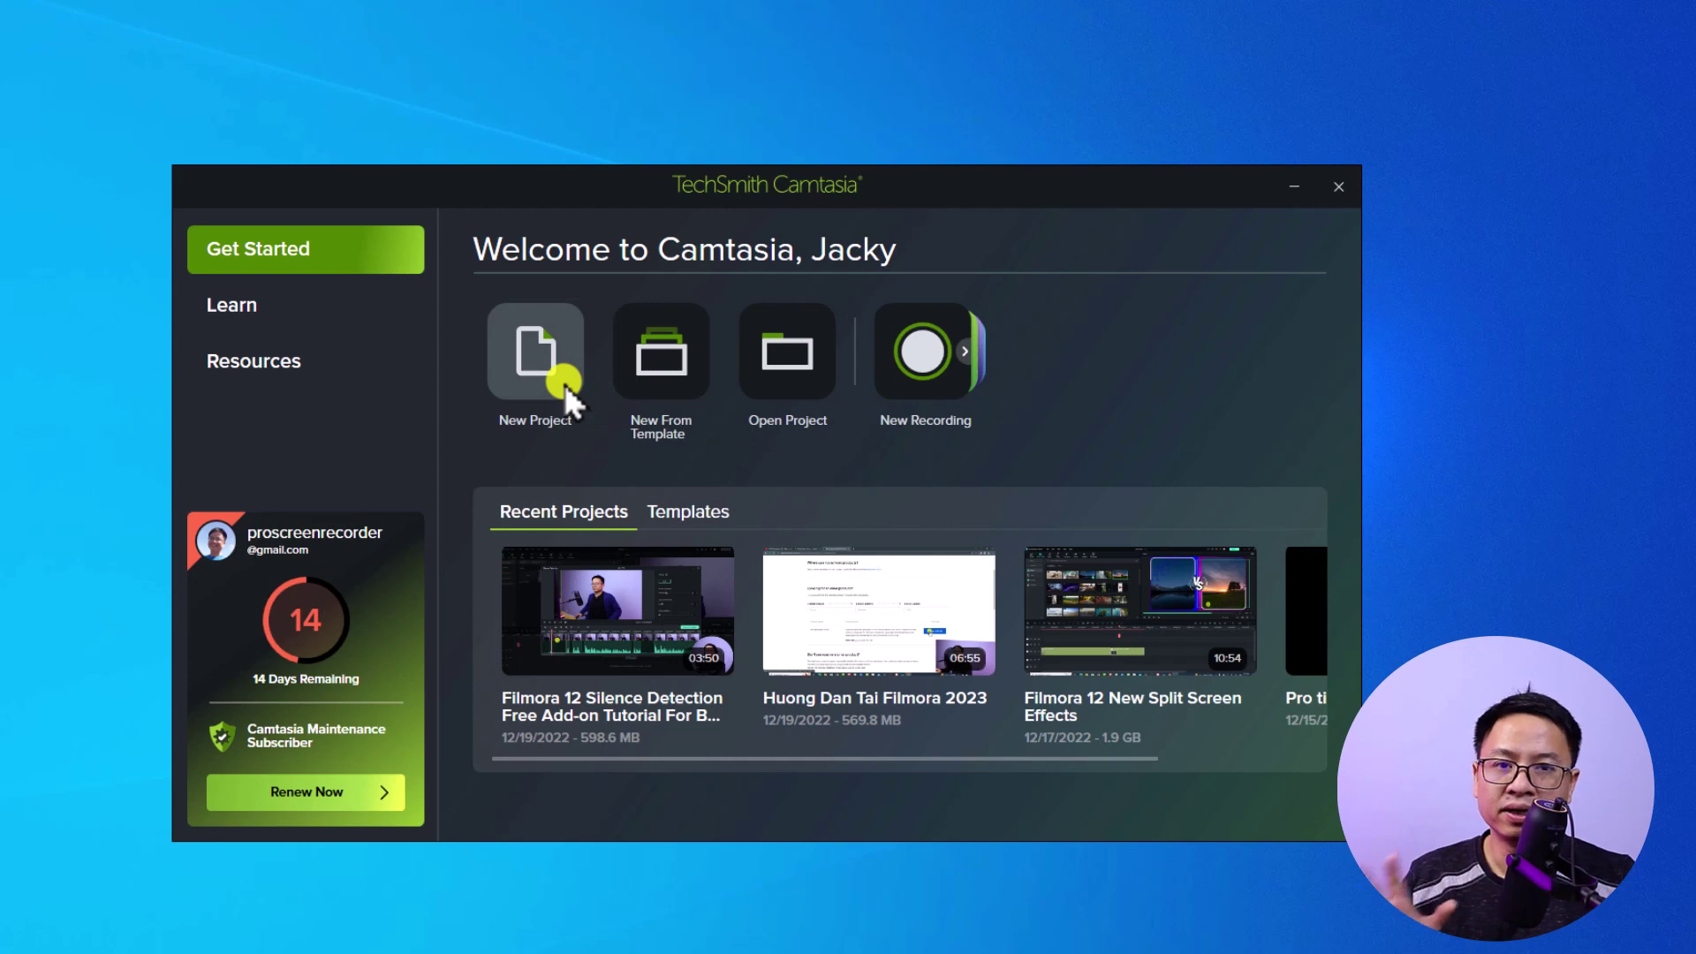
{"action": "left_click", "coordinate": [656, 376]}
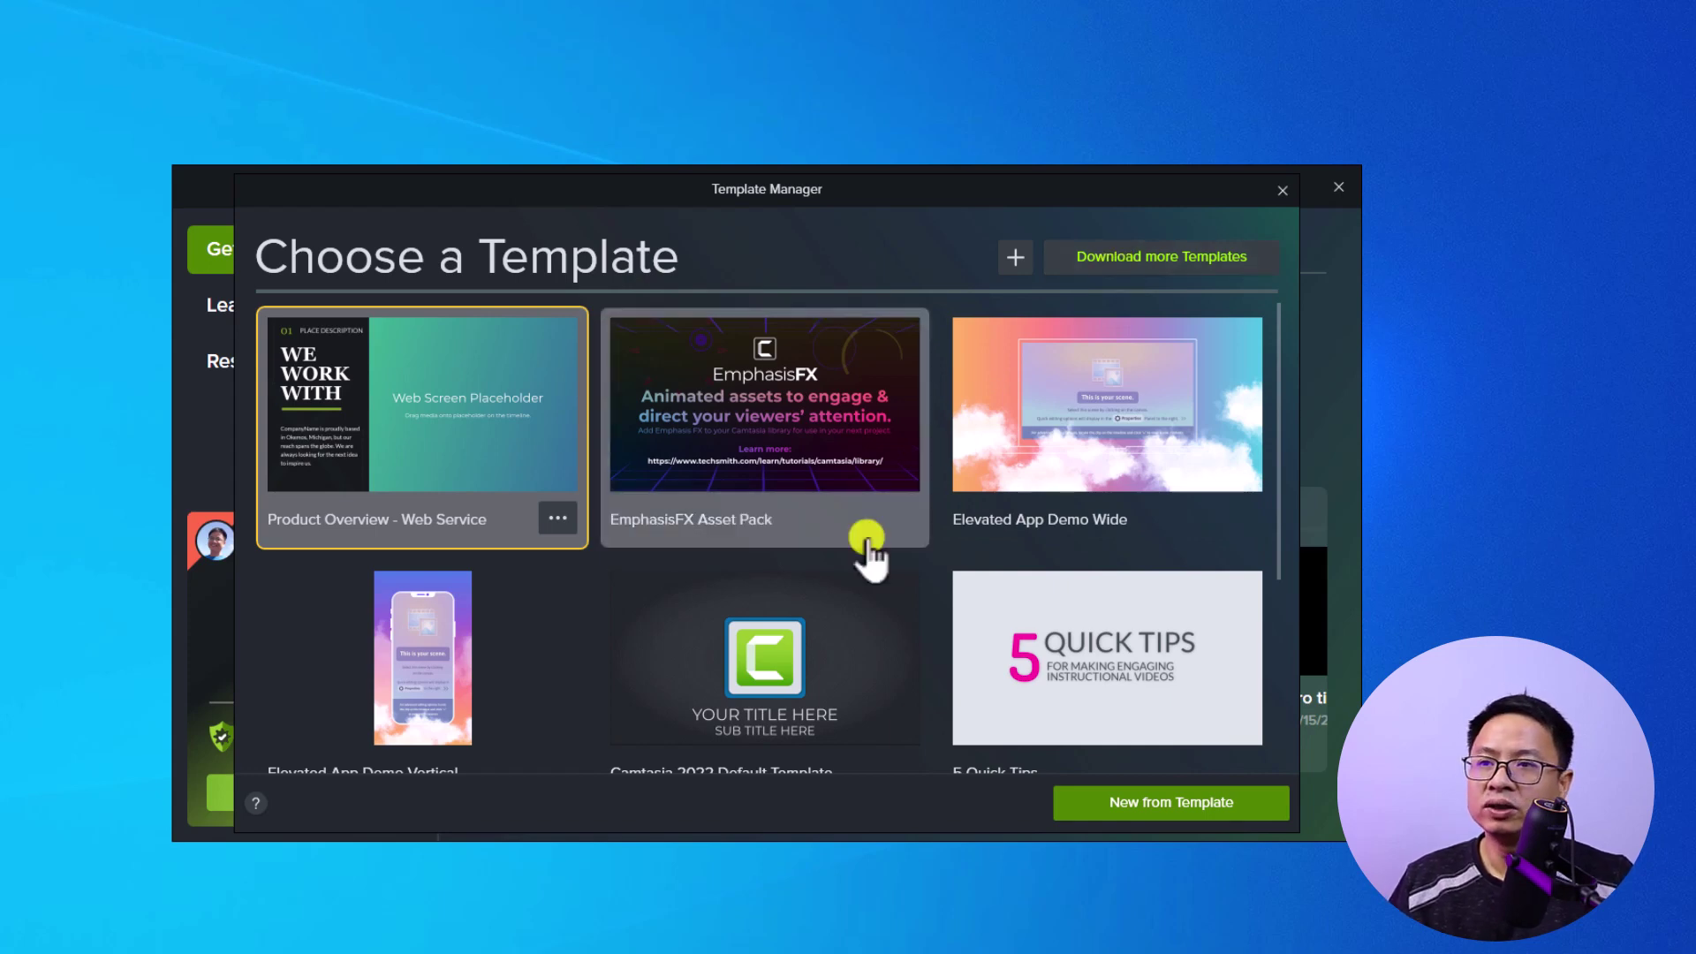
{"action": "left_click", "coordinate": [1119, 437]}
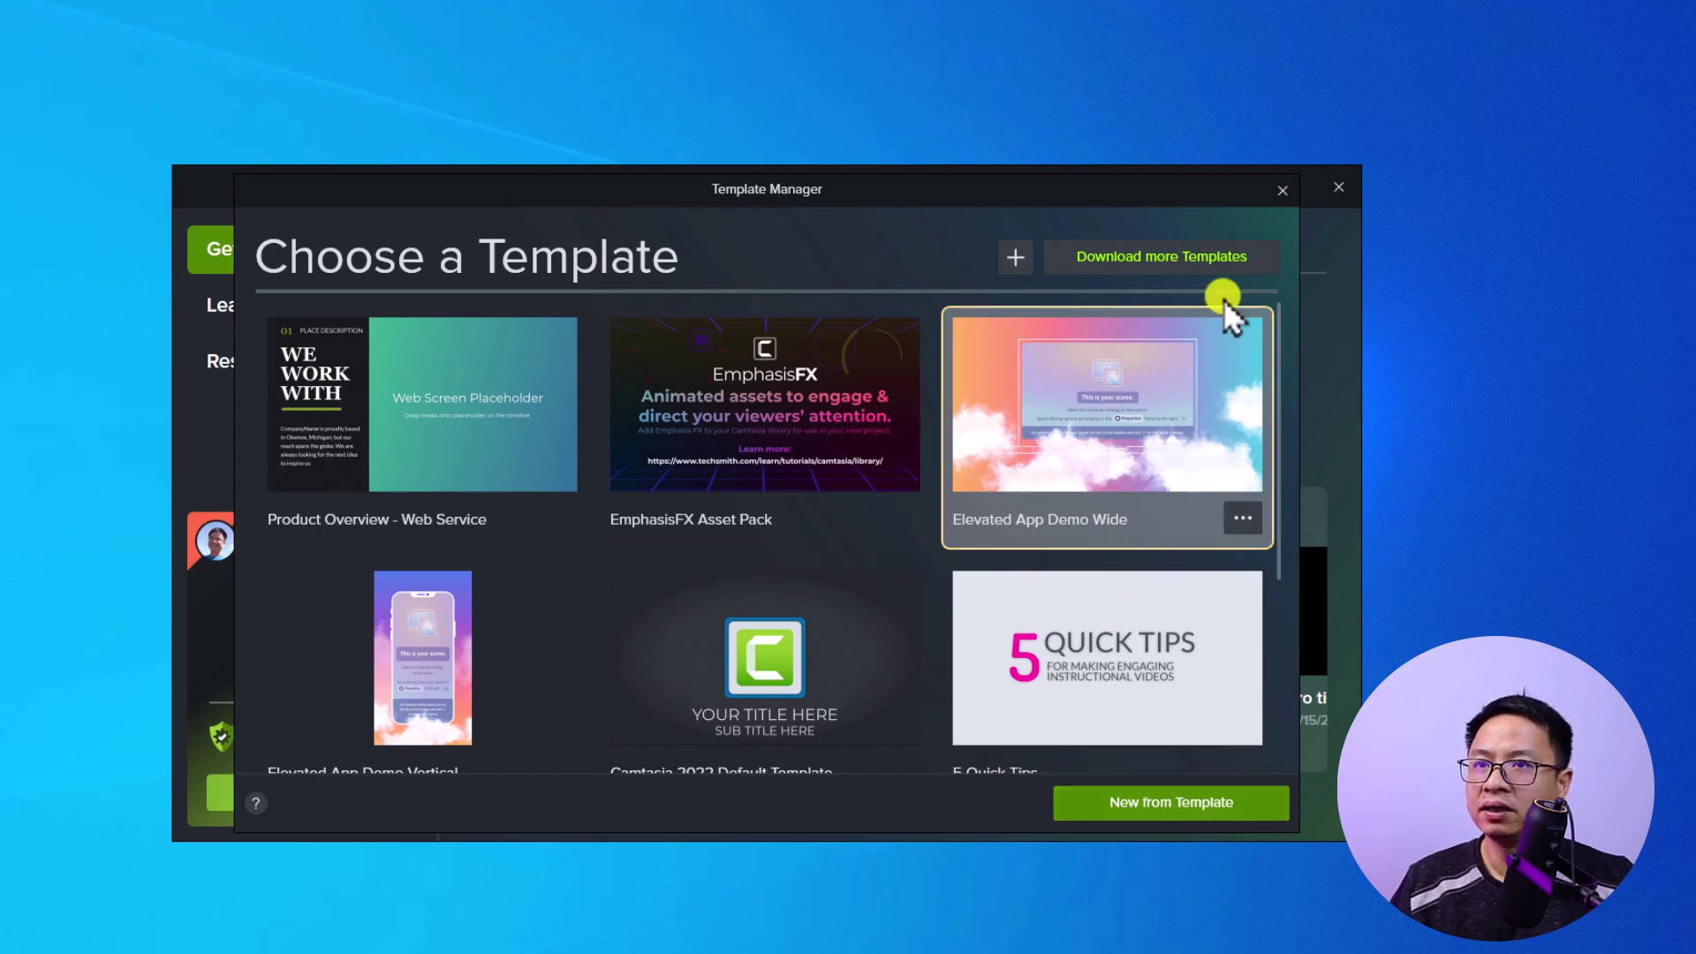
{"action": "left_click", "coordinate": [1281, 191]}
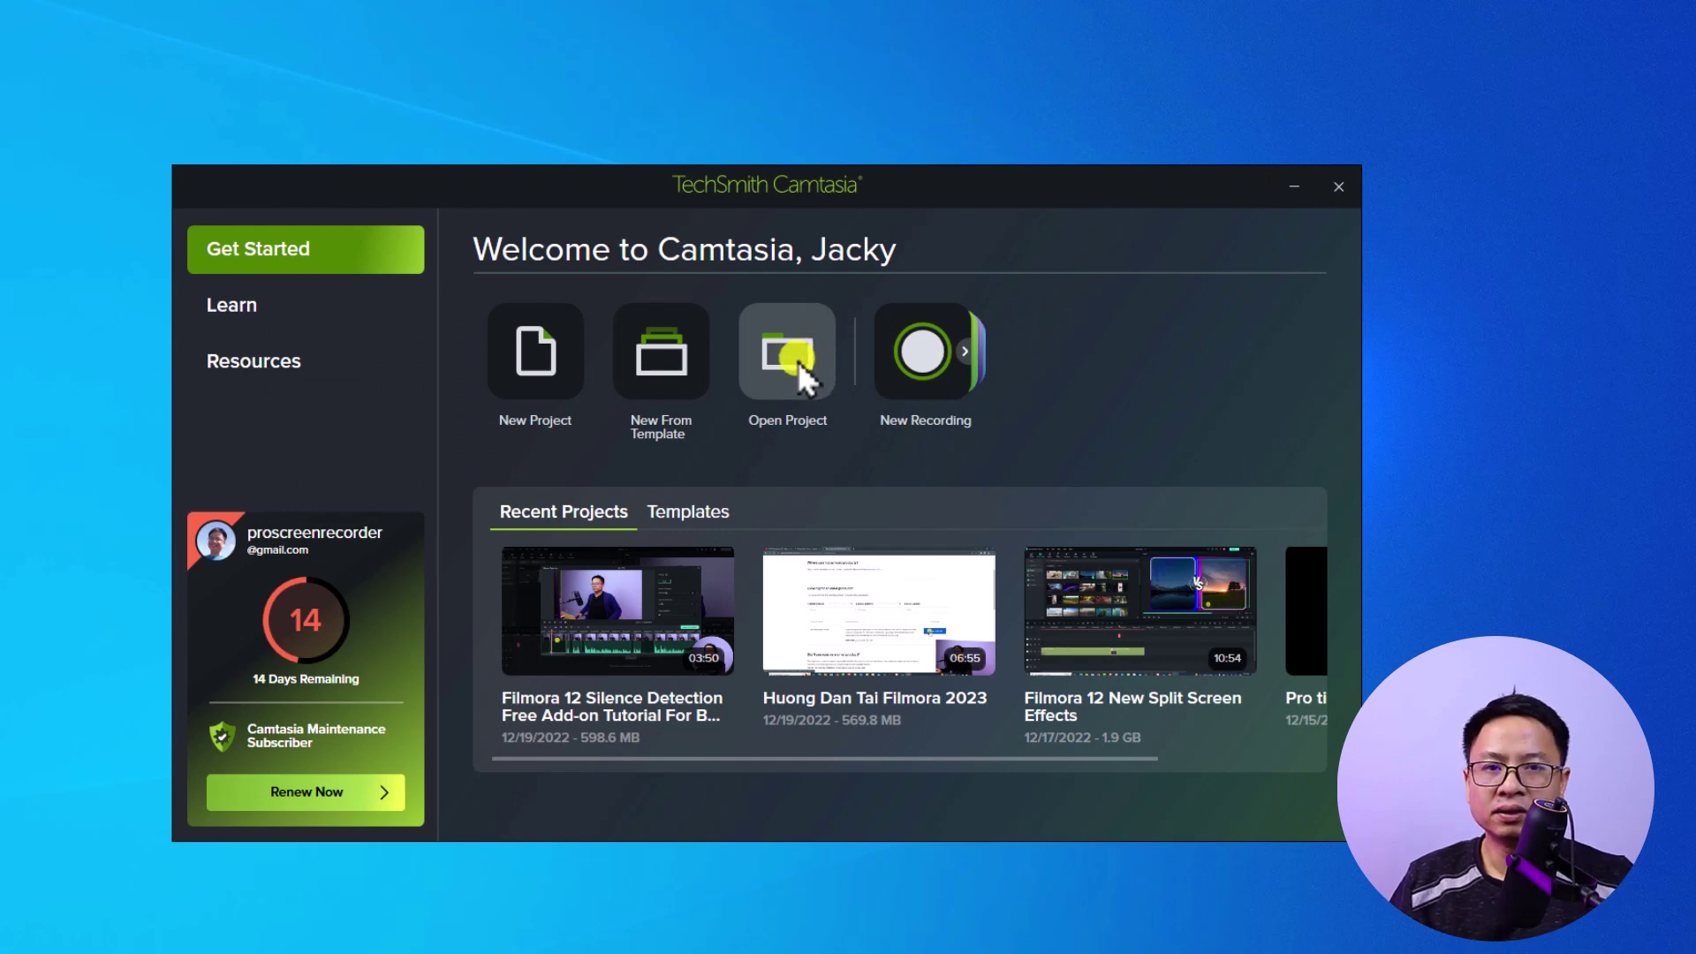
- Expand the New Recording options and compare the Templates list with the Recent Projects list
{"action": "left_click", "coordinate": [961, 358]}
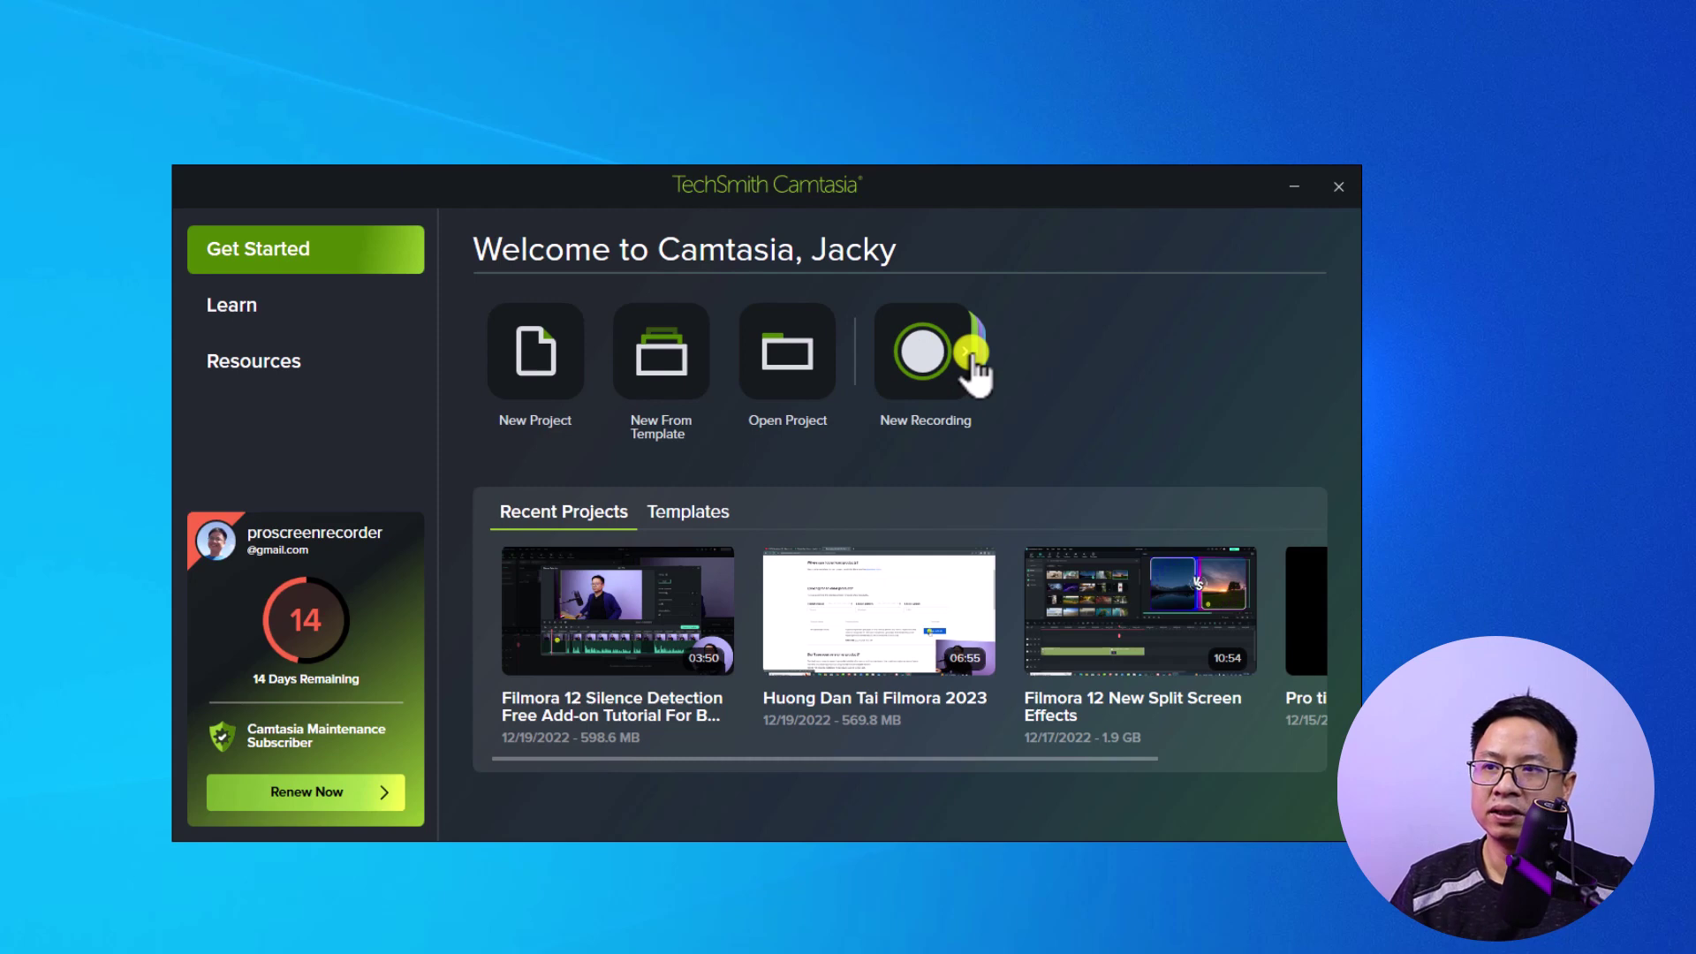
{"action": "left_click", "coordinate": [972, 354]}
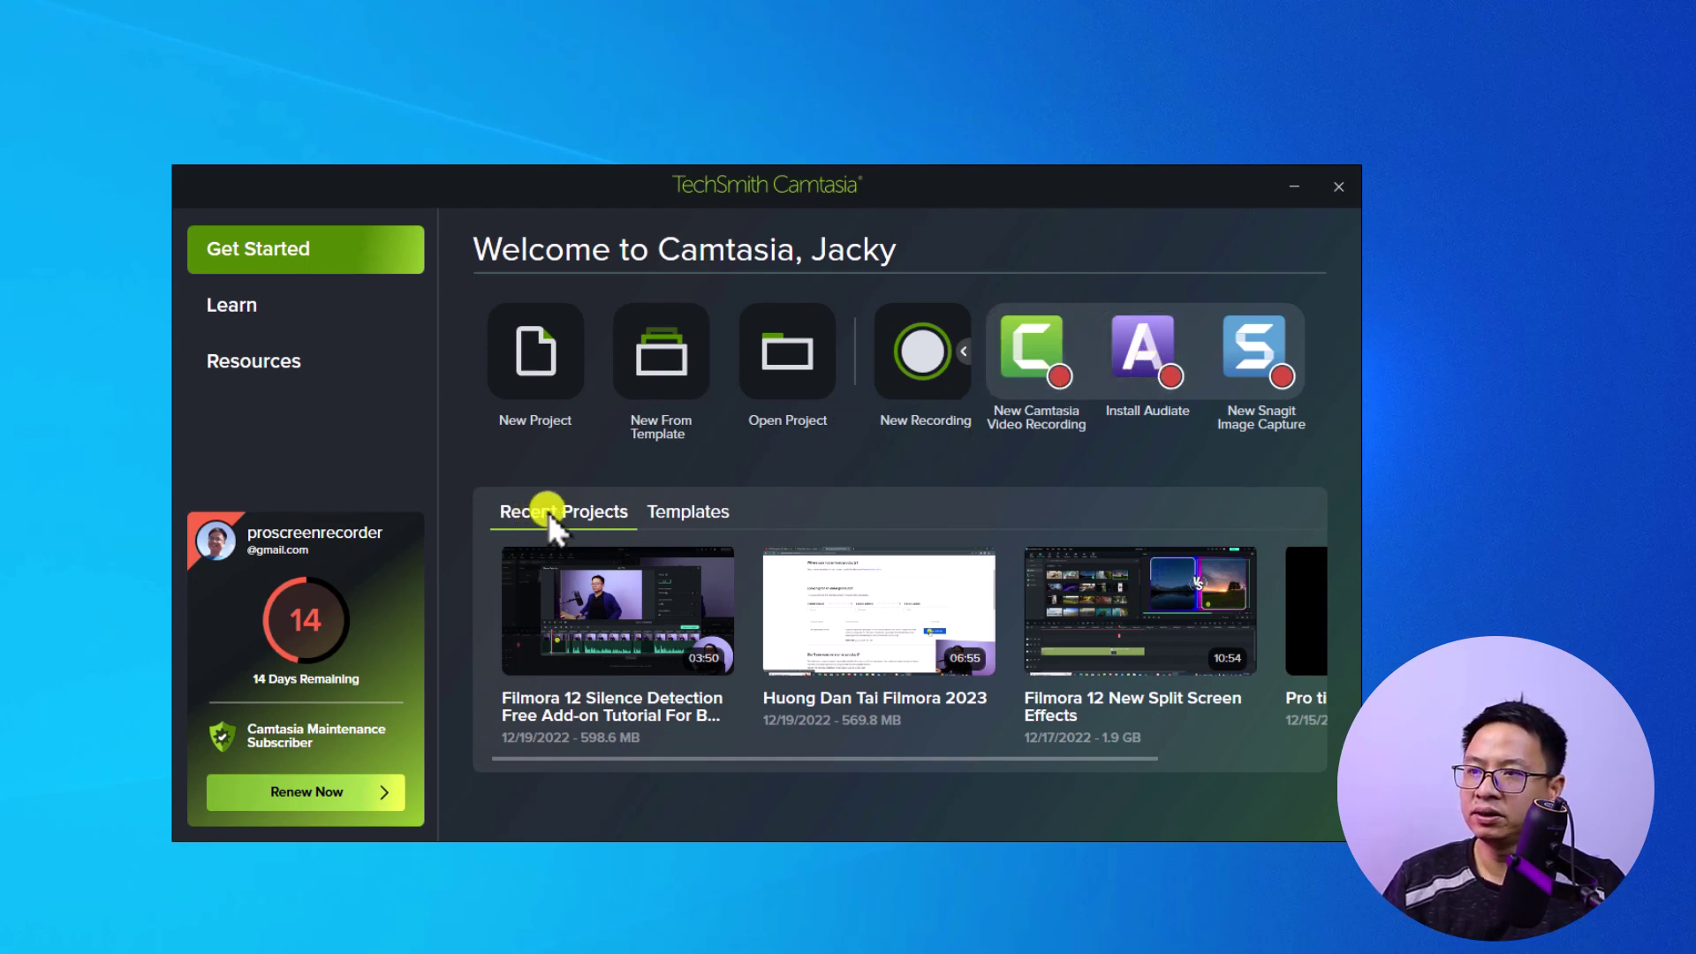
{"action": "left_click", "coordinate": [680, 512]}
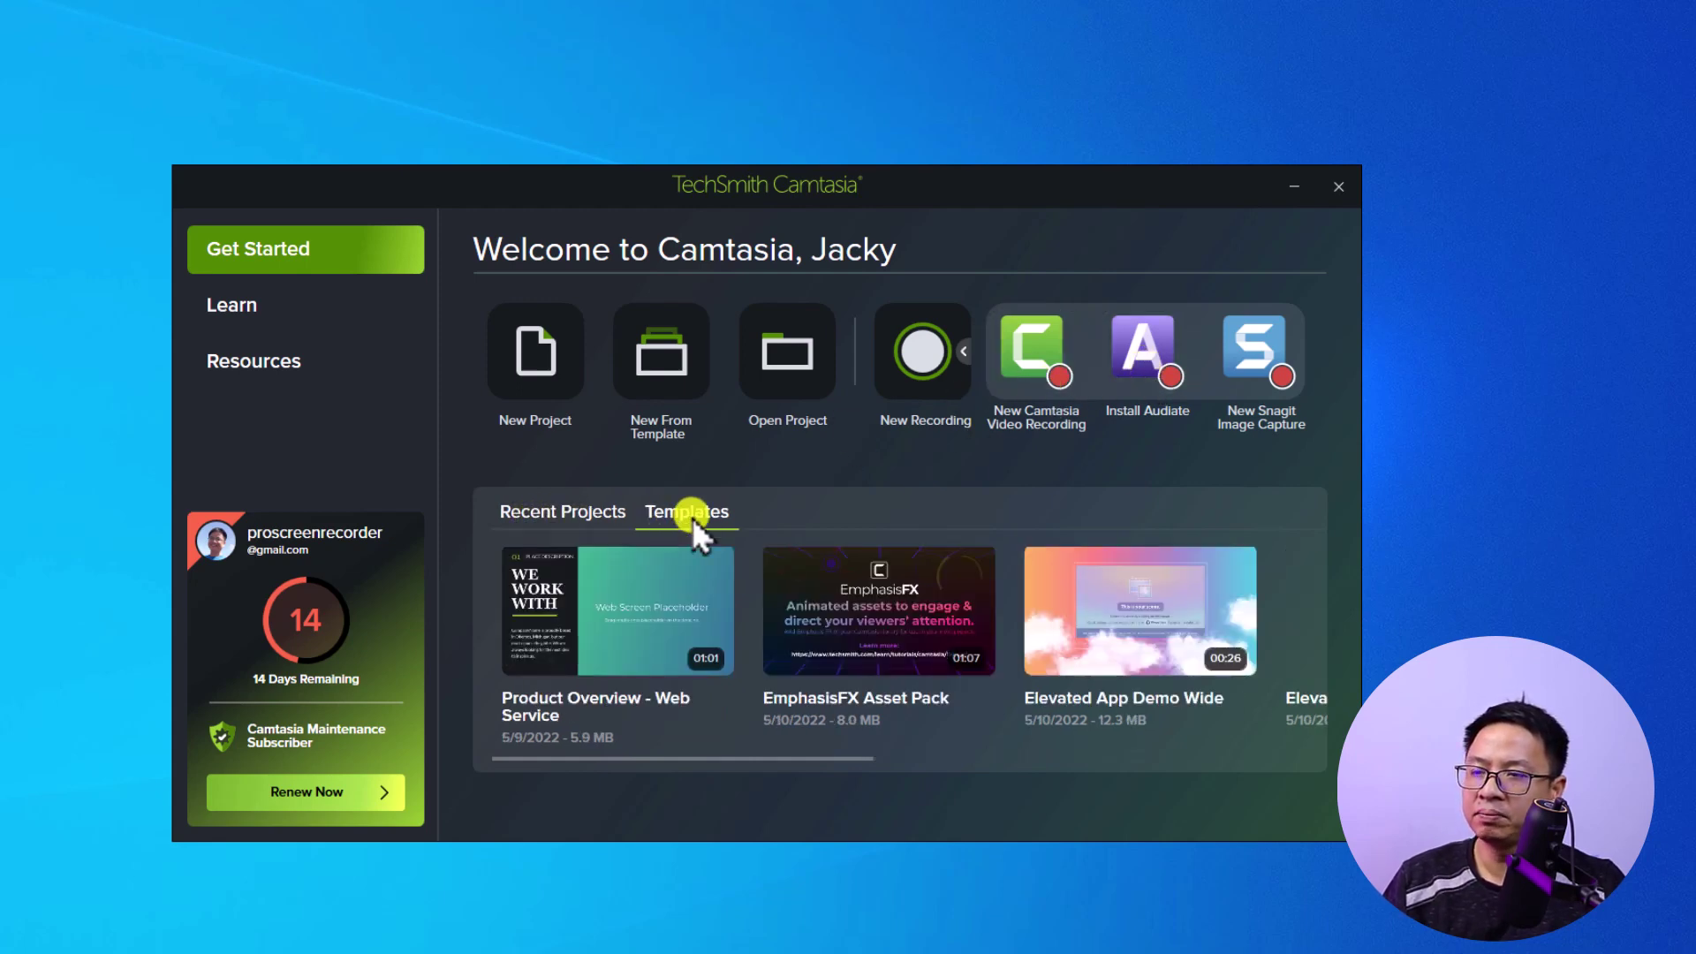
{"action": "left_click", "coordinate": [607, 514]}
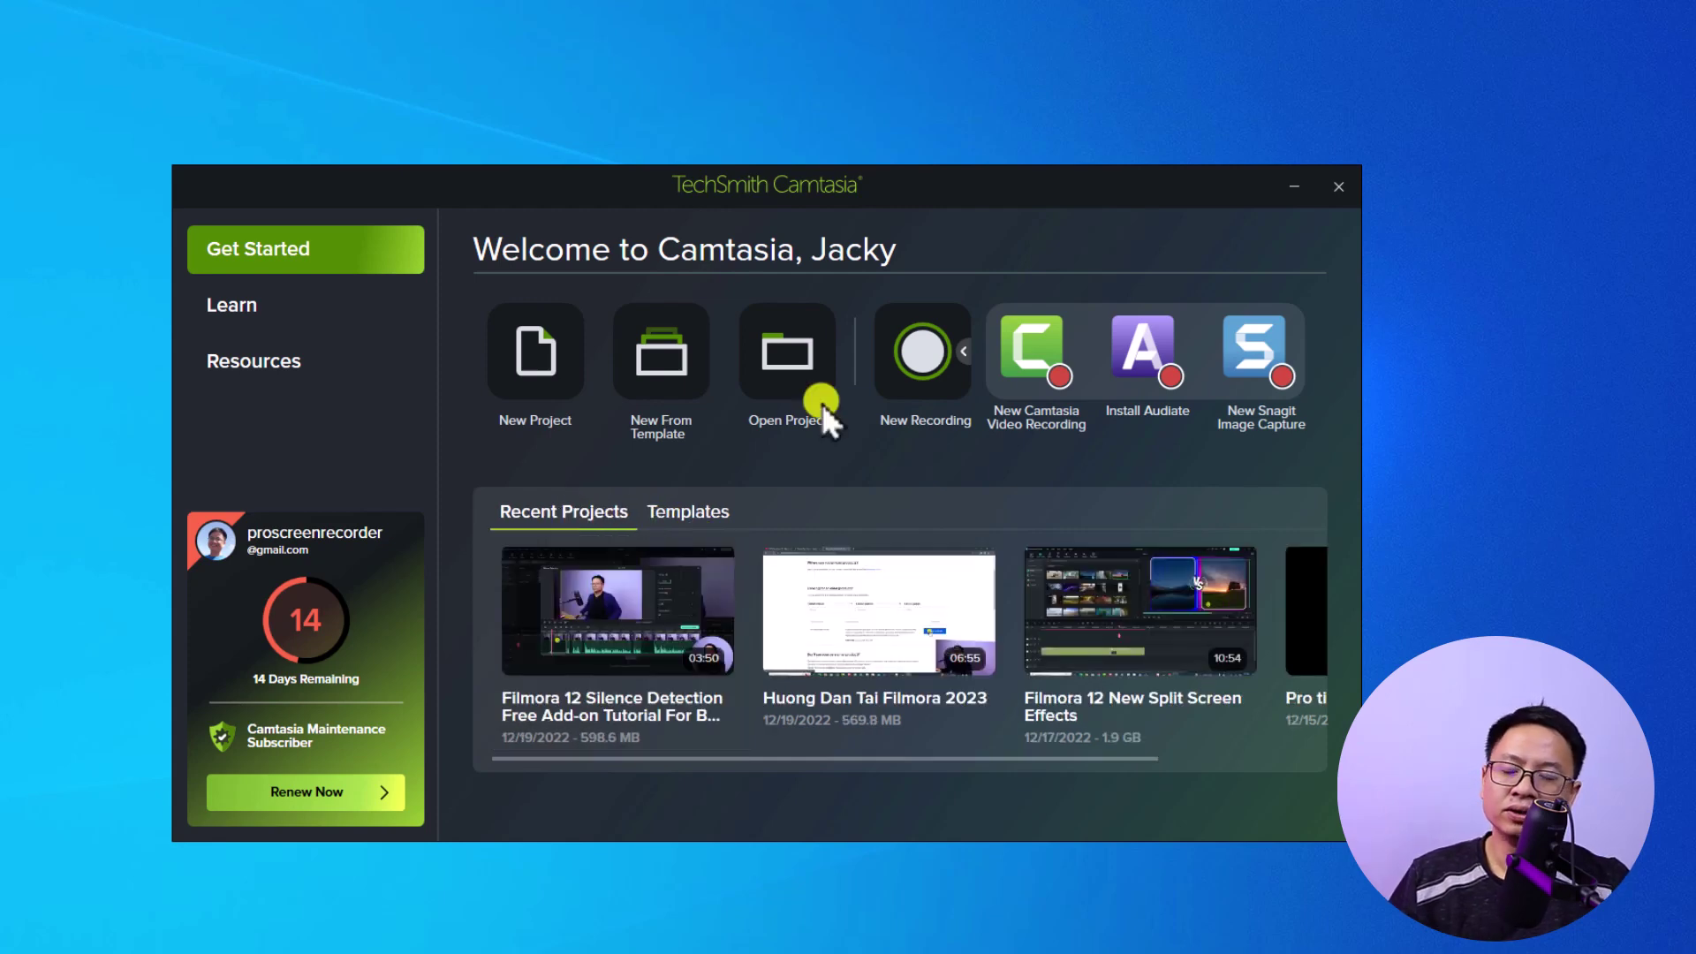
- Open the recent Filmora 12 Silence Detection project and import MVI_7773.MP4 from the 14-12-2022 Lam video chuyen nghiep folder into the Media Bin
{"action": "left_click", "coordinate": [624, 608]}
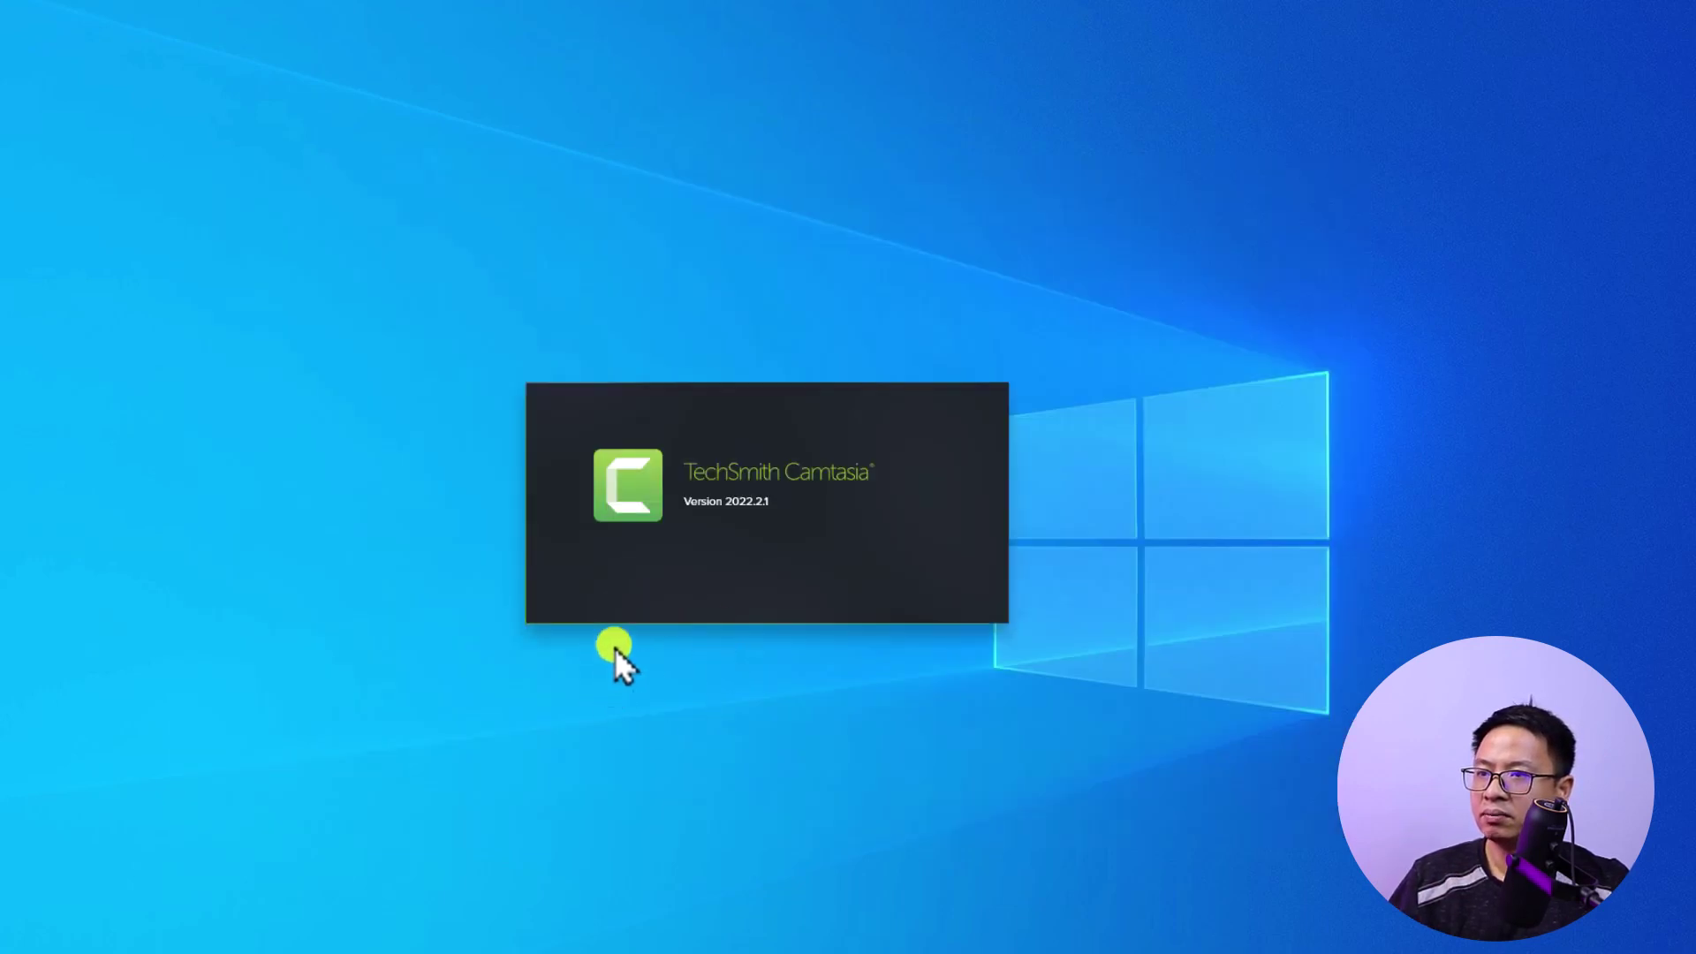
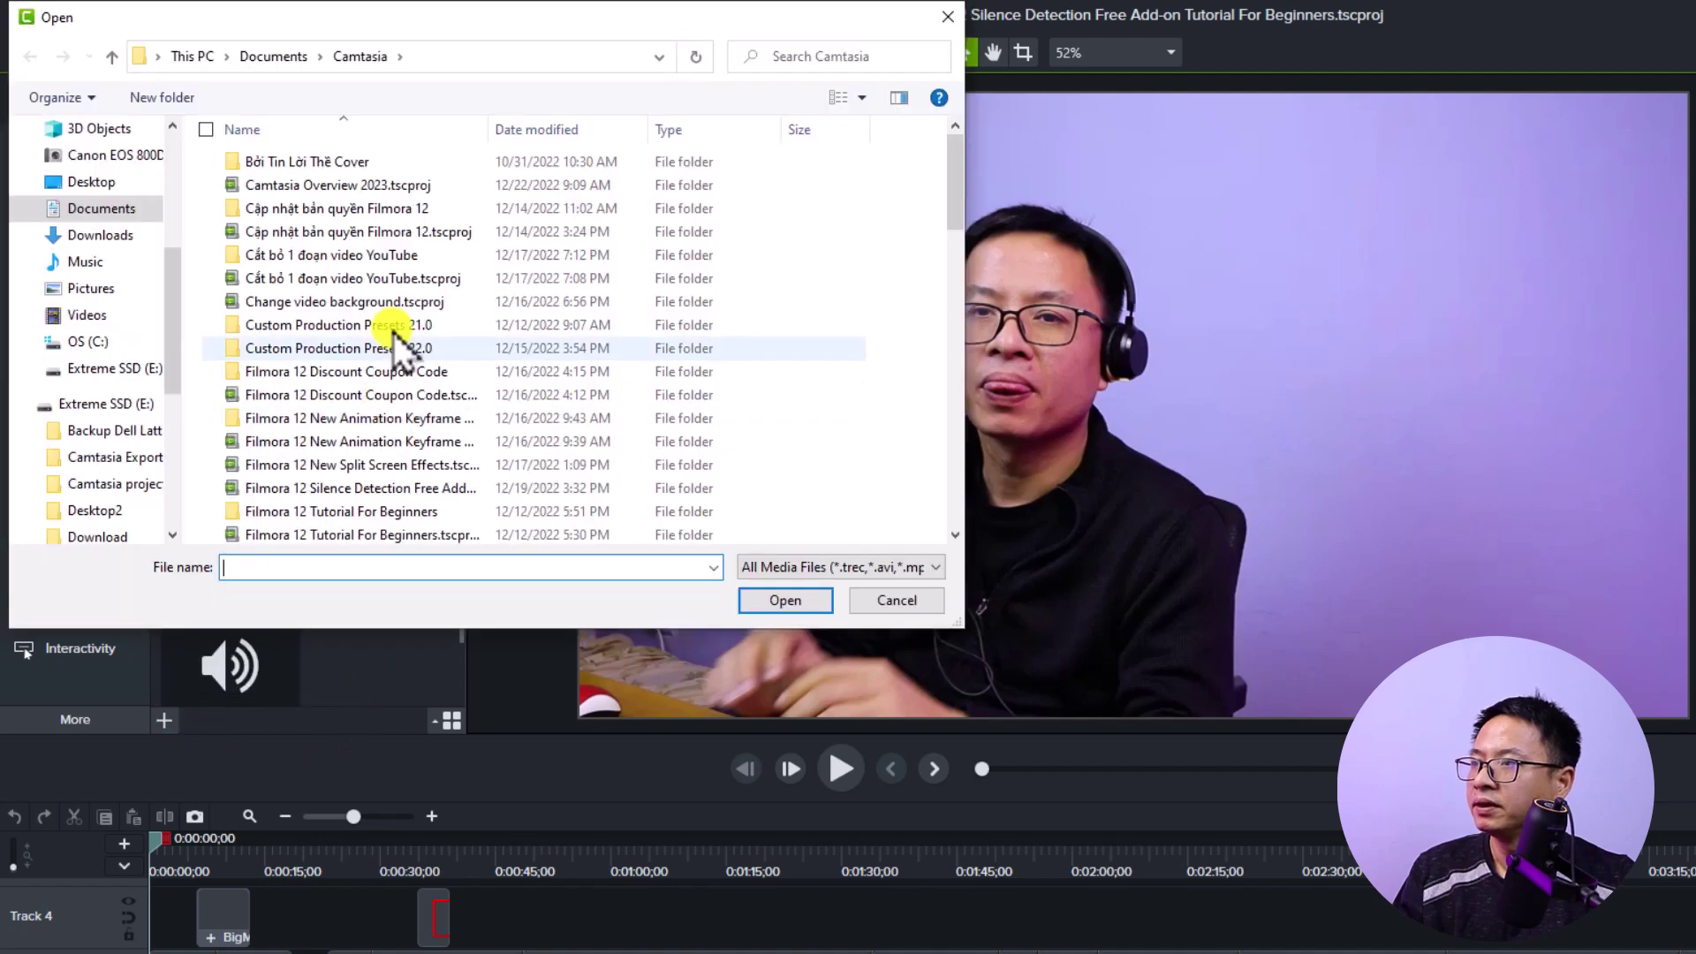
{"action": "left_click", "coordinate": [85, 341]}
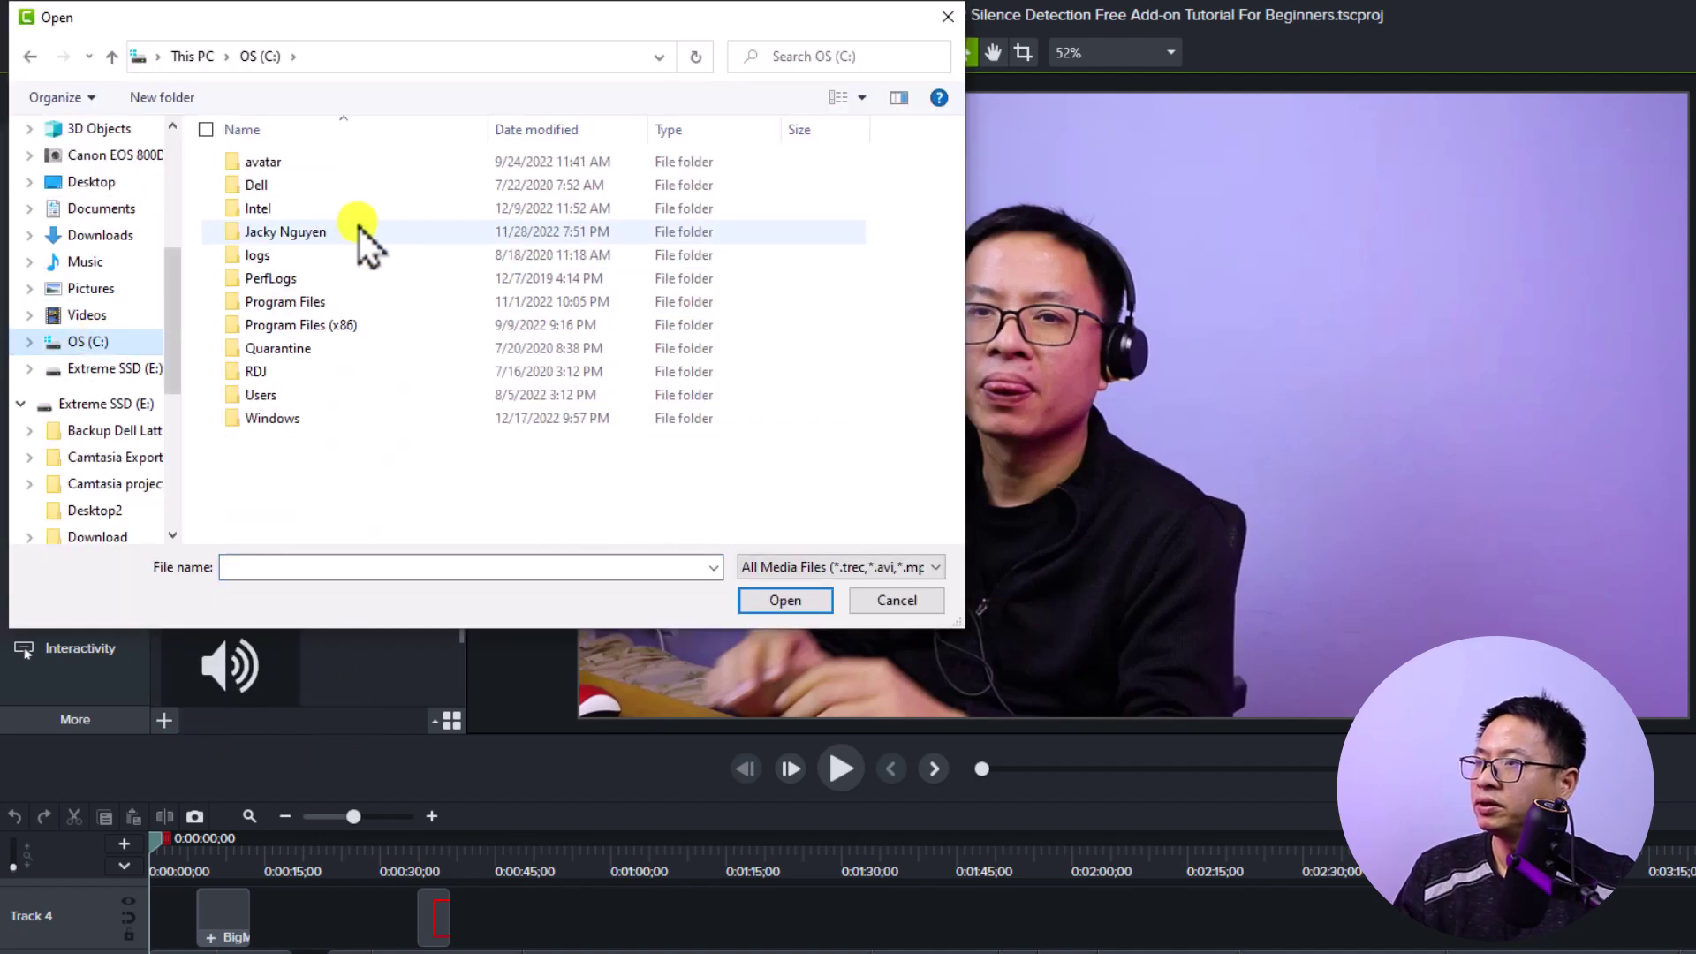
{"action": "double_click", "coordinate": [289, 230]}
{"action": "double_click", "coordinate": [274, 281]}
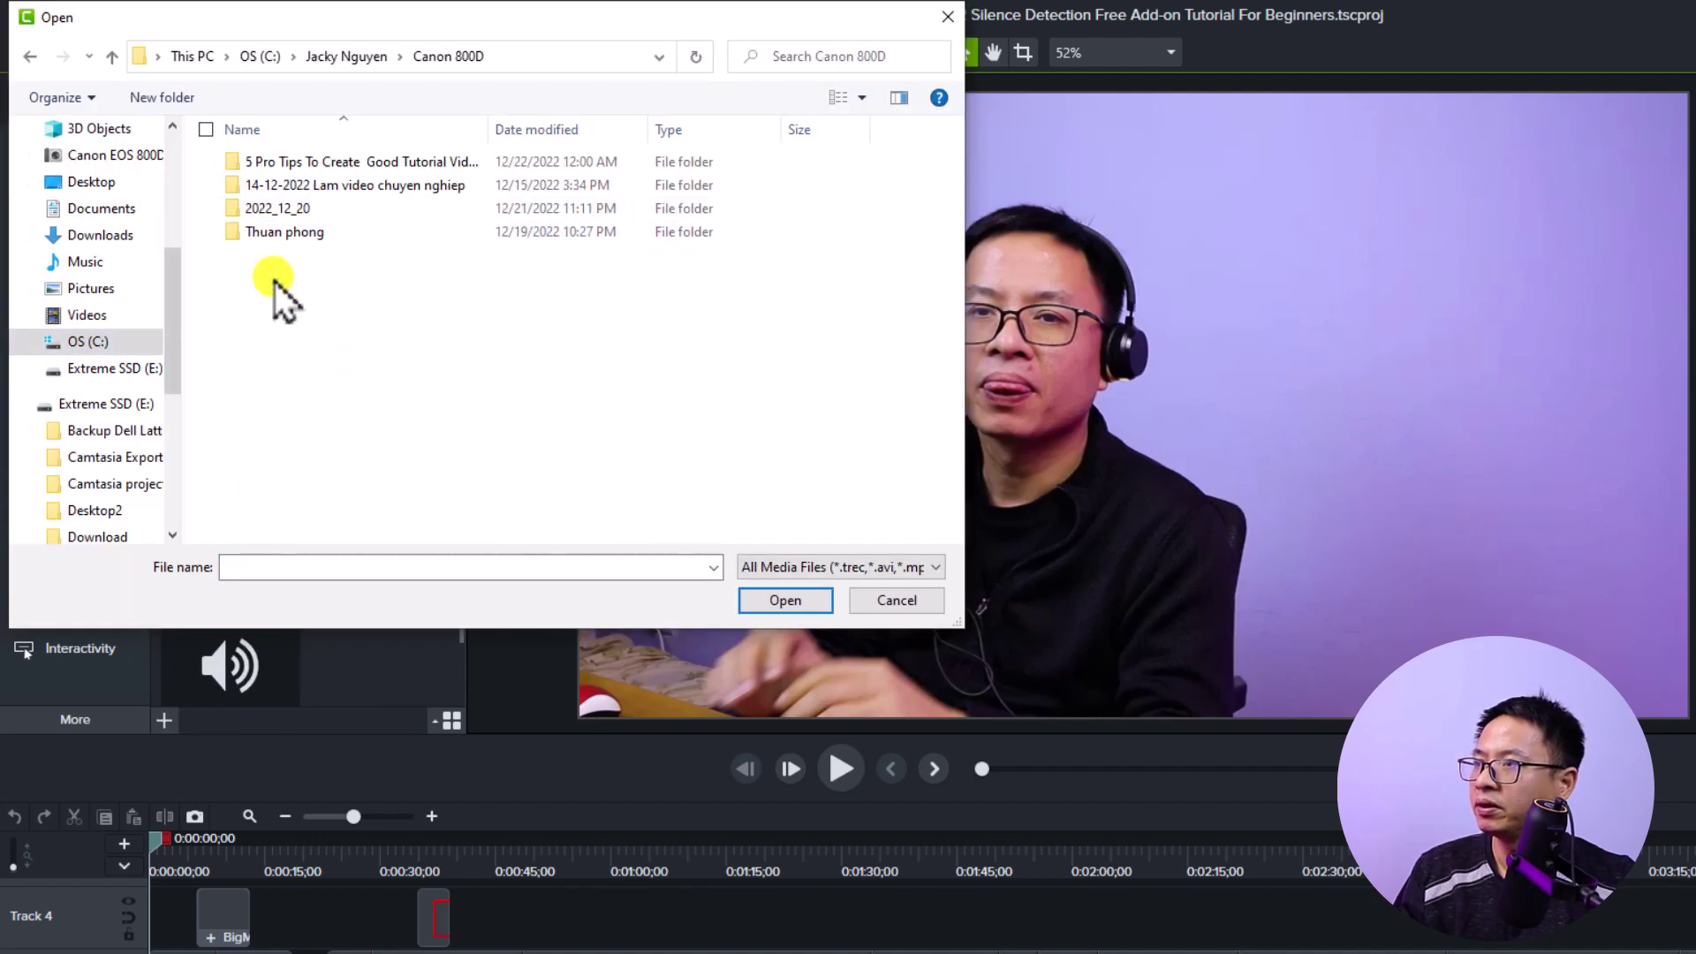
{"action": "double_click", "coordinate": [283, 190]}
{"action": "left_click", "coordinate": [375, 205]}
{"action": "left_click", "coordinate": [767, 603]}
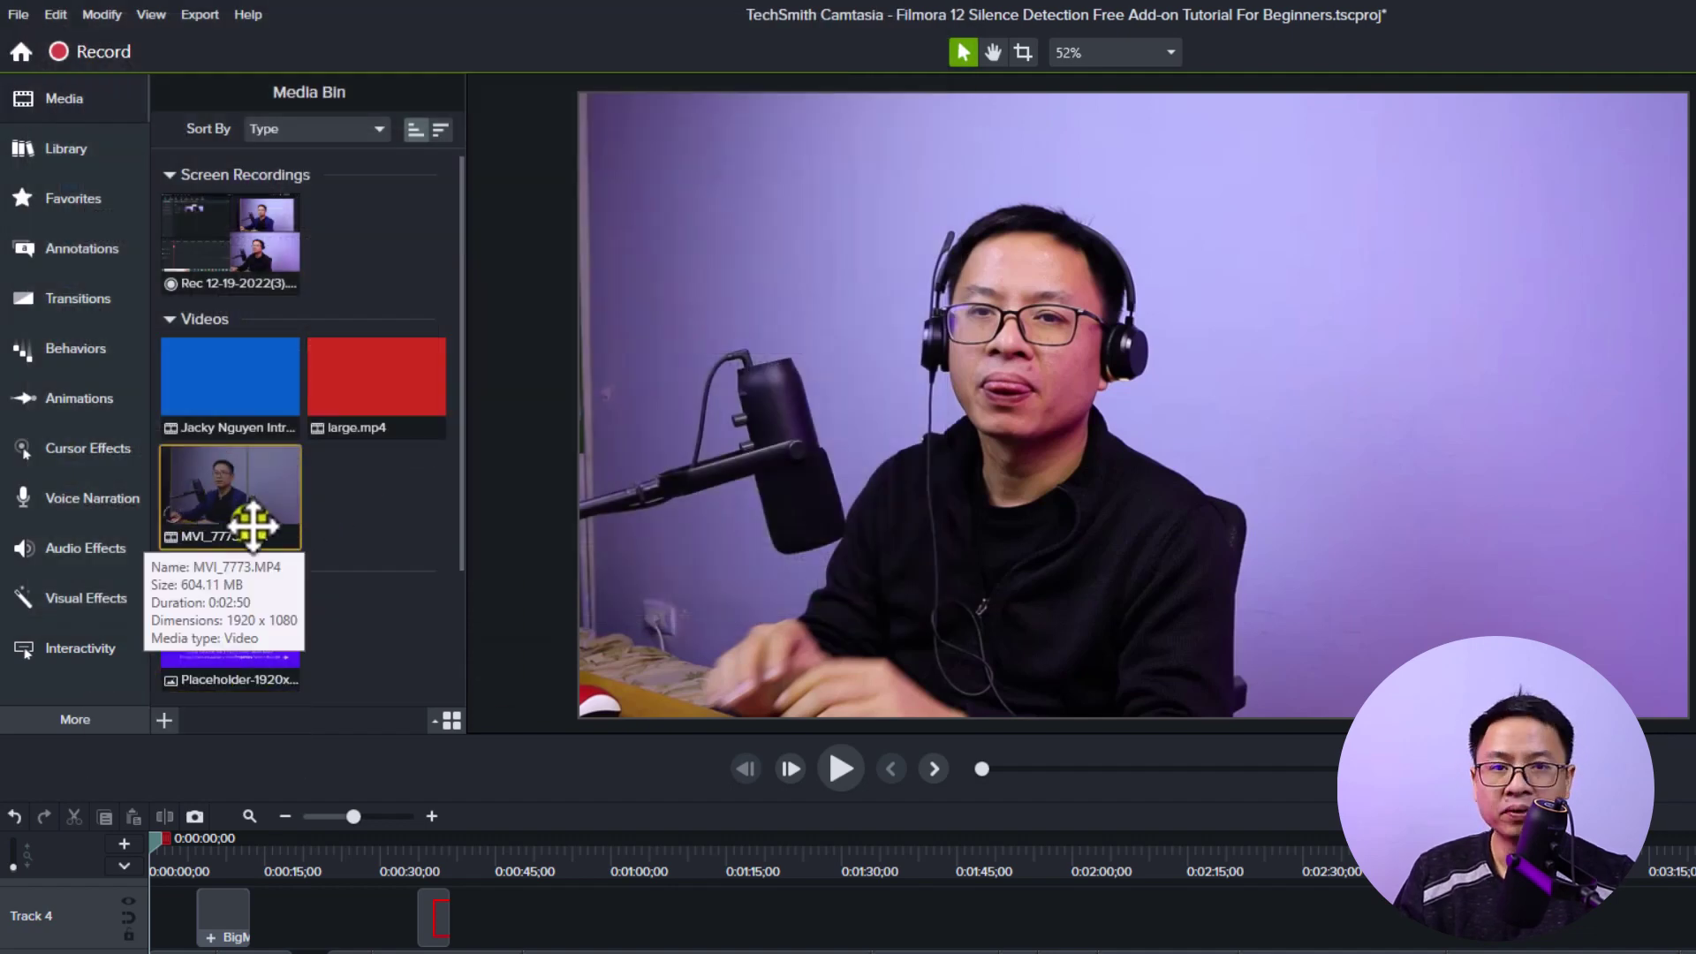
- Open the Library, review the available Camtasia and user libraries, and look through the folders of the Camtasia 2022 library
{"action": "left_click", "coordinate": [55, 159]}
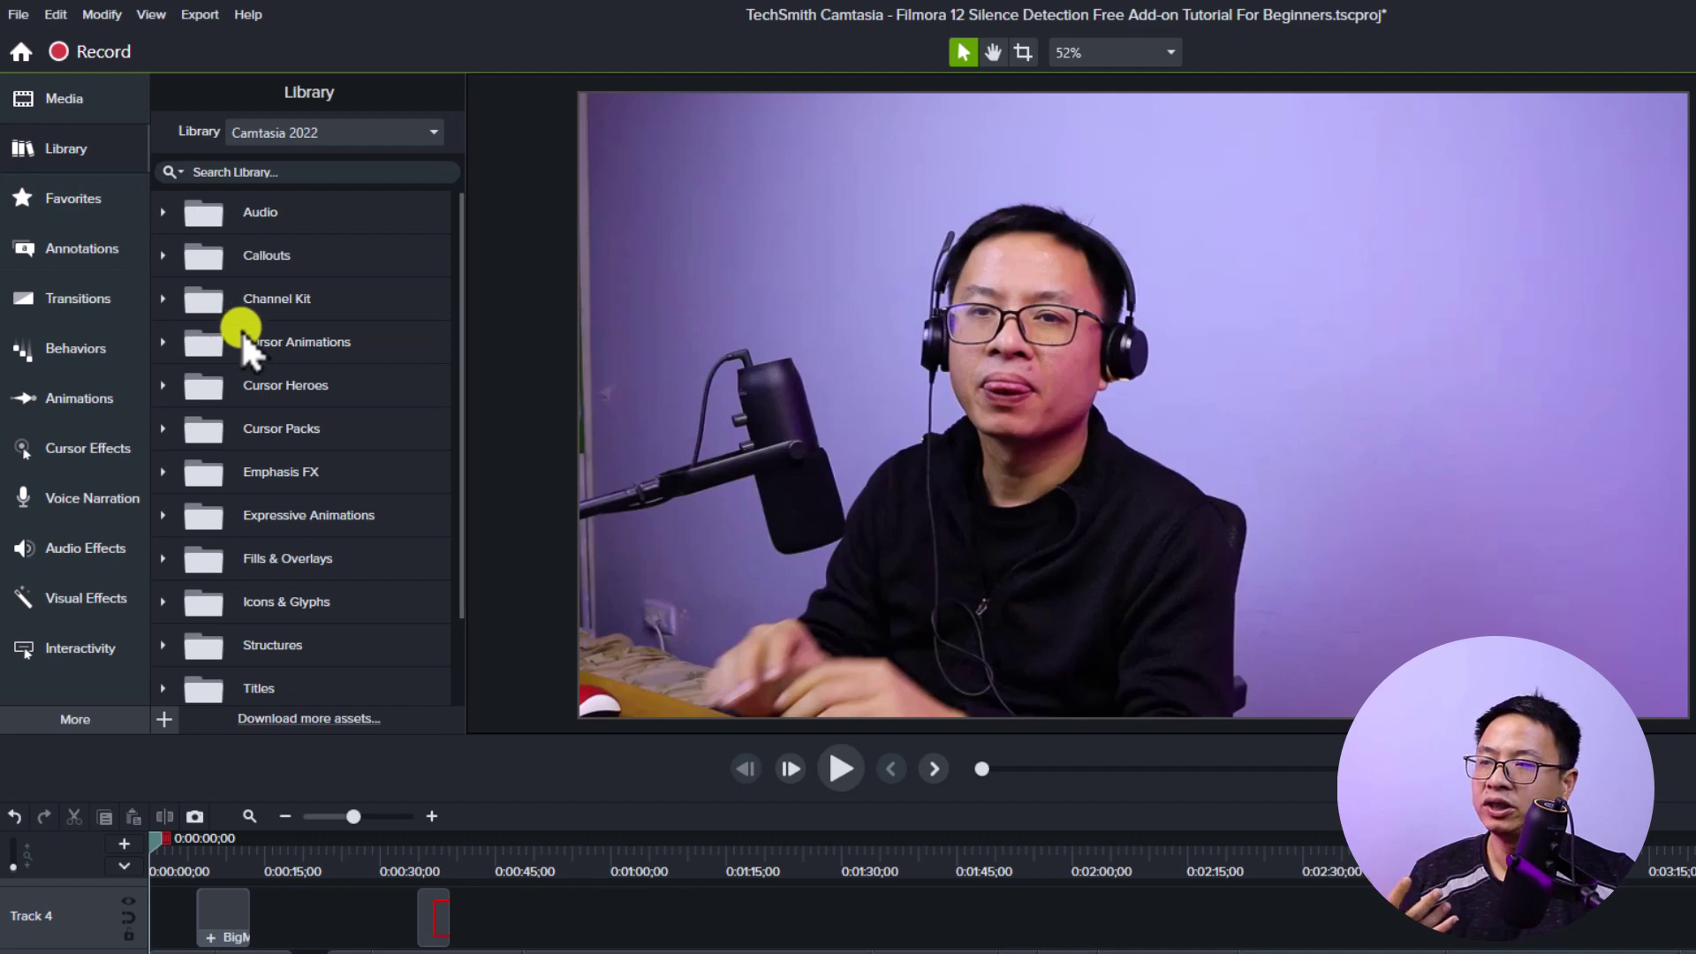
{"action": "left_click", "coordinate": [296, 128]}
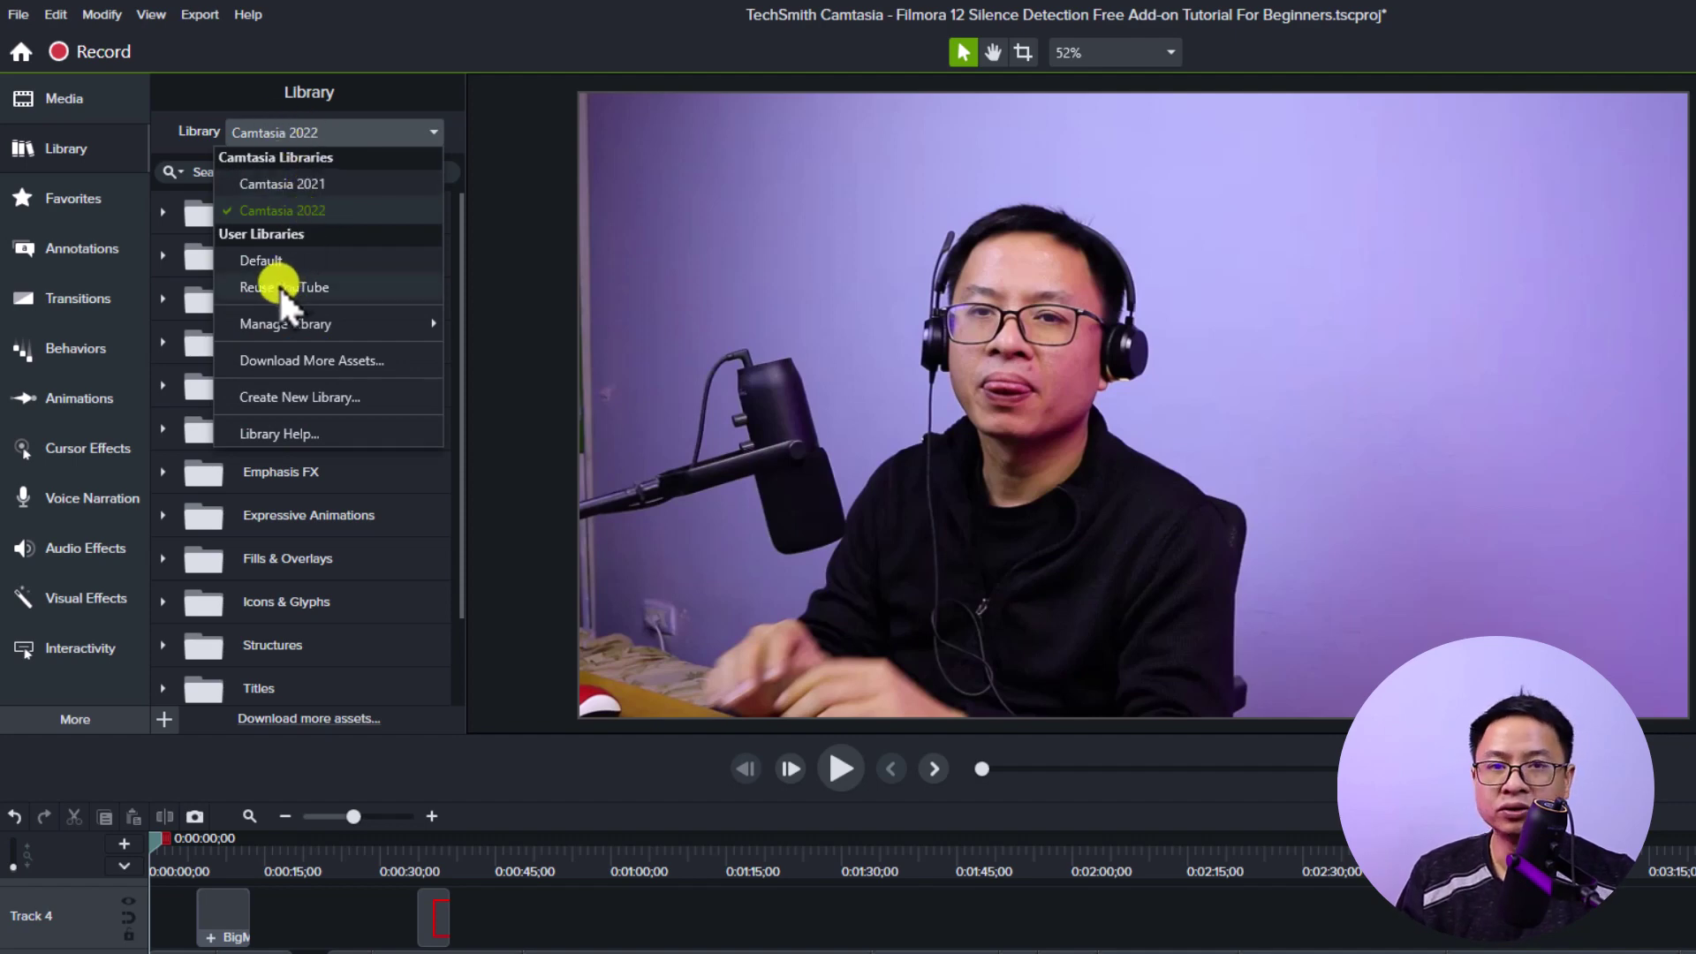
{"action": "left_click", "coordinate": [284, 211]}
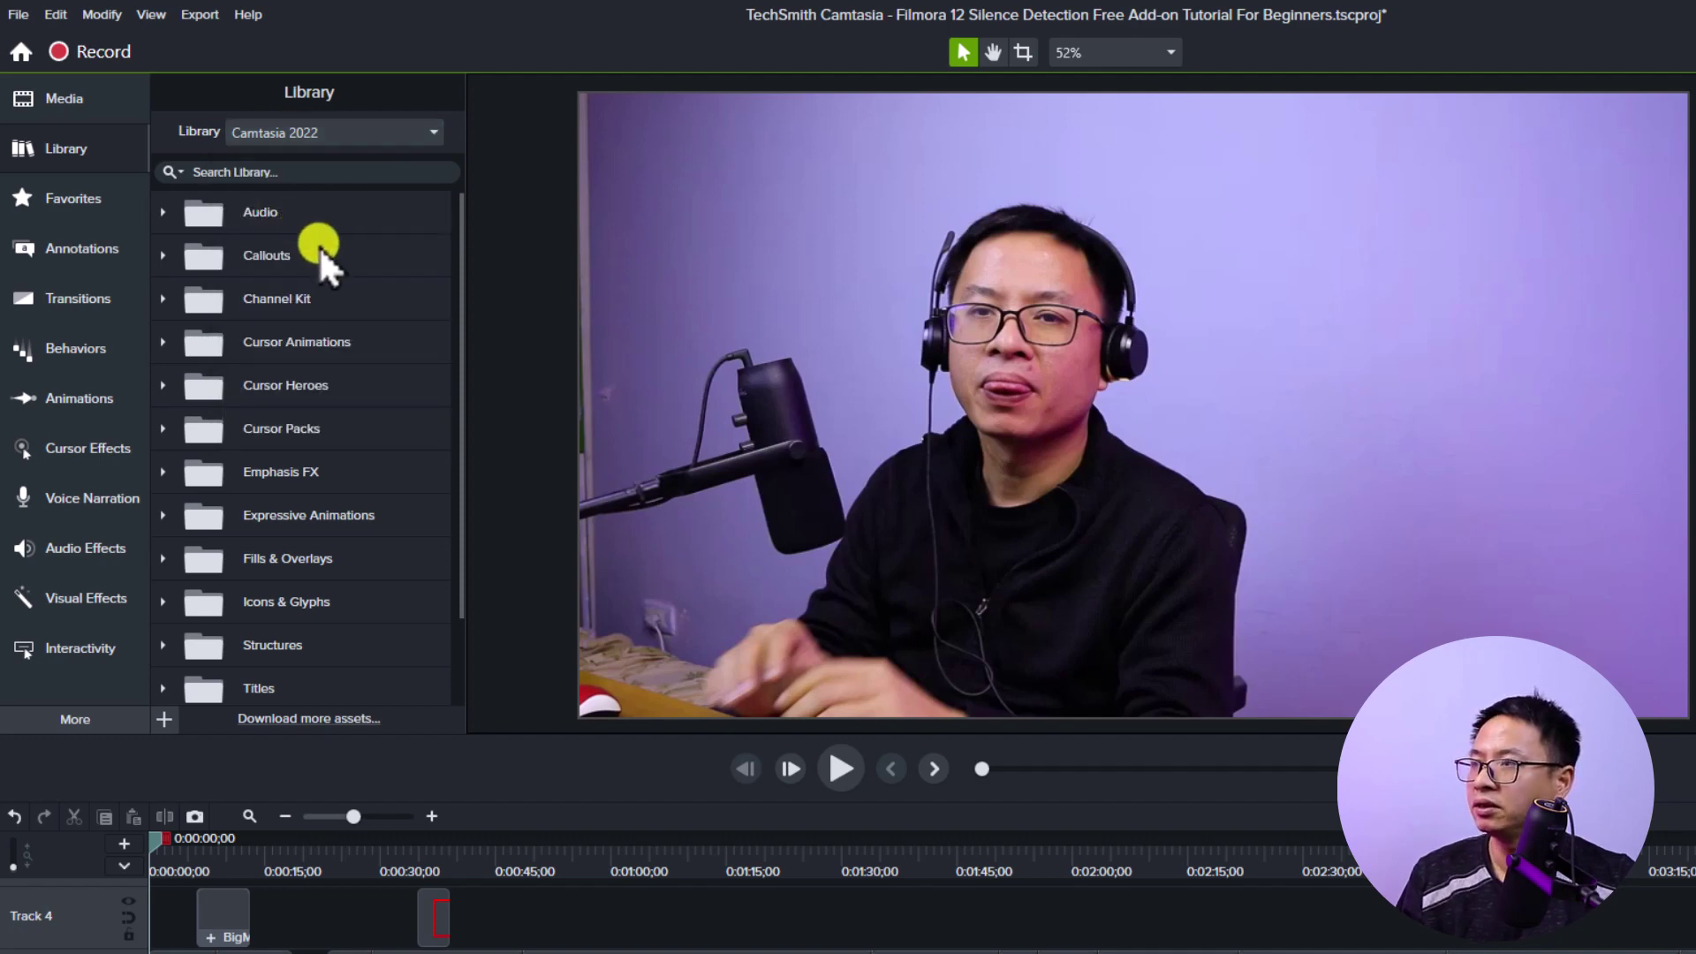
{"action": "scroll", "coordinate": [252, 349], "scroll_direction": "down", "scroll_amount": 2}
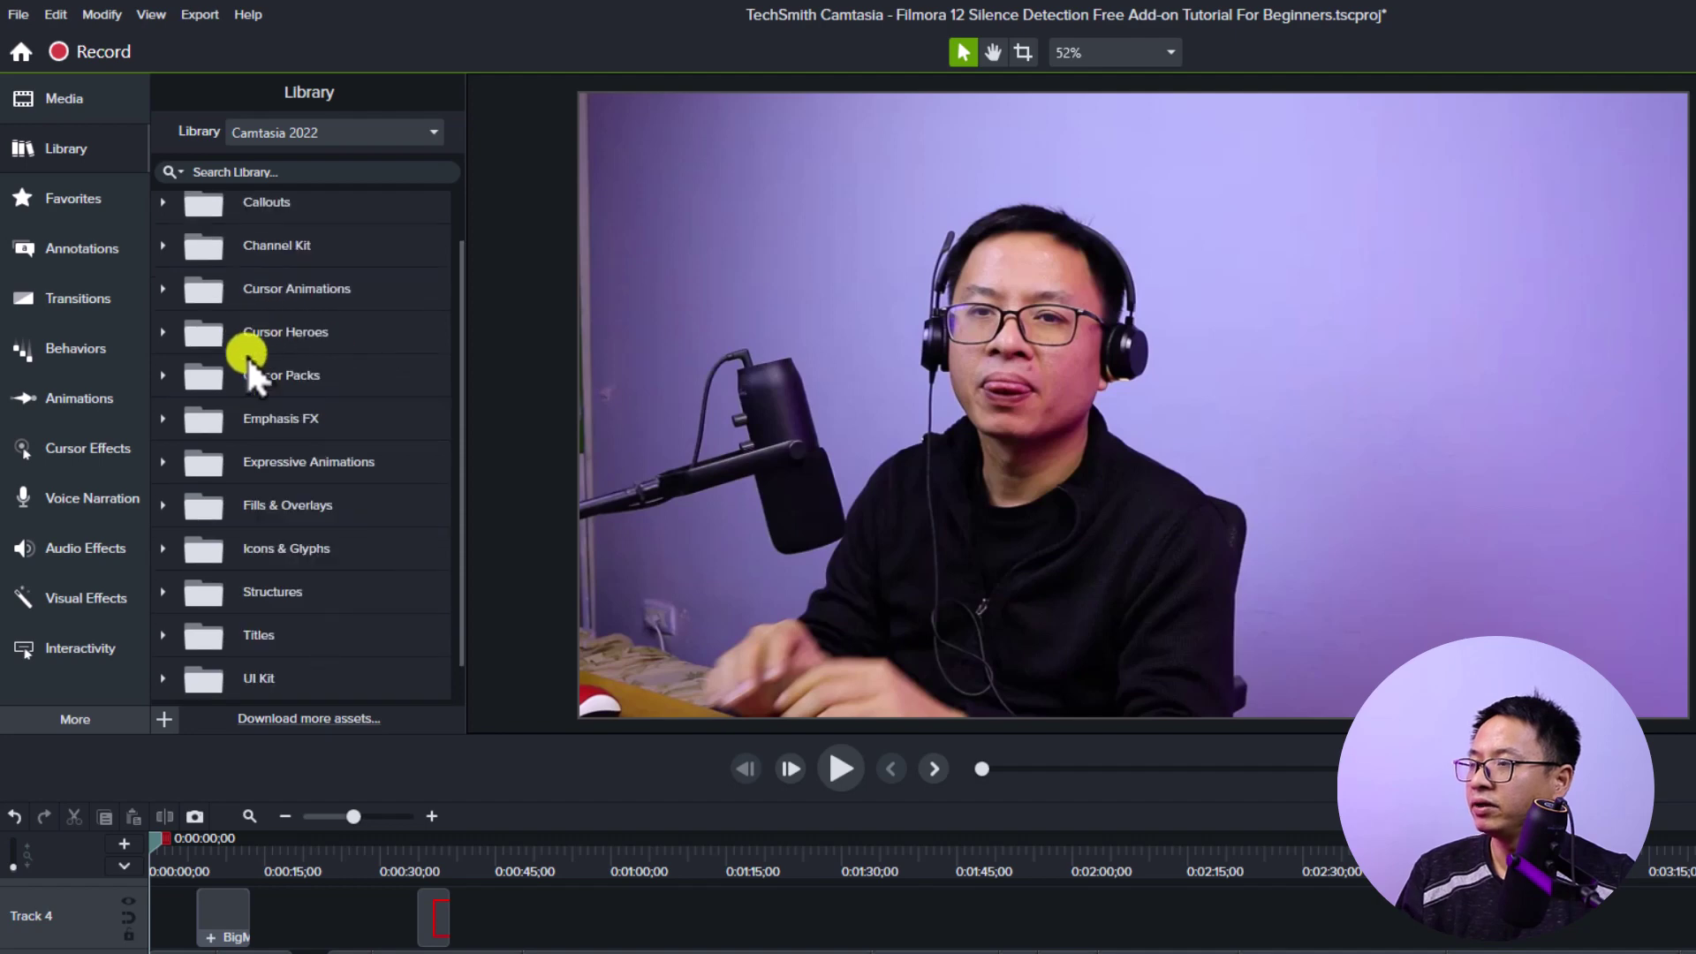
- Expand the Titles folder and preview the BigMotionBrackets and BigType-001 titles, closing each preview
{"action": "left_click", "coordinate": [165, 595]}
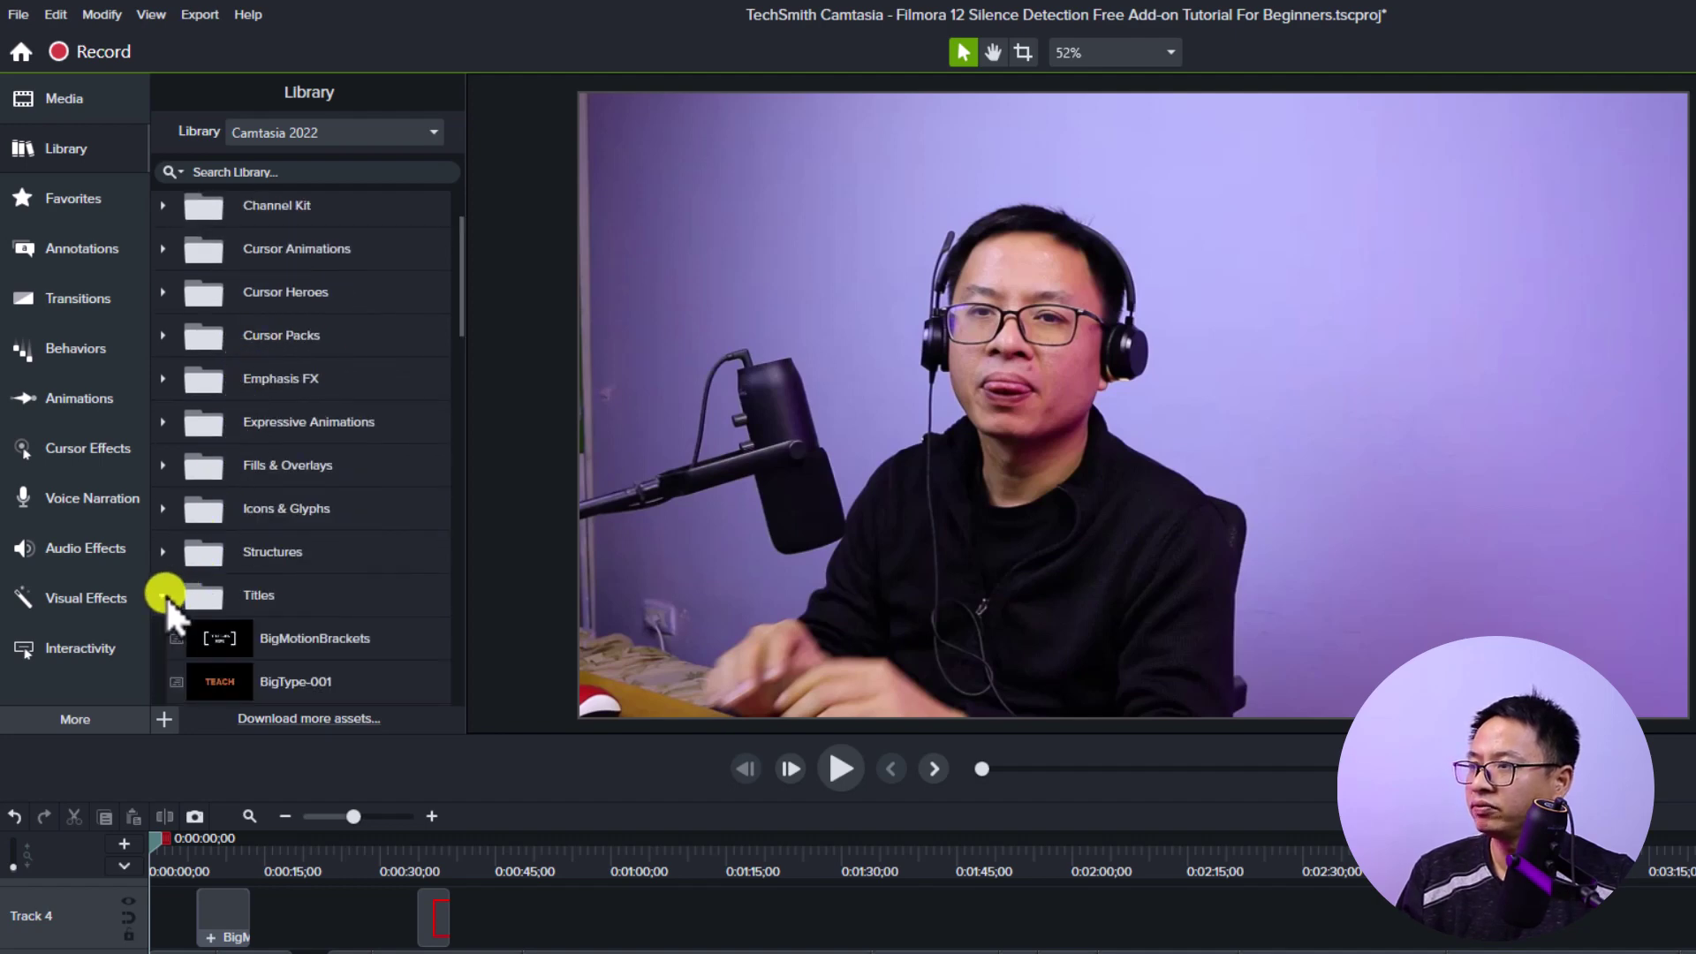
{"action": "double_click", "coordinate": [213, 641]}
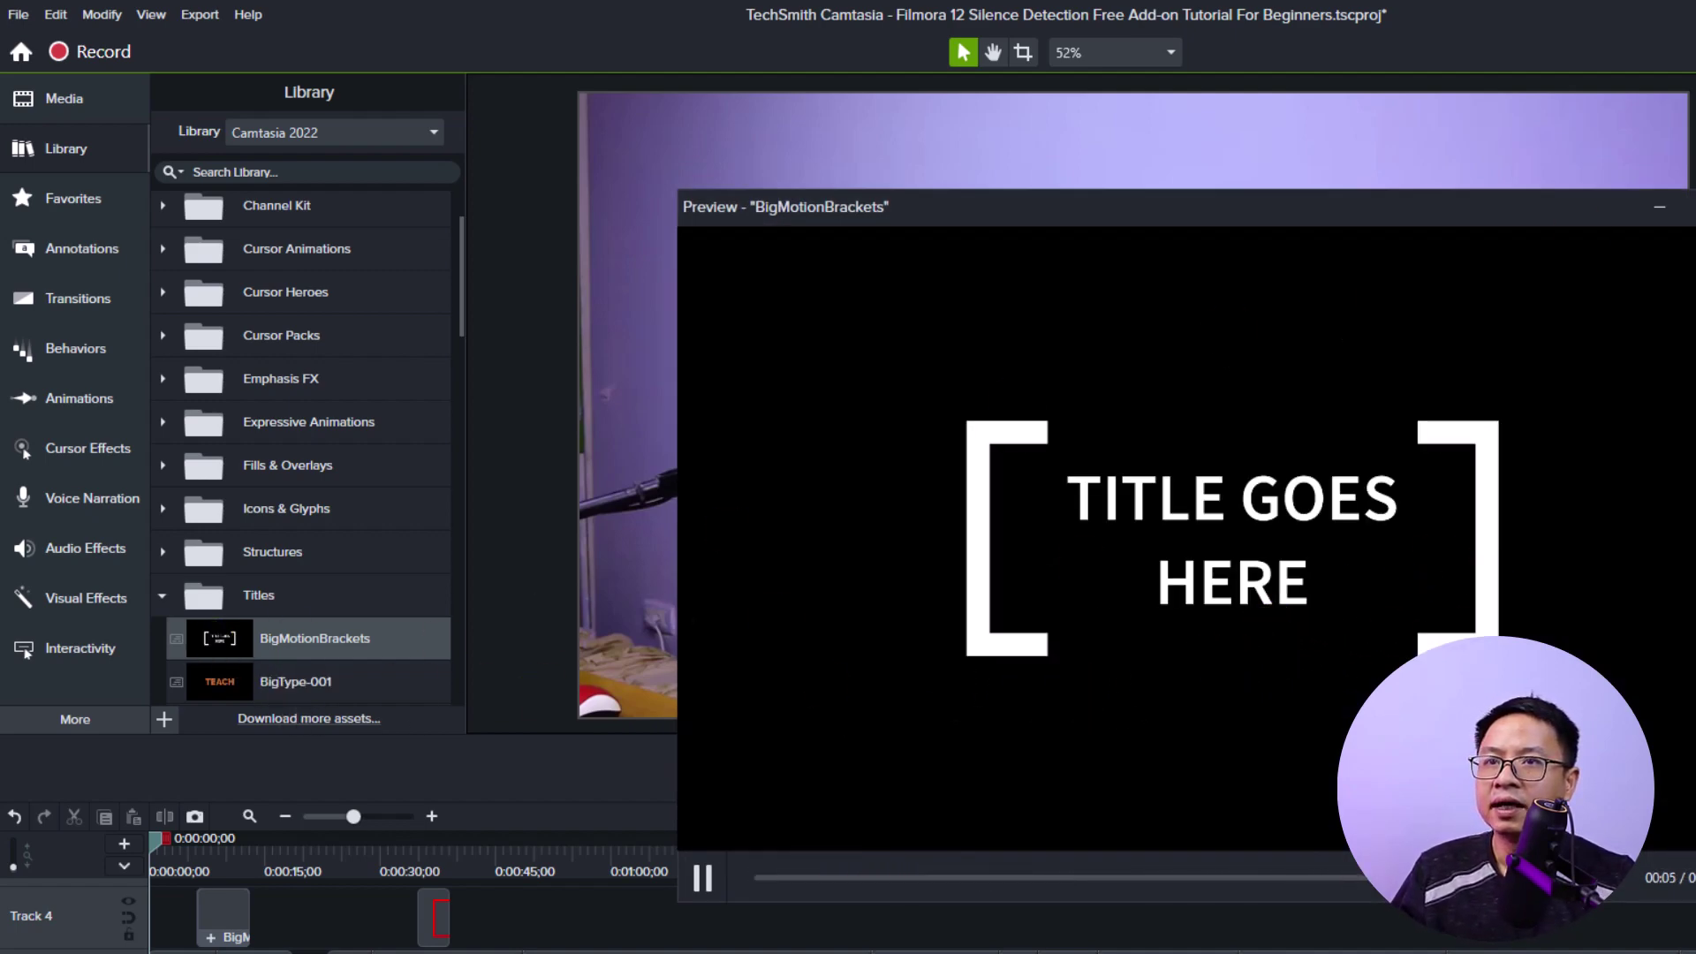
{"action": "left_click", "coordinate": [639, 506]}
{"action": "double_click", "coordinate": [258, 682]}
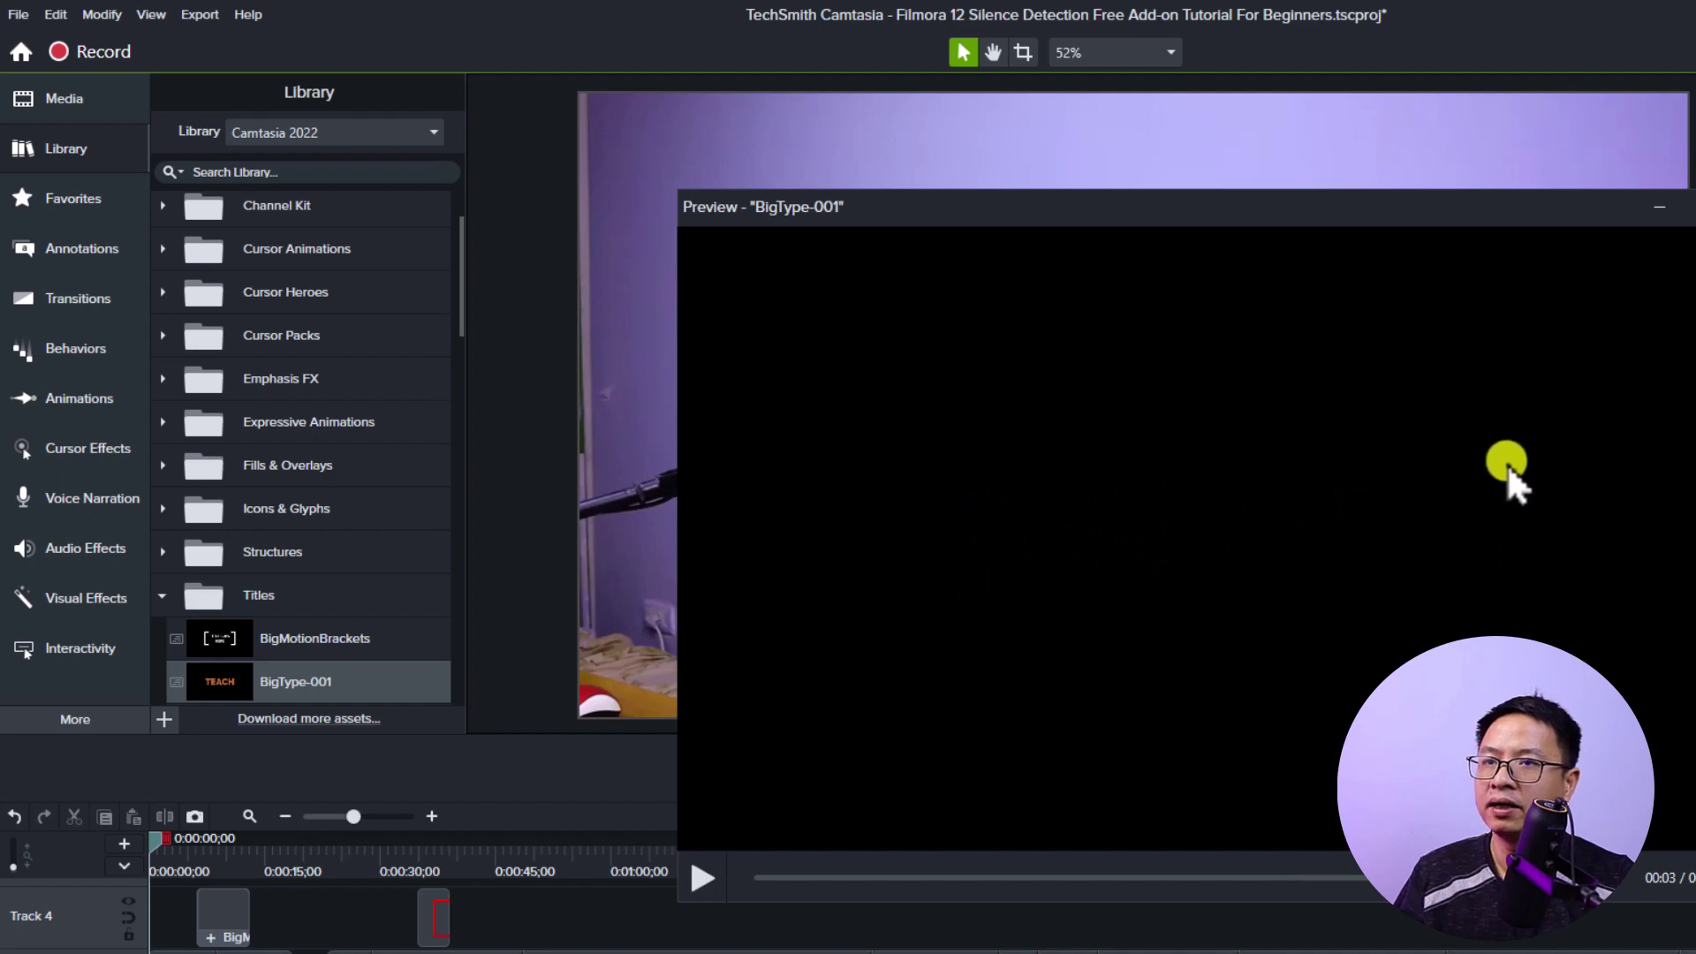
{"action": "key", "text": "Escape"}
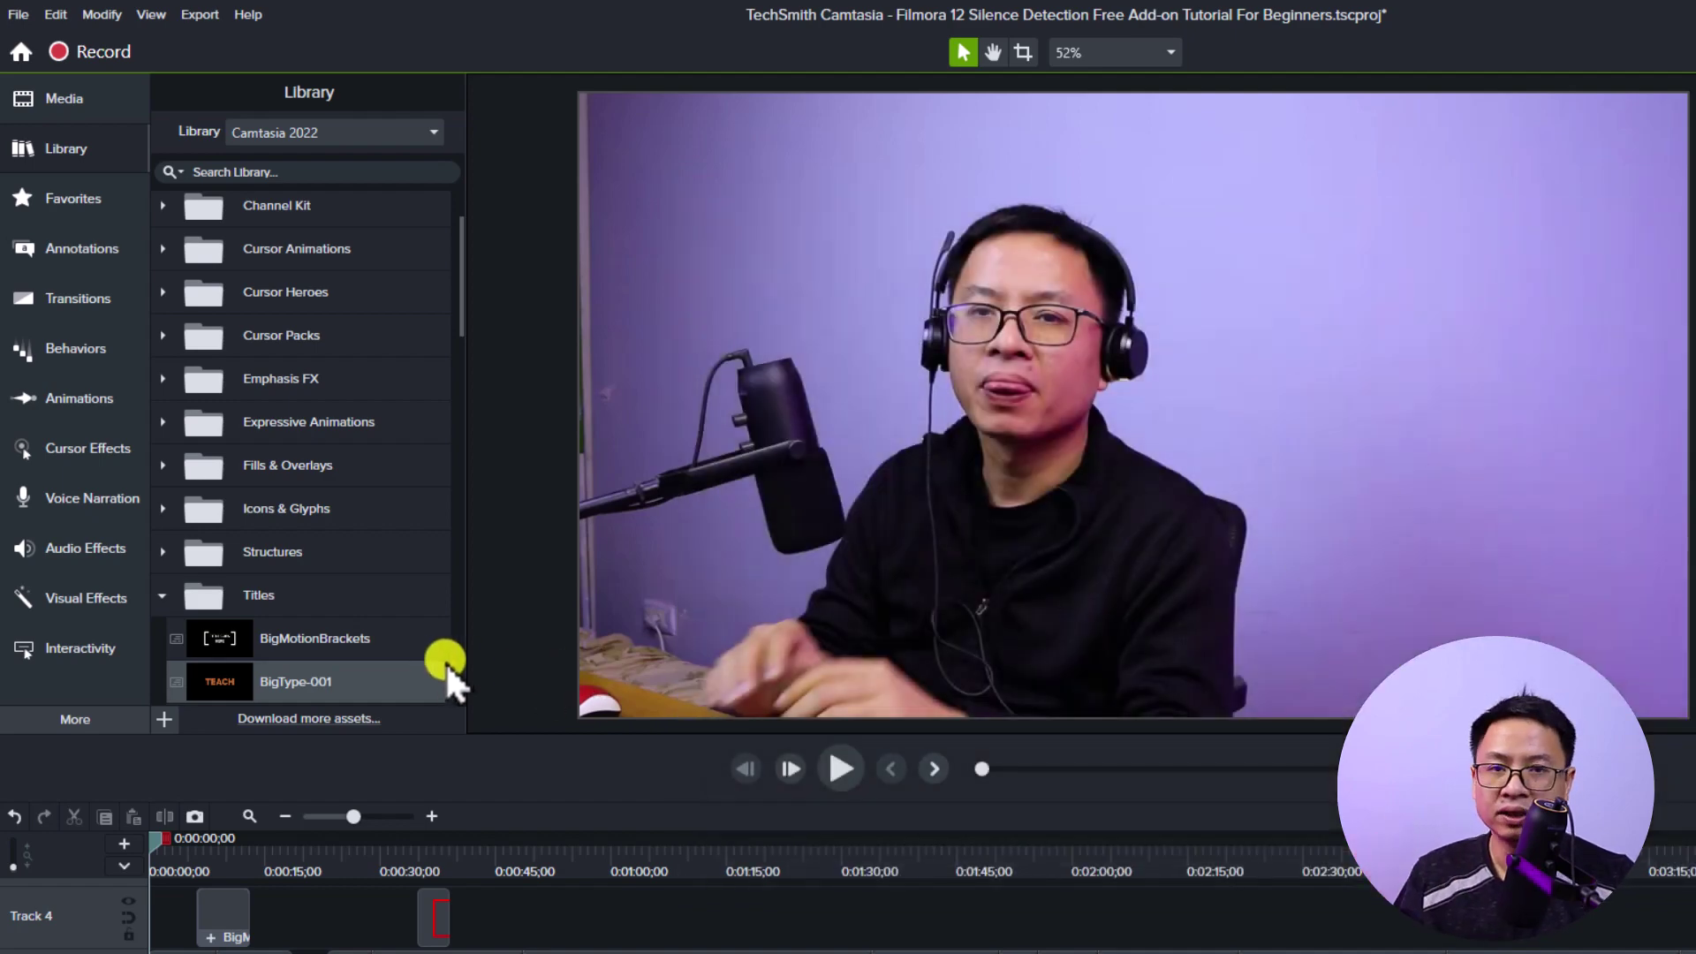
{"action": "scroll", "coordinate": [420, 212], "scroll_direction": "up", "scroll_amount": 2}
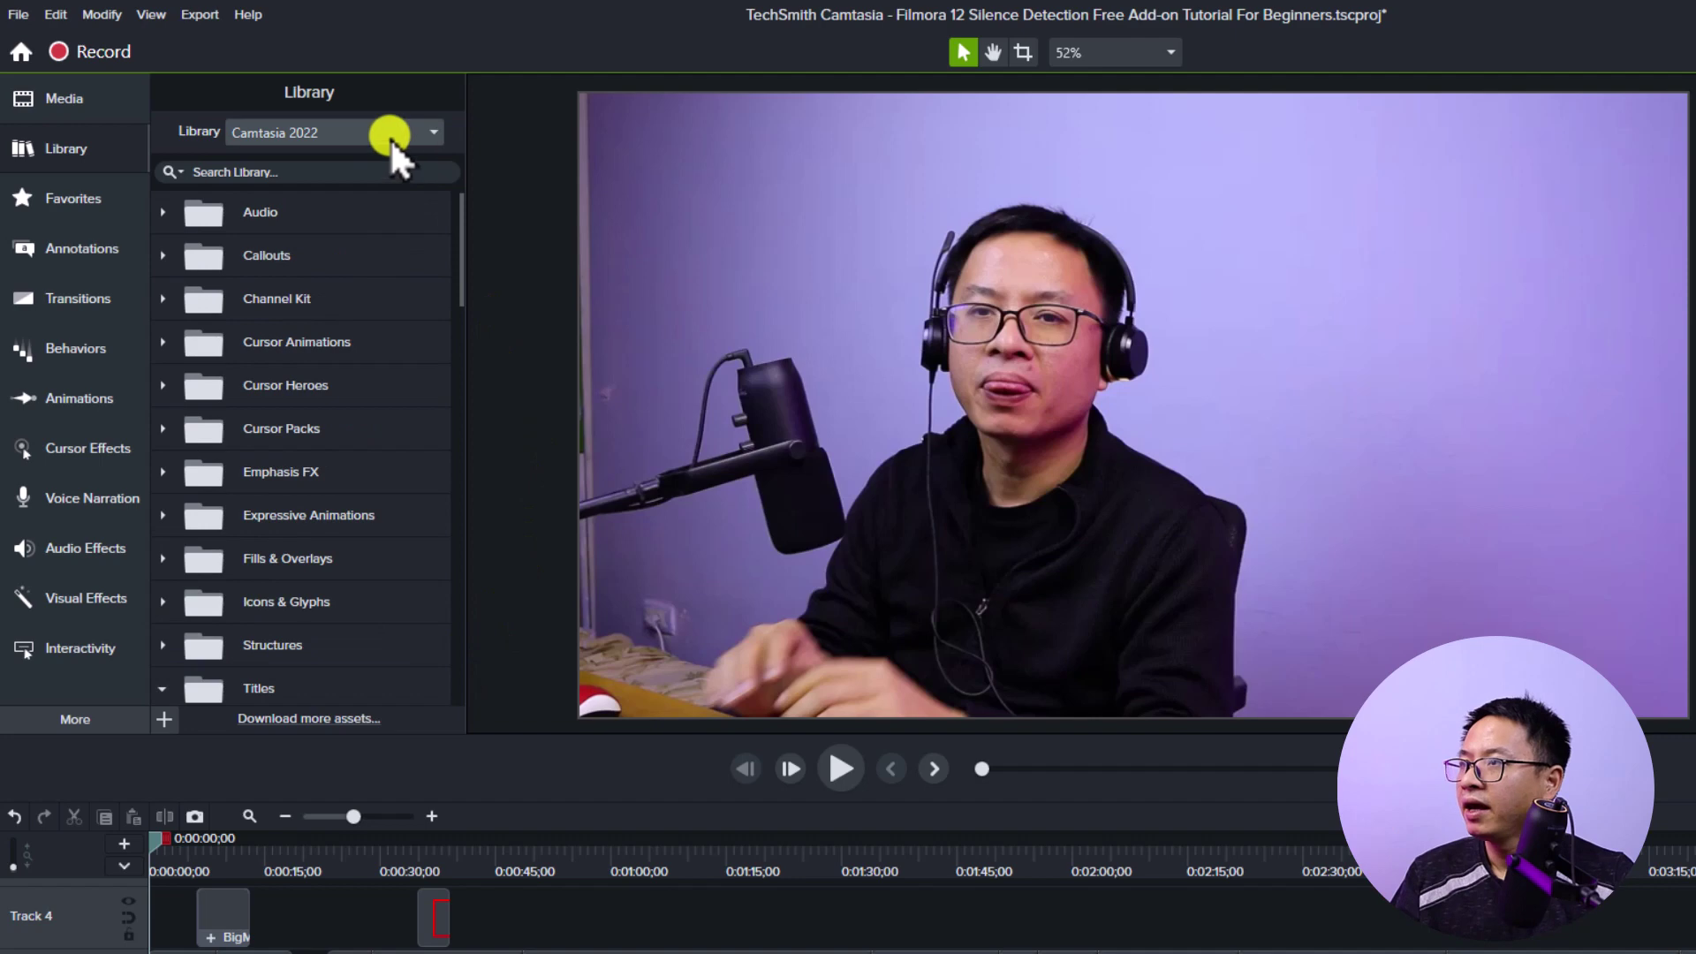
- Switch to the Reuse YouTube library, expand its Intro and Meme folders and browse the stored assets
{"action": "left_click", "coordinate": [339, 138]}
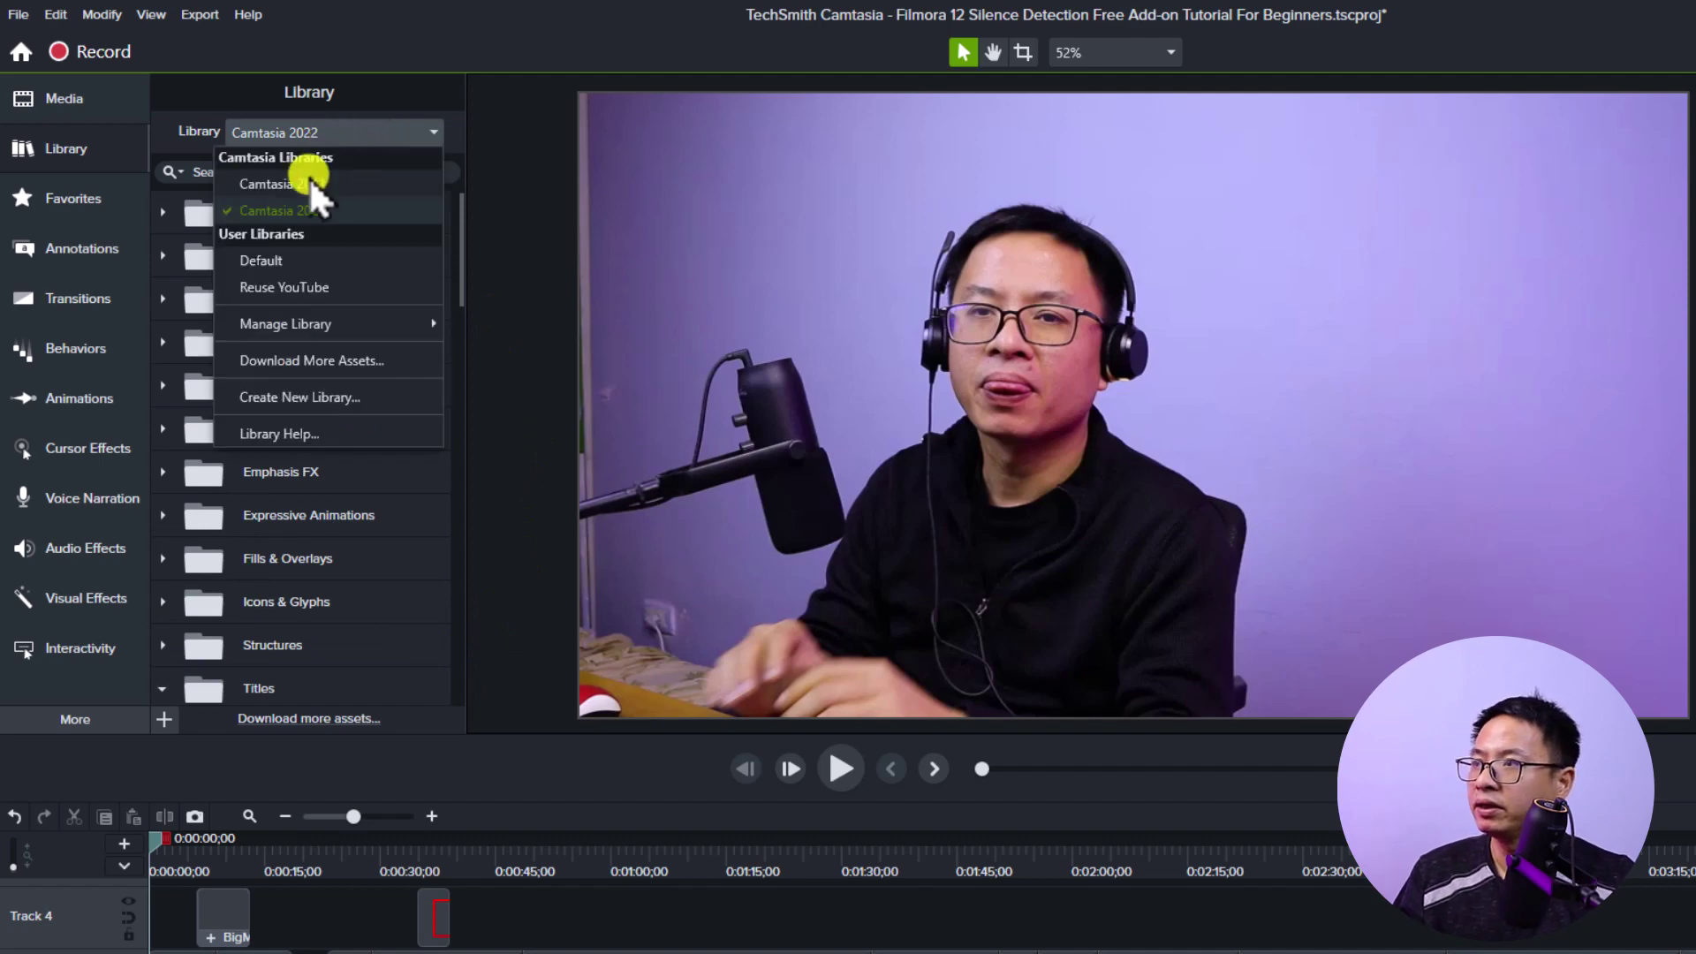
{"action": "left_click", "coordinate": [265, 286]}
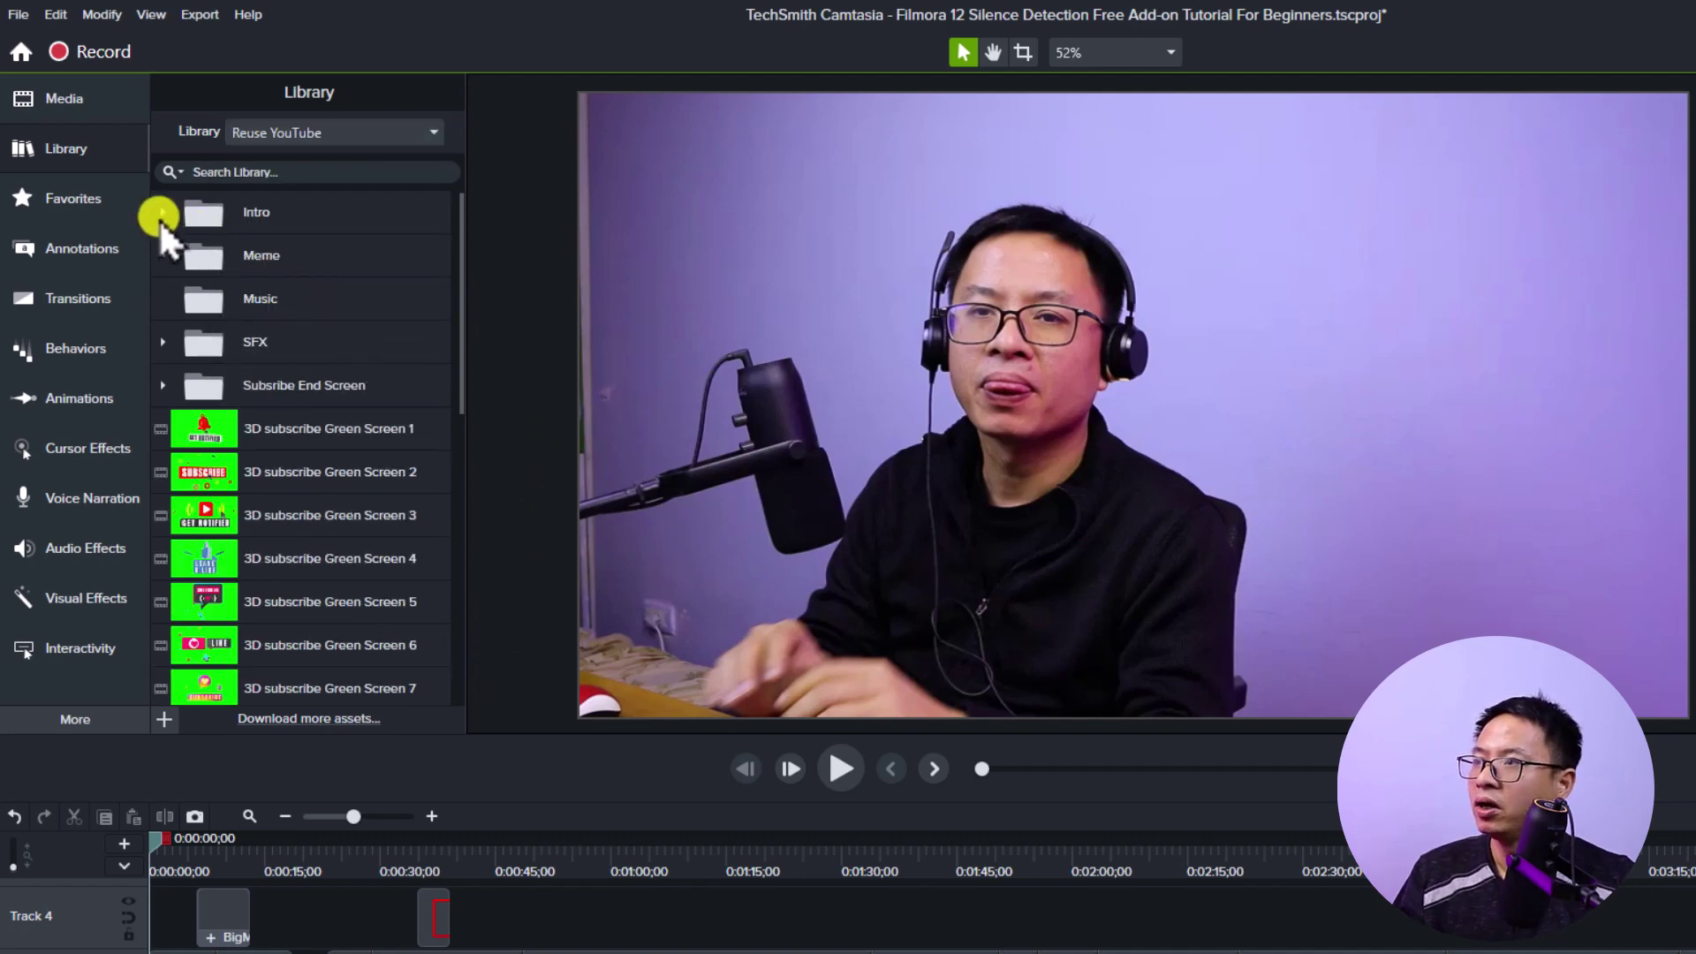
{"action": "left_click", "coordinate": [161, 215]}
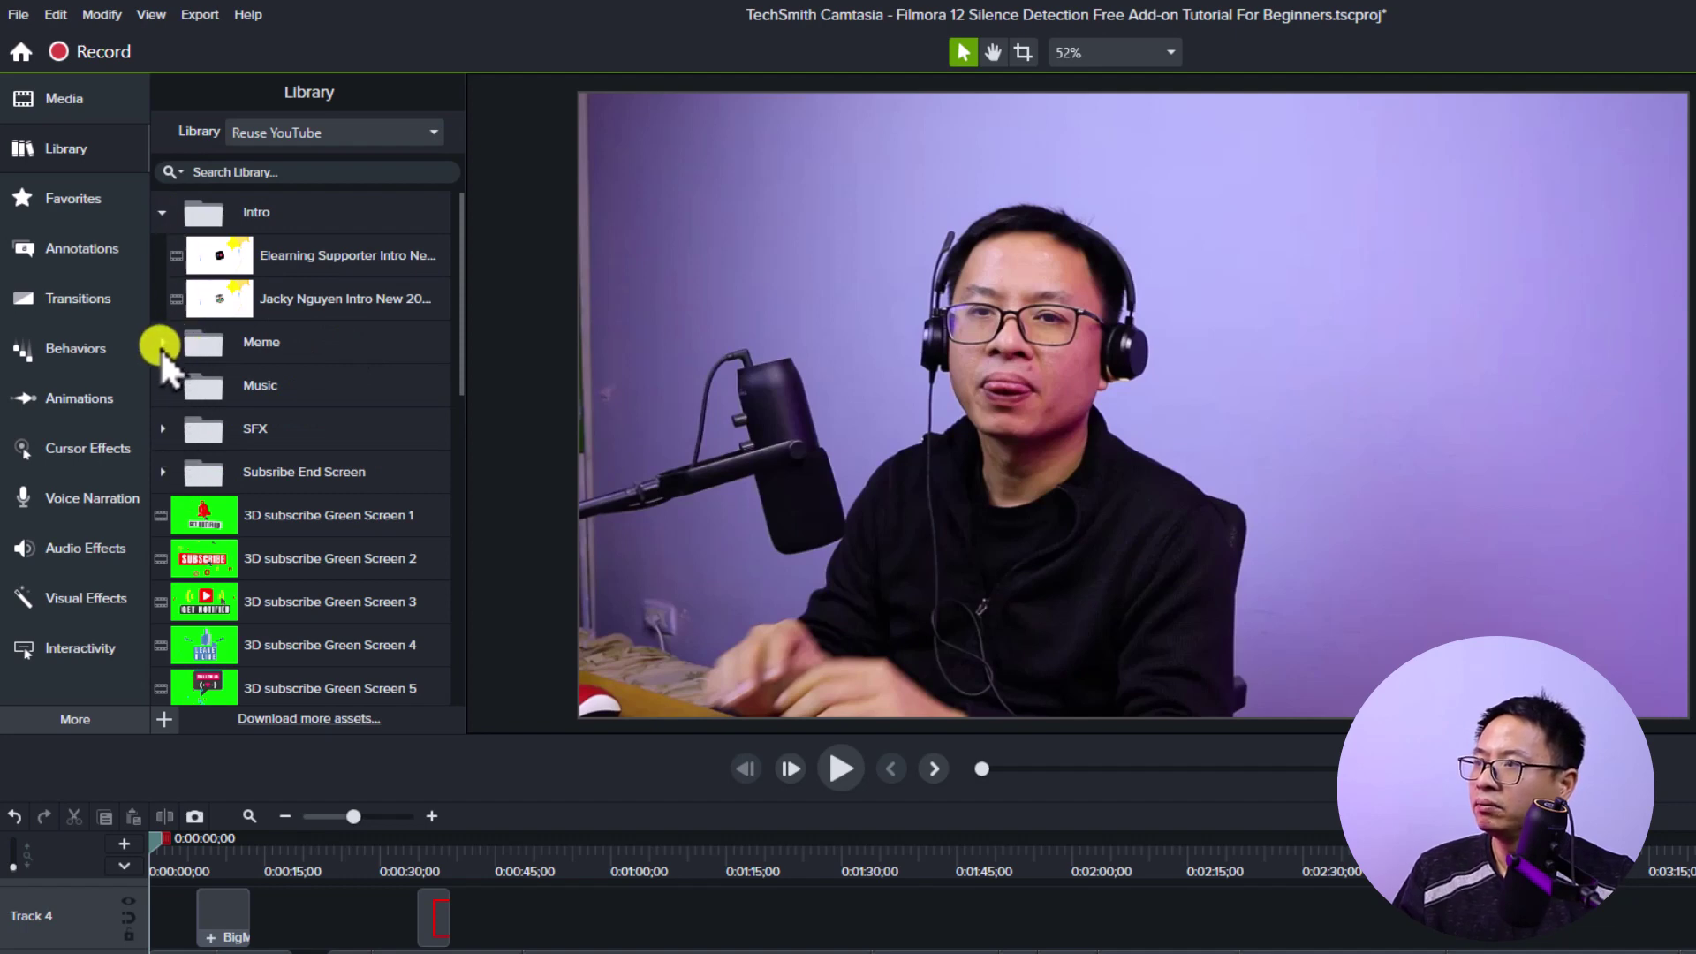
{"action": "left_click", "coordinate": [159, 345]}
{"action": "scroll", "coordinate": [288, 525], "scroll_direction": "down", "scroll_amount": 7}
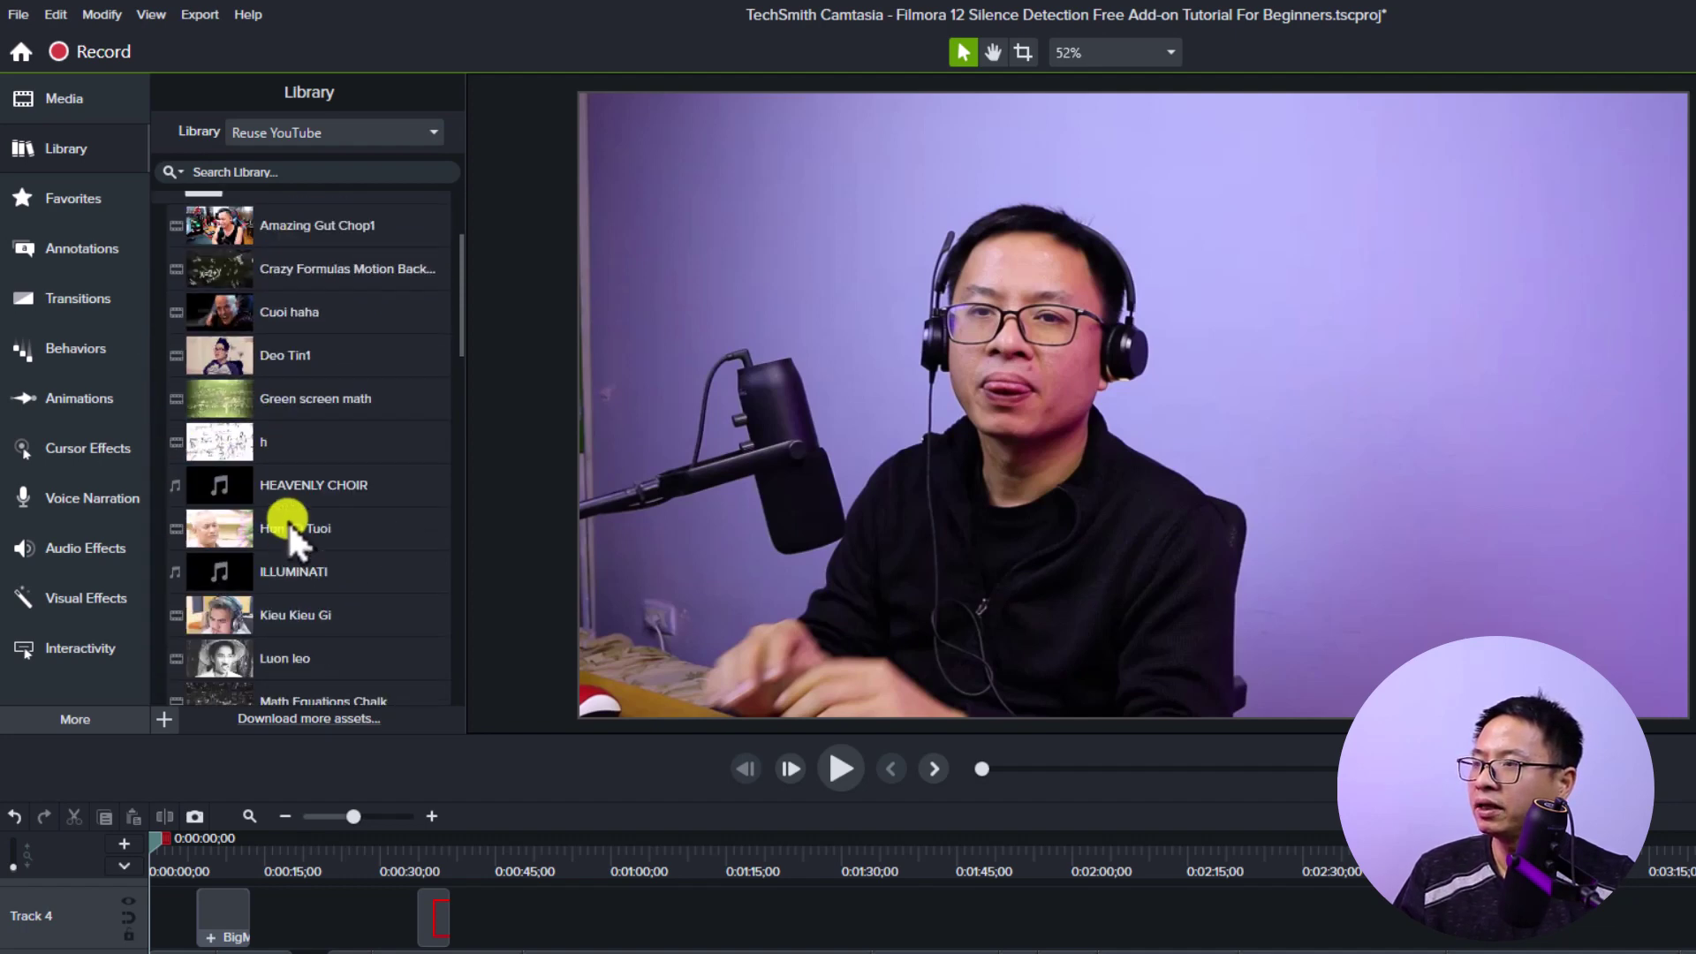
{"action": "scroll", "coordinate": [290, 516], "scroll_direction": "down", "scroll_amount": 6}
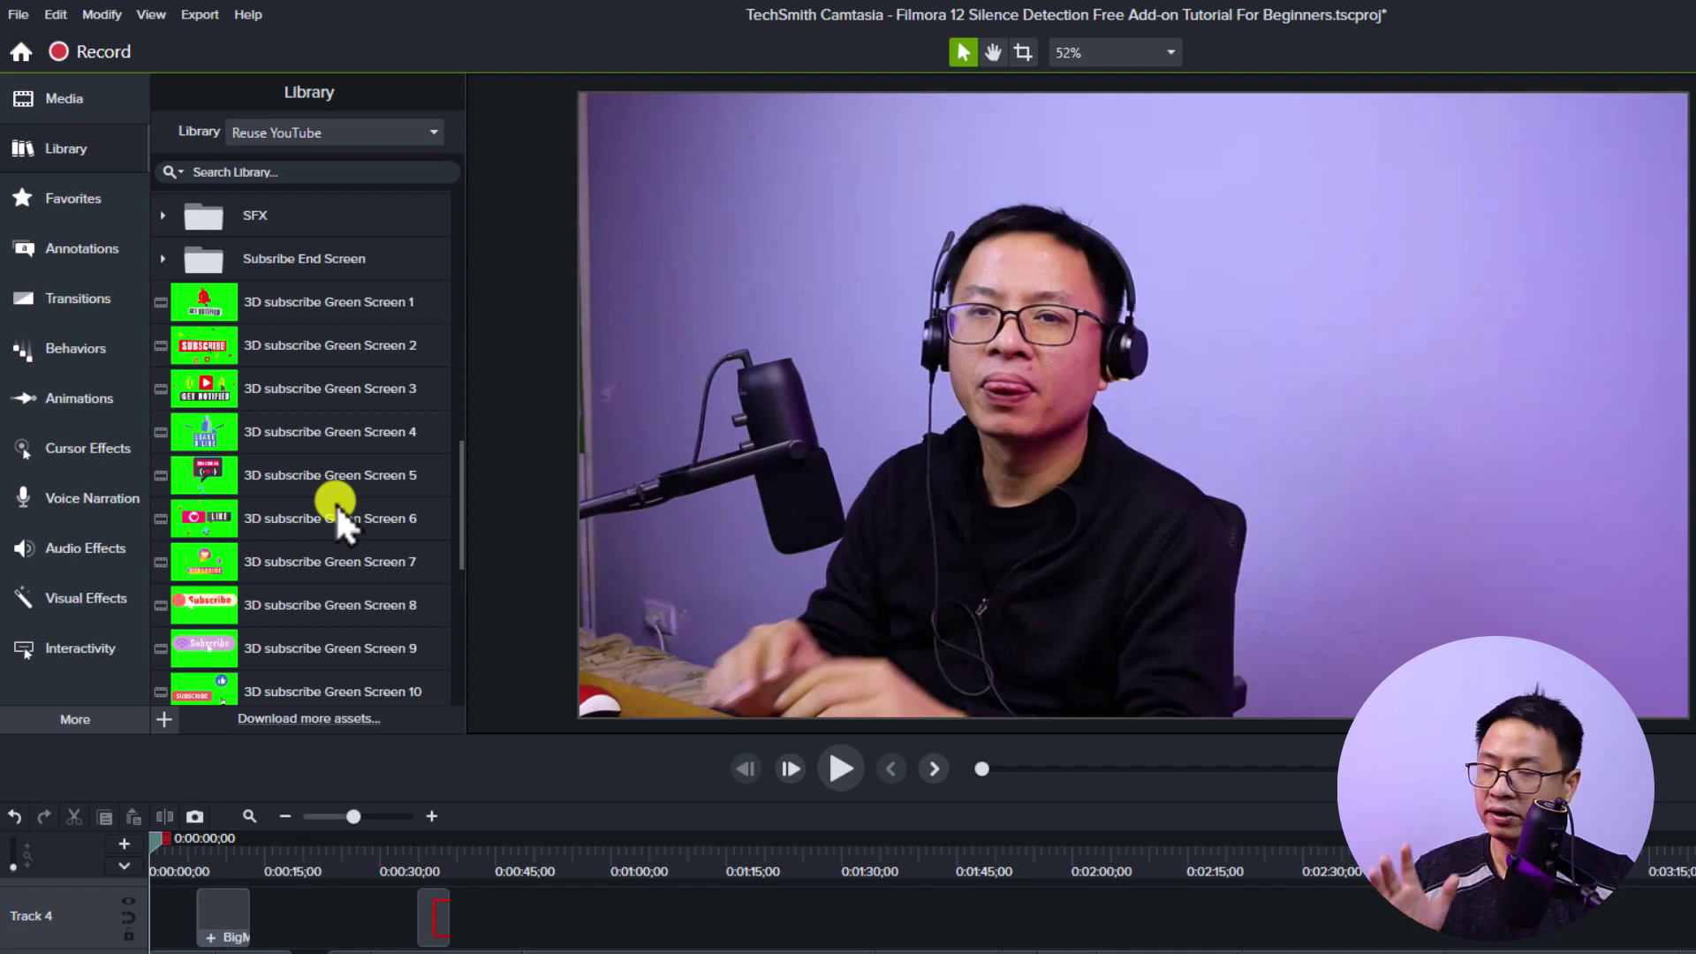
- Open the Favorites and review the starred annotation, transition, behavior and animation items
{"action": "left_click", "coordinate": [69, 202]}
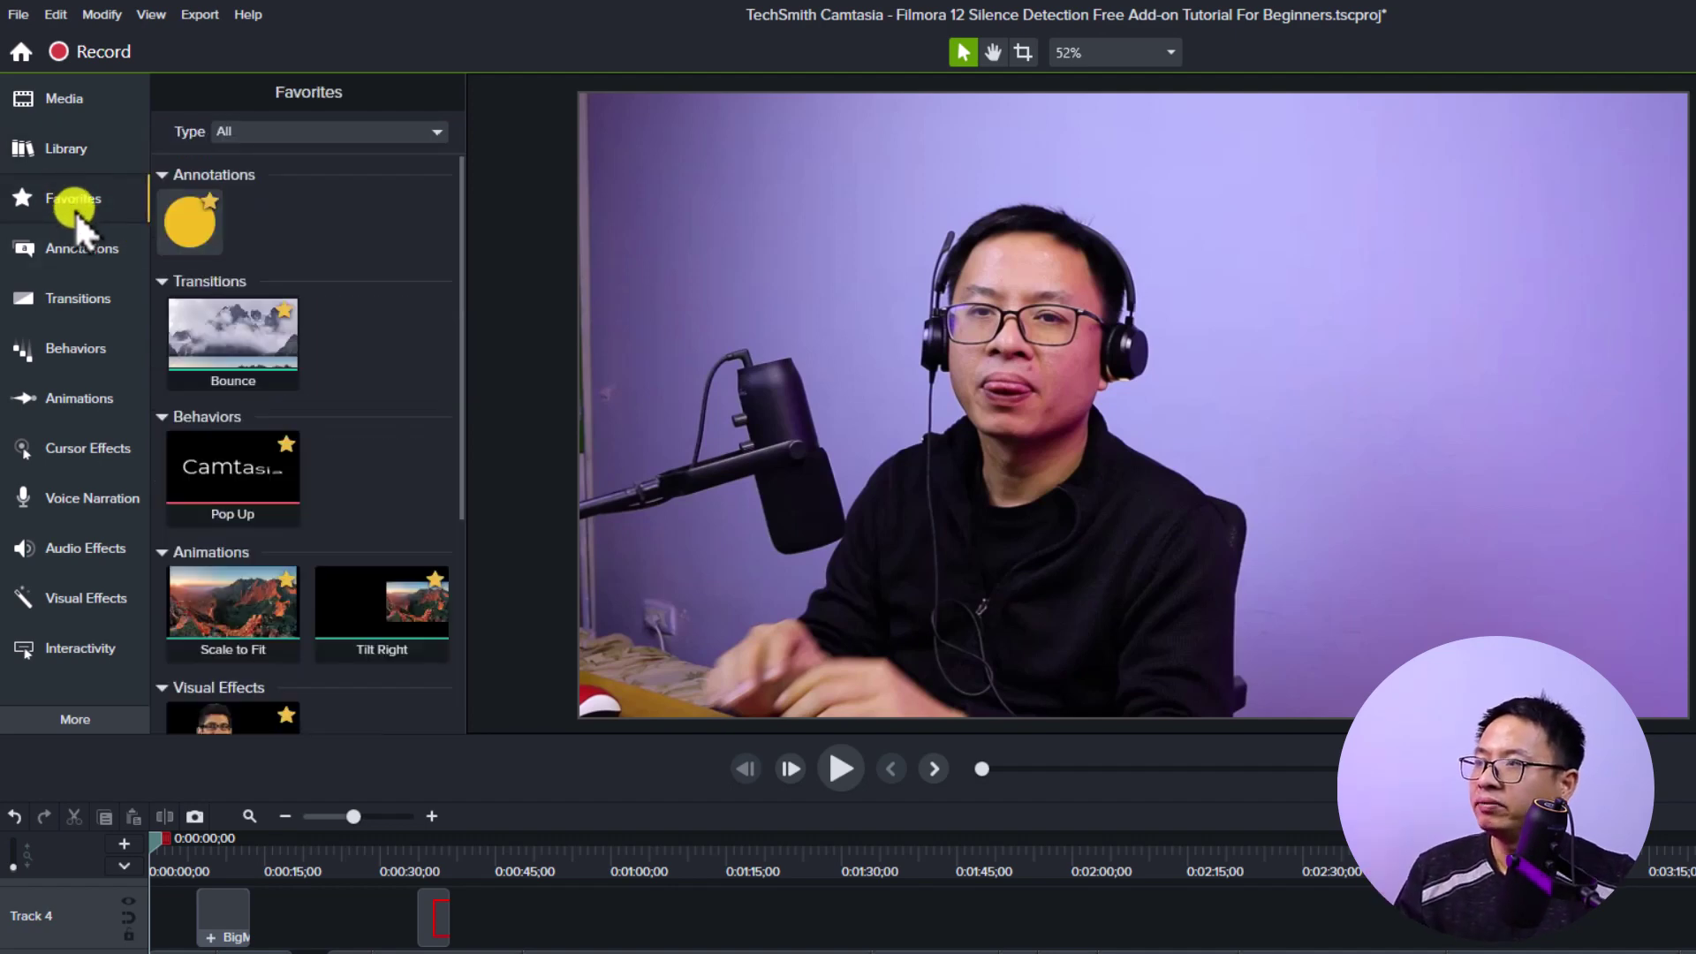
{"action": "left_click", "coordinate": [186, 221]}
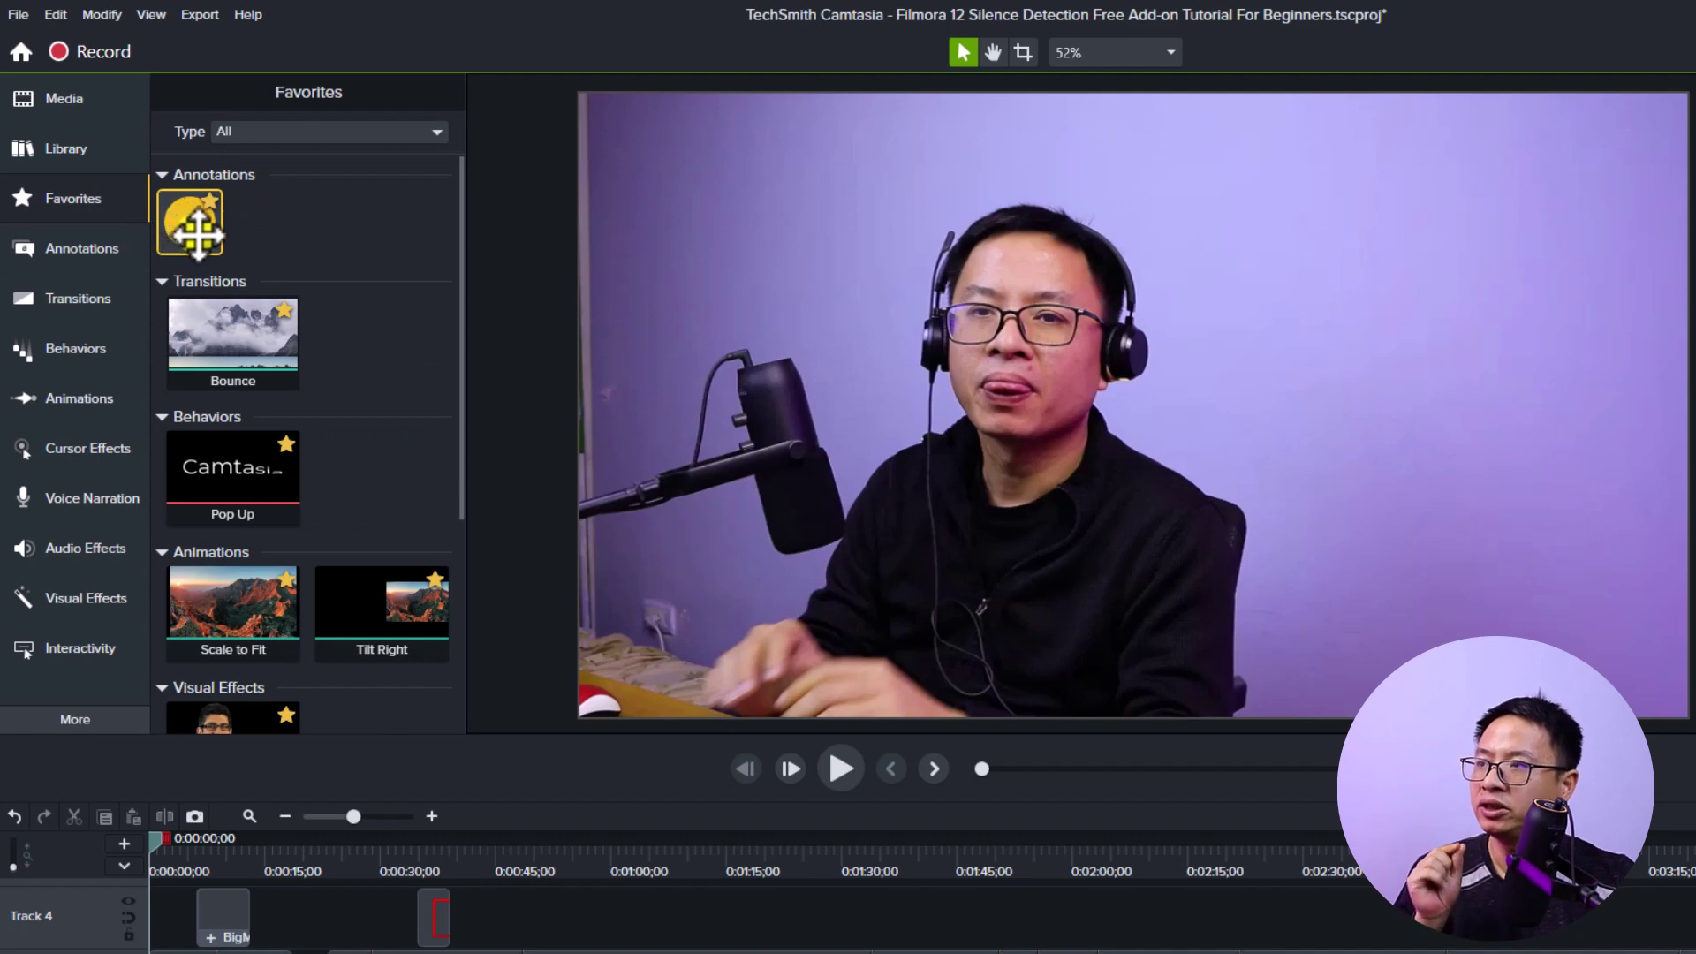
{"action": "left_click", "coordinate": [286, 445]}
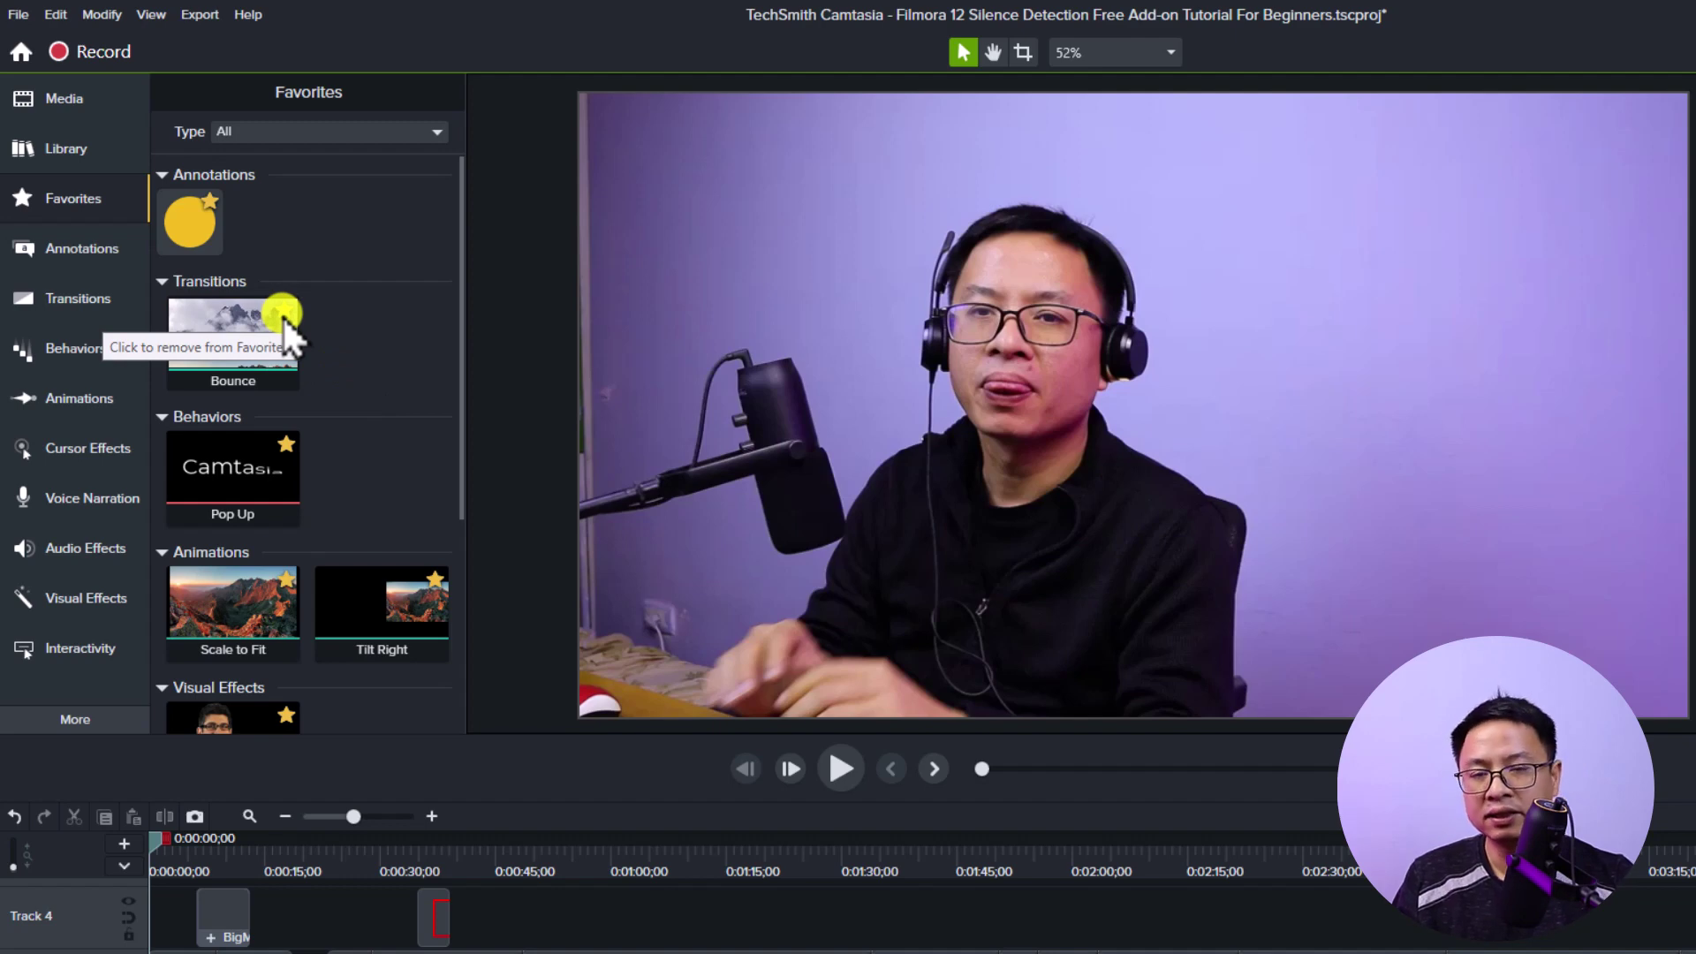
- Try the red speech bubble callout on the canvas, look through the sketch motion and keystroke annotations, and delete the test annotations
{"action": "left_click", "coordinate": [75, 248]}
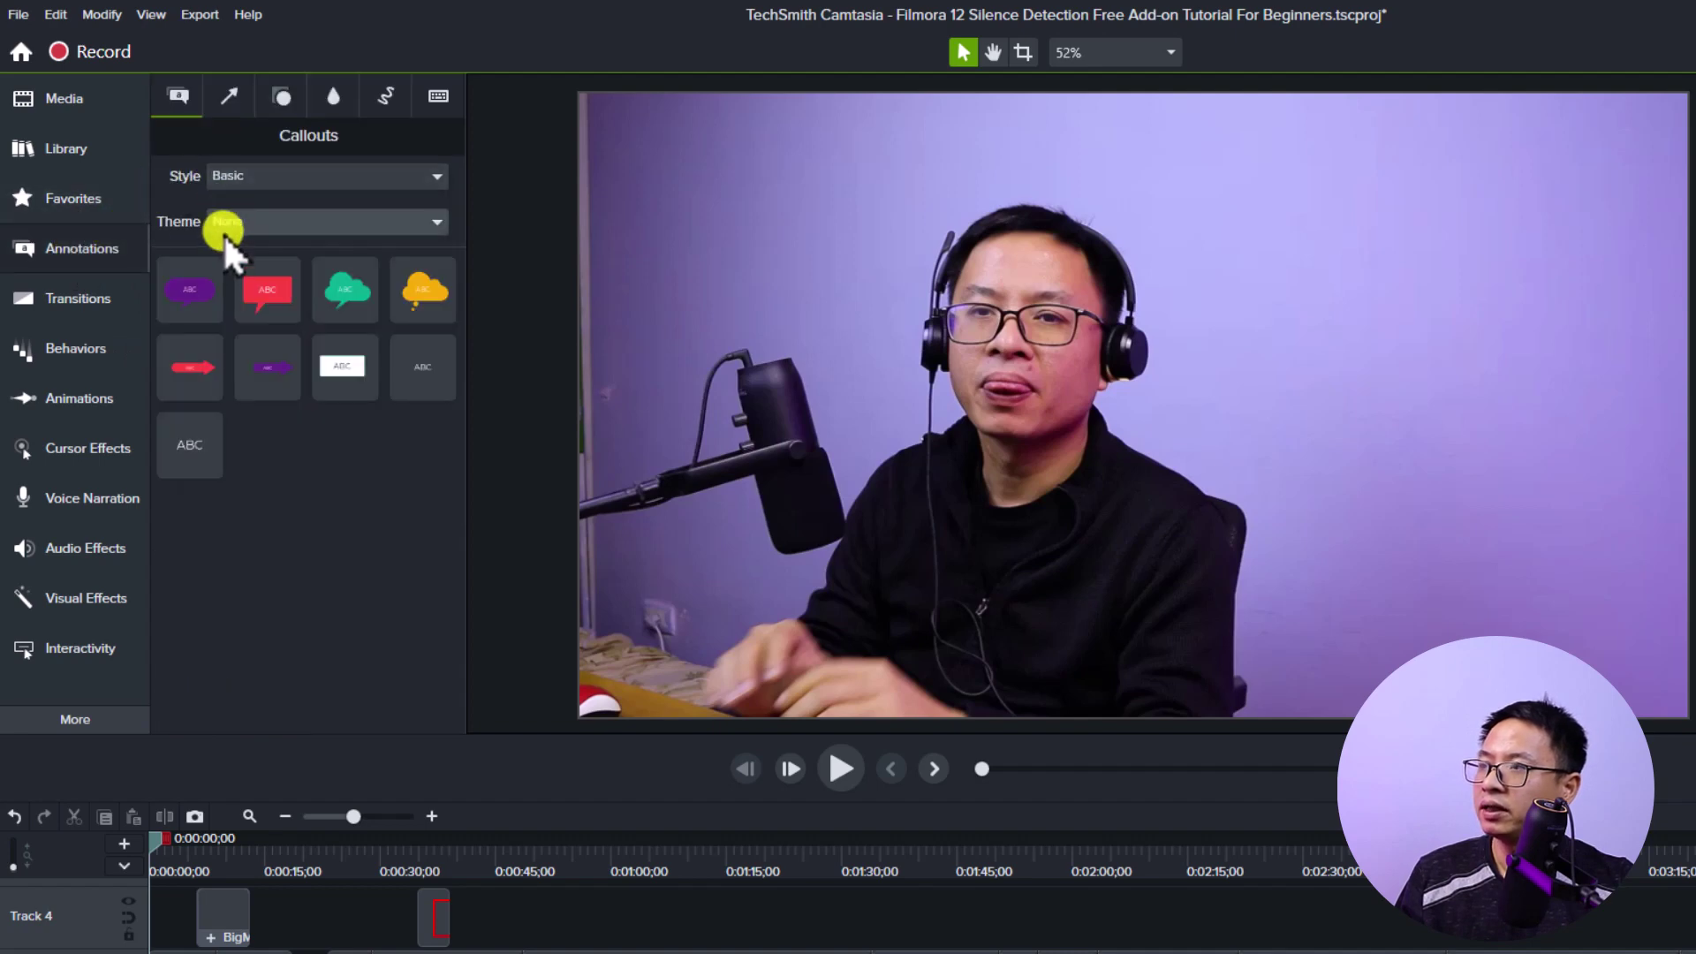
{"action": "double_click", "coordinate": [262, 294]}
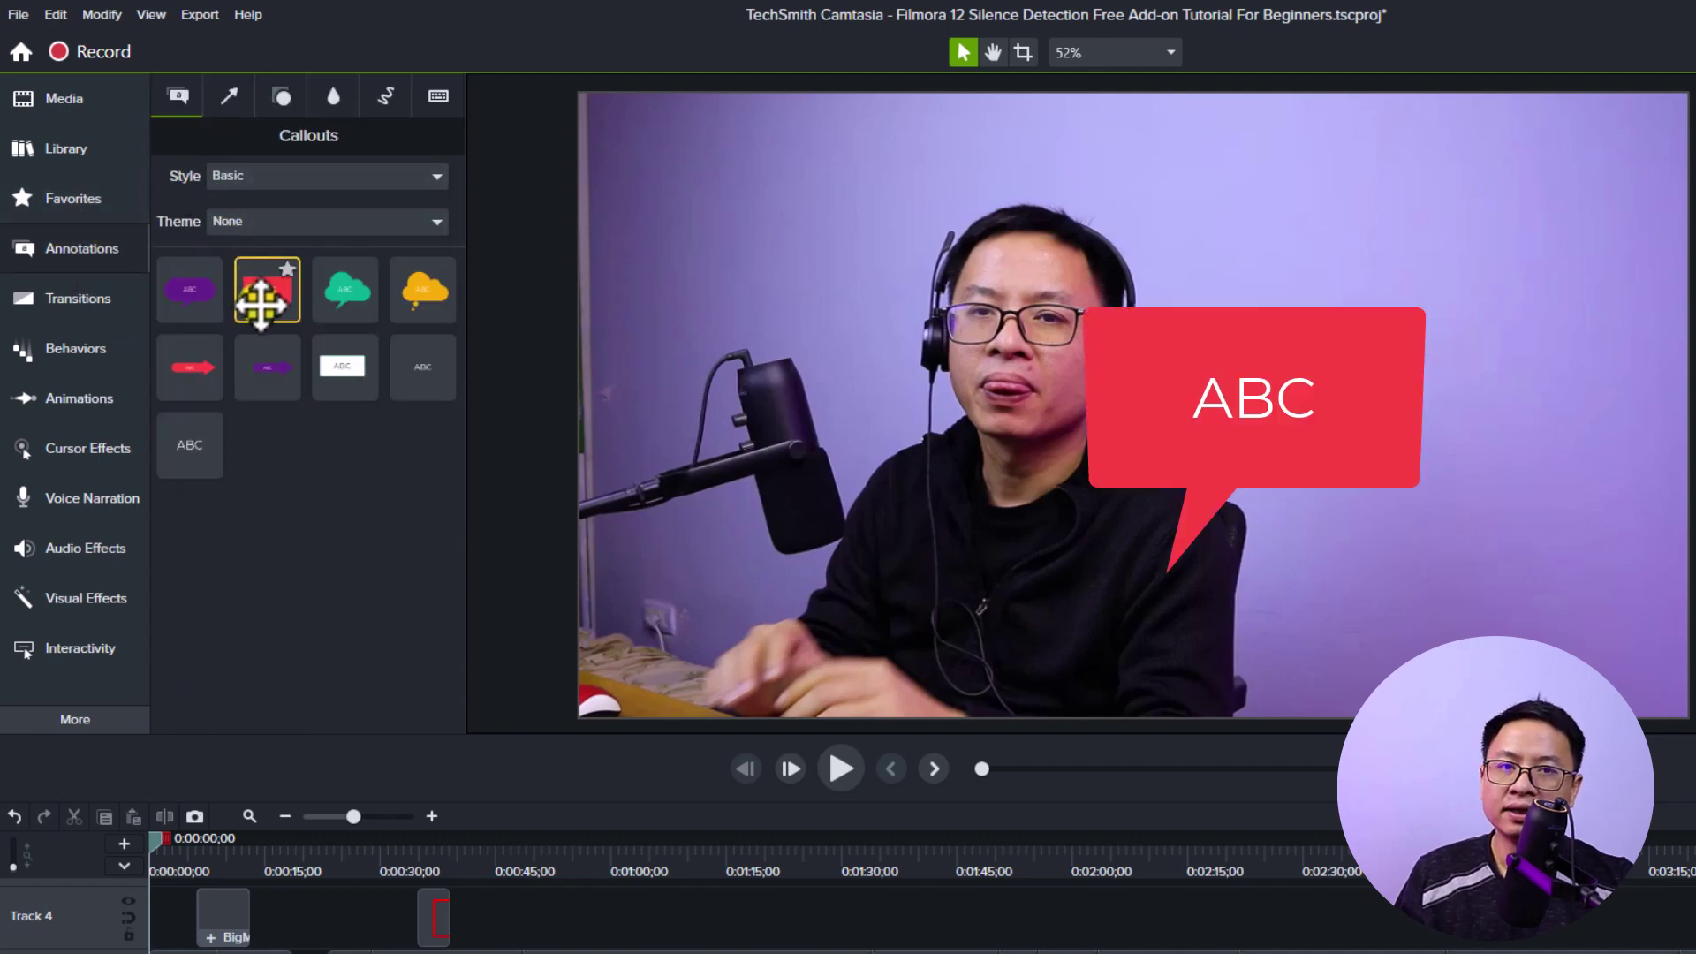
{"action": "left_click", "coordinate": [231, 99]}
{"action": "left_click", "coordinate": [380, 98]}
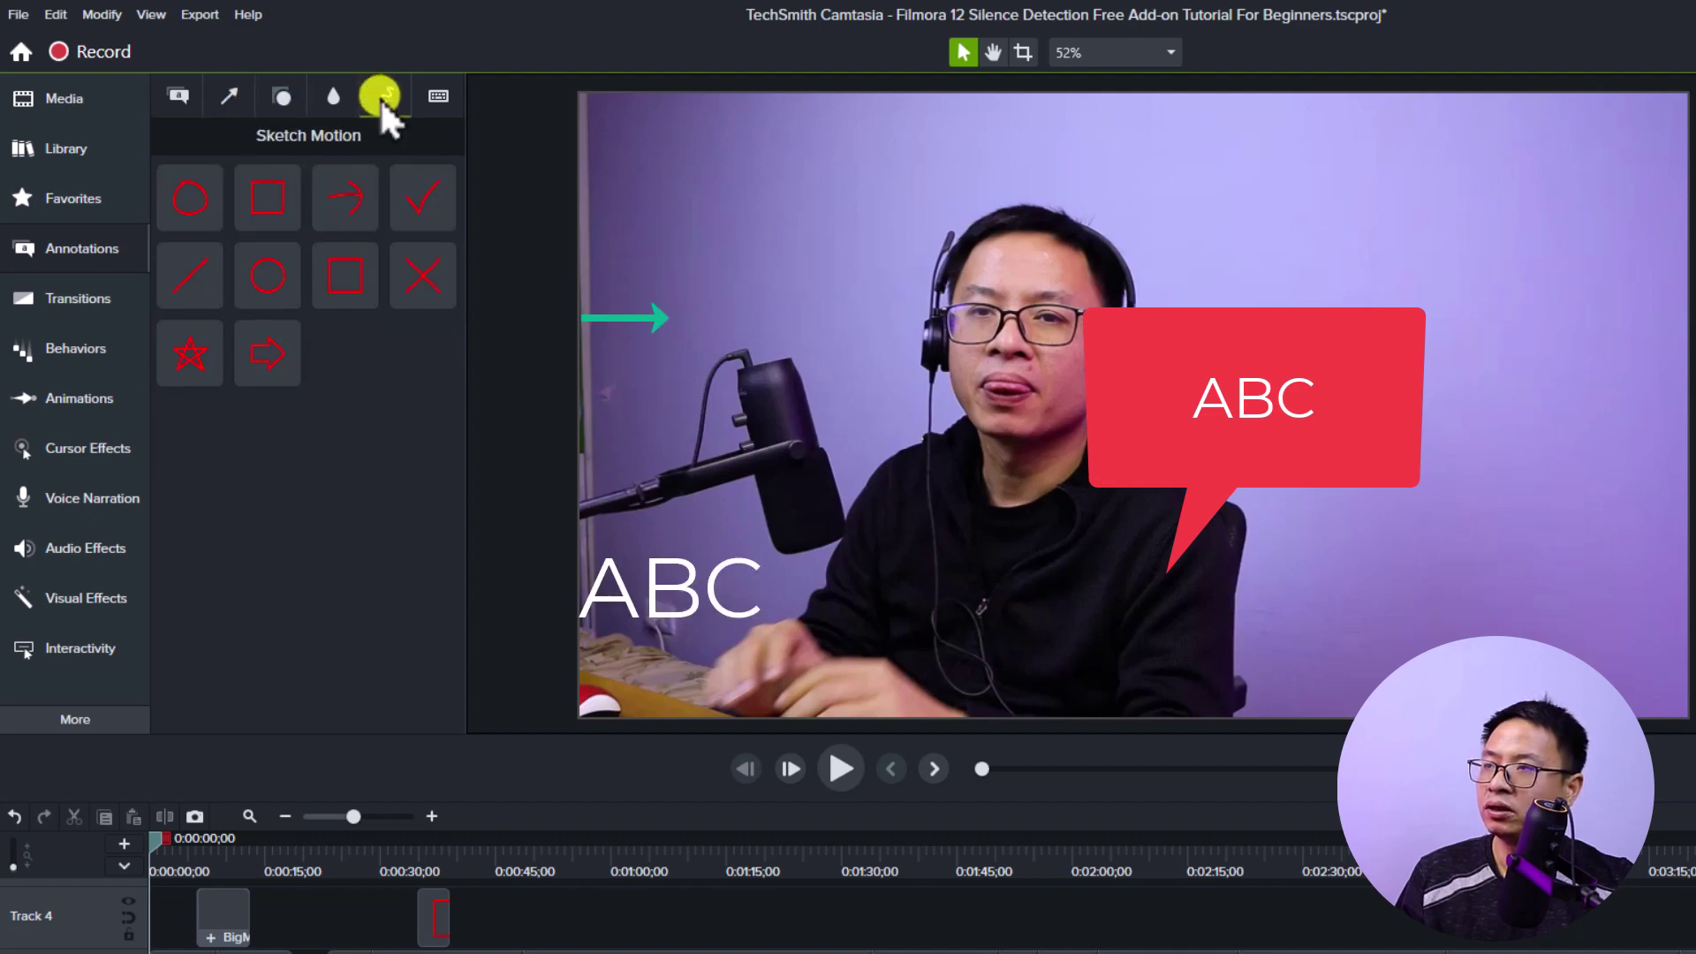
{"action": "left_click", "coordinate": [434, 97]}
{"action": "key", "text": "Delete"}
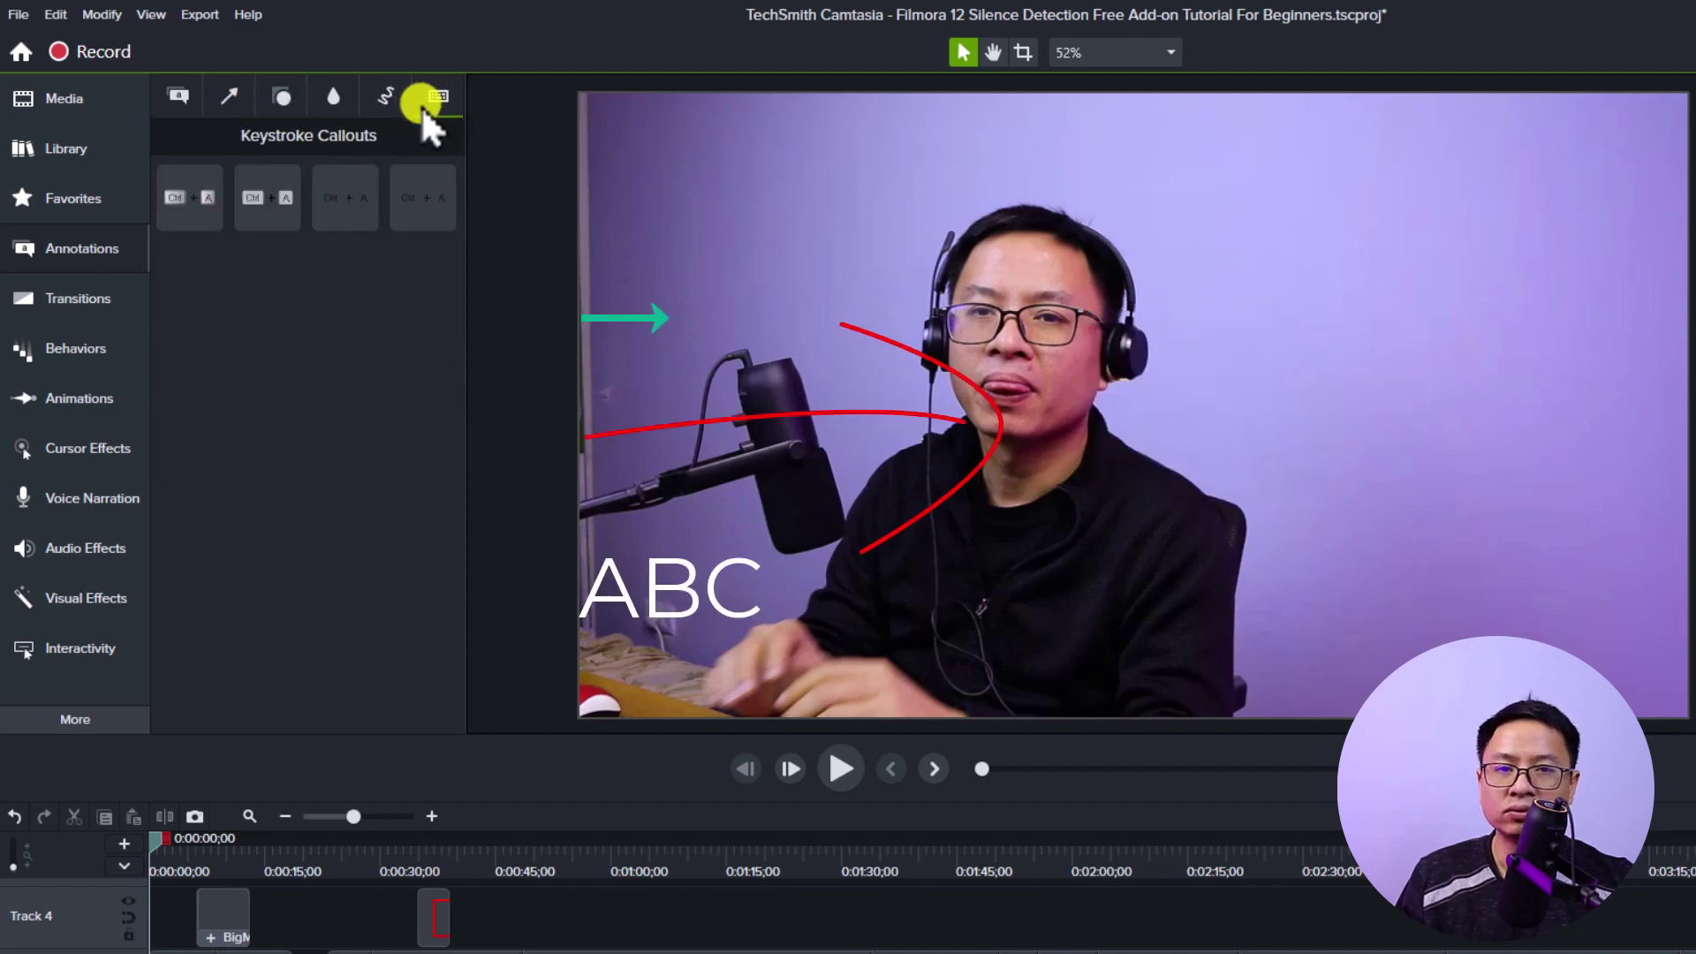
- Place the green cloud callout on Track 4 at about 0:01:05 and reposition it in the upper-right area of the video frame
{"action": "left_click", "coordinate": [170, 97]}
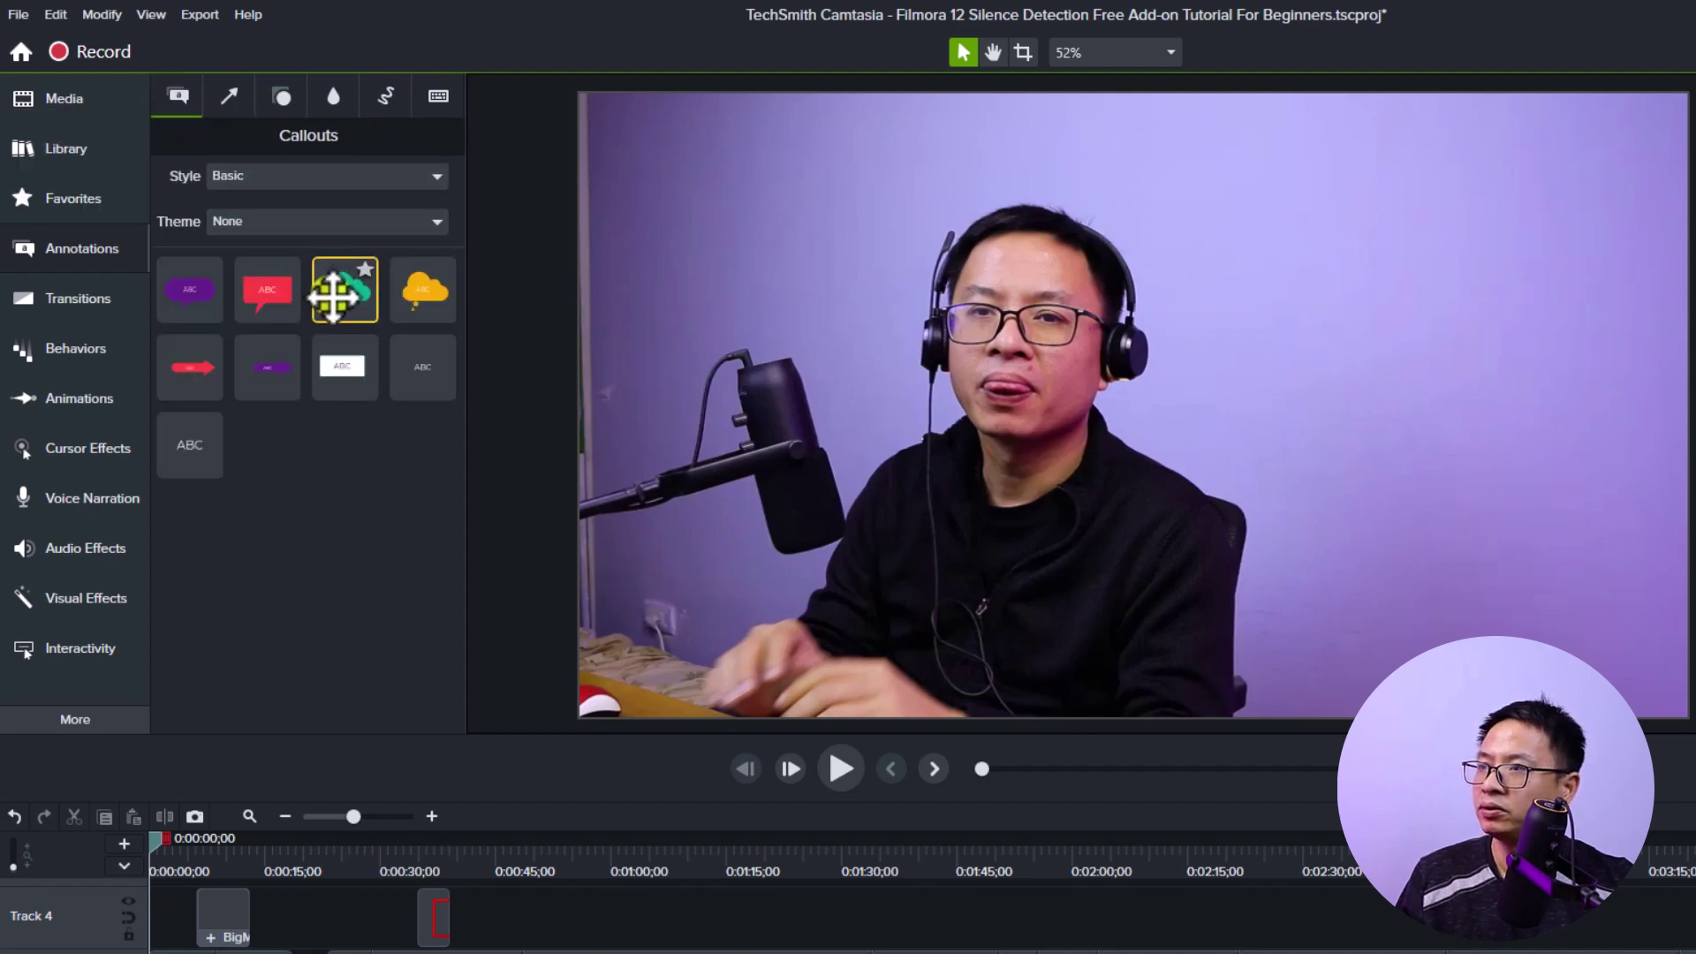
{"action": "left_click_drag", "start_coordinate": [333, 296], "coordinate": [647, 920]}
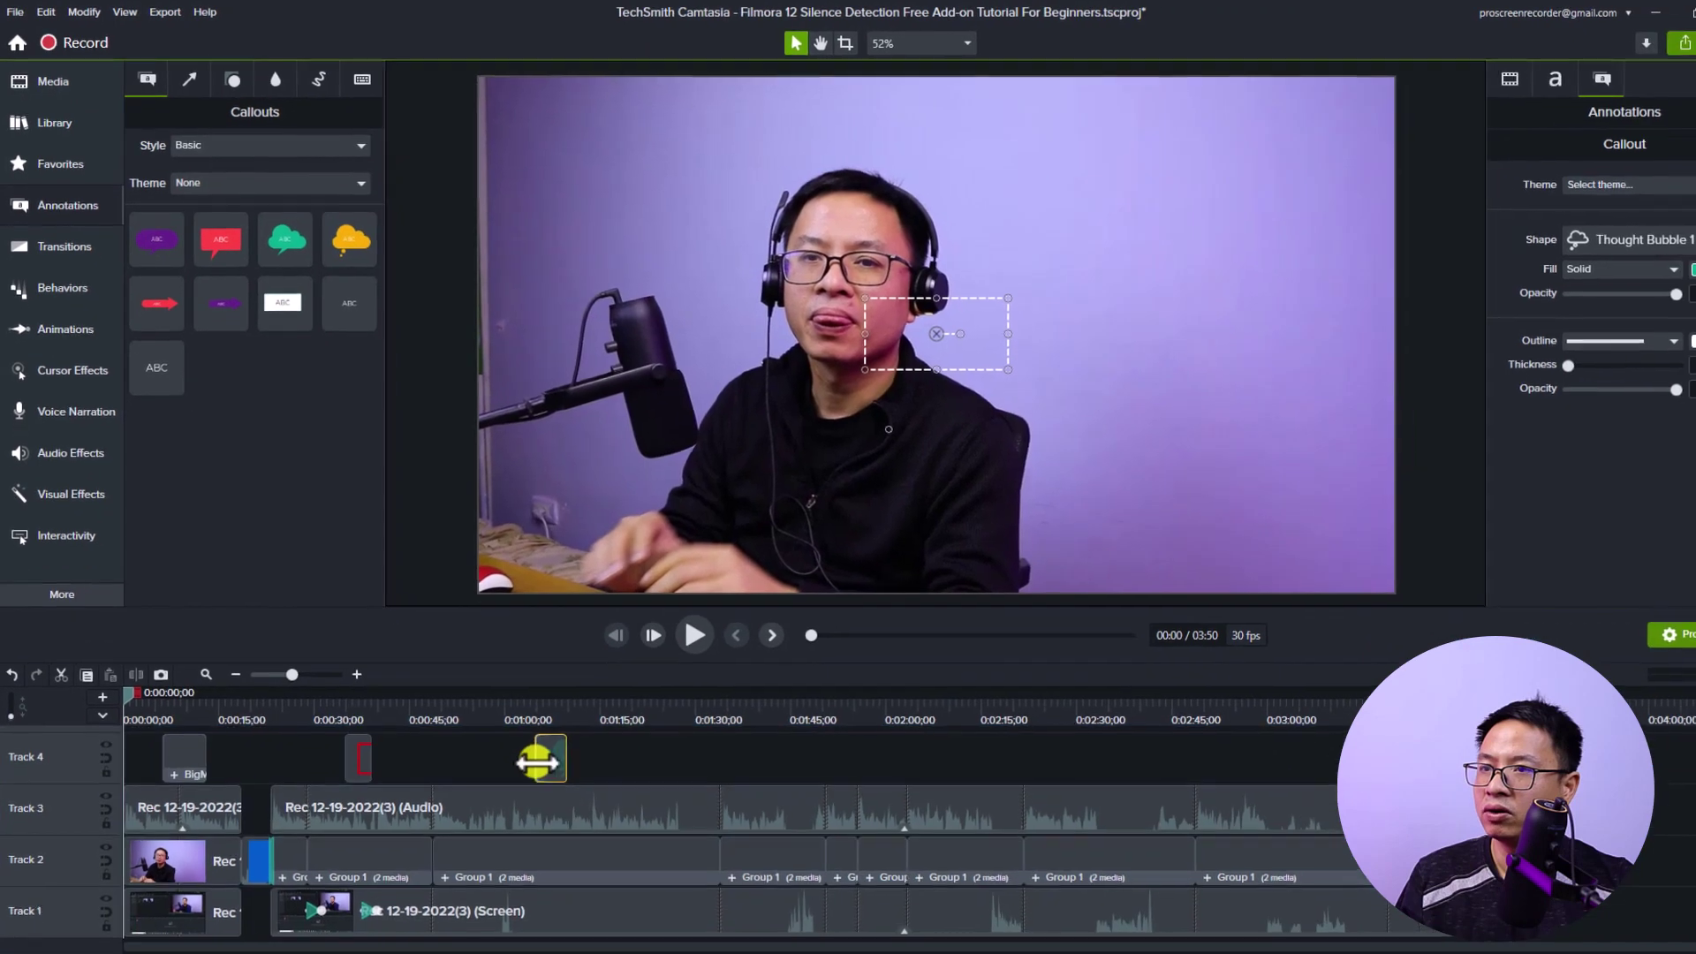
{"action": "left_click", "coordinate": [543, 701]}
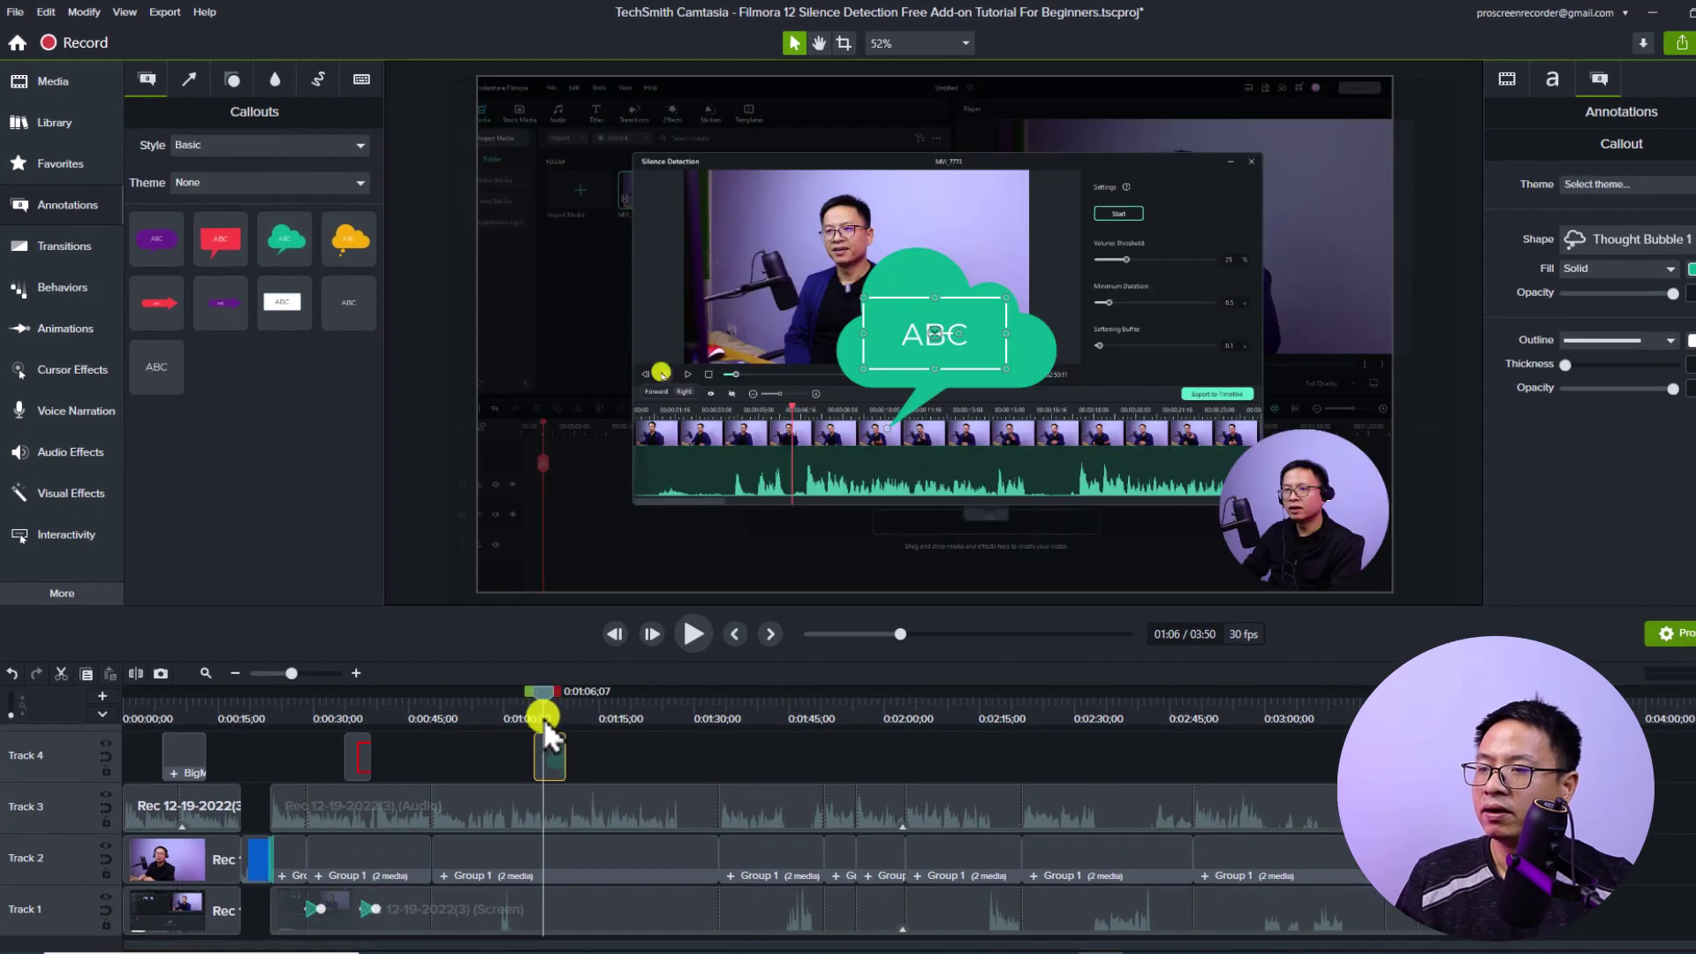
{"action": "left_click_drag", "start_coordinate": [864, 395], "coordinate": [1186, 279]}
- Replace the green cloud callout's placeholder text with "Annotation" and keep its clip selected on Track 4
{"action": "double_click", "coordinate": [1188, 278]}
{"action": "key", "text": "BackSpace"}
{"action": "type", "text": "Annotation"}
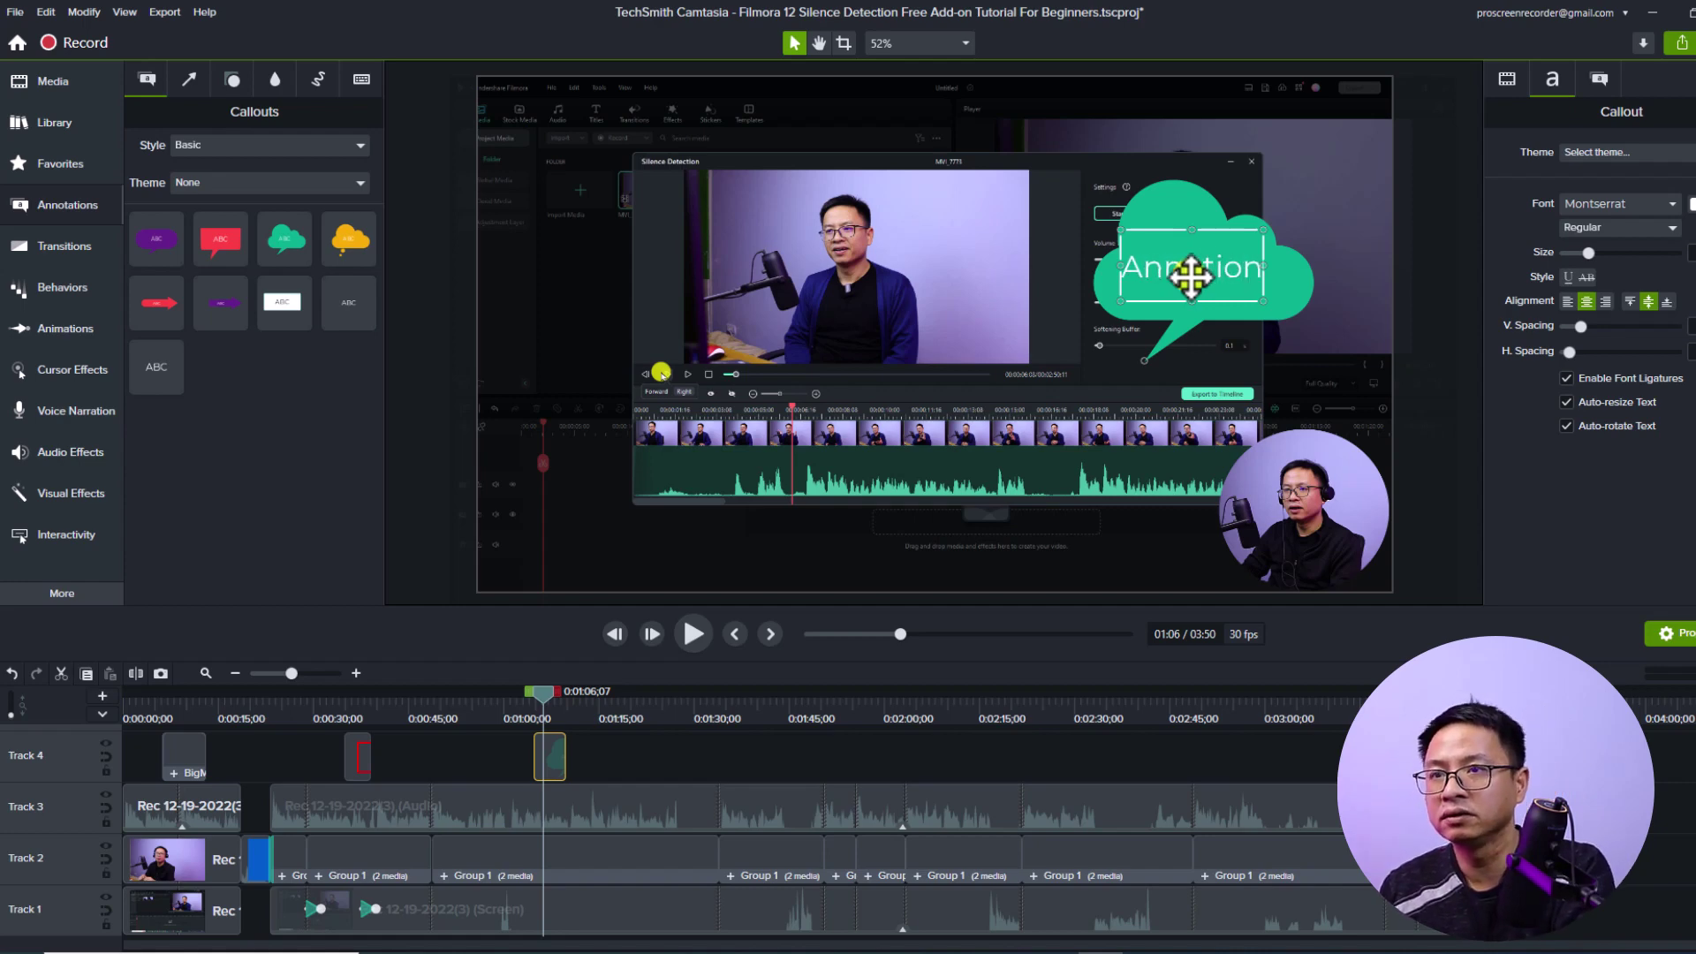
{"action": "key", "text": "BackSpace"}
{"action": "key", "text": "BackSpace"}
{"action": "key", "text": "BackSpace"}
{"action": "key", "text": "BackSpace"}
{"action": "key", "text": "BackSpace"}
{"action": "type", "text": "a"}
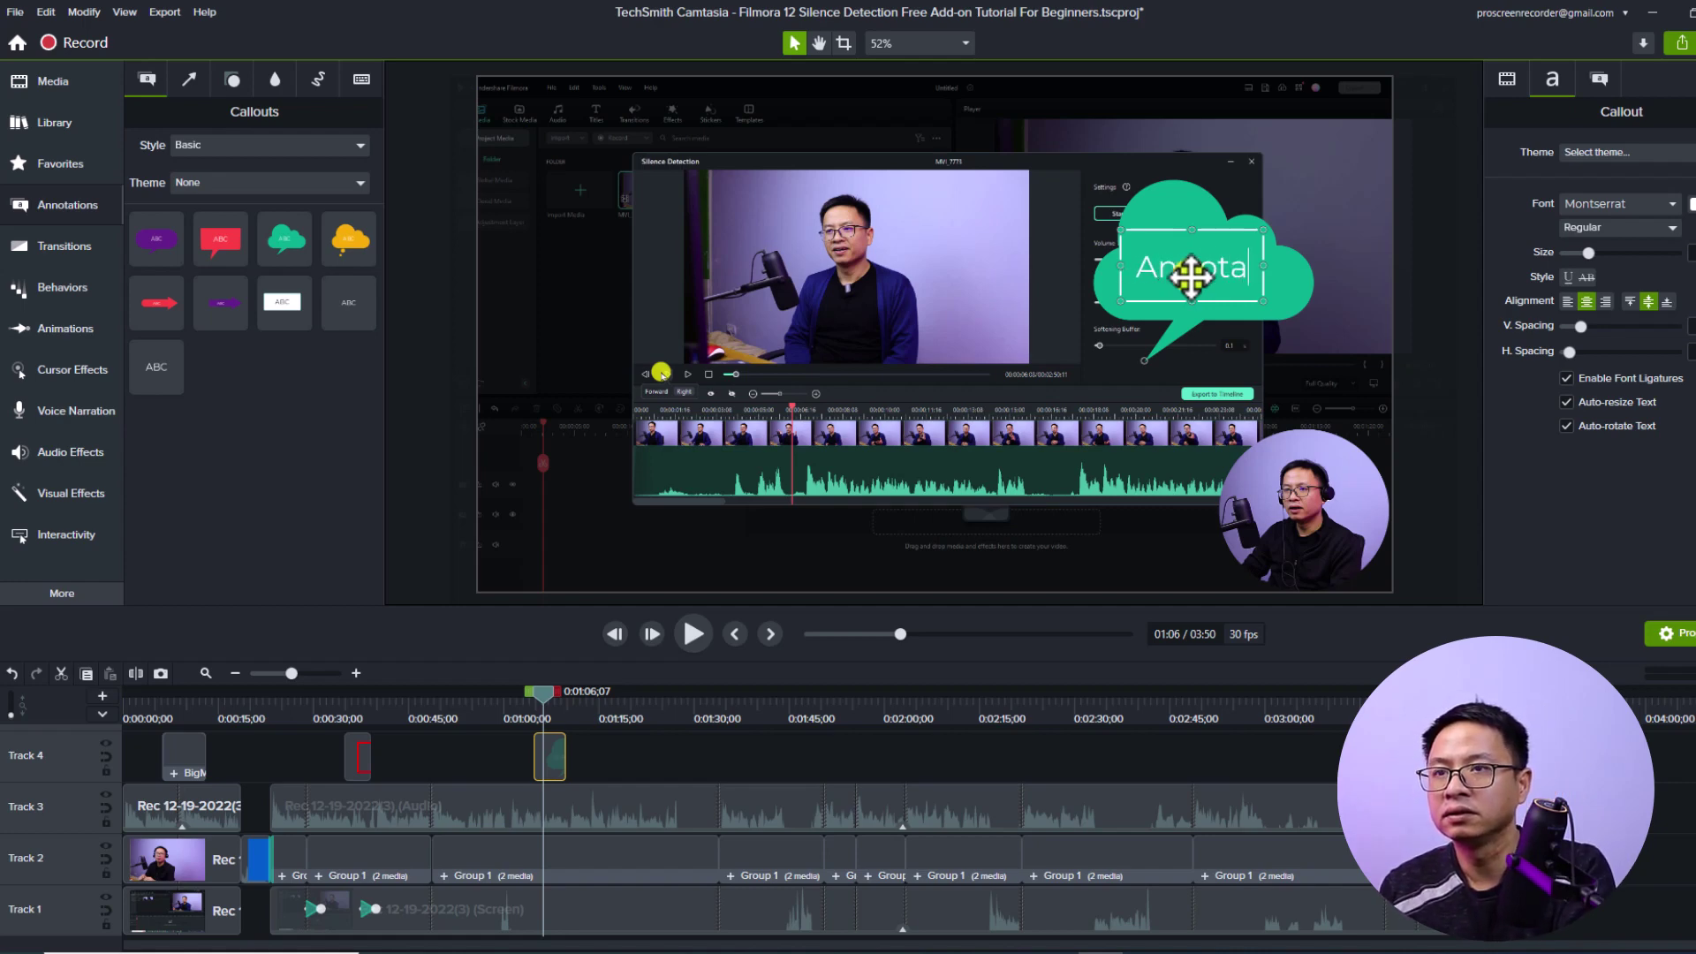
{"action": "type", "text": "to"}
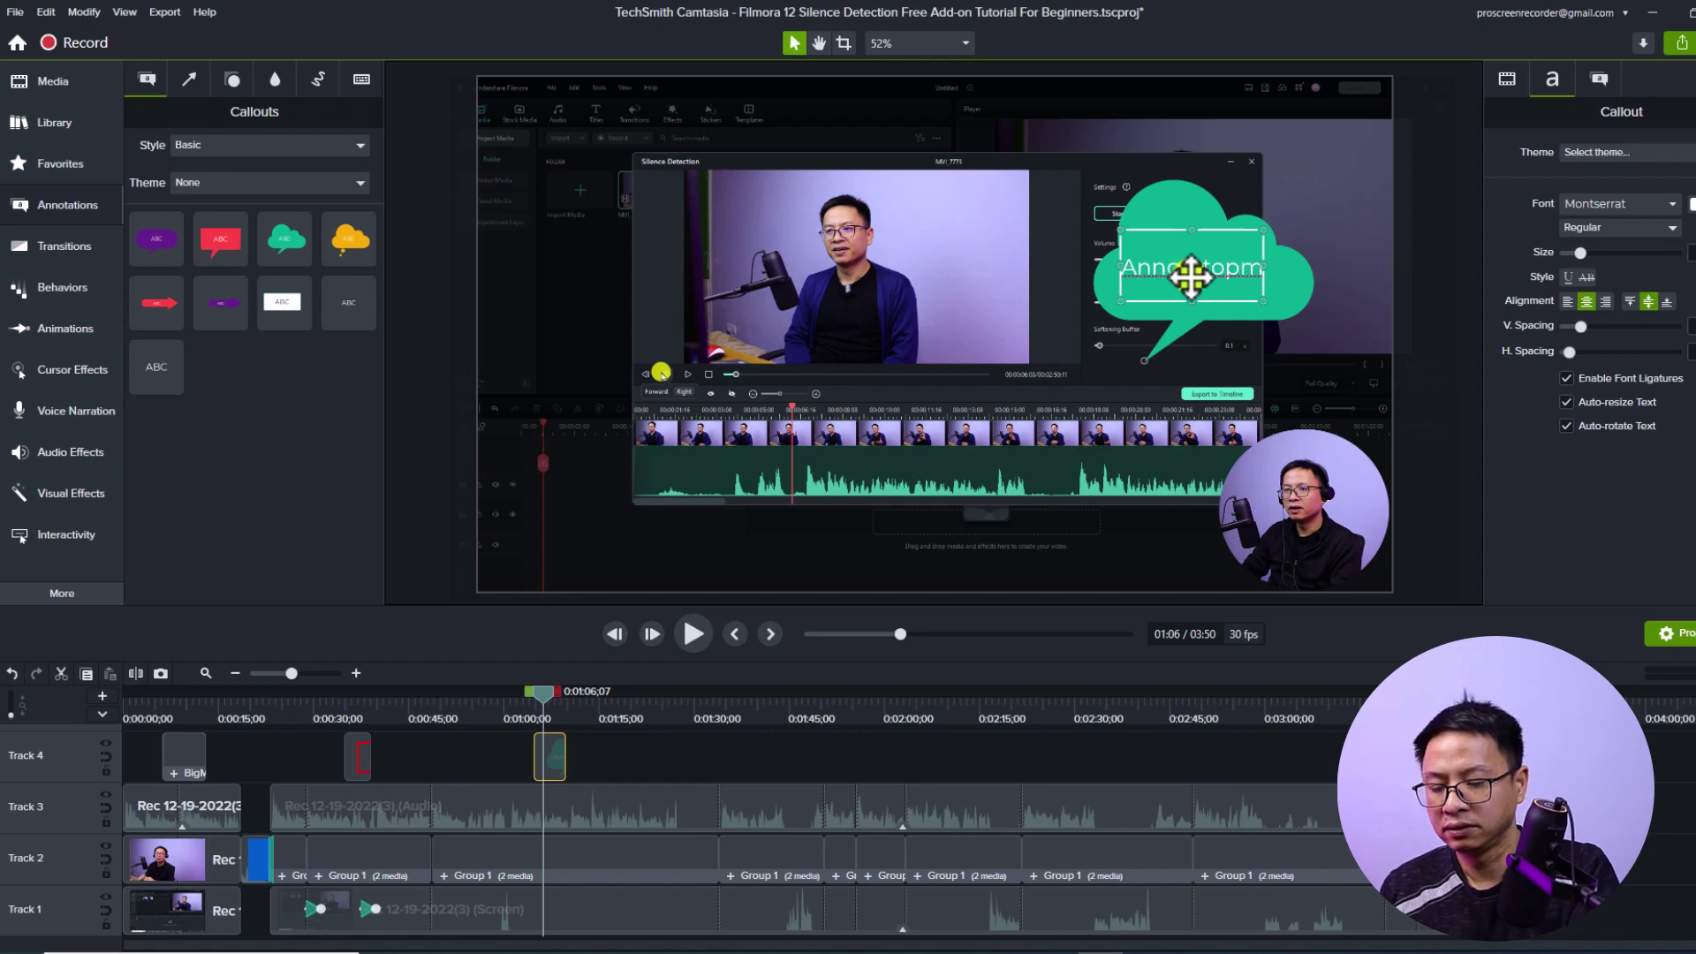
{"action": "key", "text": "BackSpace"}
{"action": "type", "text": "ion"}
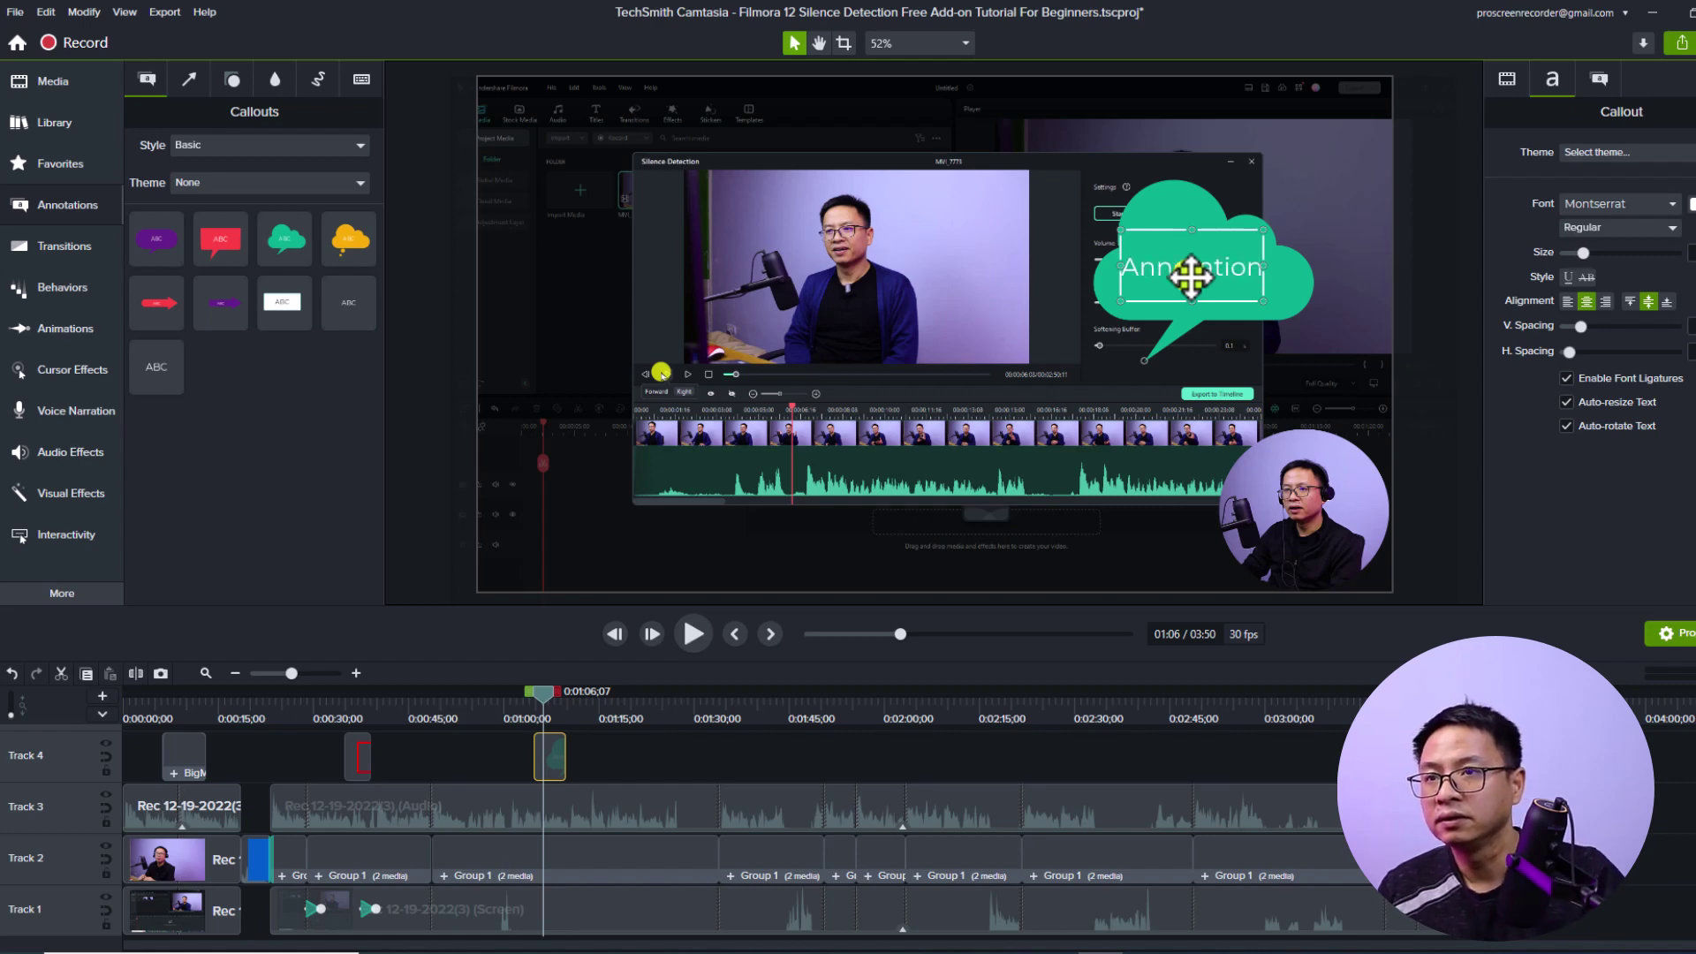
{"action": "left_click", "coordinate": [712, 749]}
{"action": "left_click", "coordinate": [553, 757]}
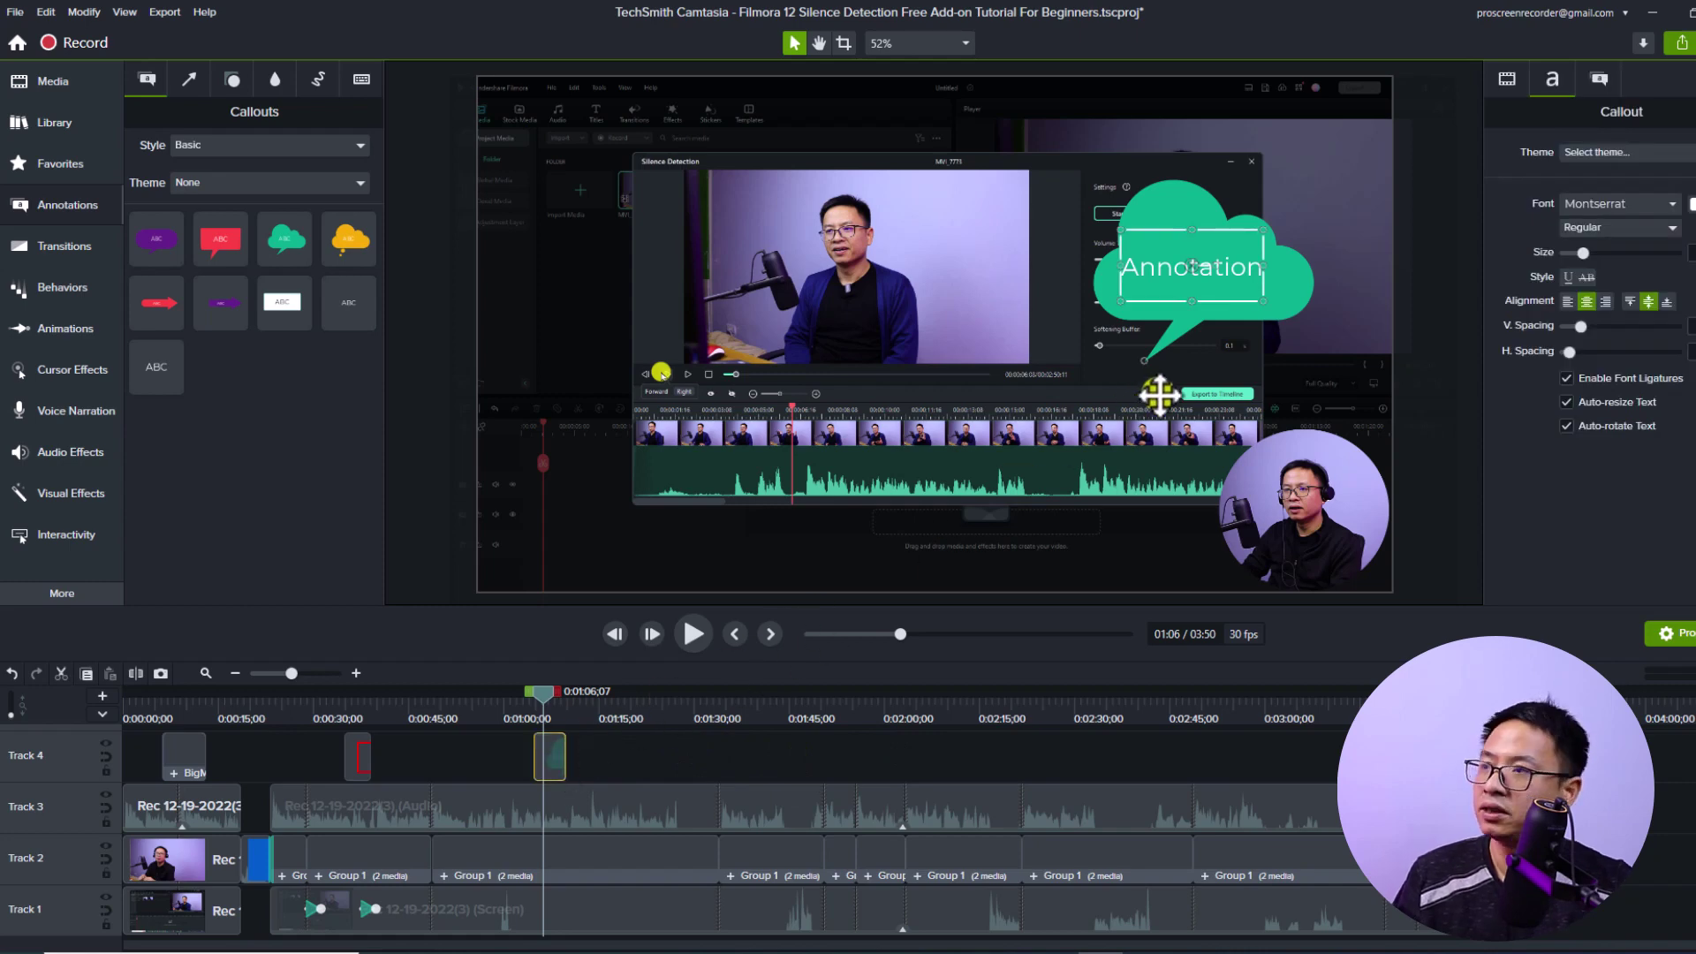
- Apply the Pop Up behavior to the "Annotation" callout and play back its entrance on the timeline
{"action": "left_click", "coordinate": [60, 283]}
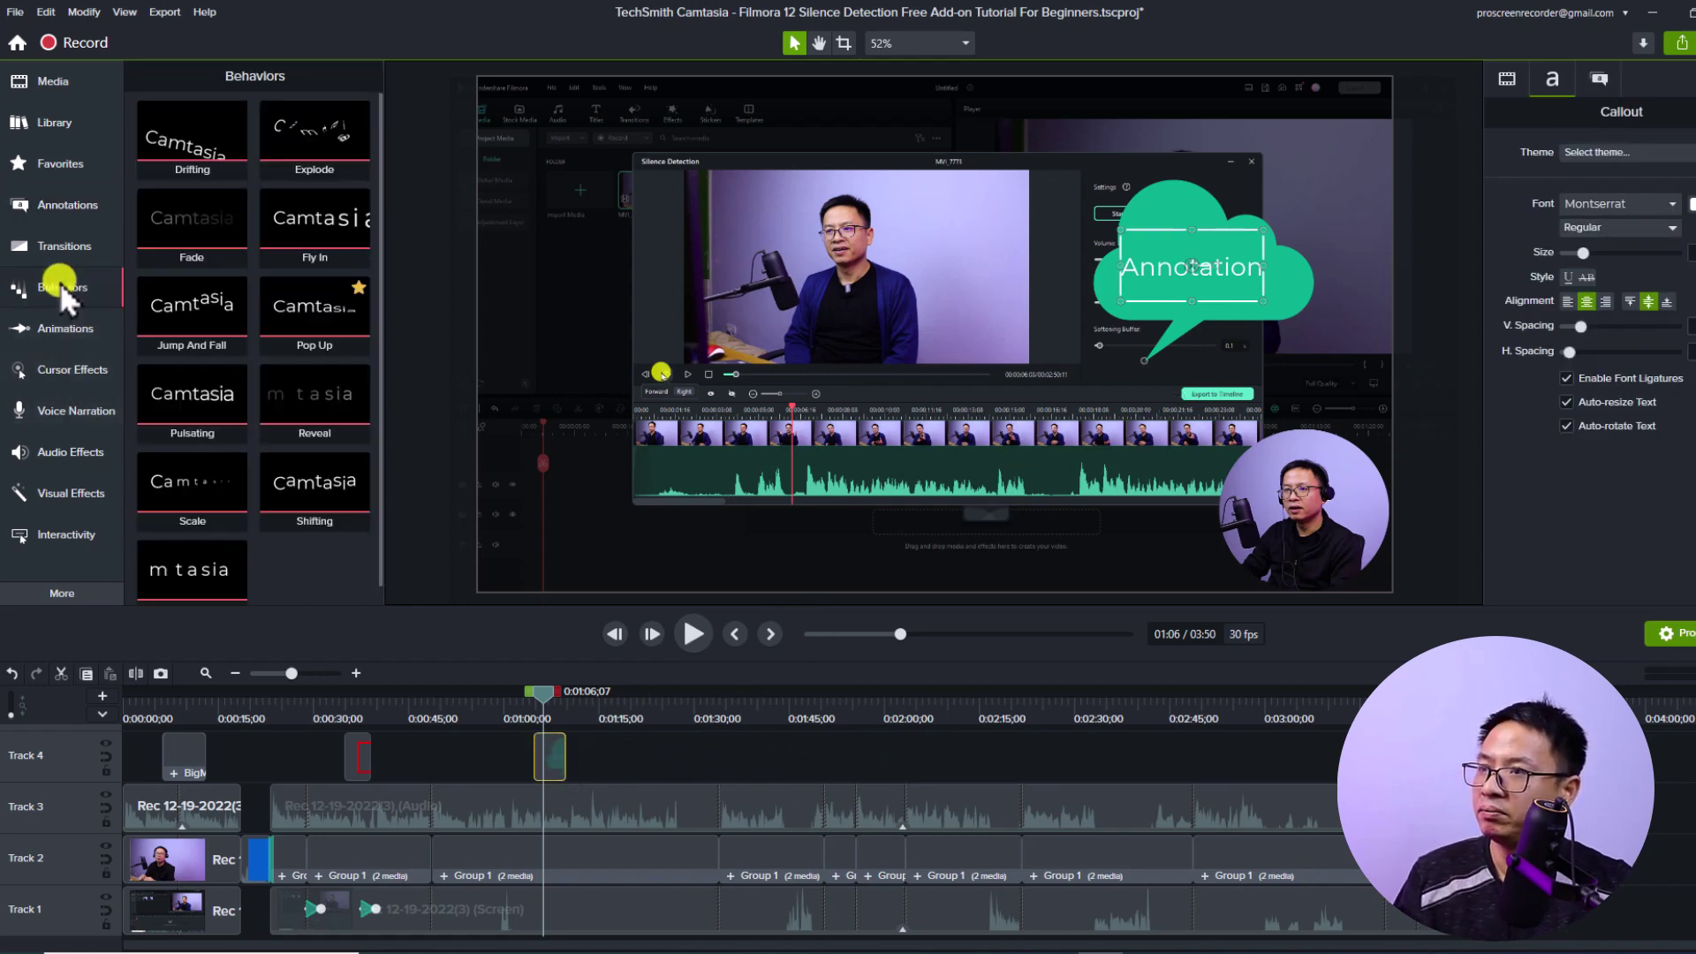
{"action": "left_click_drag", "start_coordinate": [314, 309], "coordinate": [533, 705]}
{"action": "key", "text": "space"}
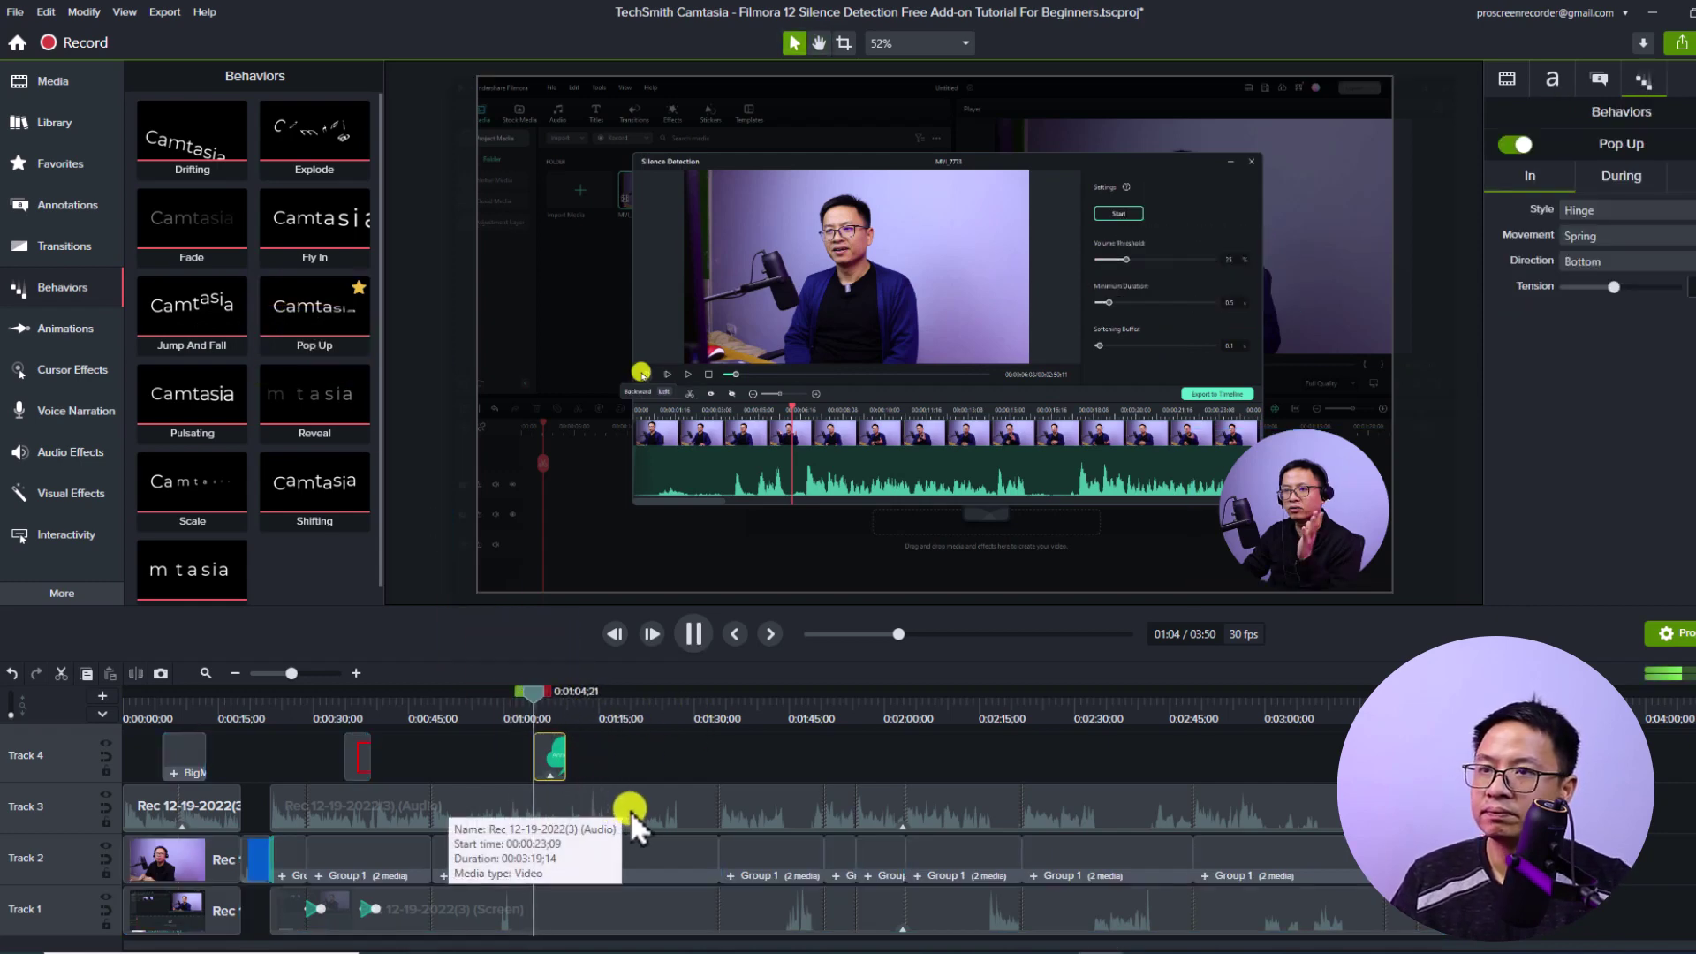
{"action": "key", "text": "space"}
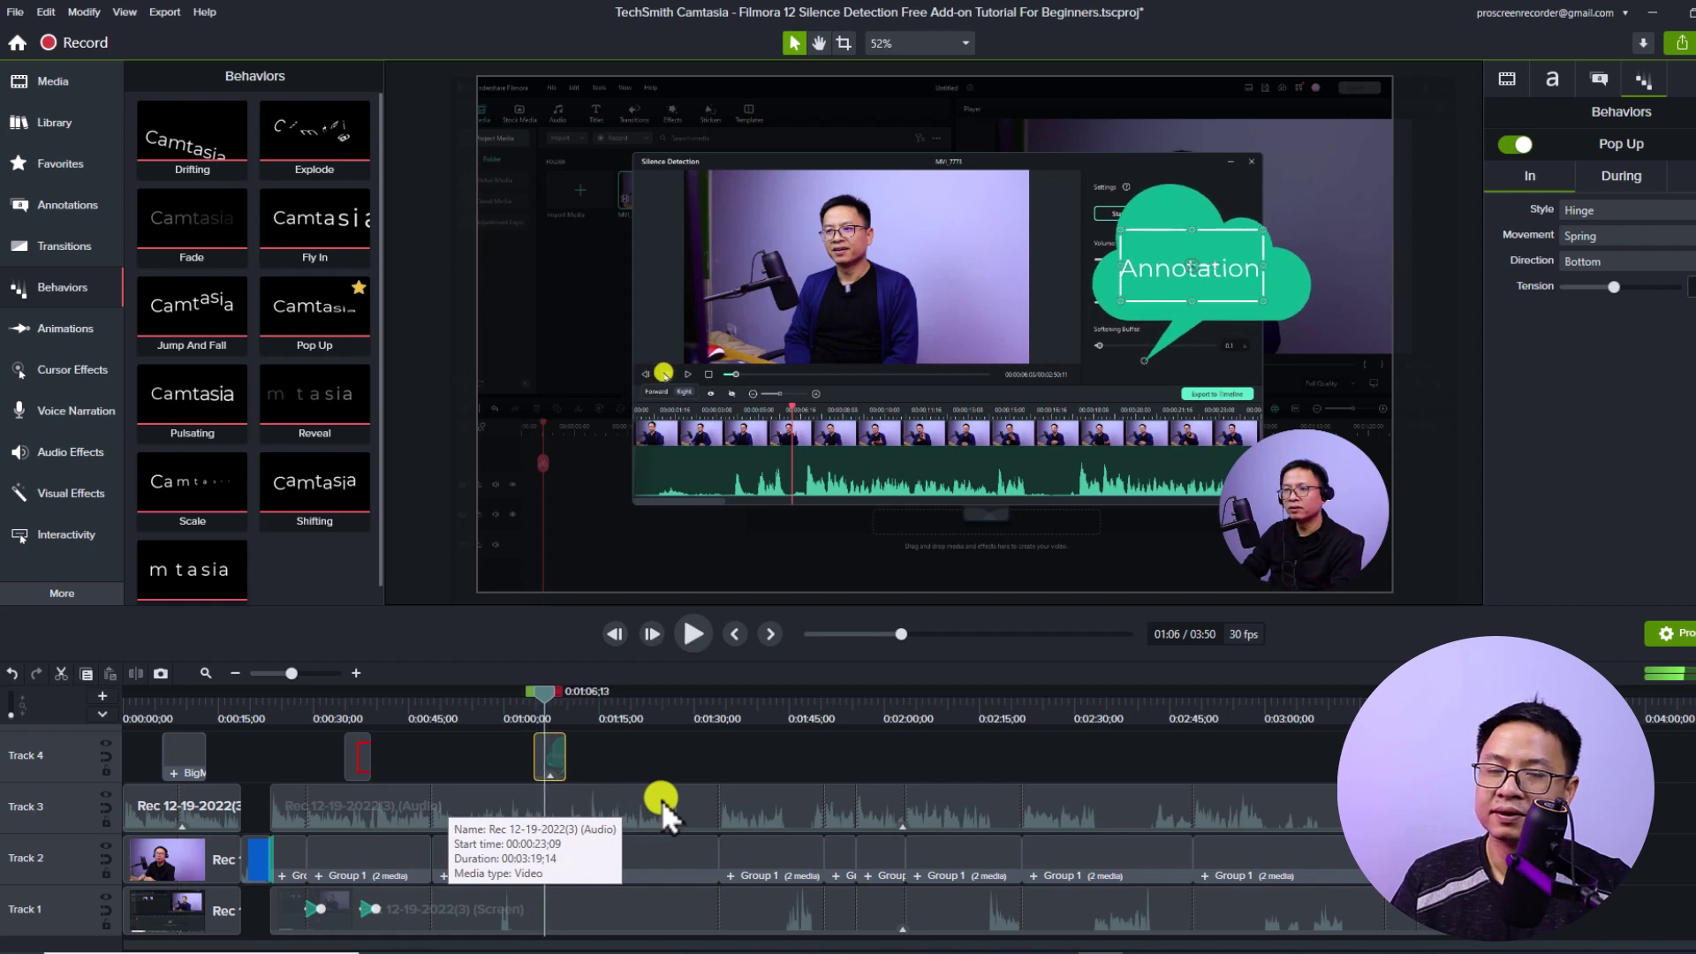
- Apply the Whip spin transition between the first webcam clip and the blue intro clip on Track 2, and play back the result
{"action": "key", "text": "t"}
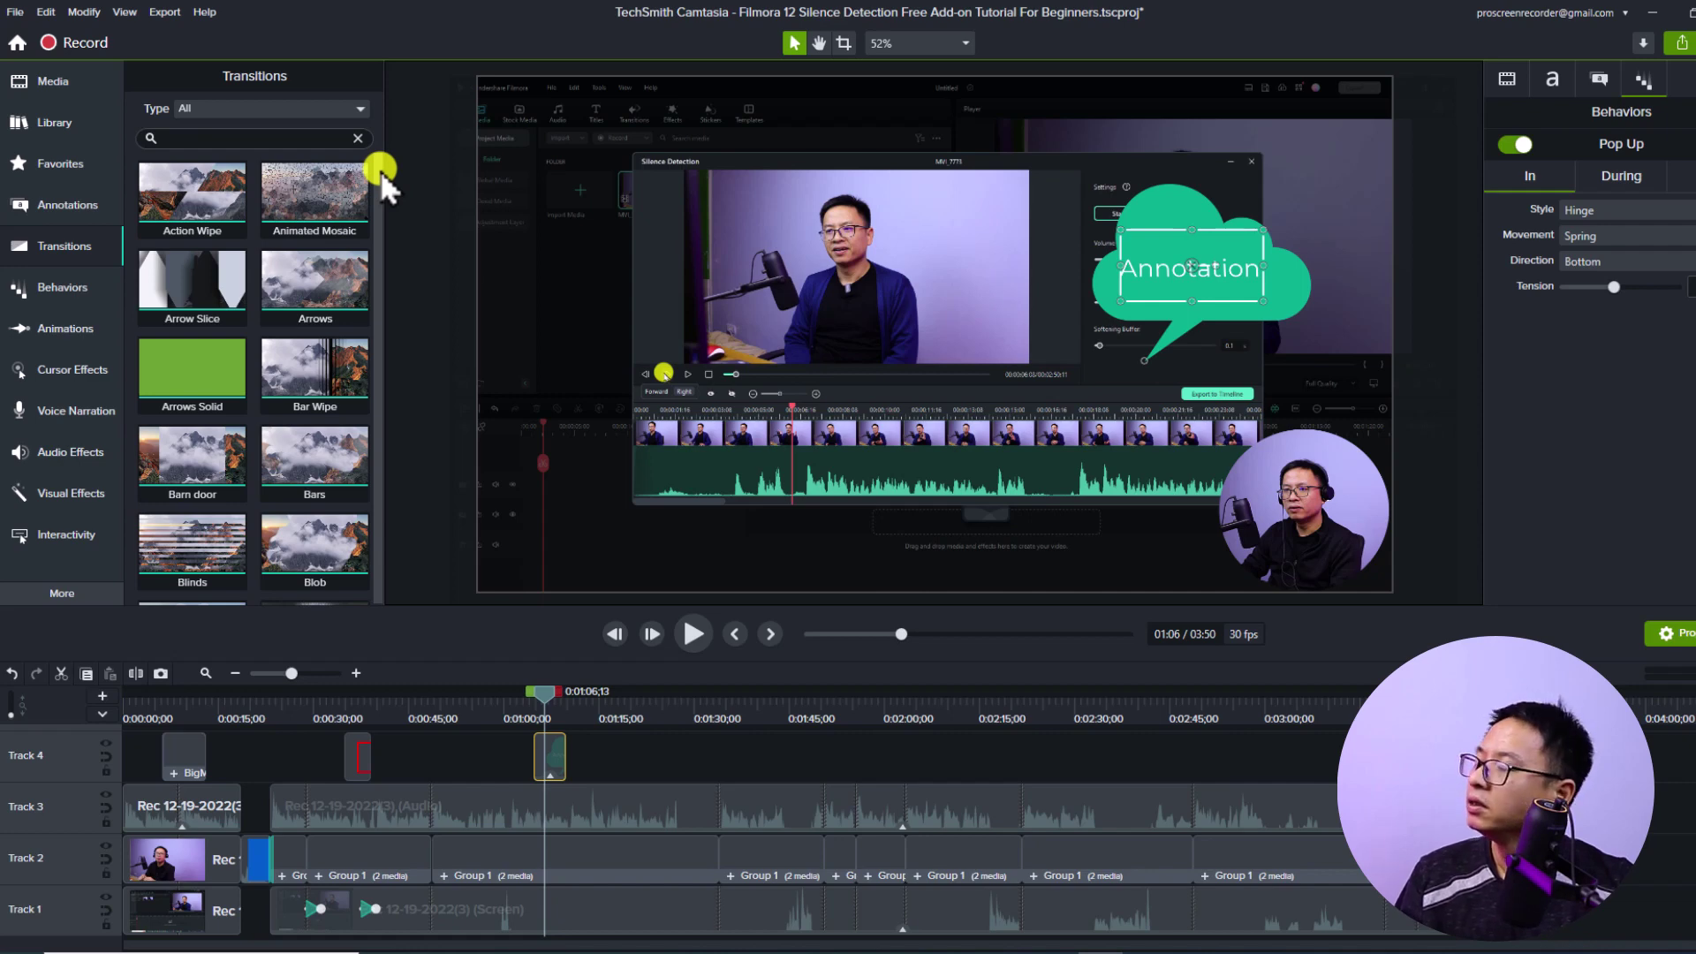
{"action": "left_click_drag", "start_coordinate": [380, 172], "coordinate": [380, 257]}
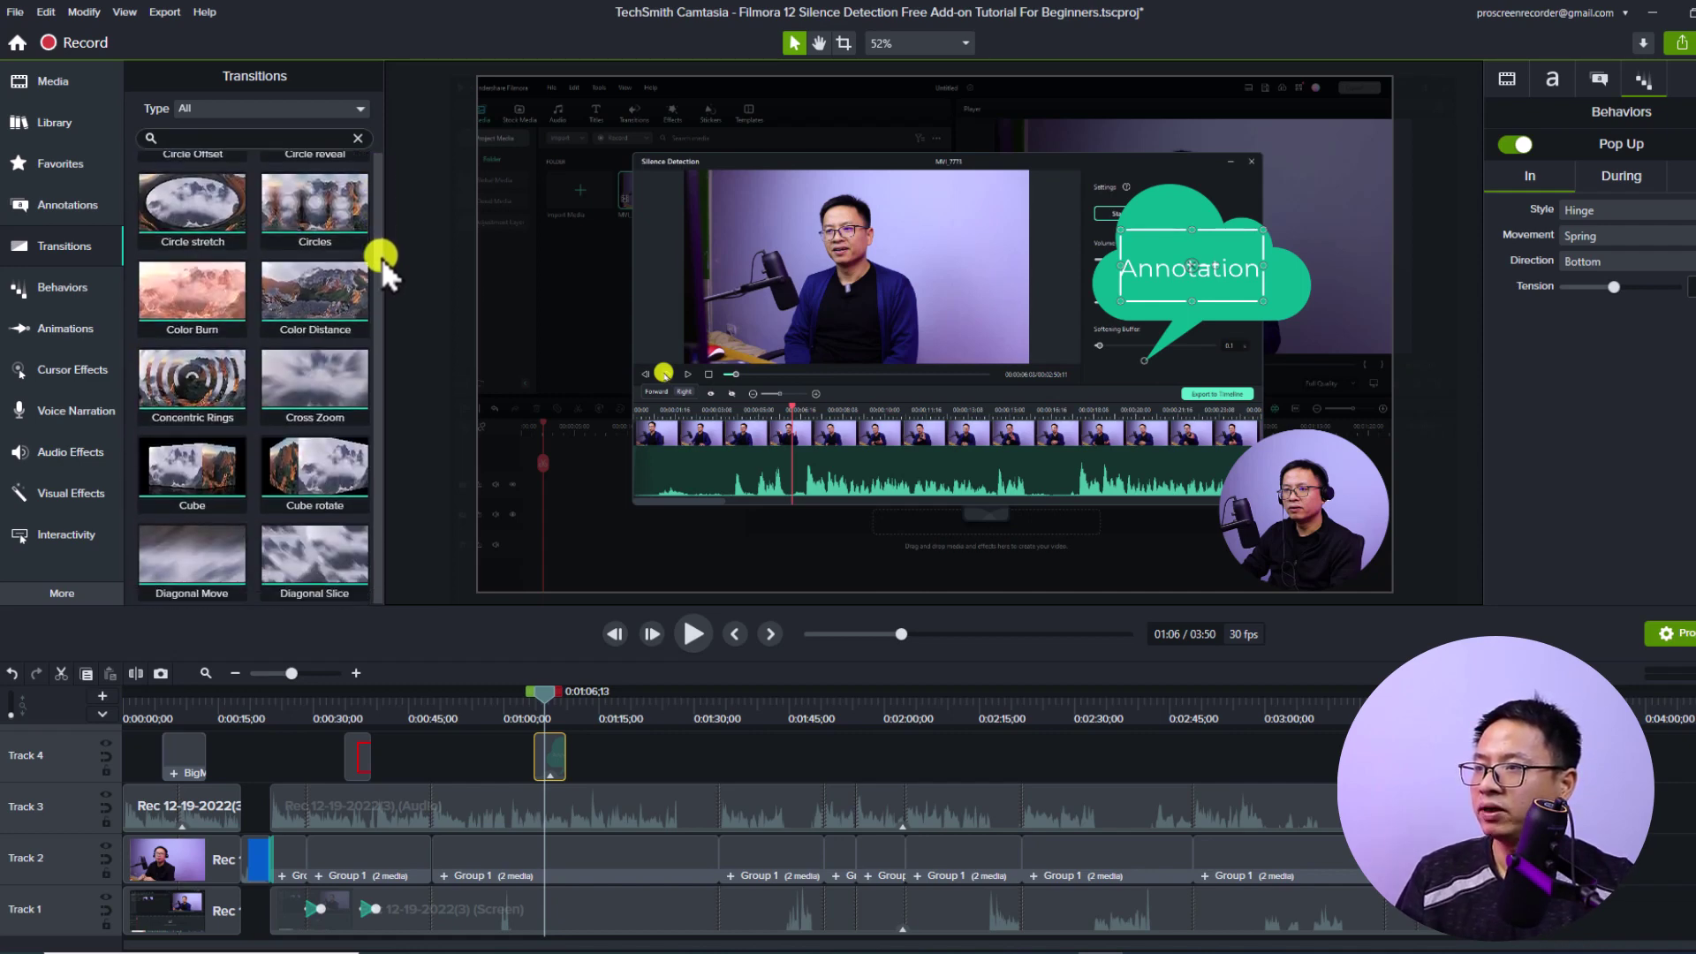
{"action": "scroll", "coordinate": [390, 477], "scroll_direction": "down", "scroll_amount": 10}
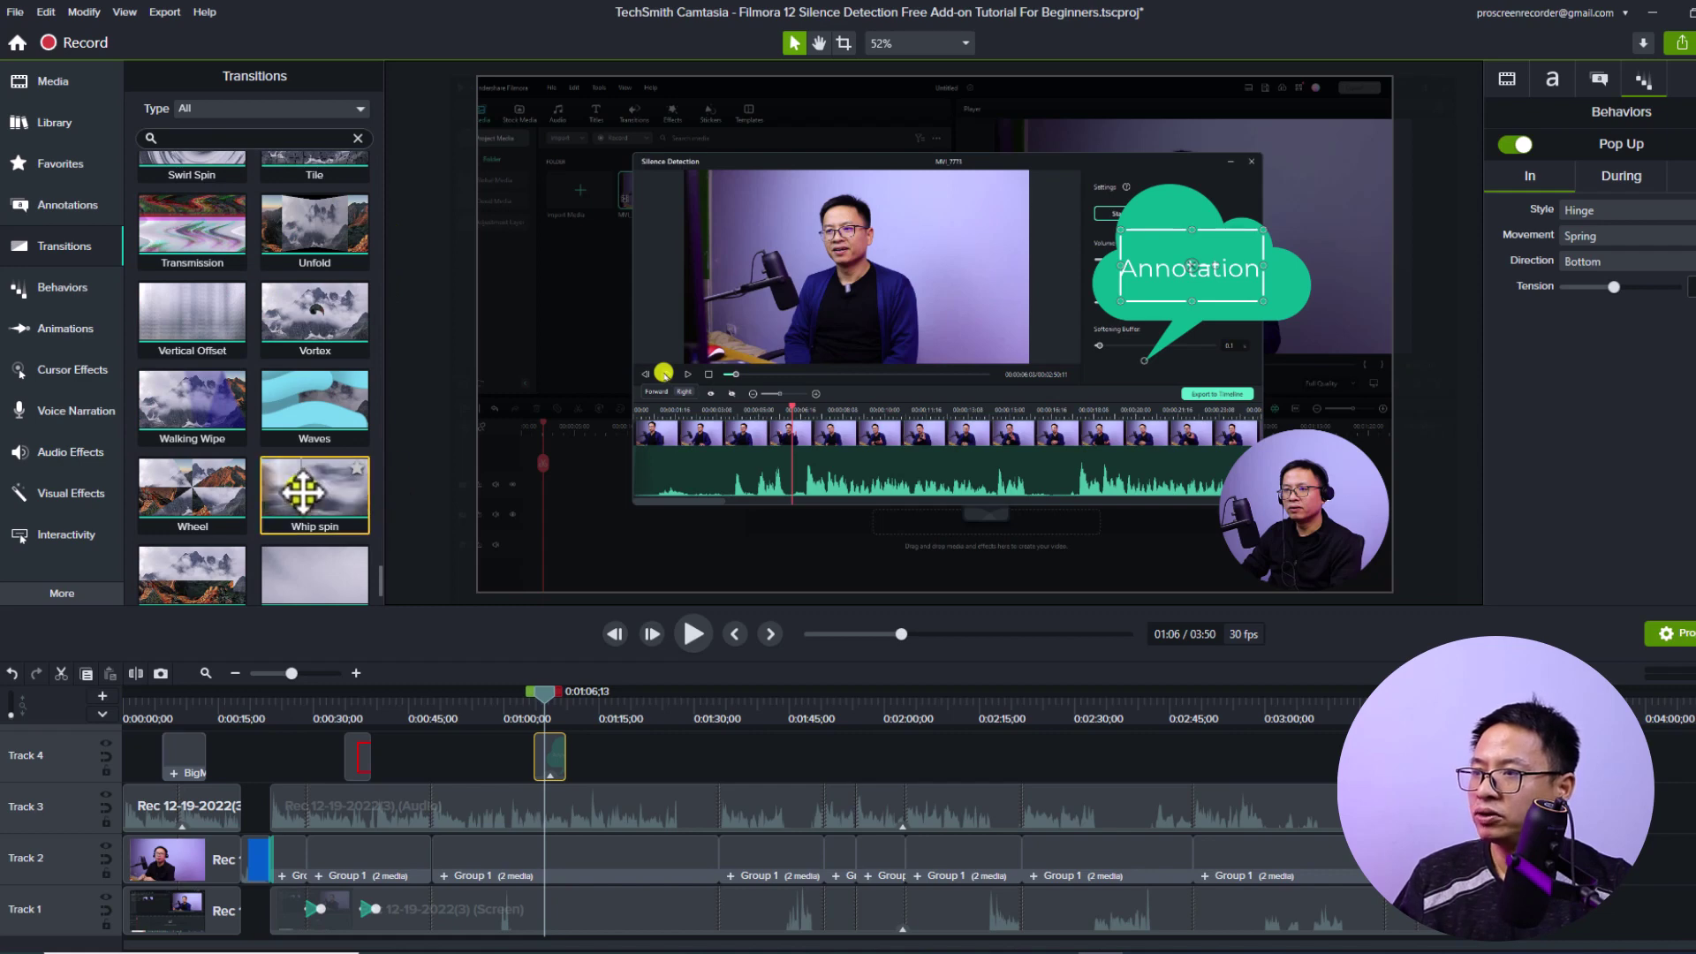
{"action": "left_click_drag", "start_coordinate": [301, 492], "coordinate": [238, 852]}
{"action": "left_click", "coordinate": [232, 703]}
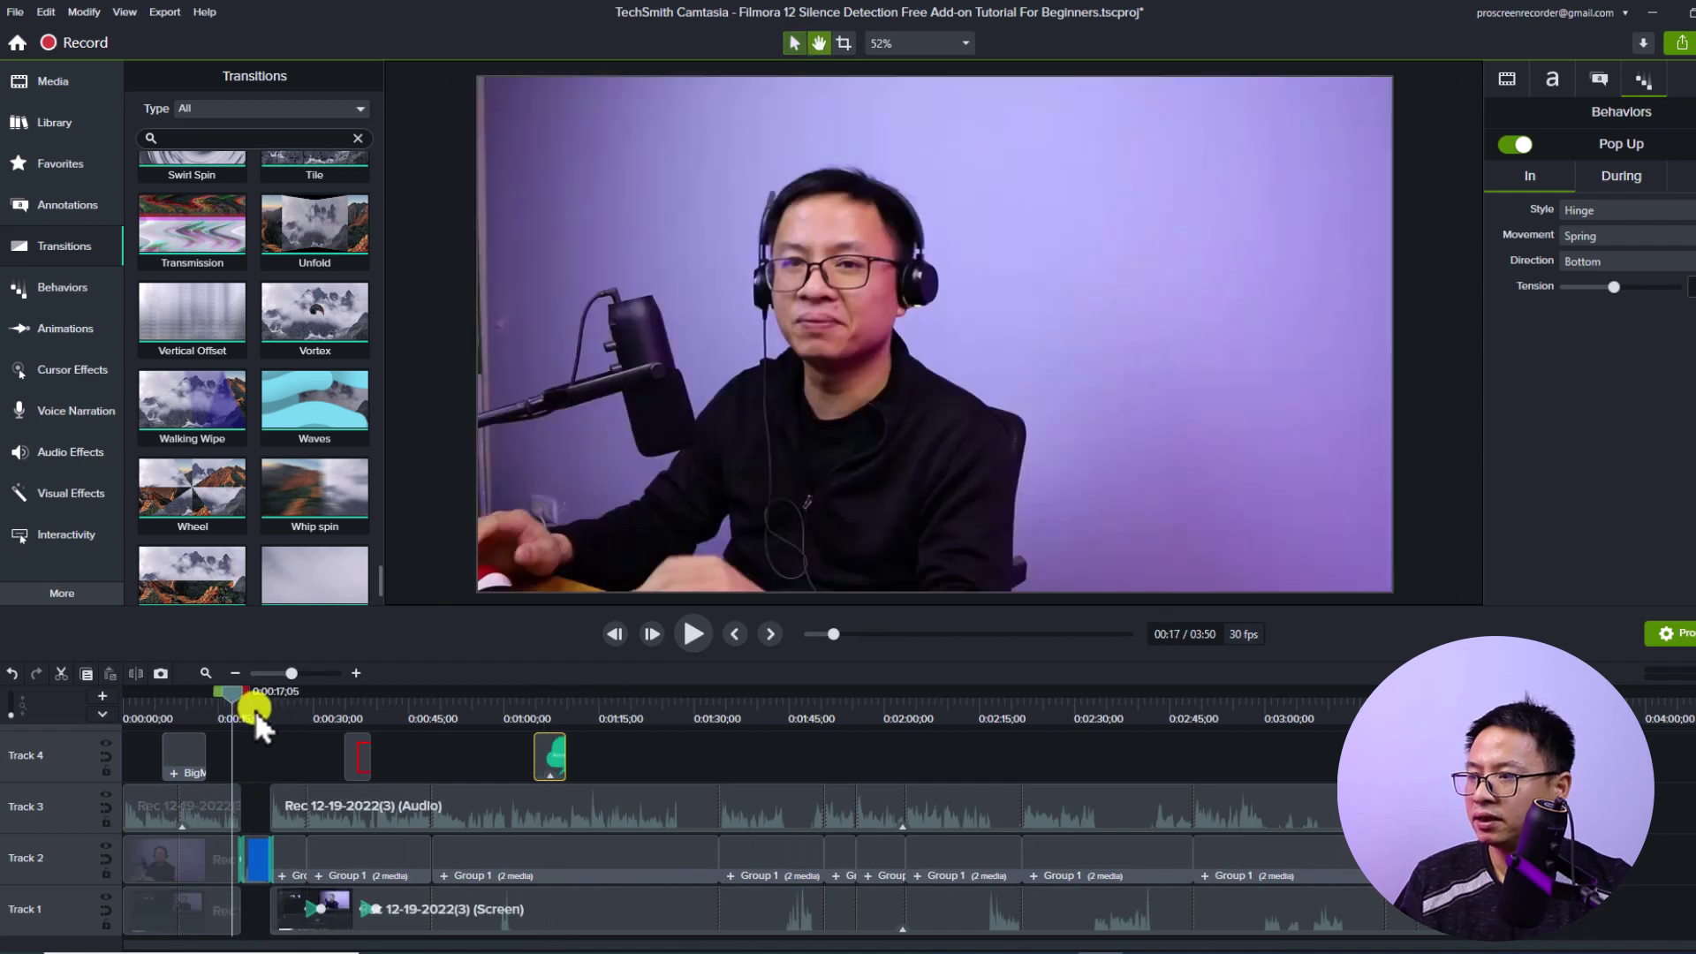
{"action": "key", "text": "space"}
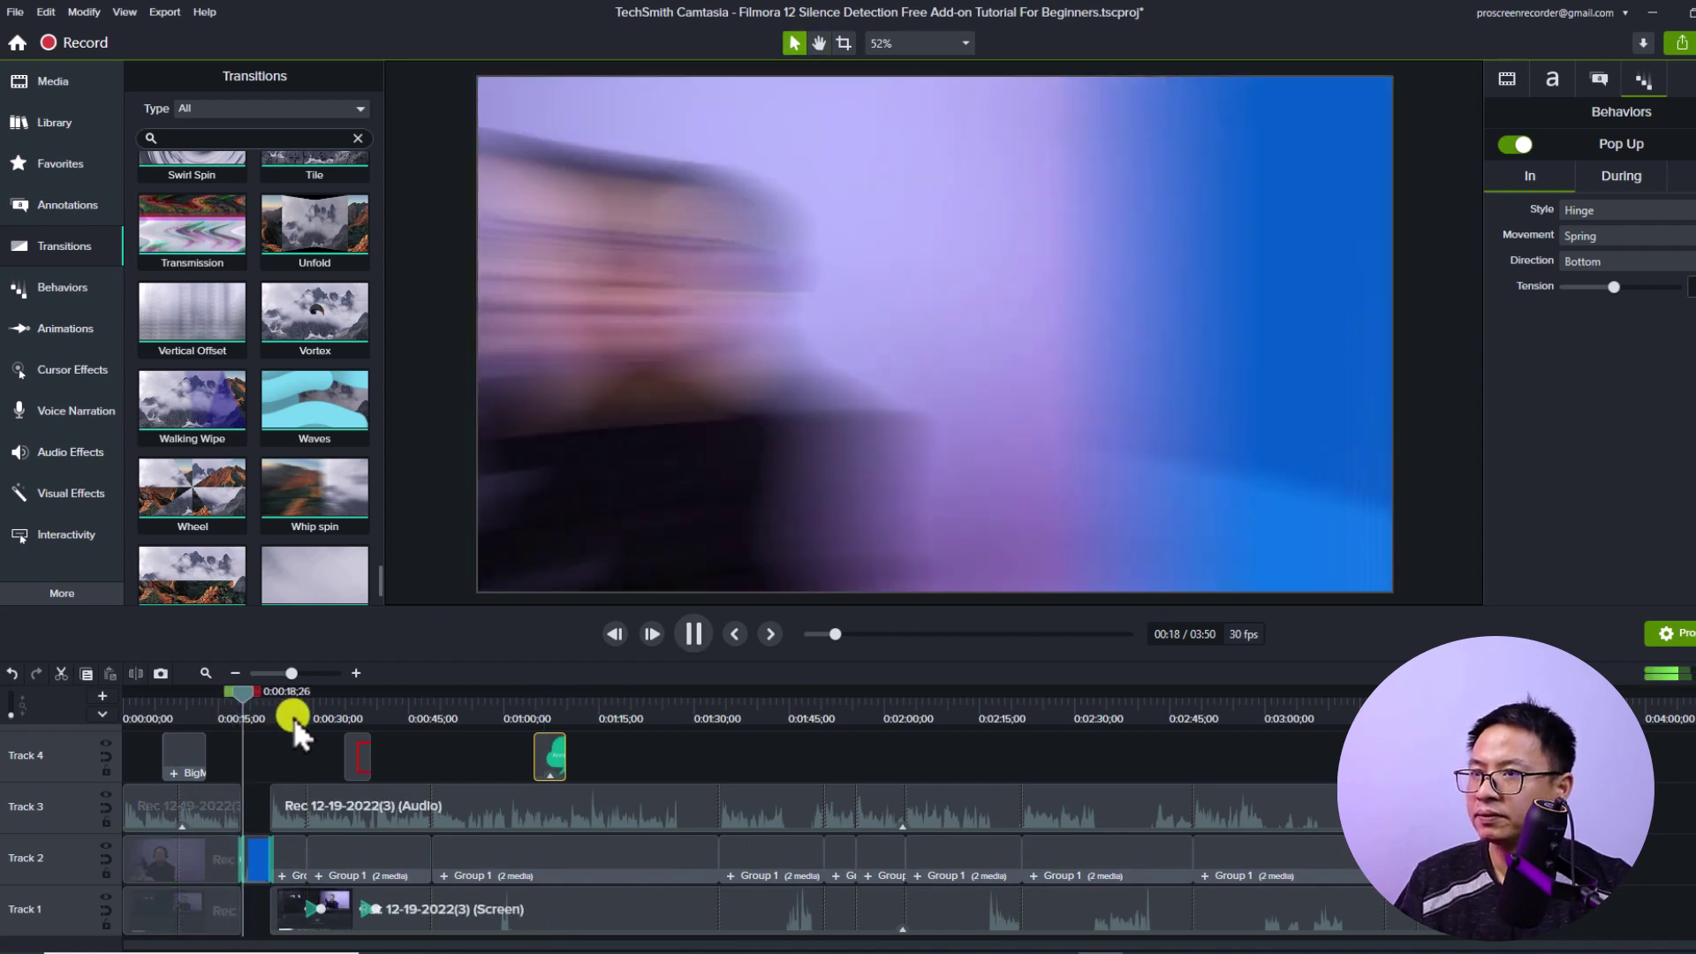
{"action": "key", "text": "space"}
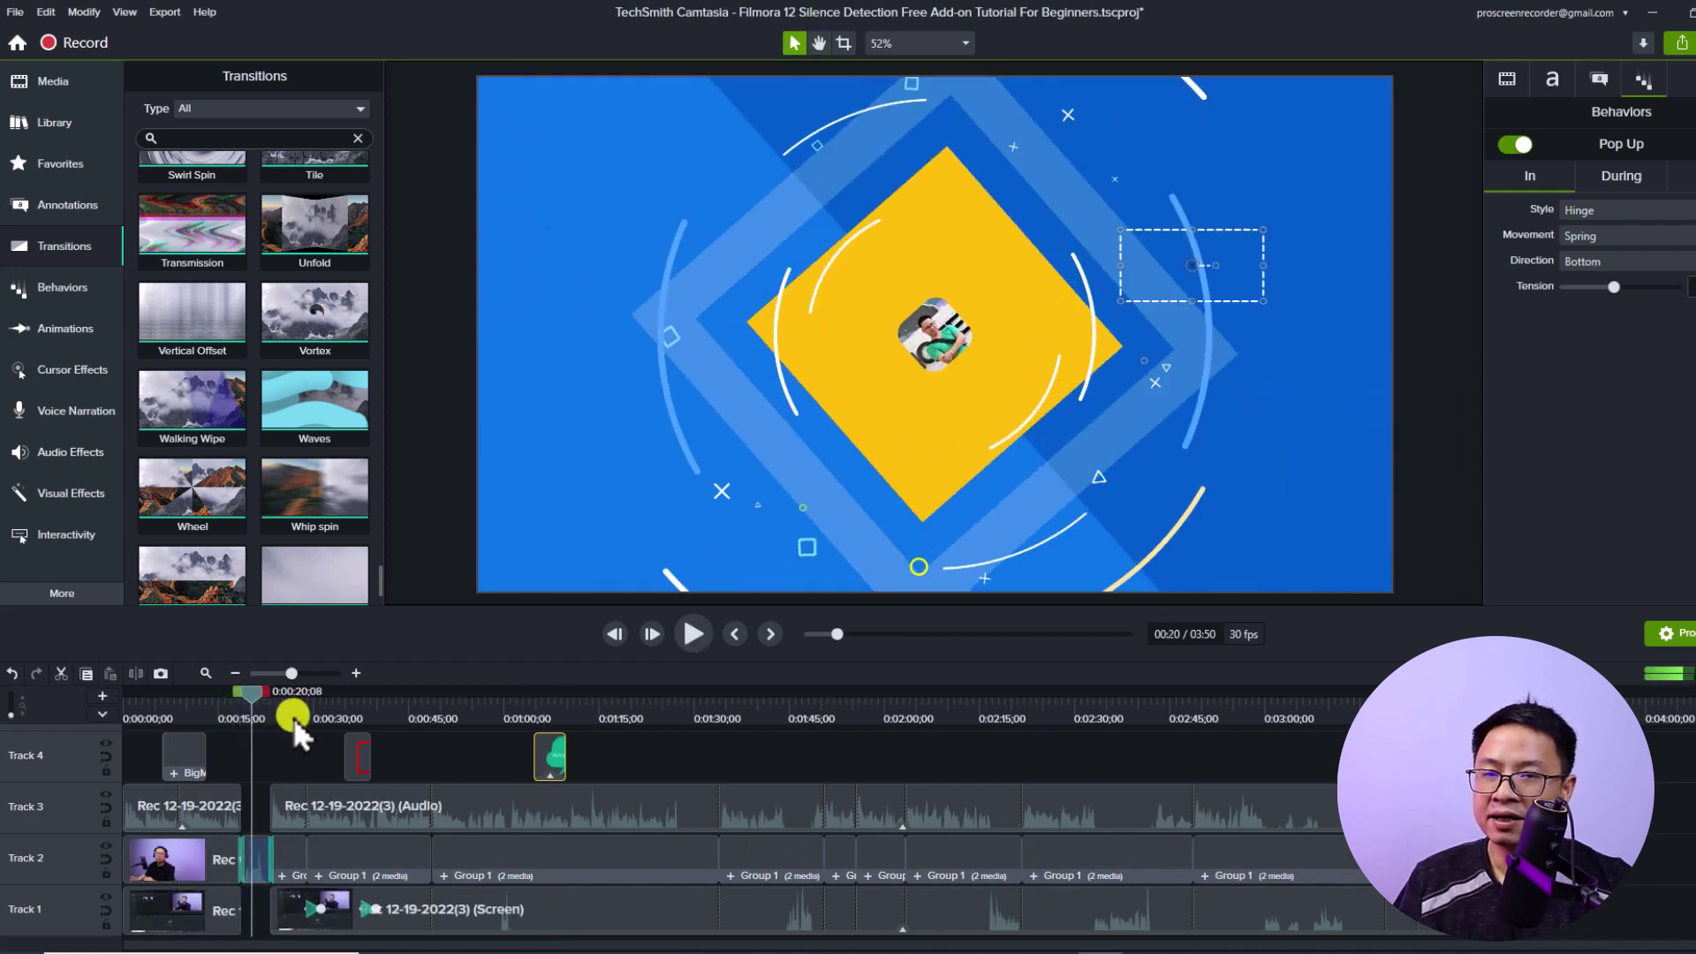
- Place the plain "ABC" text callout on Track 4 at about 0:01:17 and show it on the canvas
{"action": "left_click", "coordinate": [62, 298]}
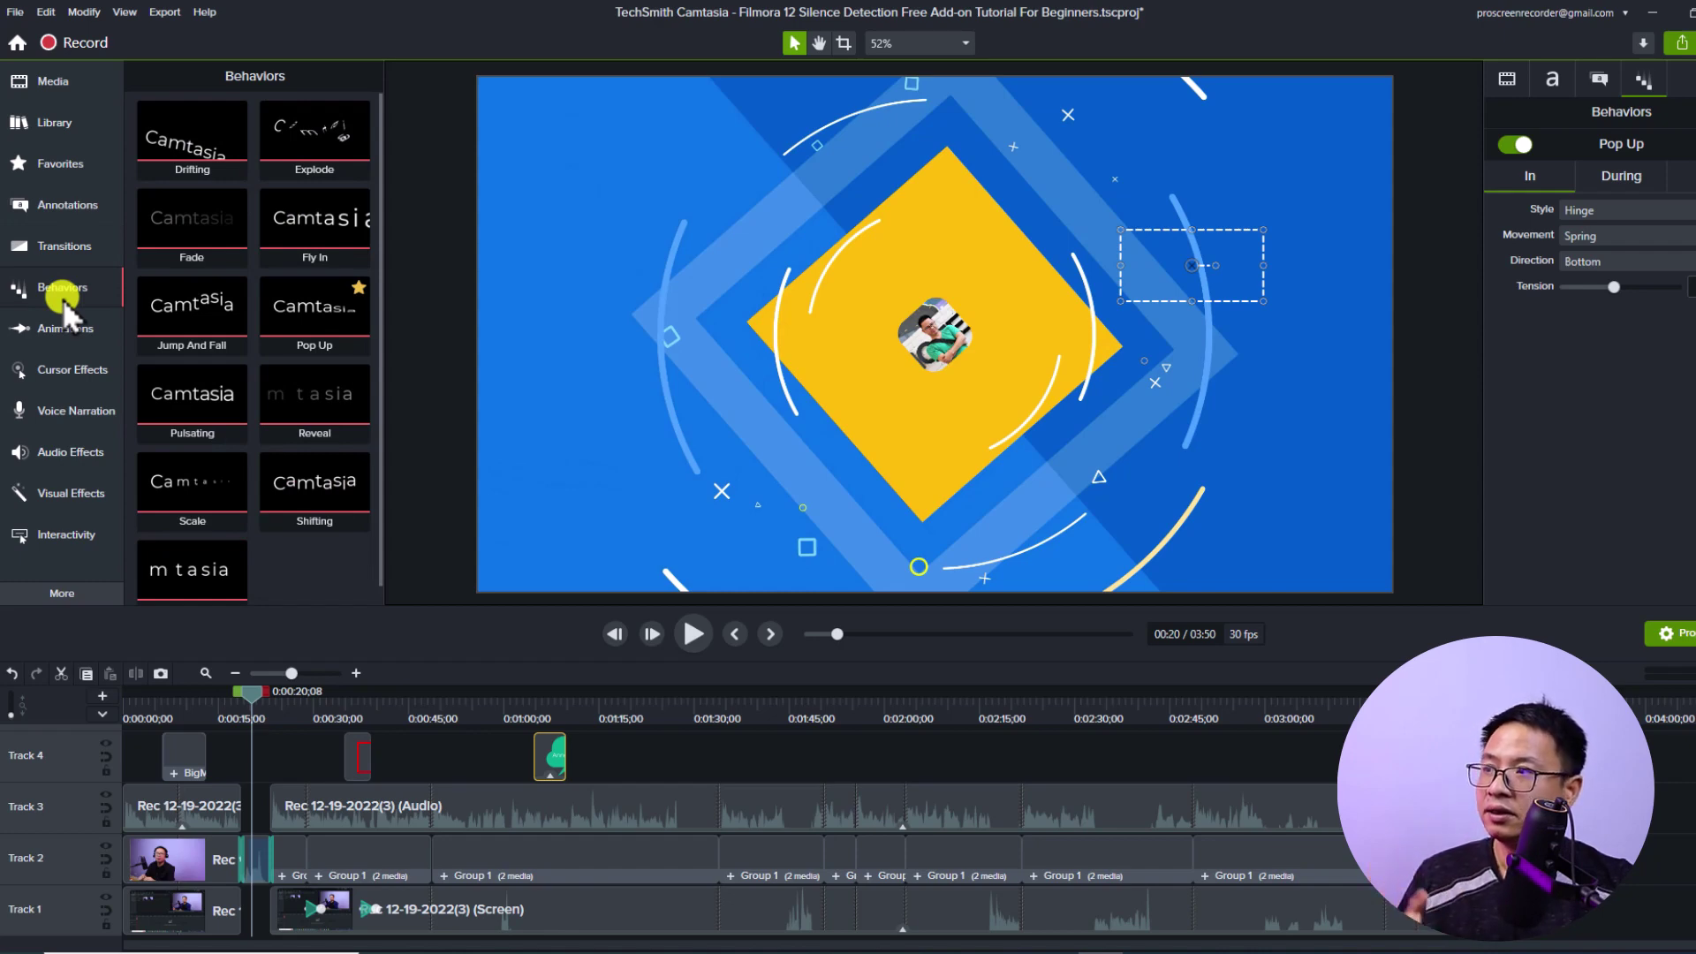
{"action": "left_click", "coordinate": [62, 297]}
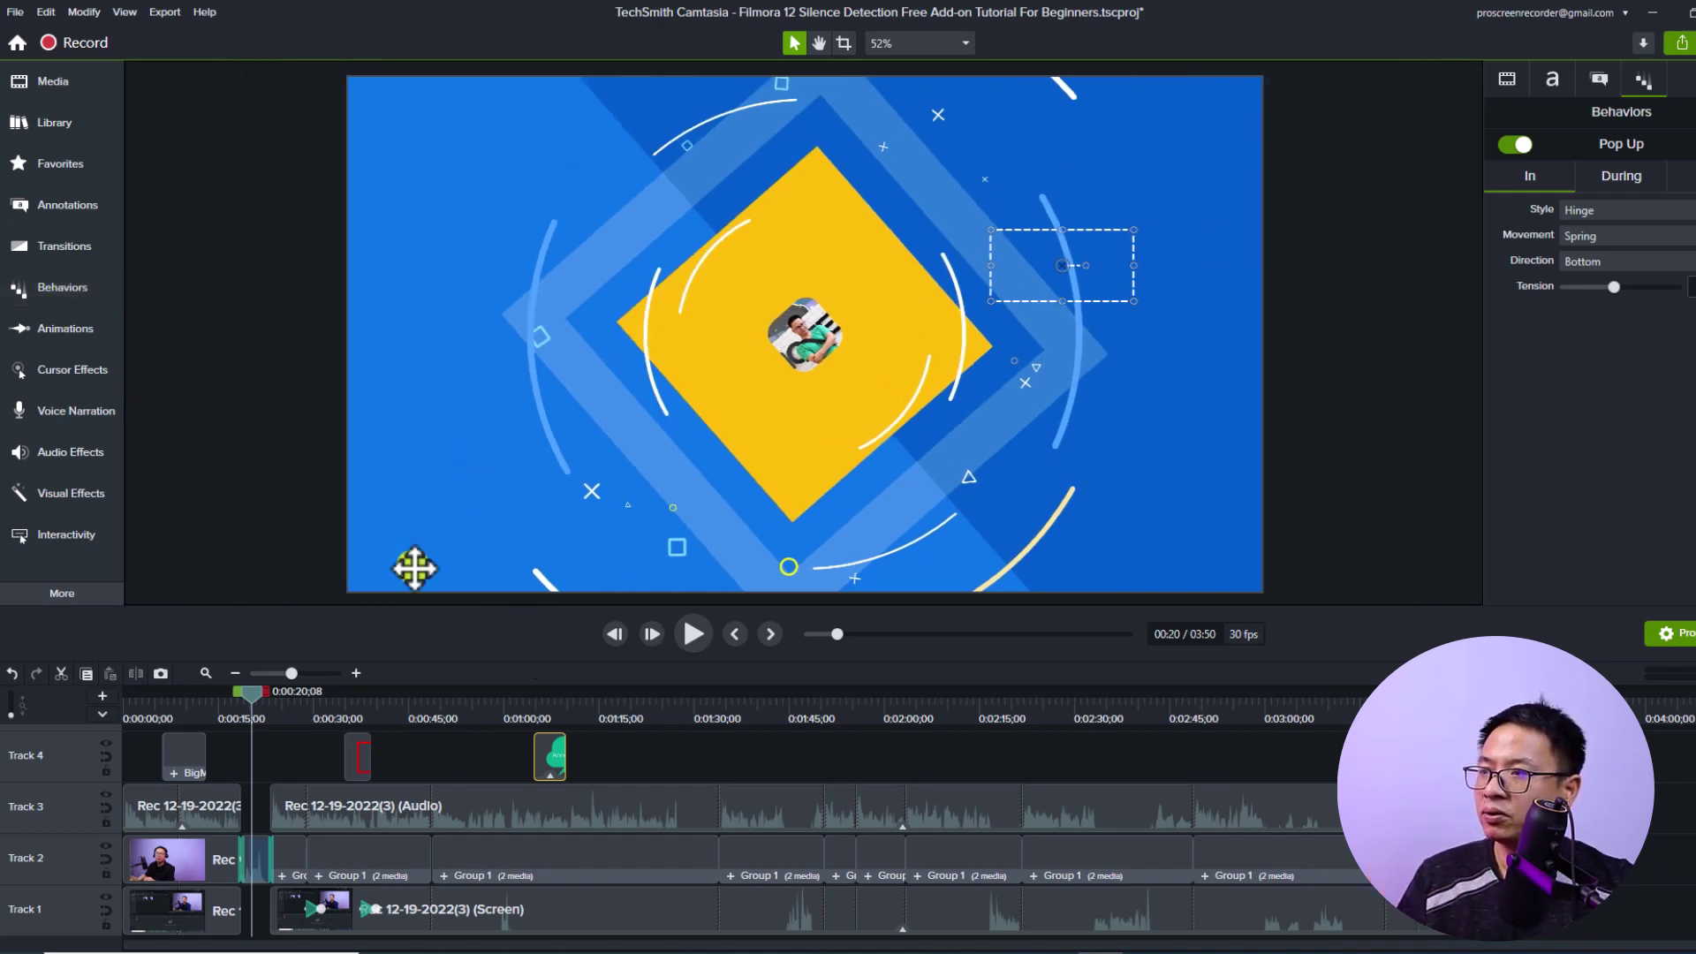
{"action": "left_click", "coordinate": [56, 267]}
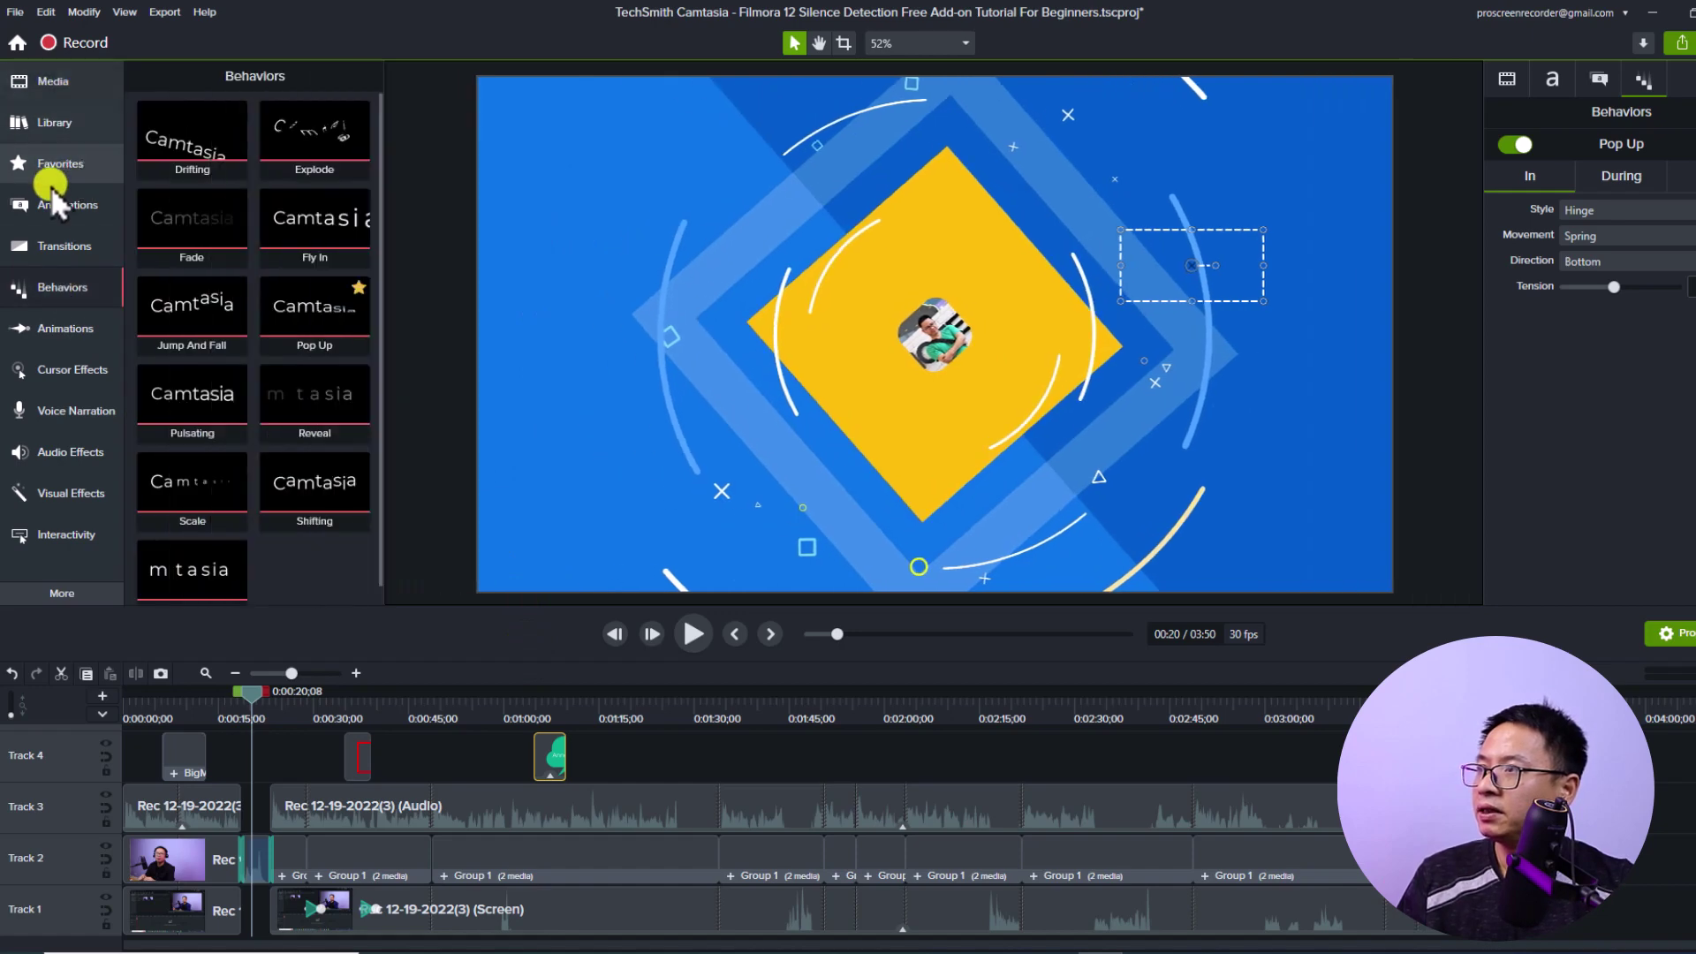
{"action": "left_click", "coordinate": [46, 208]}
{"action": "left_click_drag", "start_coordinate": [157, 367], "coordinate": [608, 765]}
{"action": "left_click", "coordinate": [611, 708]}
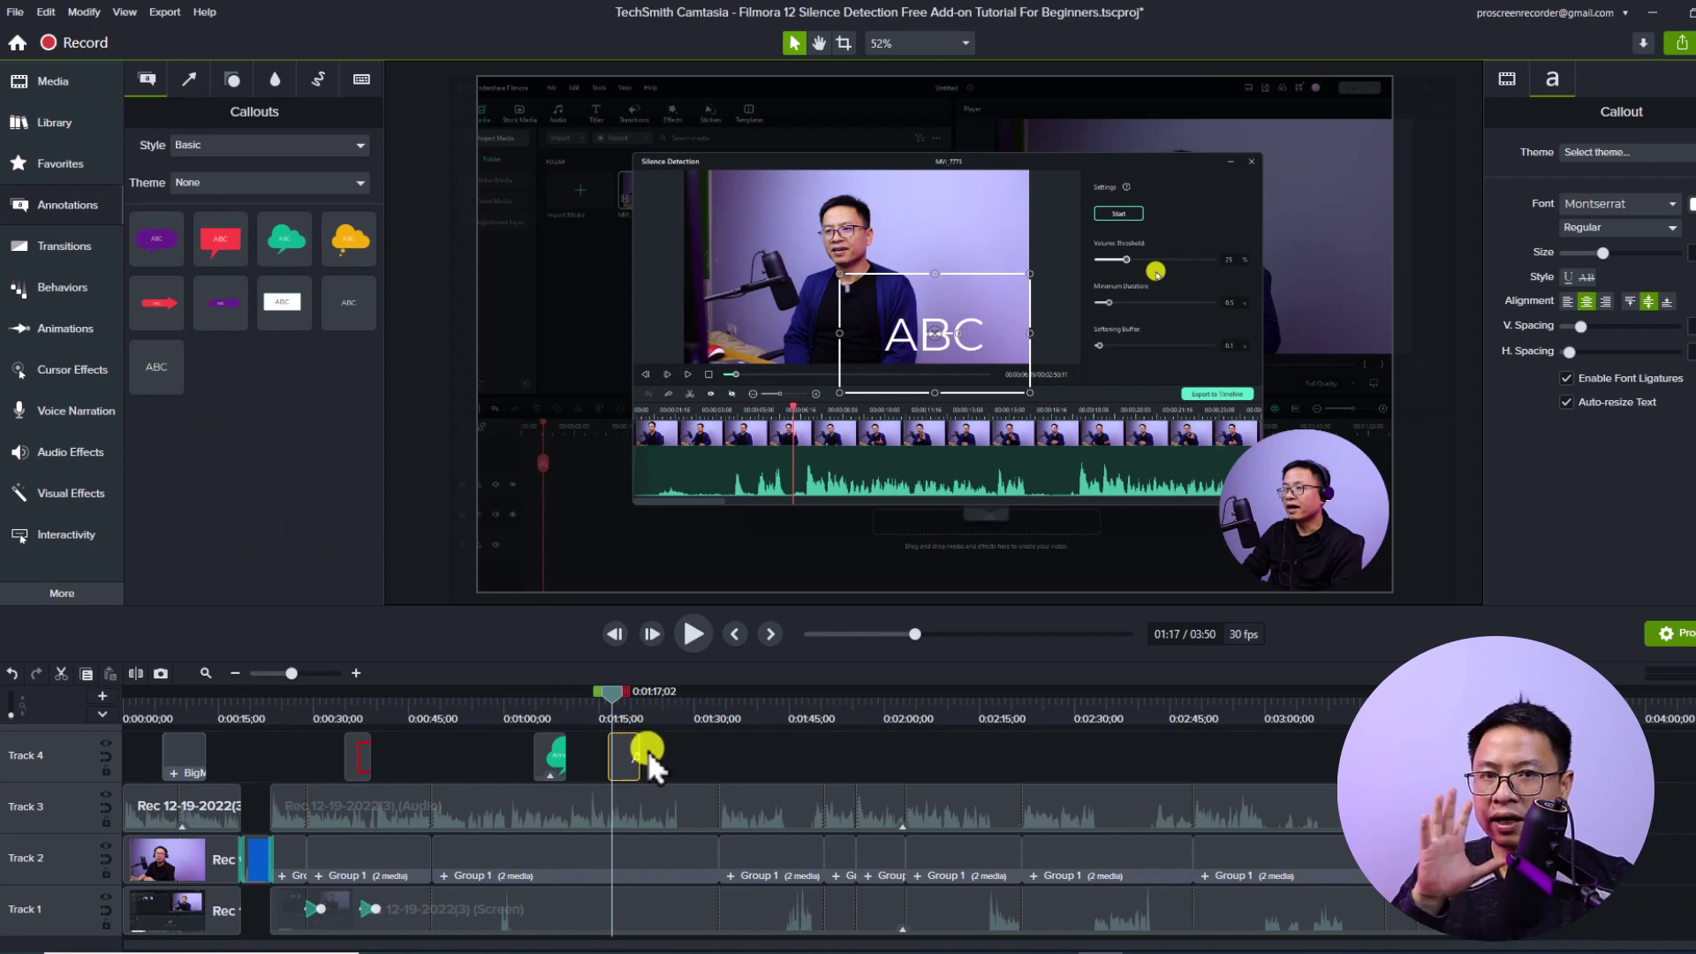
- Apply the Shifting behavior to the "ABC" text callout on Track 4 and play back its entrance
{"action": "left_click", "coordinate": [71, 285]}
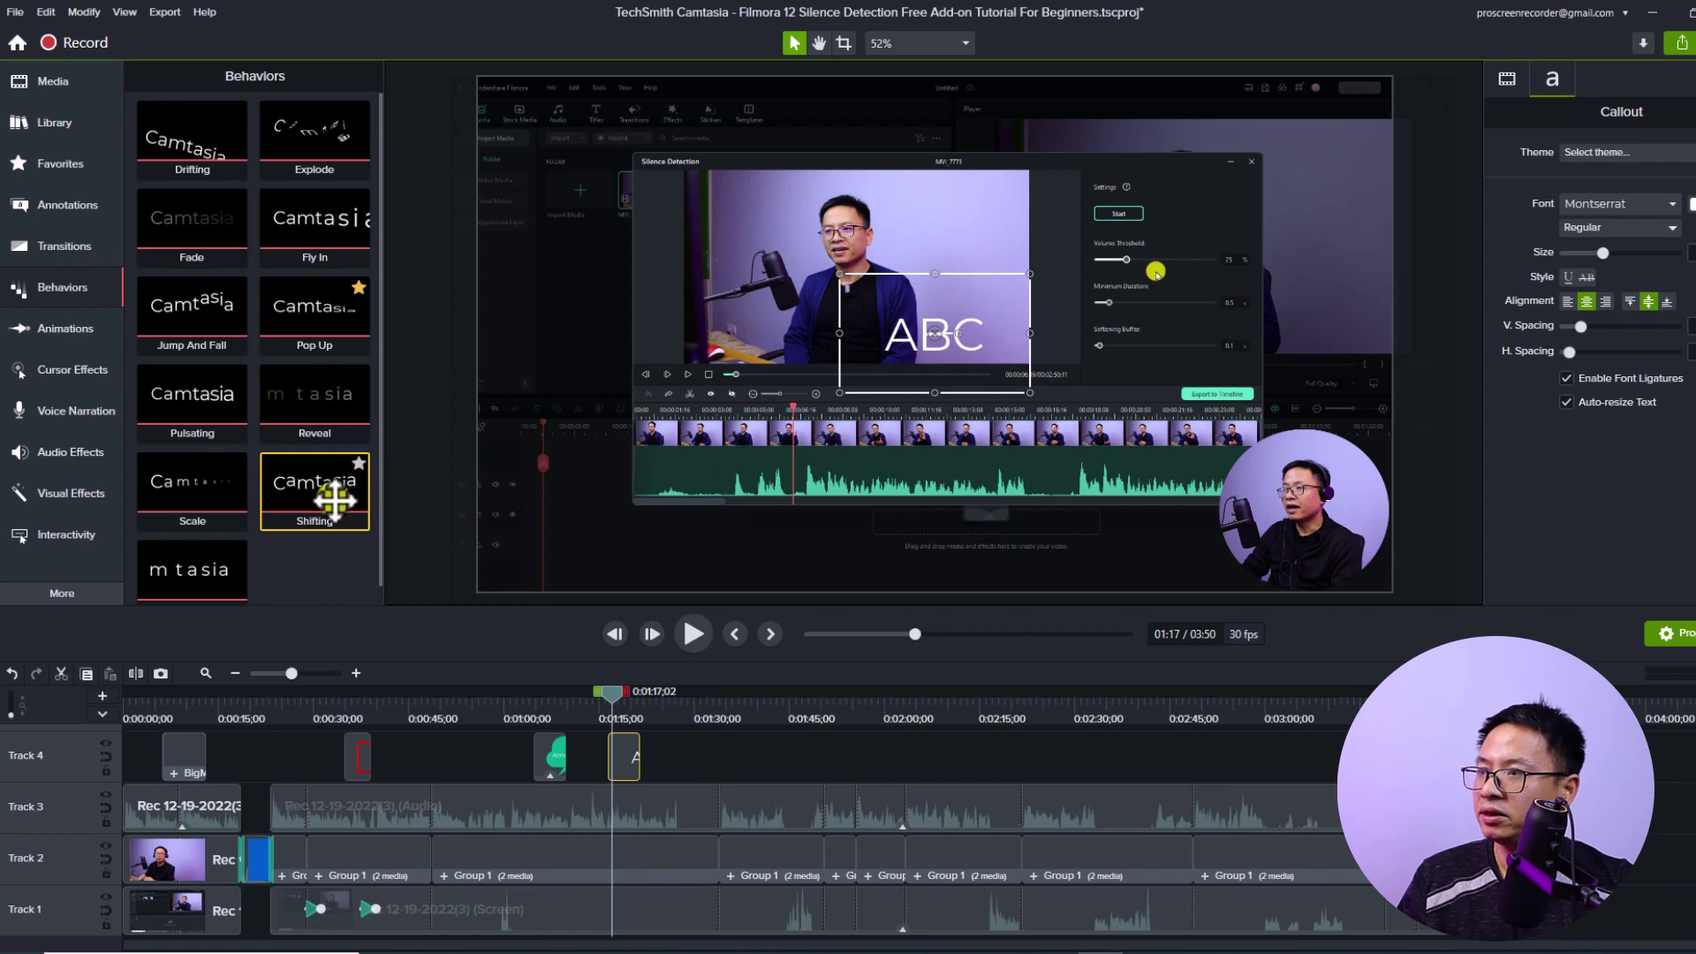
{"action": "left_click_drag", "start_coordinate": [334, 500], "coordinate": [607, 749]}
{"action": "key", "text": "space"}
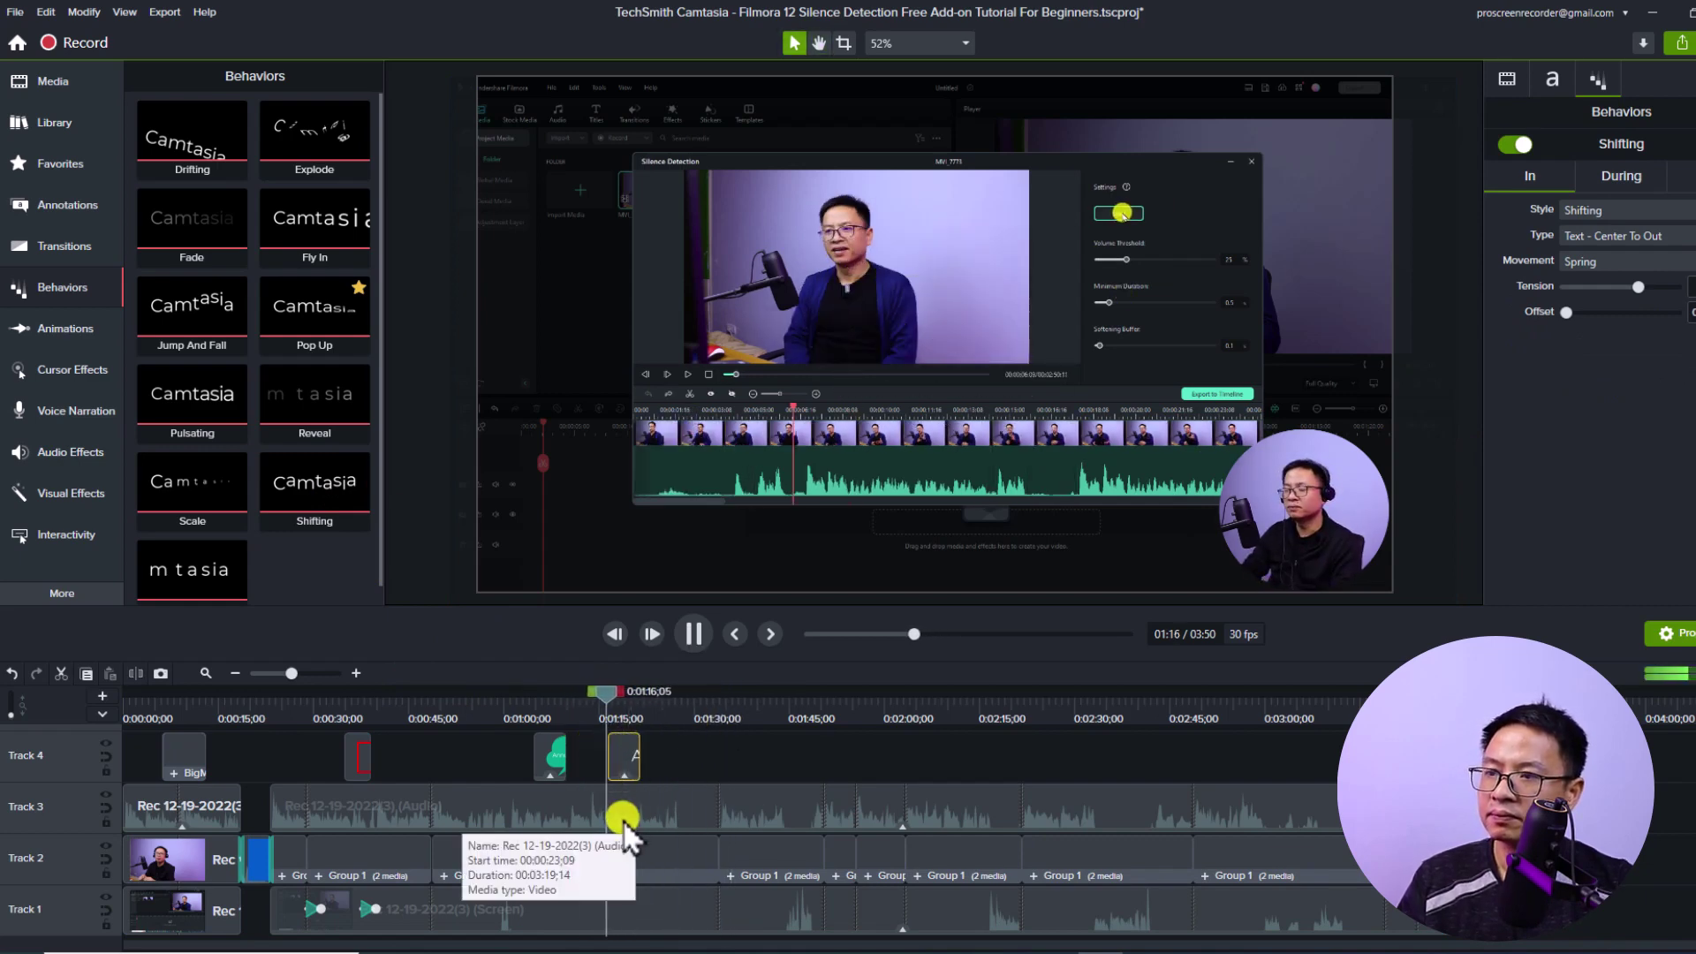
{"action": "key", "text": "space"}
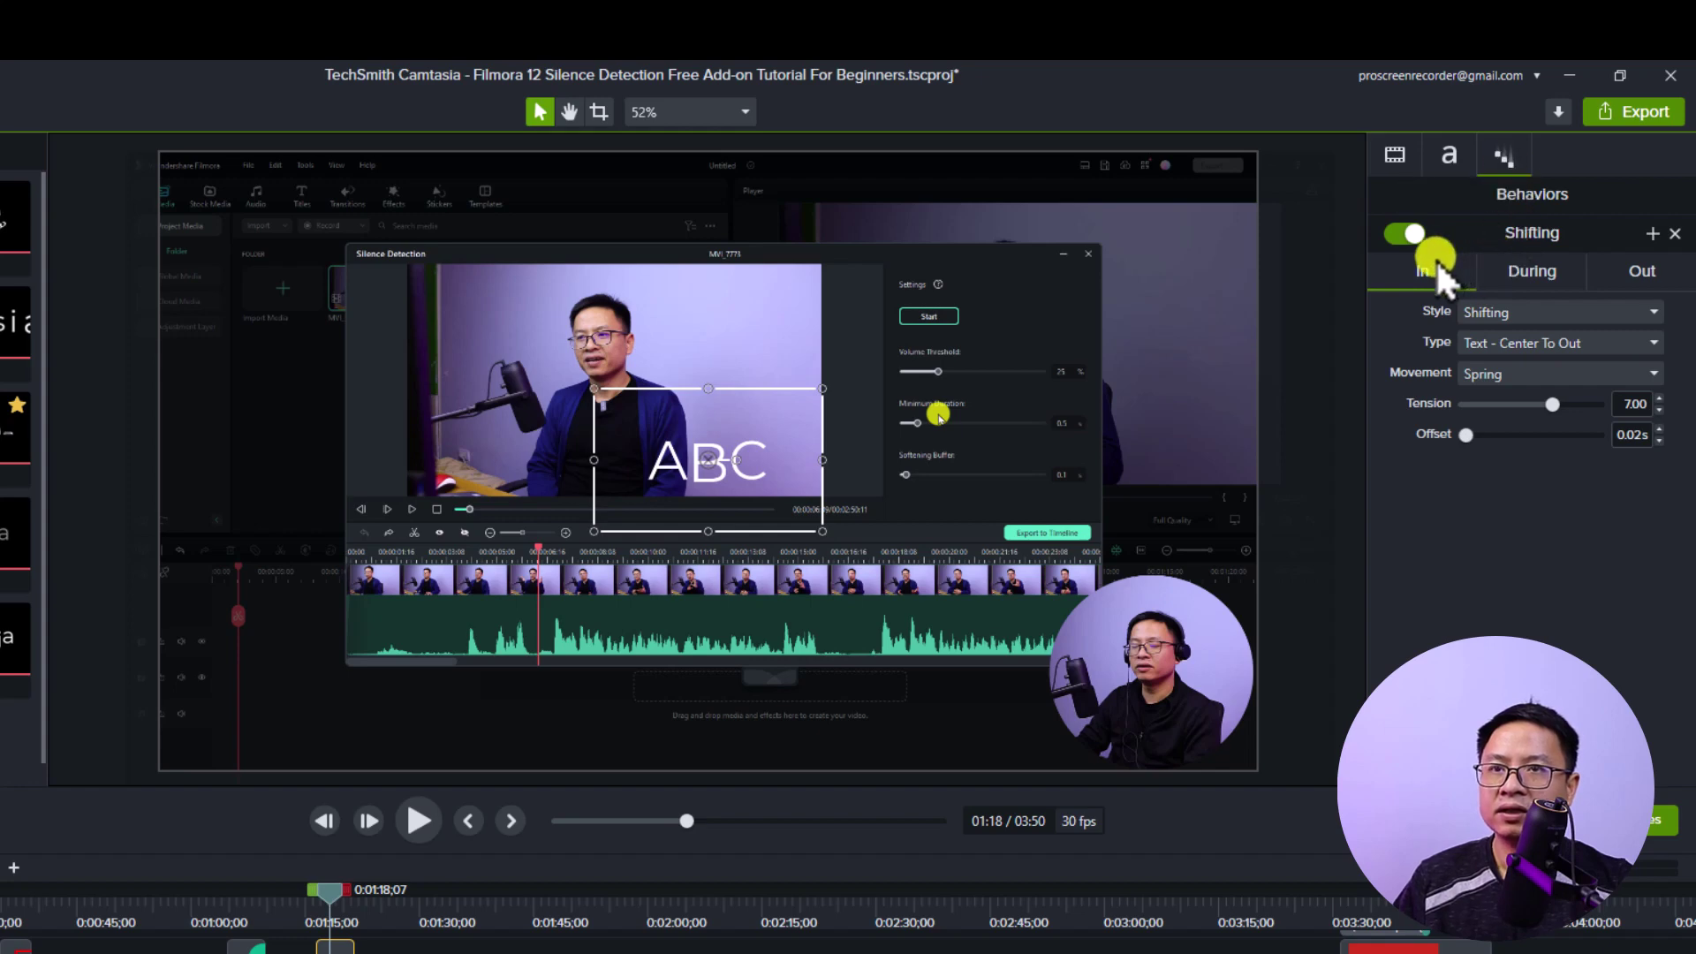
- Examine the Shifting behavior's During and Out settings, and return to its In settings
{"action": "left_click", "coordinate": [1530, 272]}
{"action": "left_click", "coordinate": [1626, 272]}
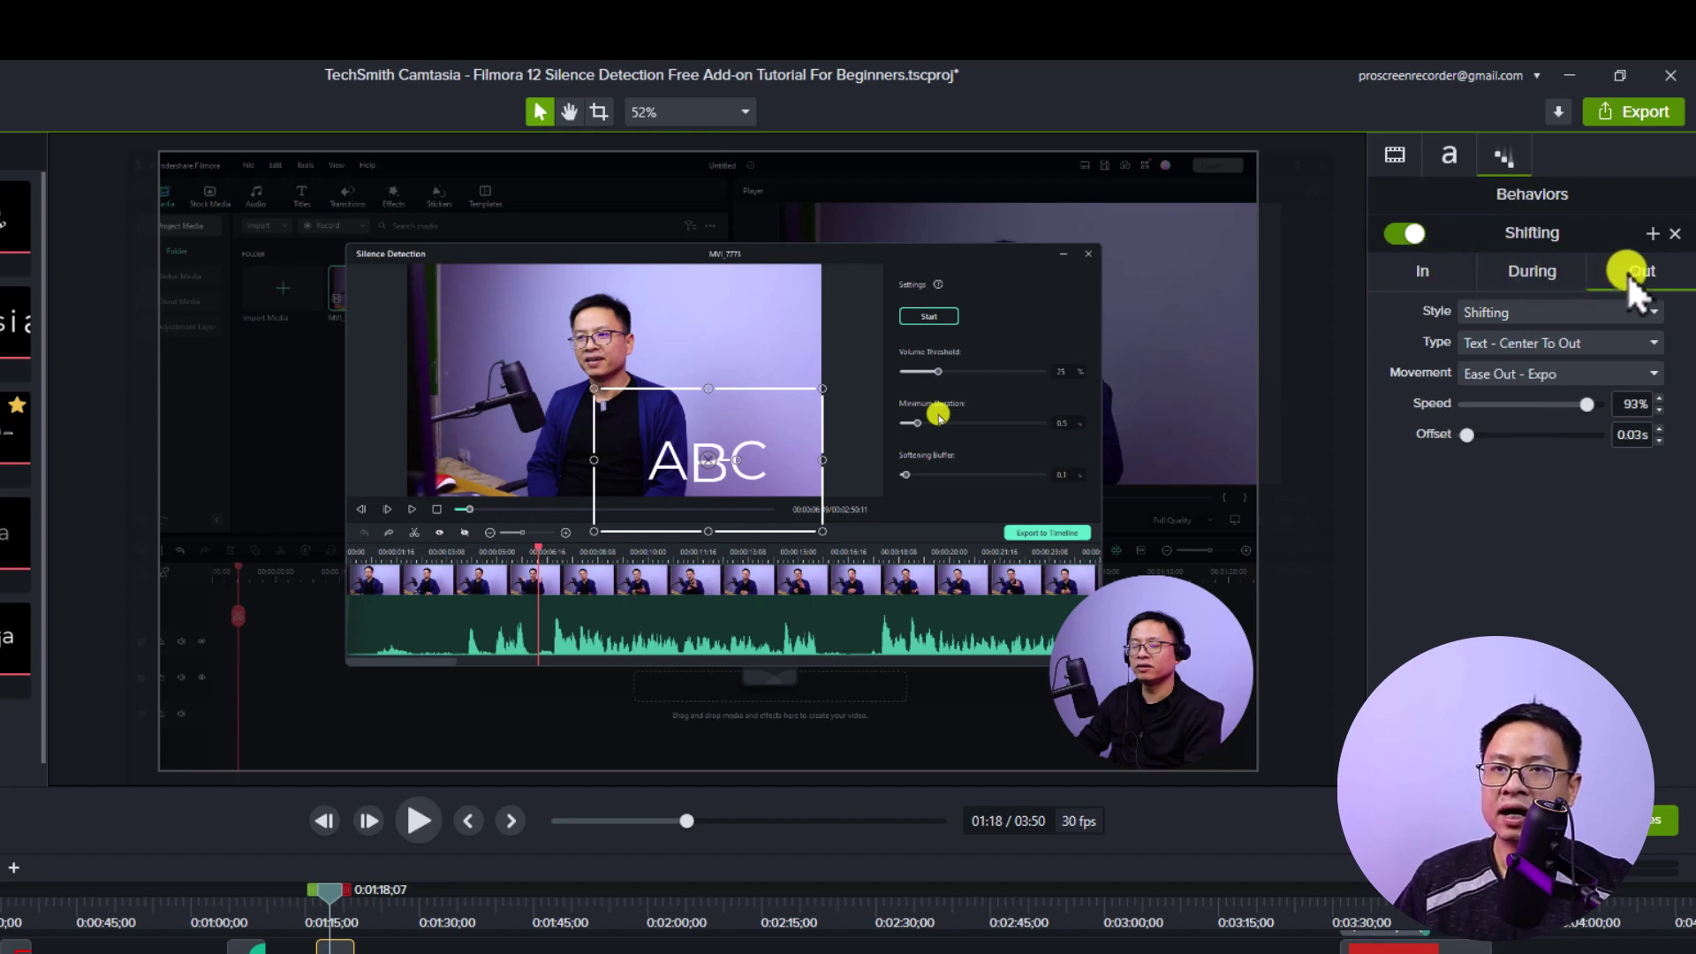
{"action": "left_click", "coordinate": [1413, 274]}
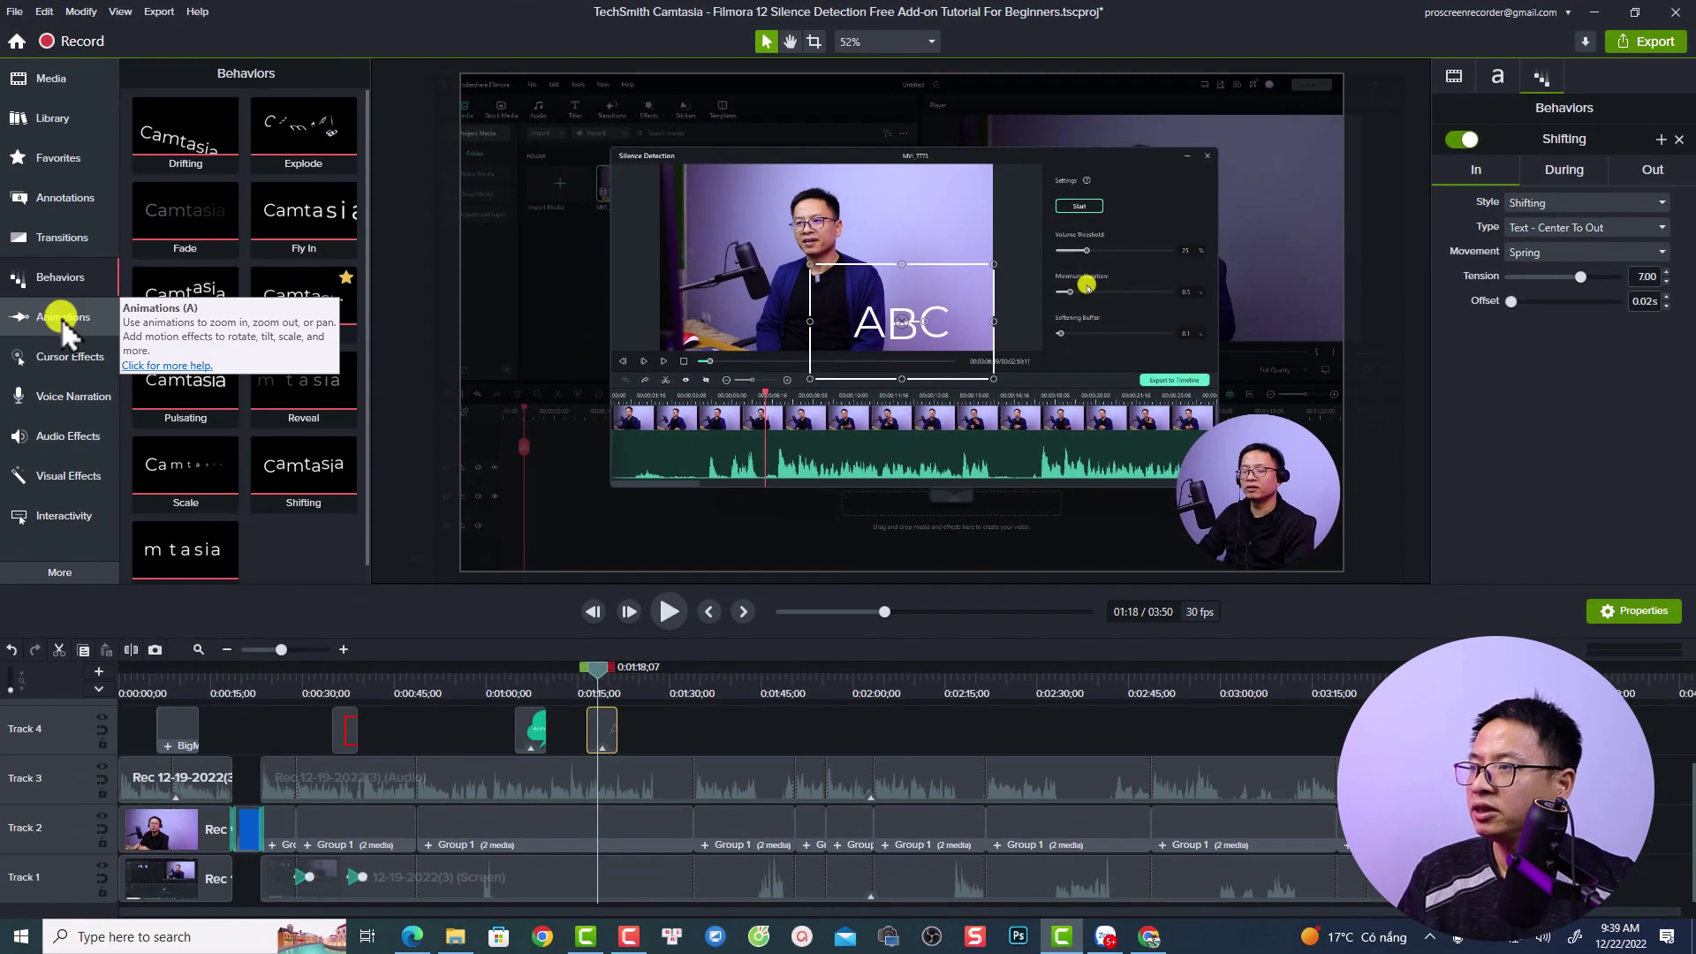
- Look at the Zoom-n-Pan options, and try the Scale to Fit animation on the webcam group on Track 2 at about 0:01:04
{"action": "left_click", "coordinate": [47, 323]}
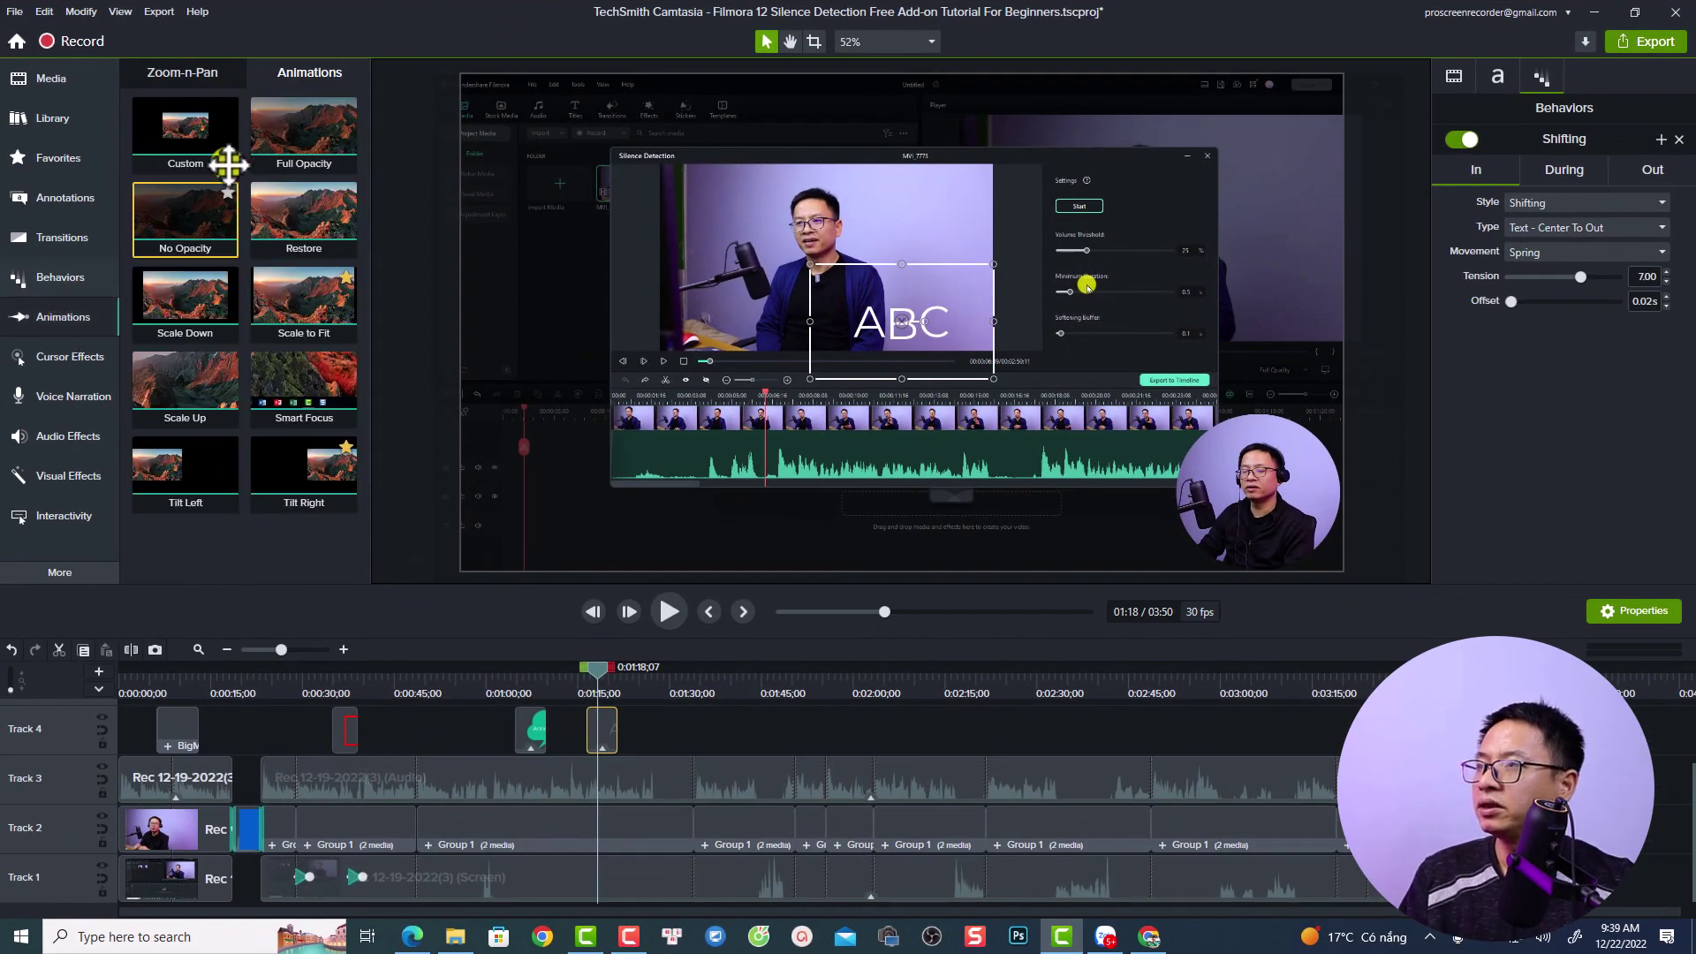
{"action": "left_click", "coordinate": [172, 71]}
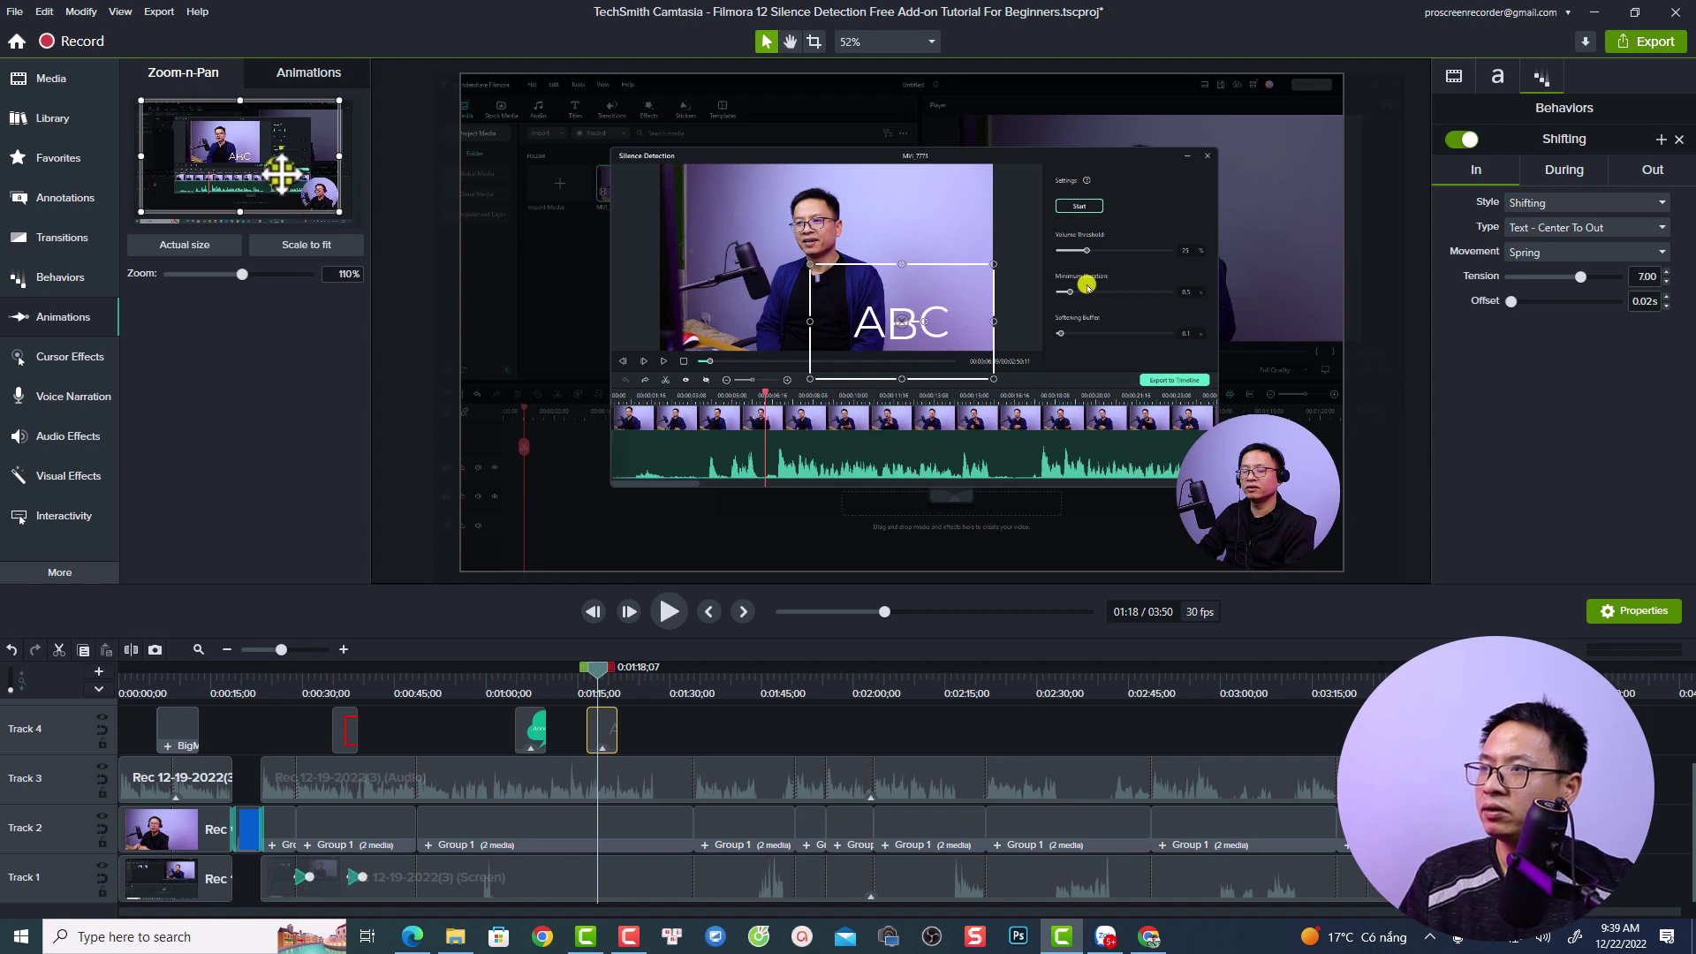
{"action": "left_click", "coordinate": [294, 72]}
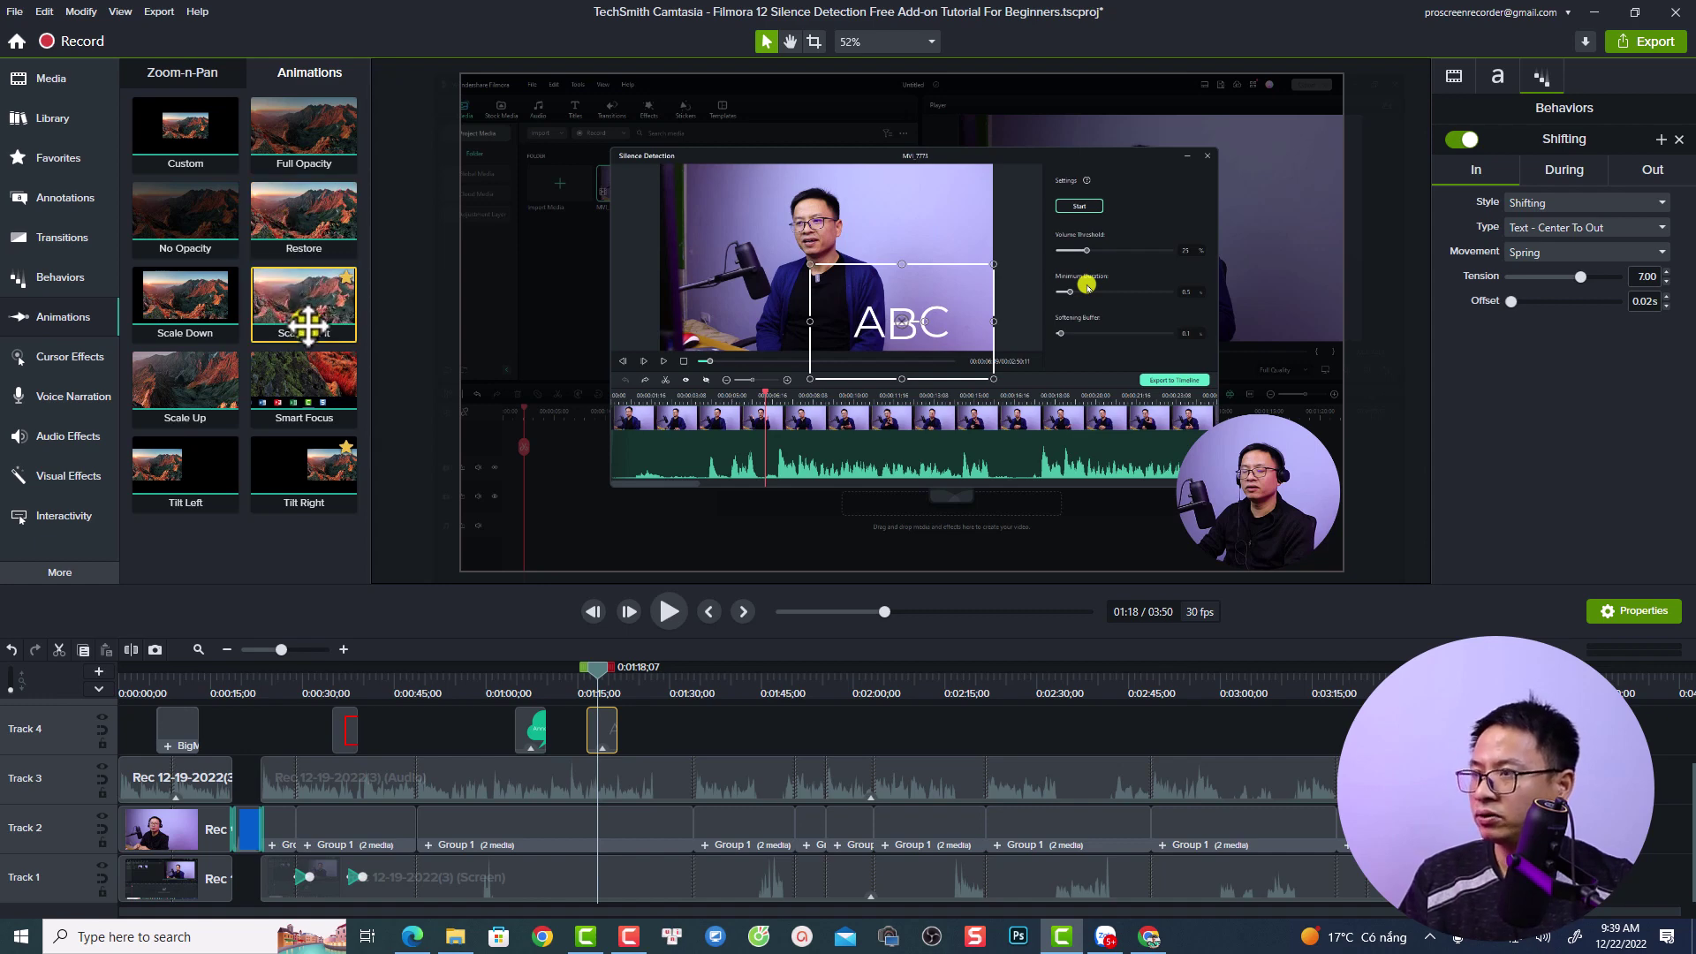
{"action": "left_click_drag", "start_coordinate": [315, 475], "coordinate": [516, 830]}
{"action": "left_click", "coordinate": [514, 691]}
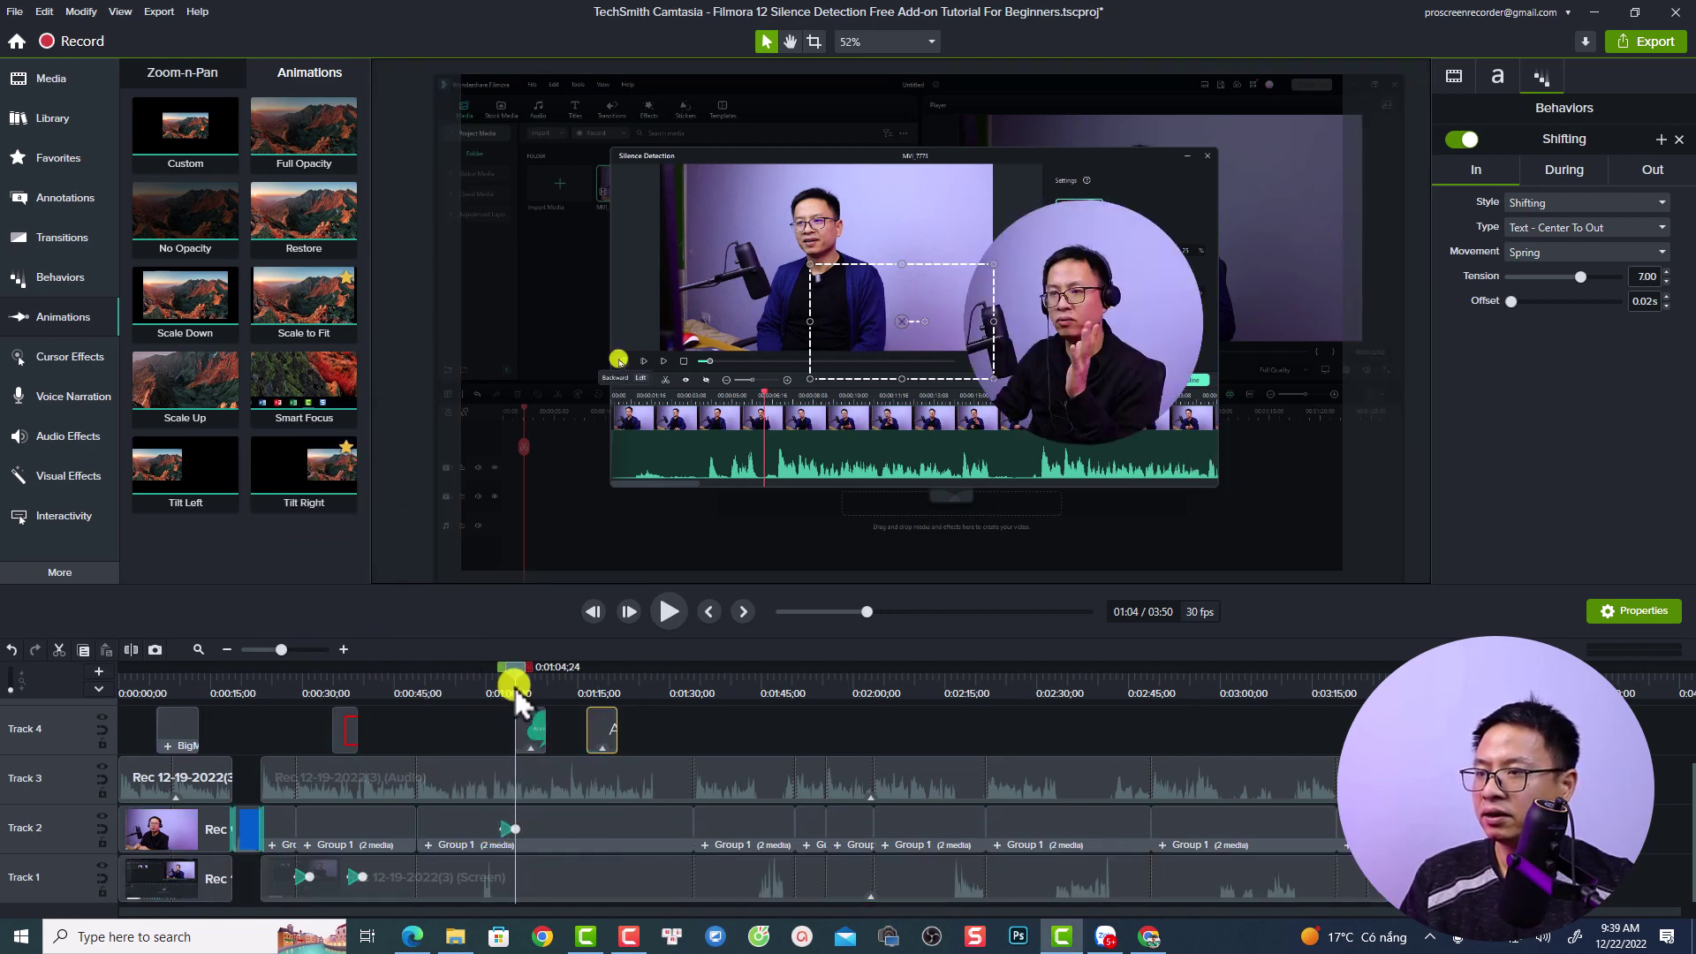
{"action": "left_click", "coordinate": [500, 680]}
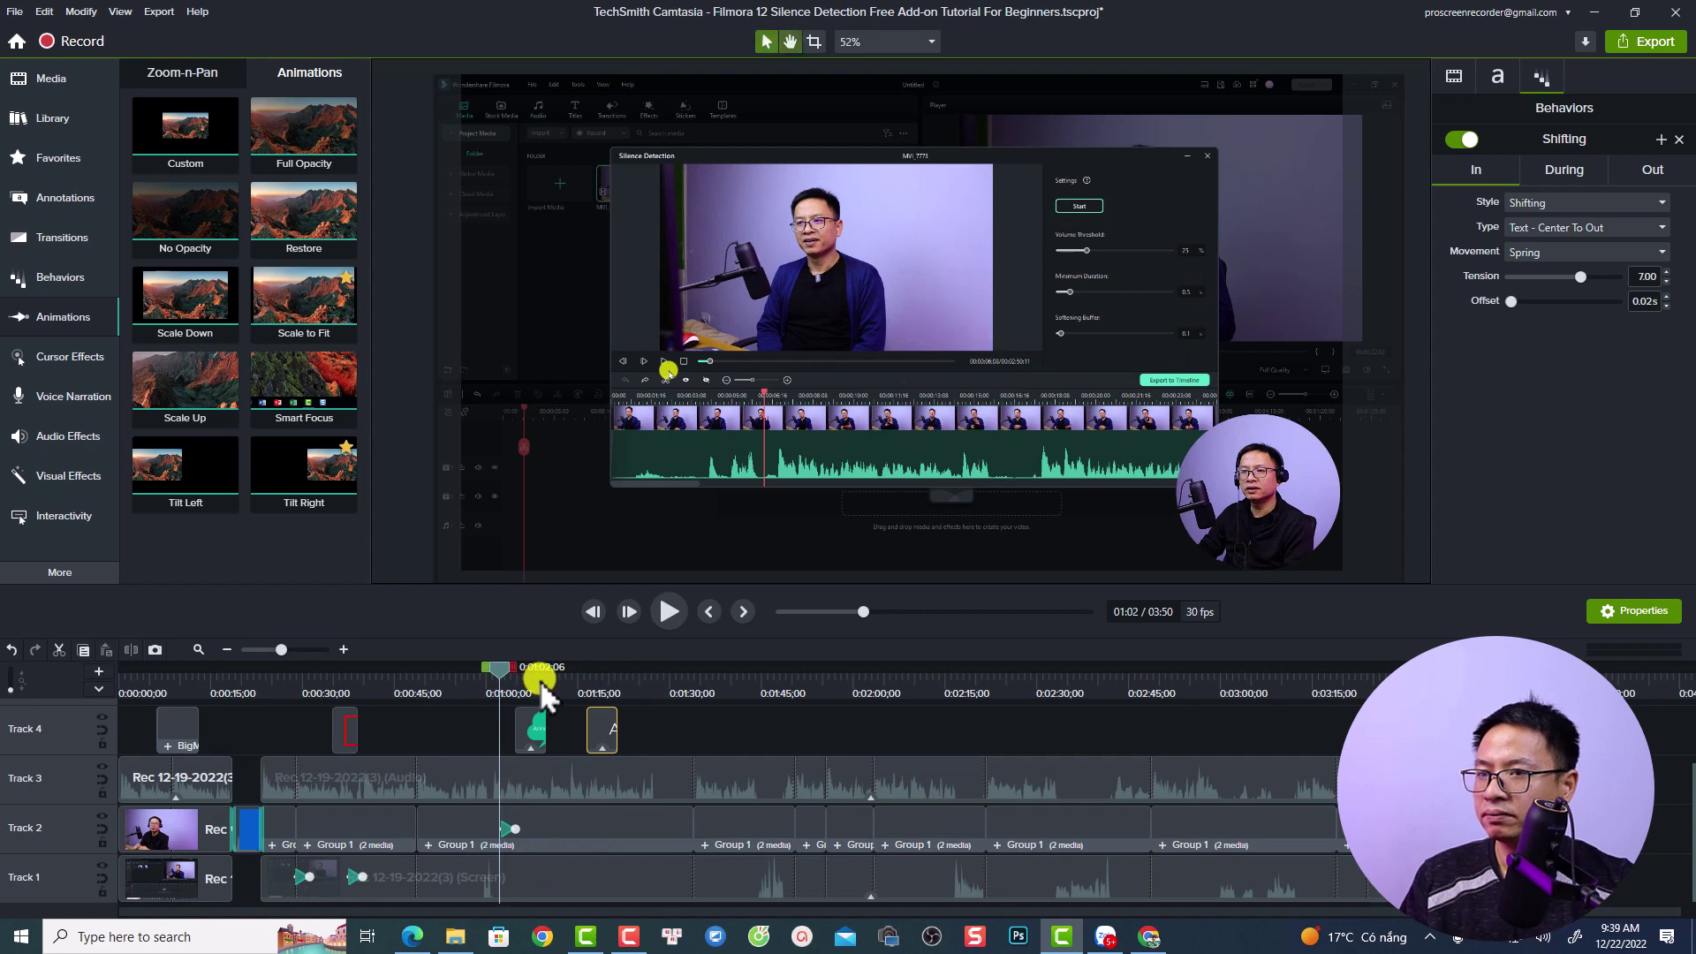
{"action": "key", "text": "space"}
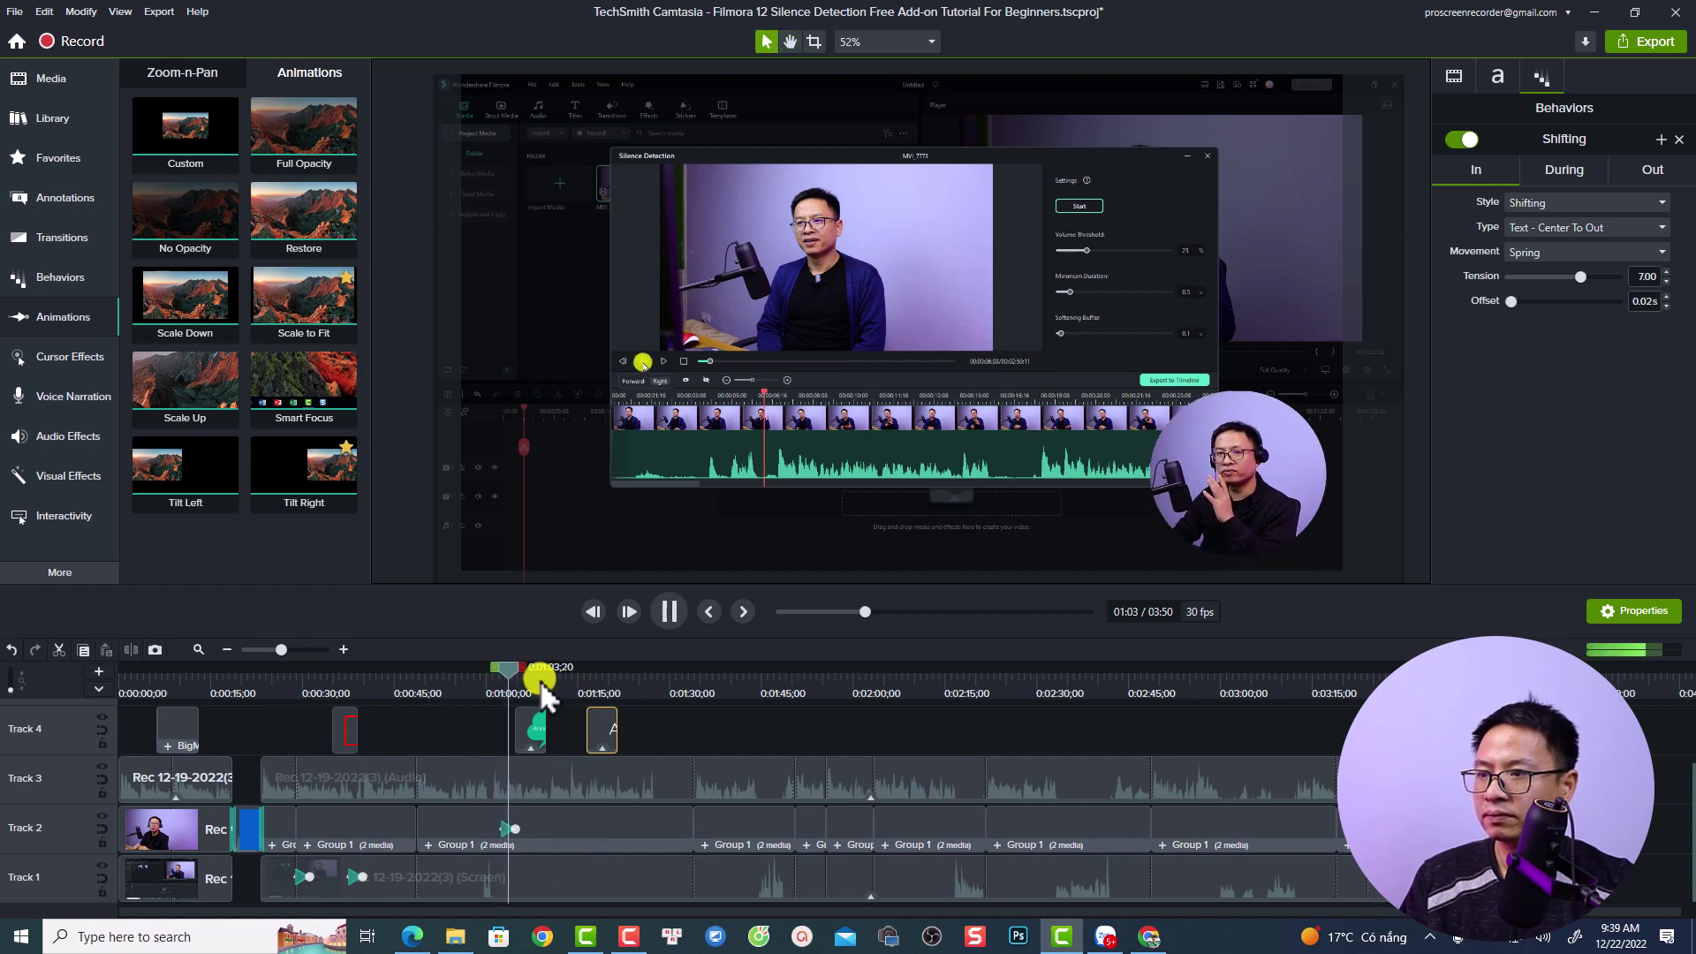
{"action": "left_click", "coordinate": [538, 720]}
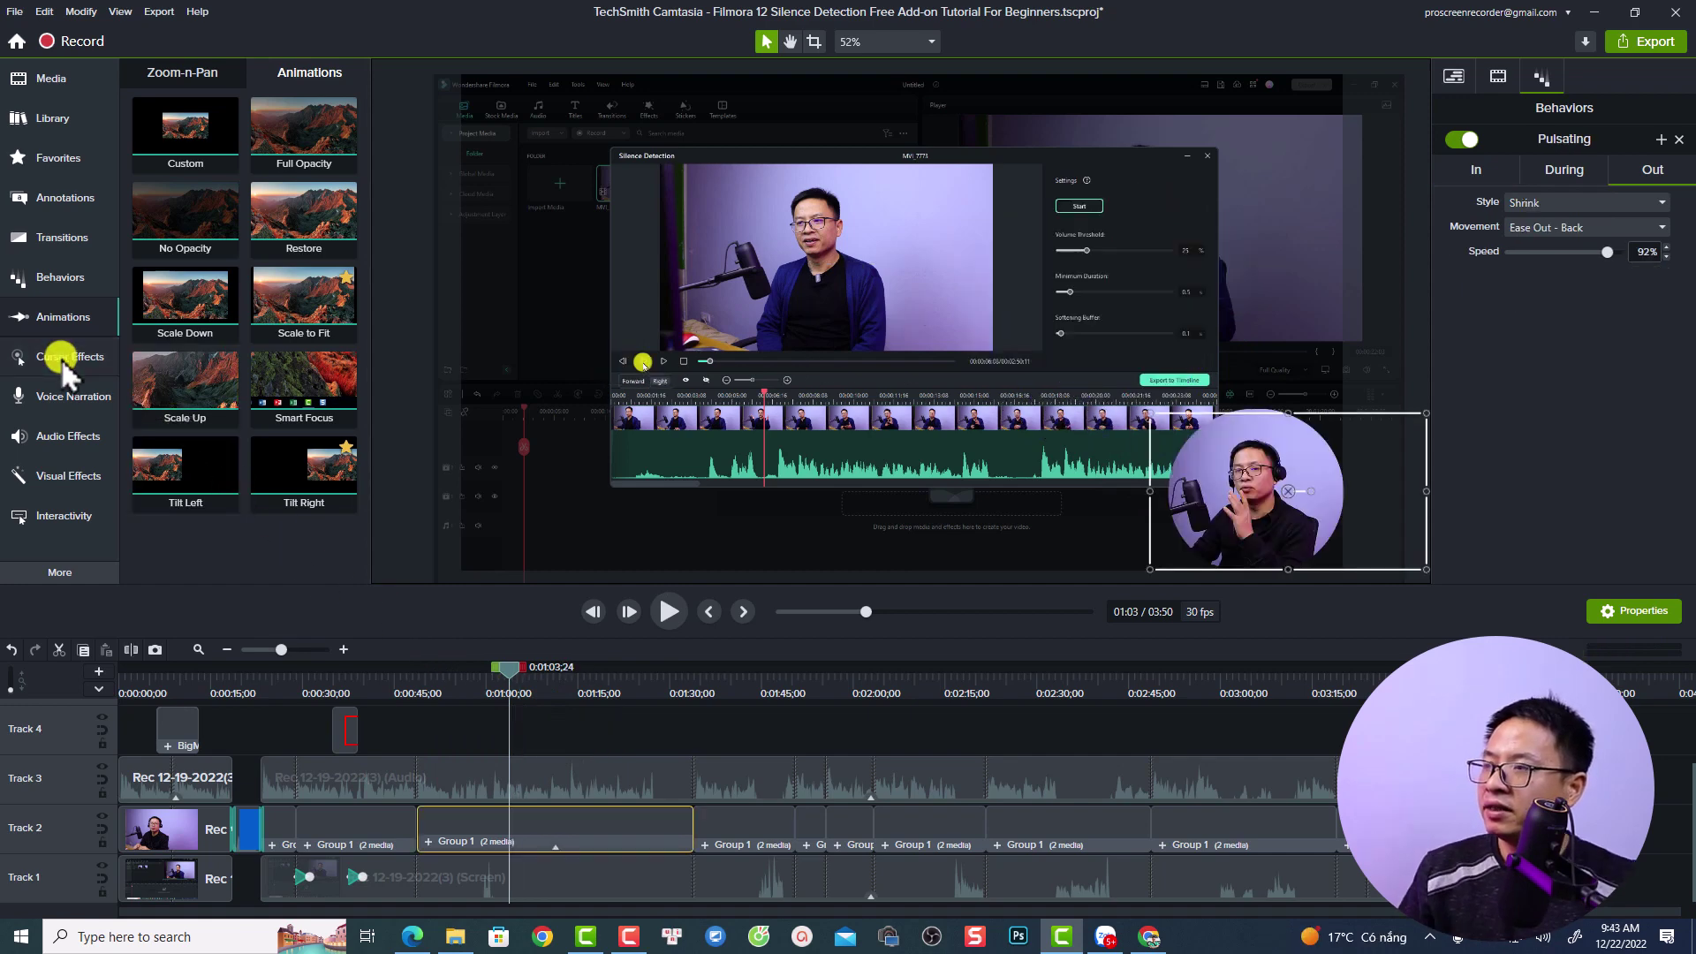
- Look through the cursor, left-click and right-click effects, and apply Cursor Spotlight to the long screen recording clip on Track 1
{"action": "left_click", "coordinate": [60, 356]}
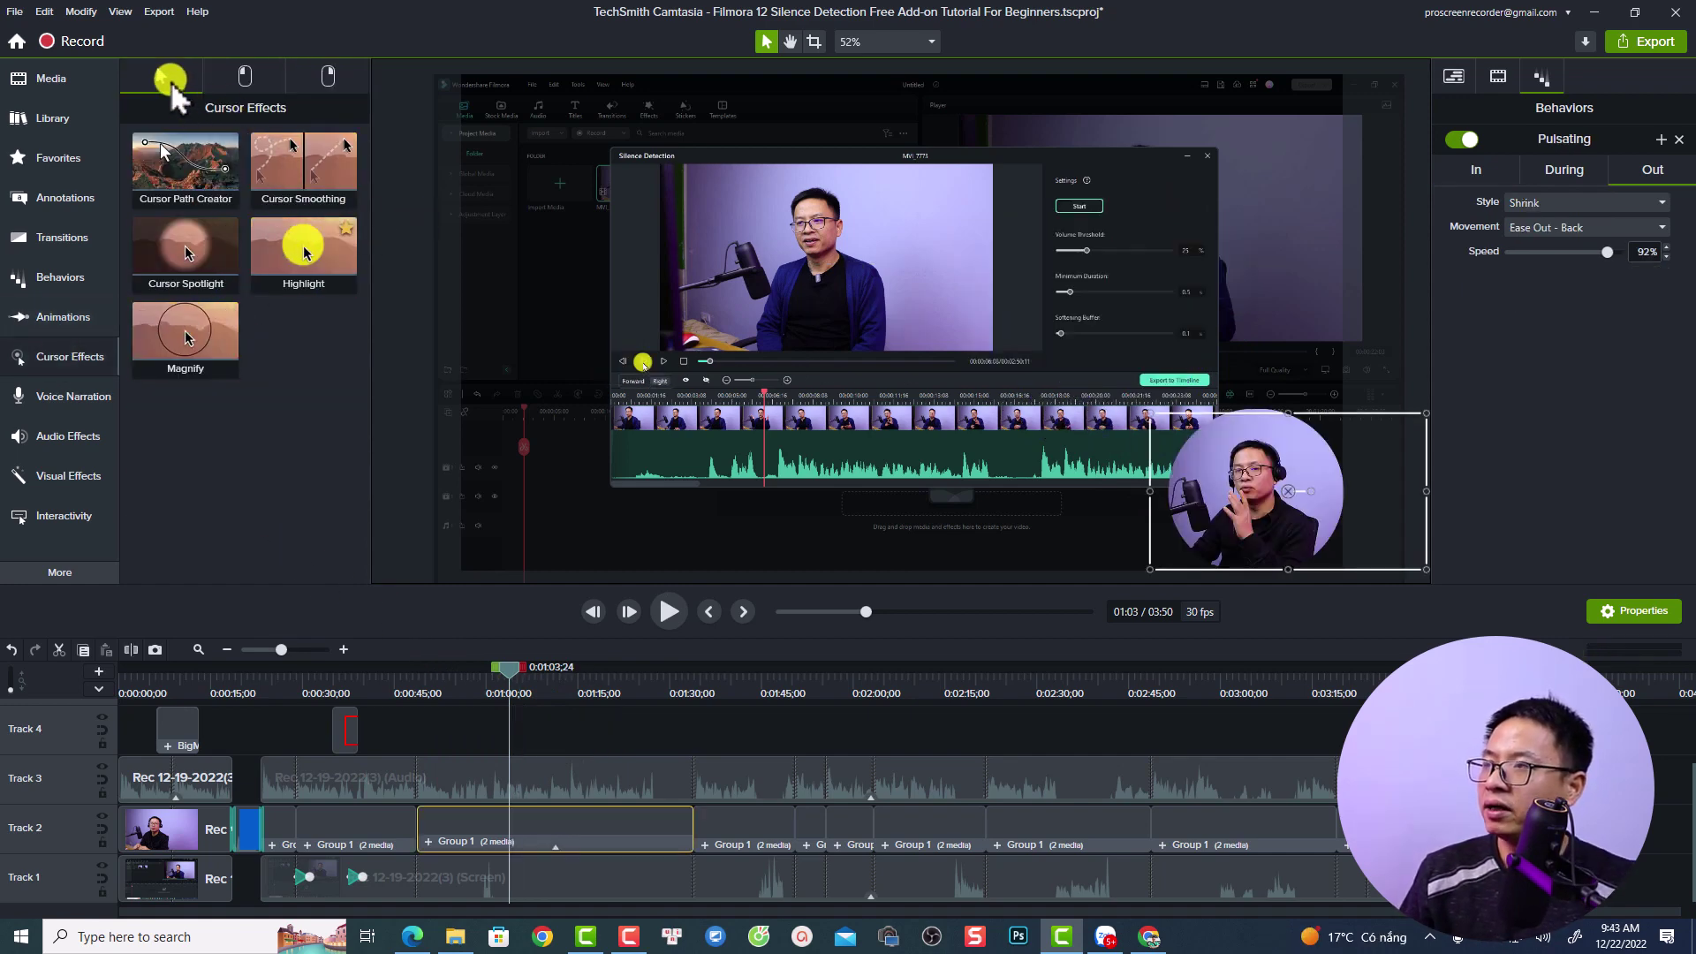
{"action": "left_click", "coordinate": [245, 76]}
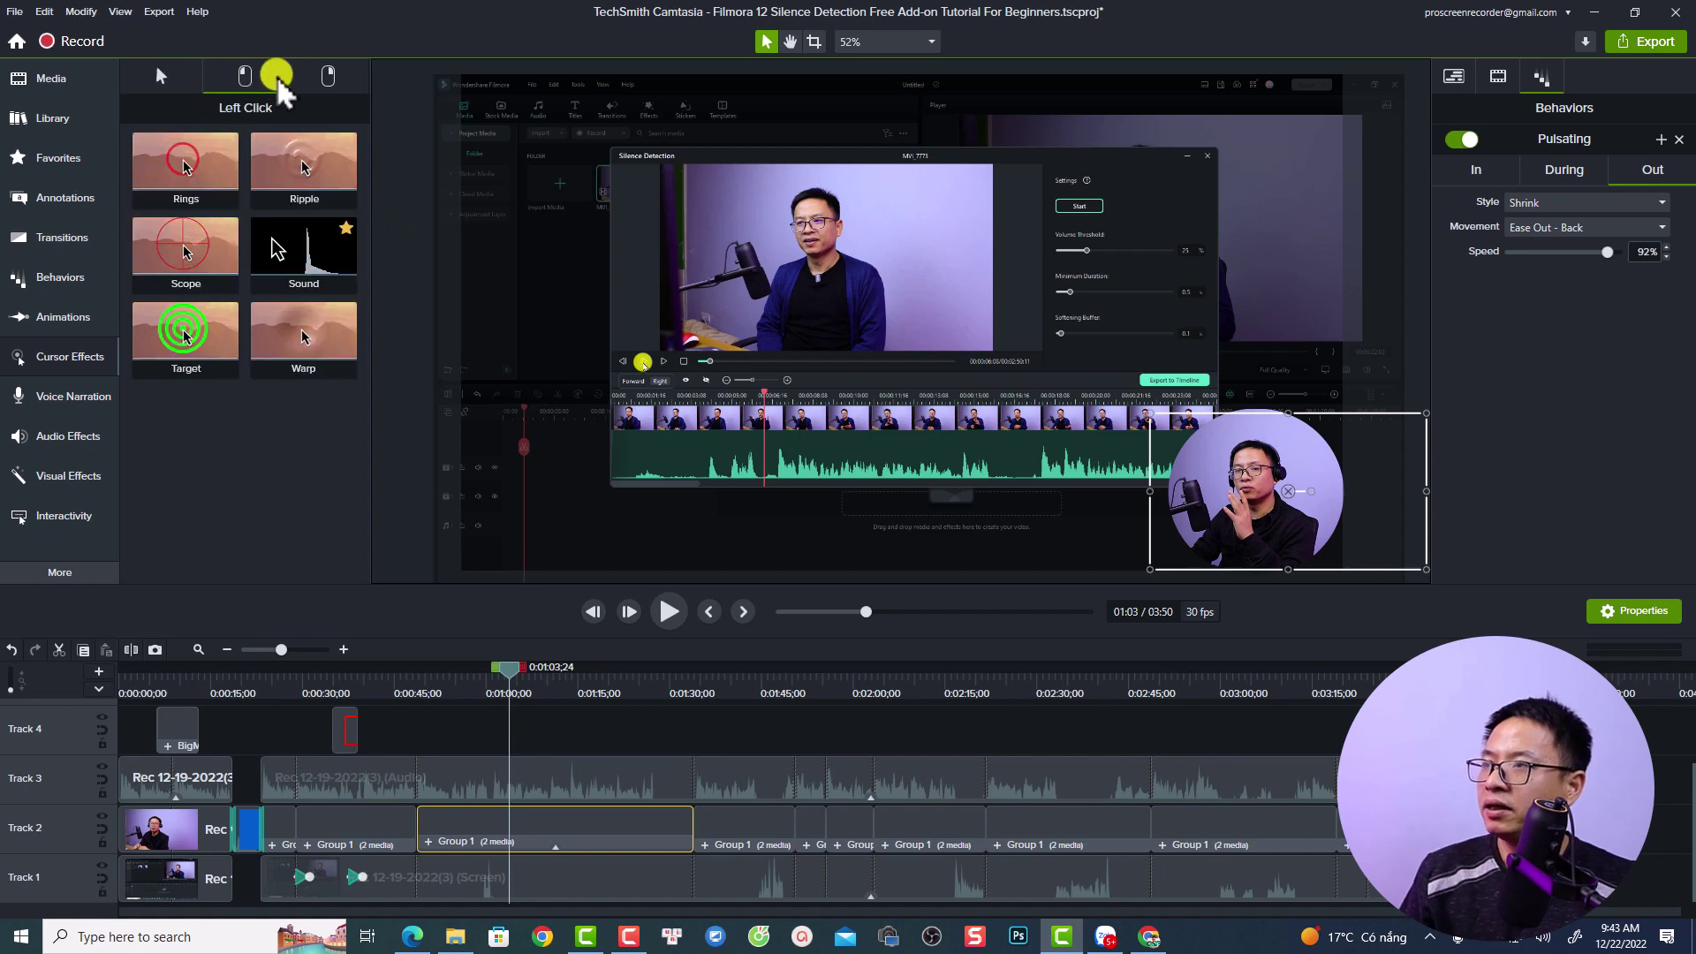
{"action": "left_click", "coordinate": [328, 76]}
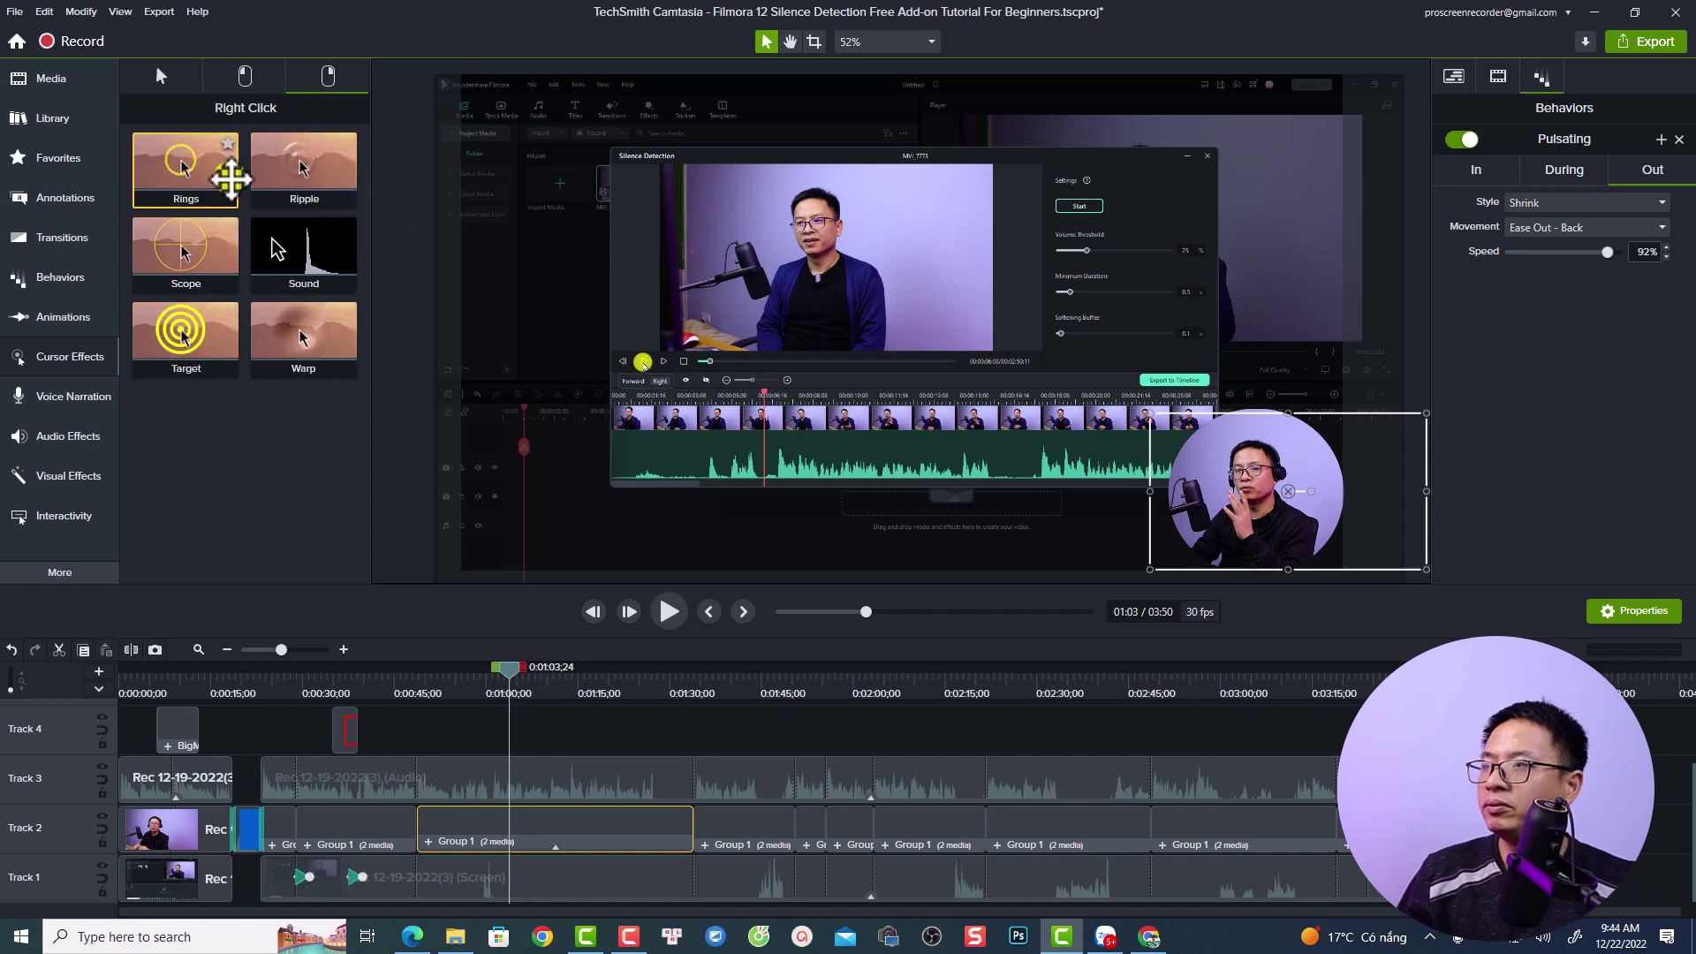
{"action": "left_click", "coordinate": [161, 72]}
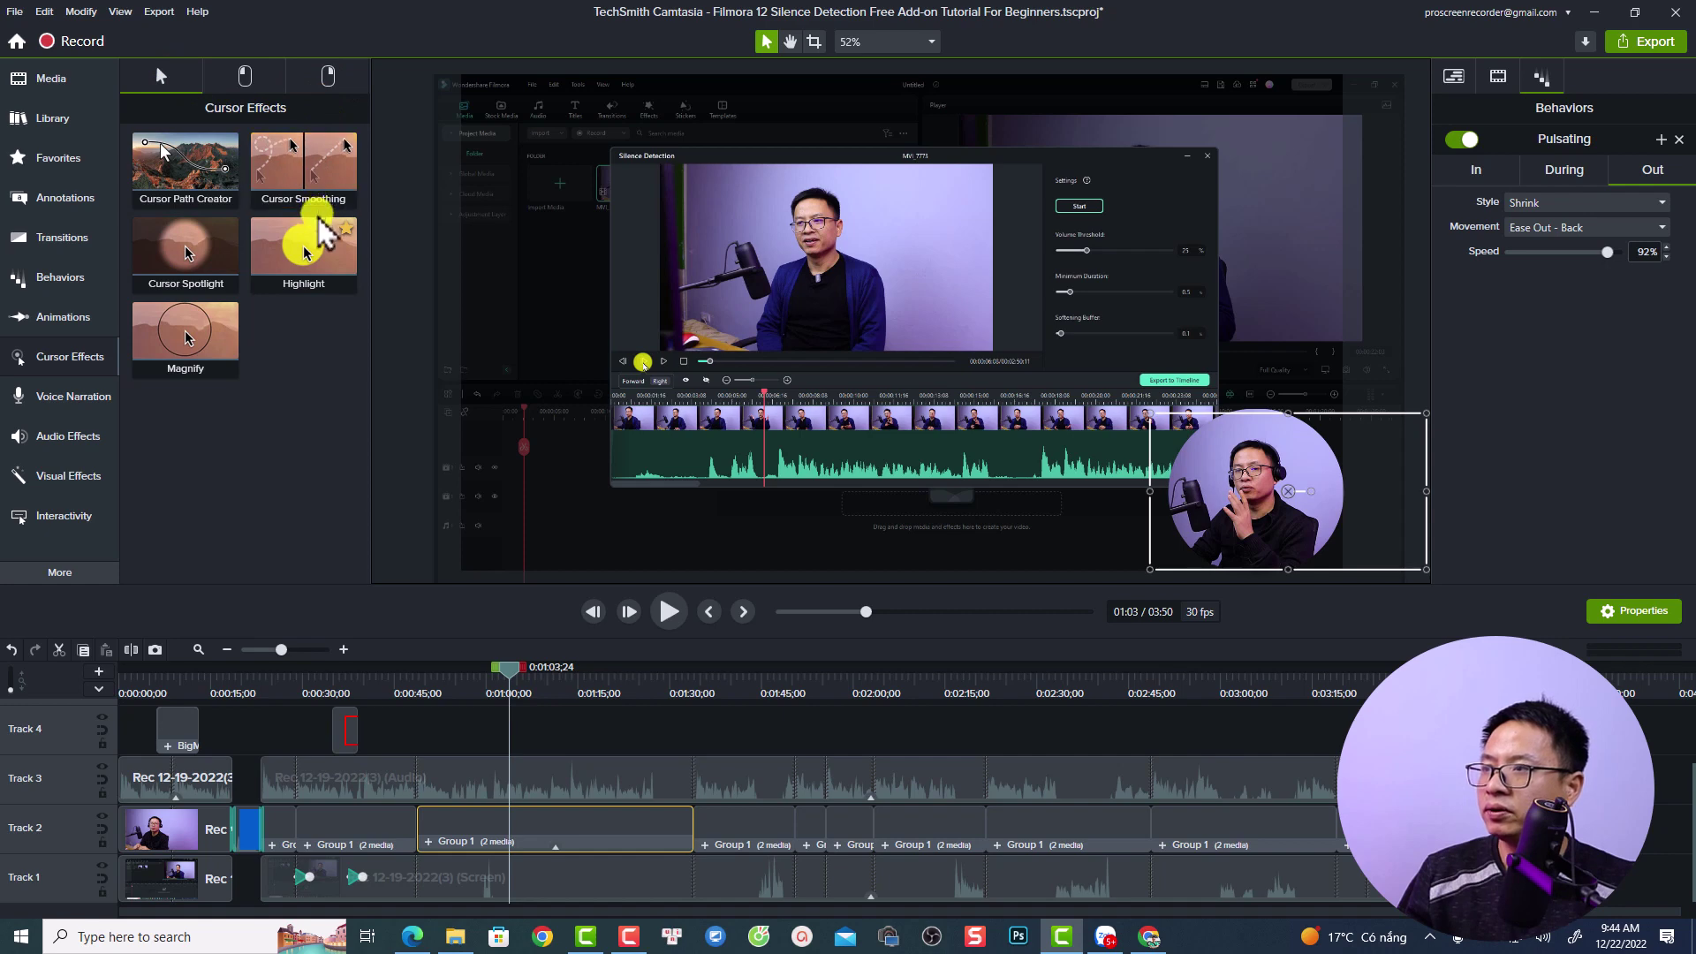
{"action": "left_click_drag", "start_coordinate": [181, 250], "coordinate": [542, 878]}
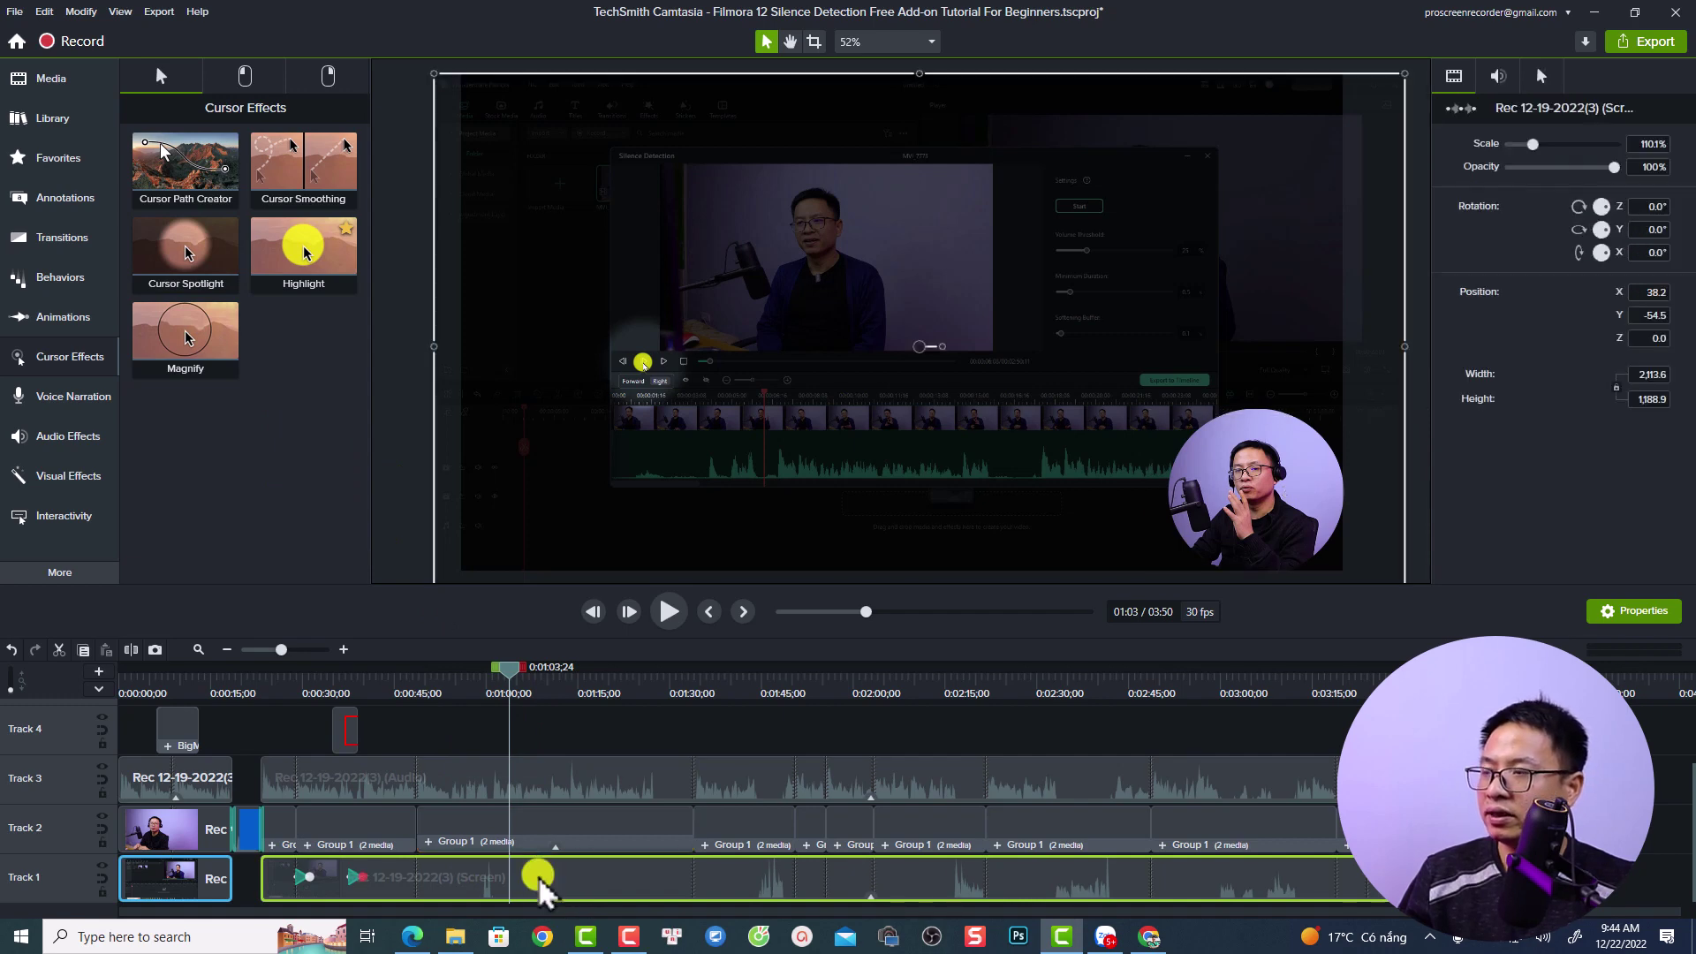
- Examine the voice narration recording options and the available audio effects, including Emphasize and Noise Removal
{"action": "left_click", "coordinate": [75, 399]}
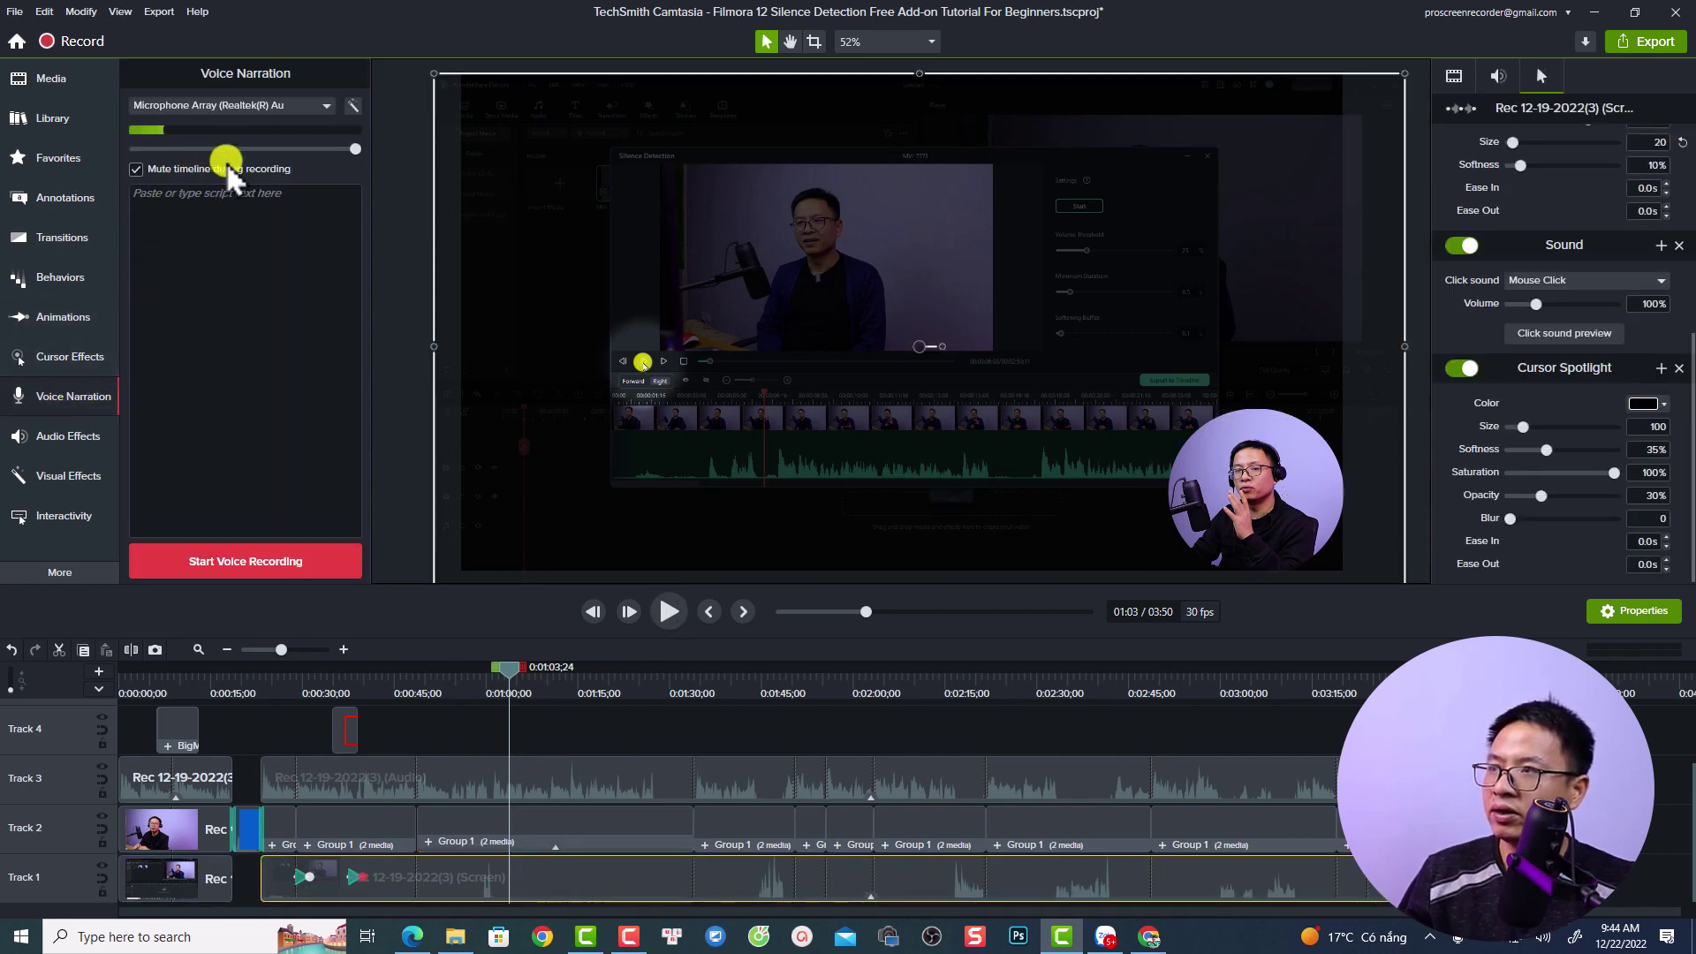
{"action": "left_click", "coordinate": [67, 436]}
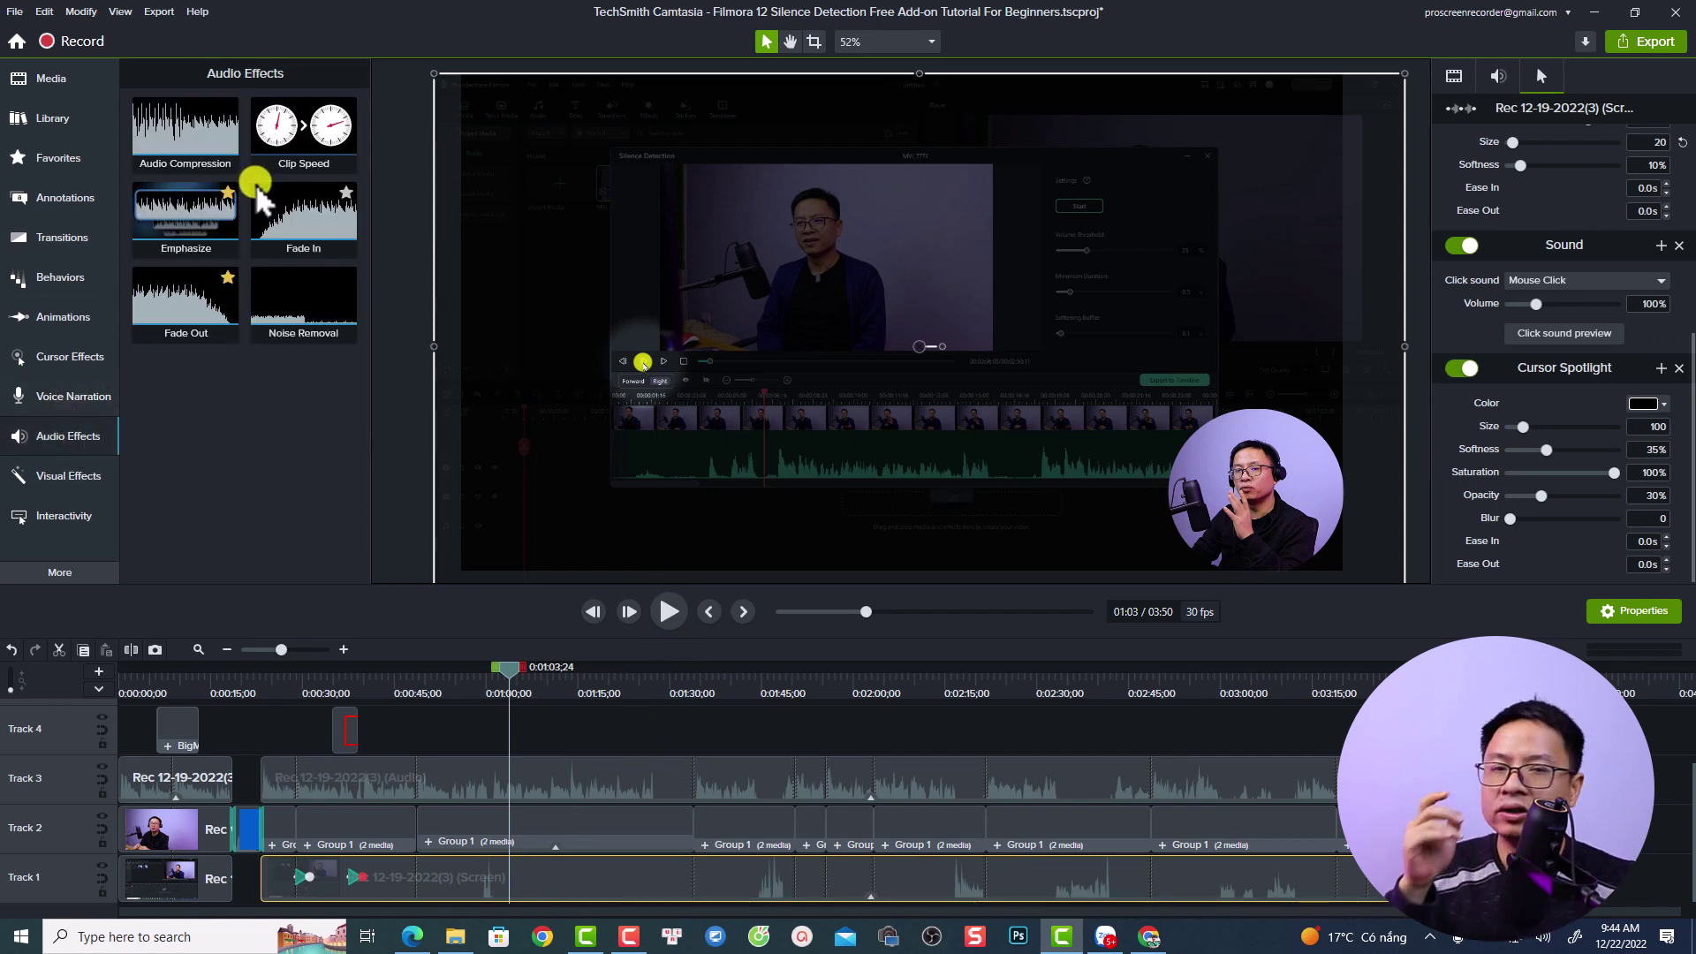
{"action": "left_click", "coordinate": [188, 216]}
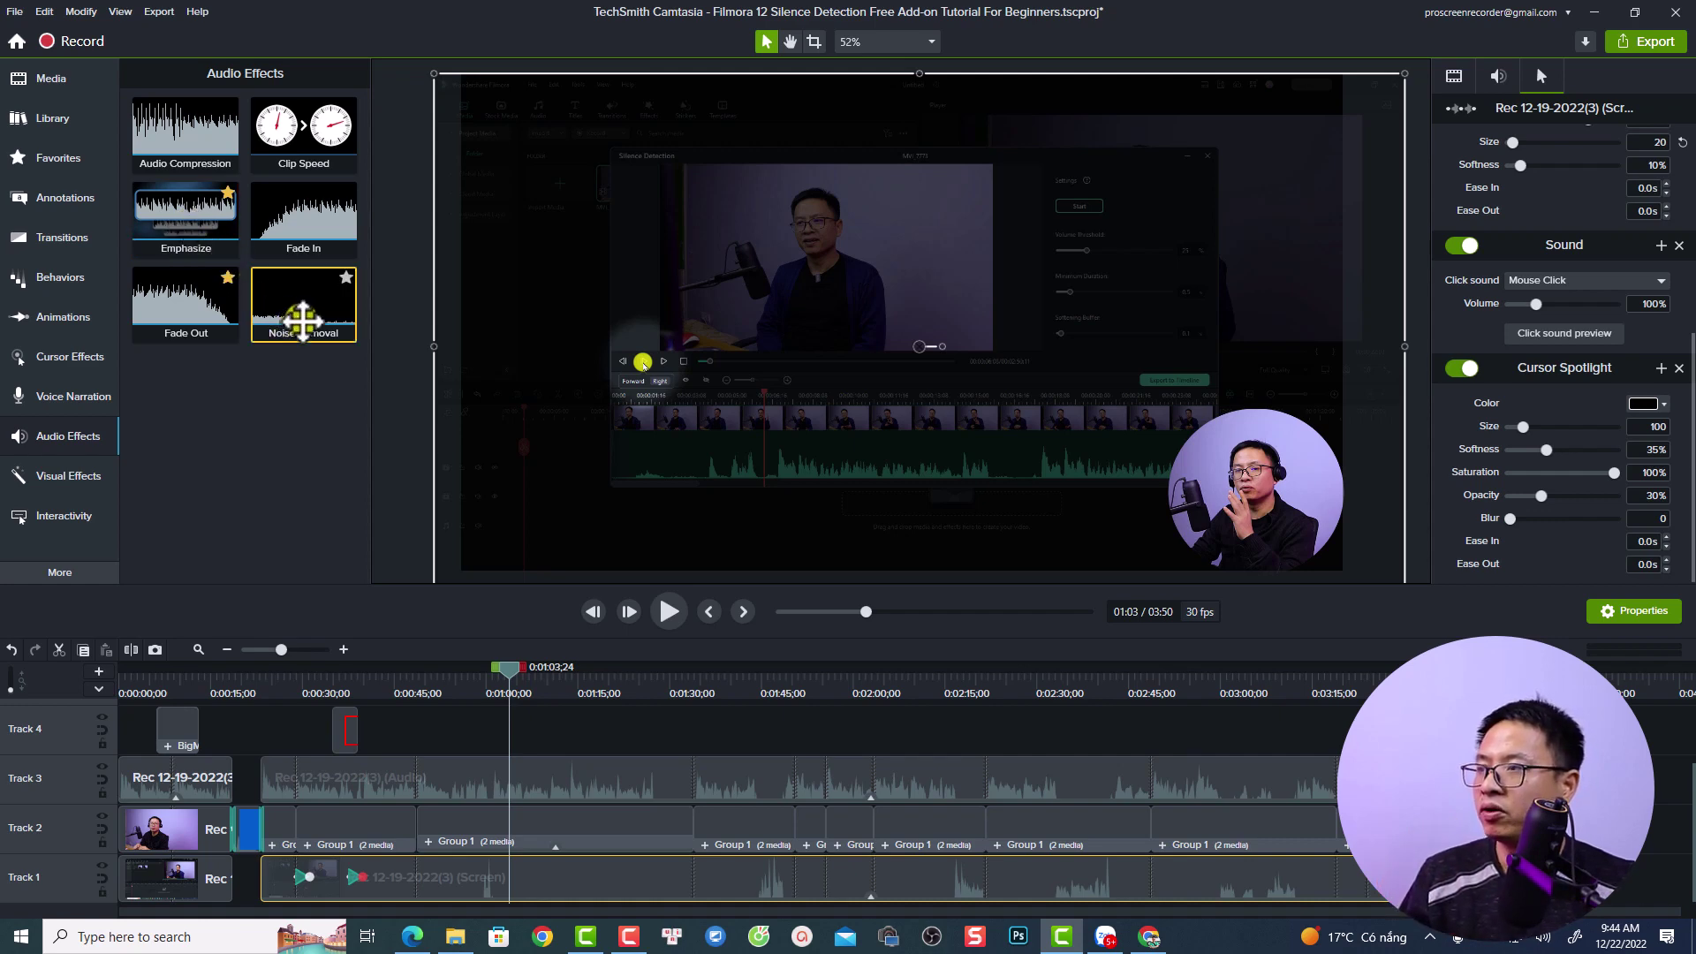
- Look through the visual effects from Blend Mode down to Remove a Color and Spotlight
{"action": "left_click", "coordinate": [67, 478]}
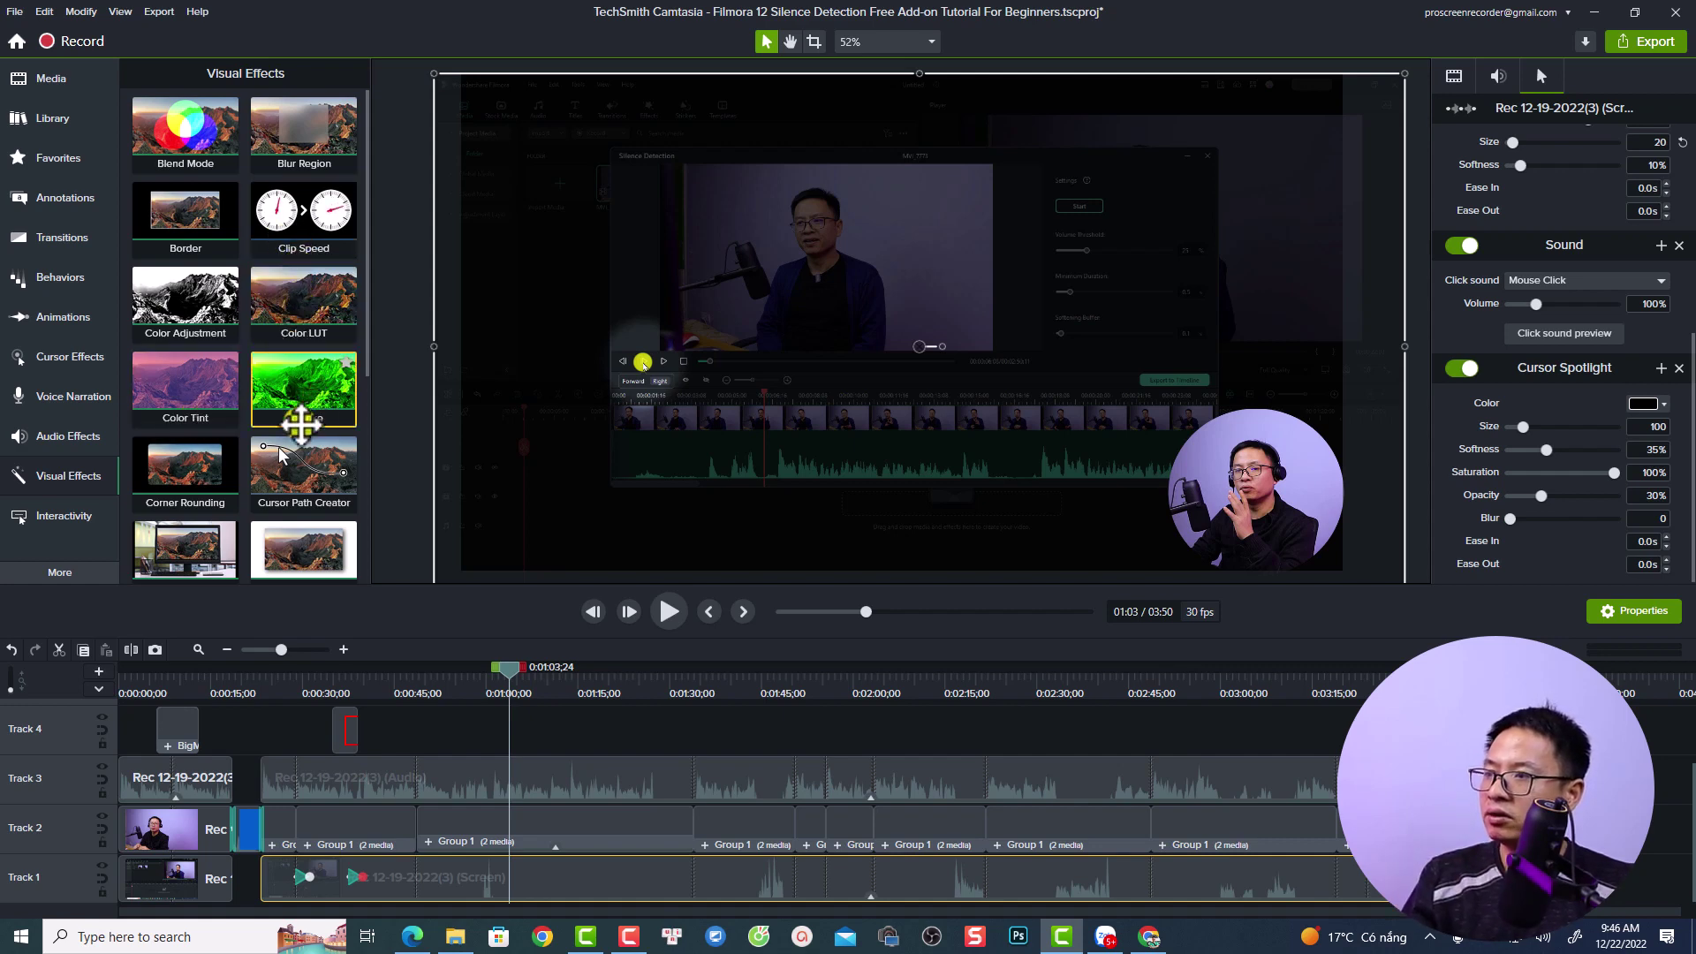
{"action": "scroll", "coordinate": [194, 482], "scroll_direction": "down", "scroll_amount": 1}
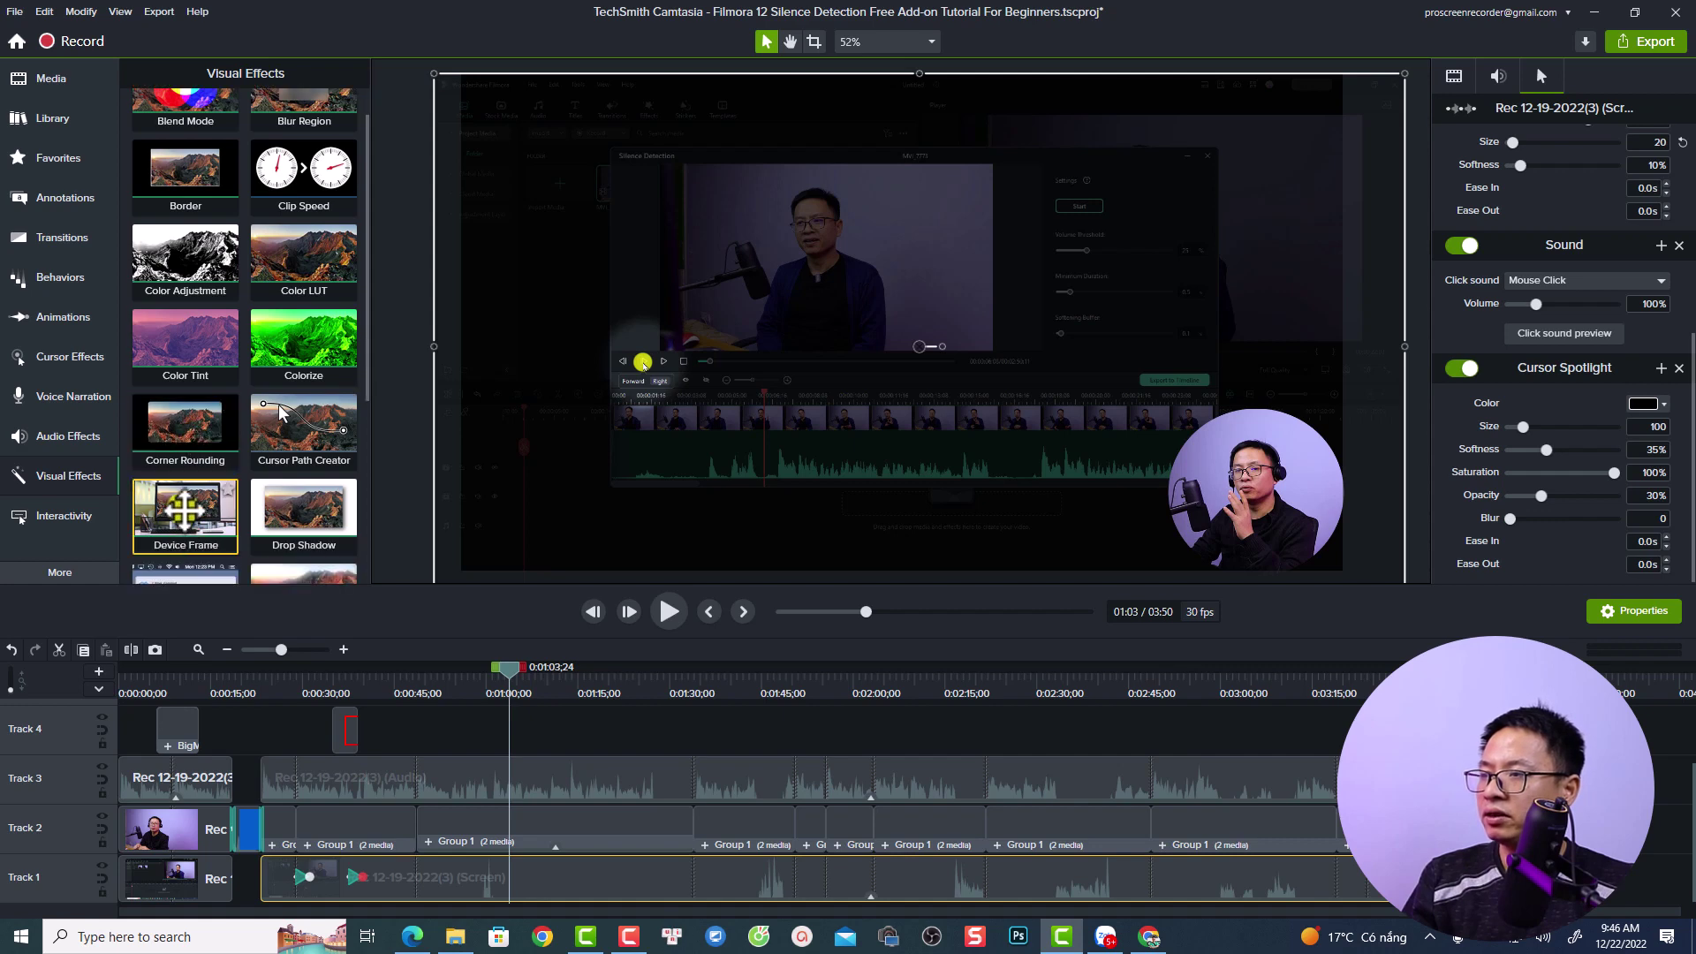
{"action": "scroll", "coordinate": [184, 527], "scroll_direction": "down", "scroll_amount": 4}
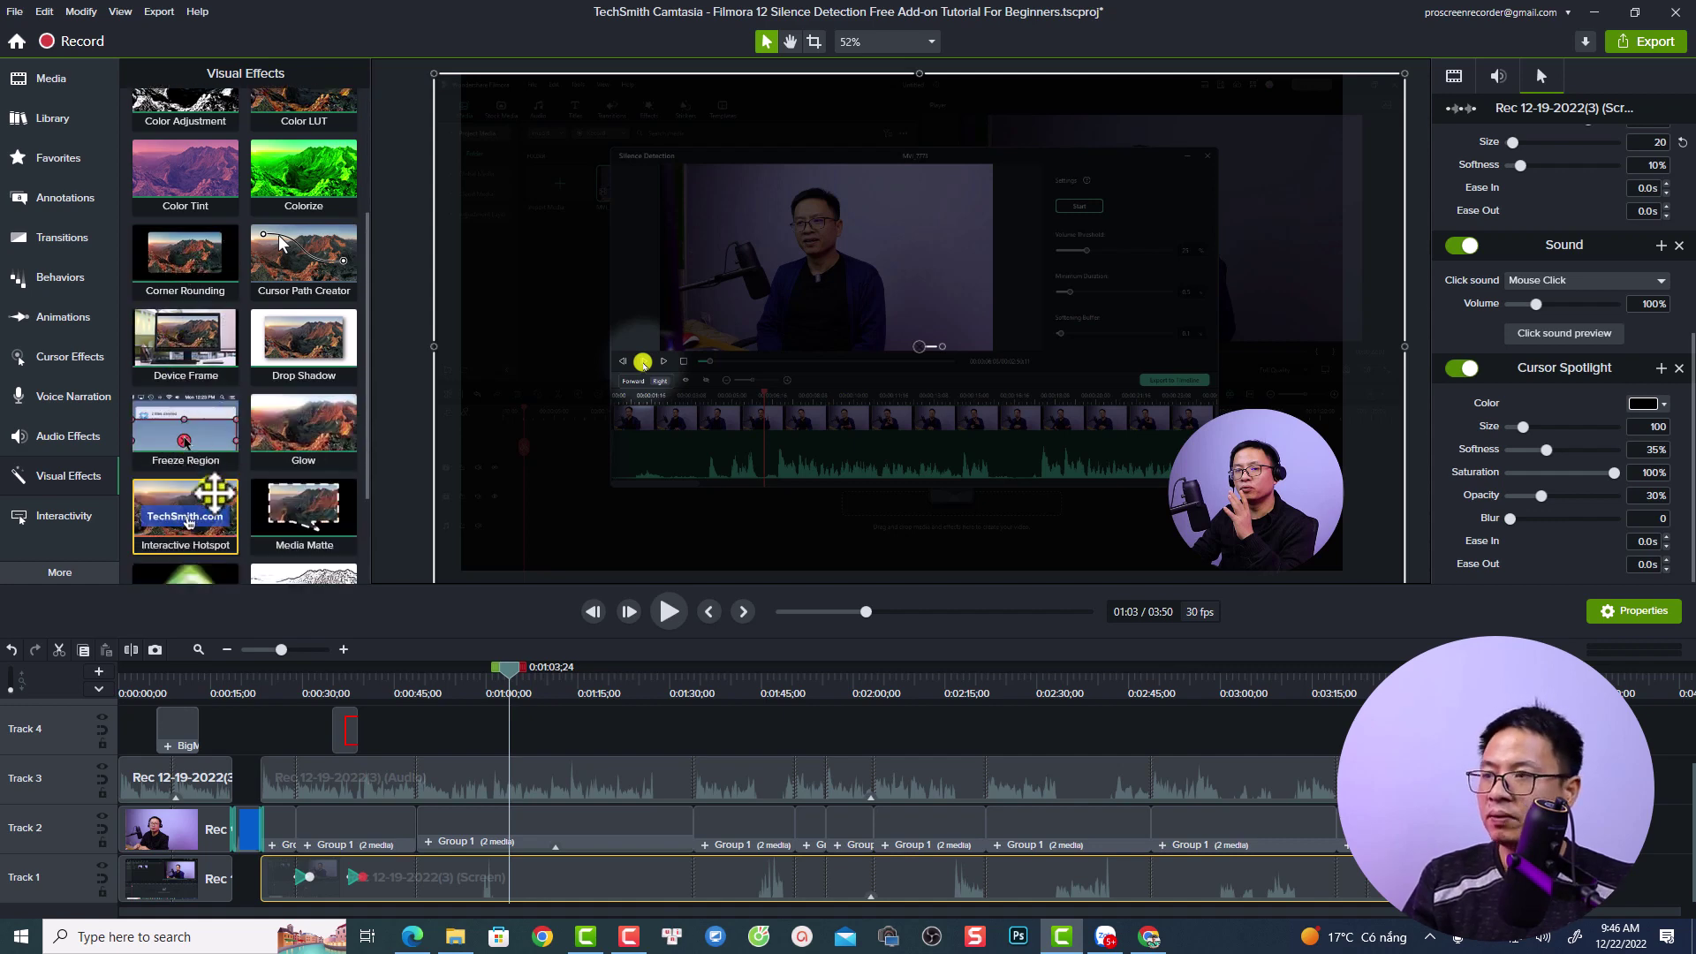
{"action": "scroll", "coordinate": [177, 528], "scroll_direction": "down", "scroll_amount": 3}
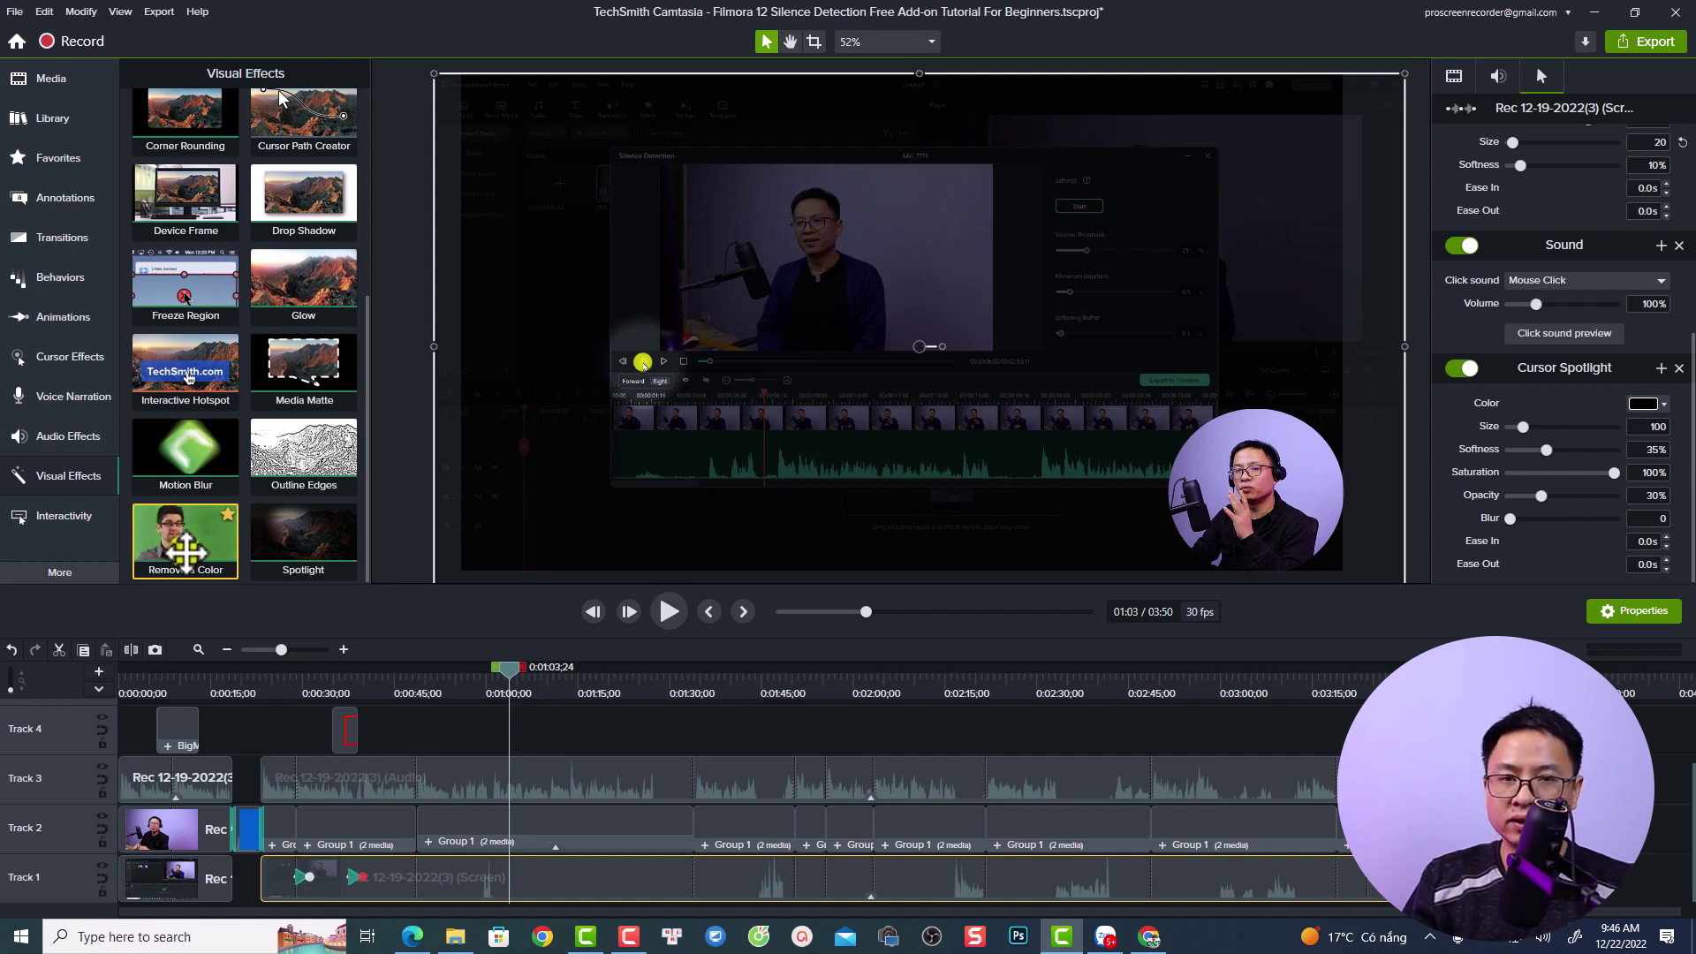
{"action": "left_click", "coordinate": [64, 576]}
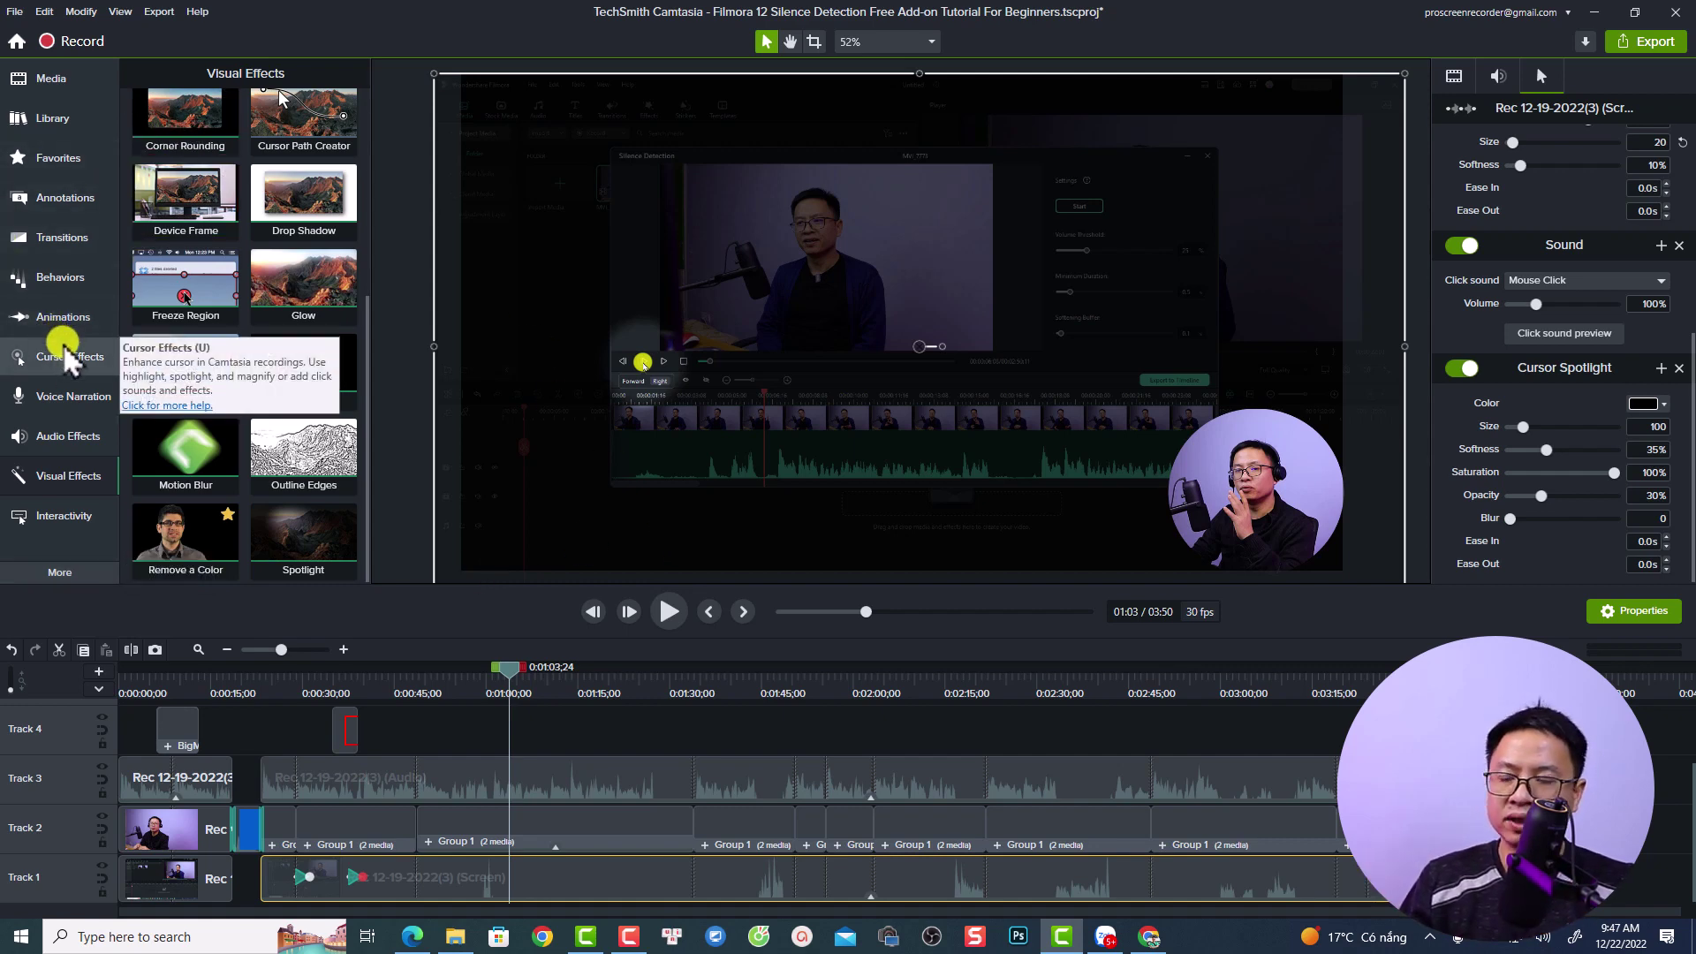
- Clear the timeline by deleting all clips on every track
{"action": "left_click_drag", "start_coordinate": [513, 679], "coordinate": [562, 680]}
{"action": "left_click", "coordinate": [602, 719]}
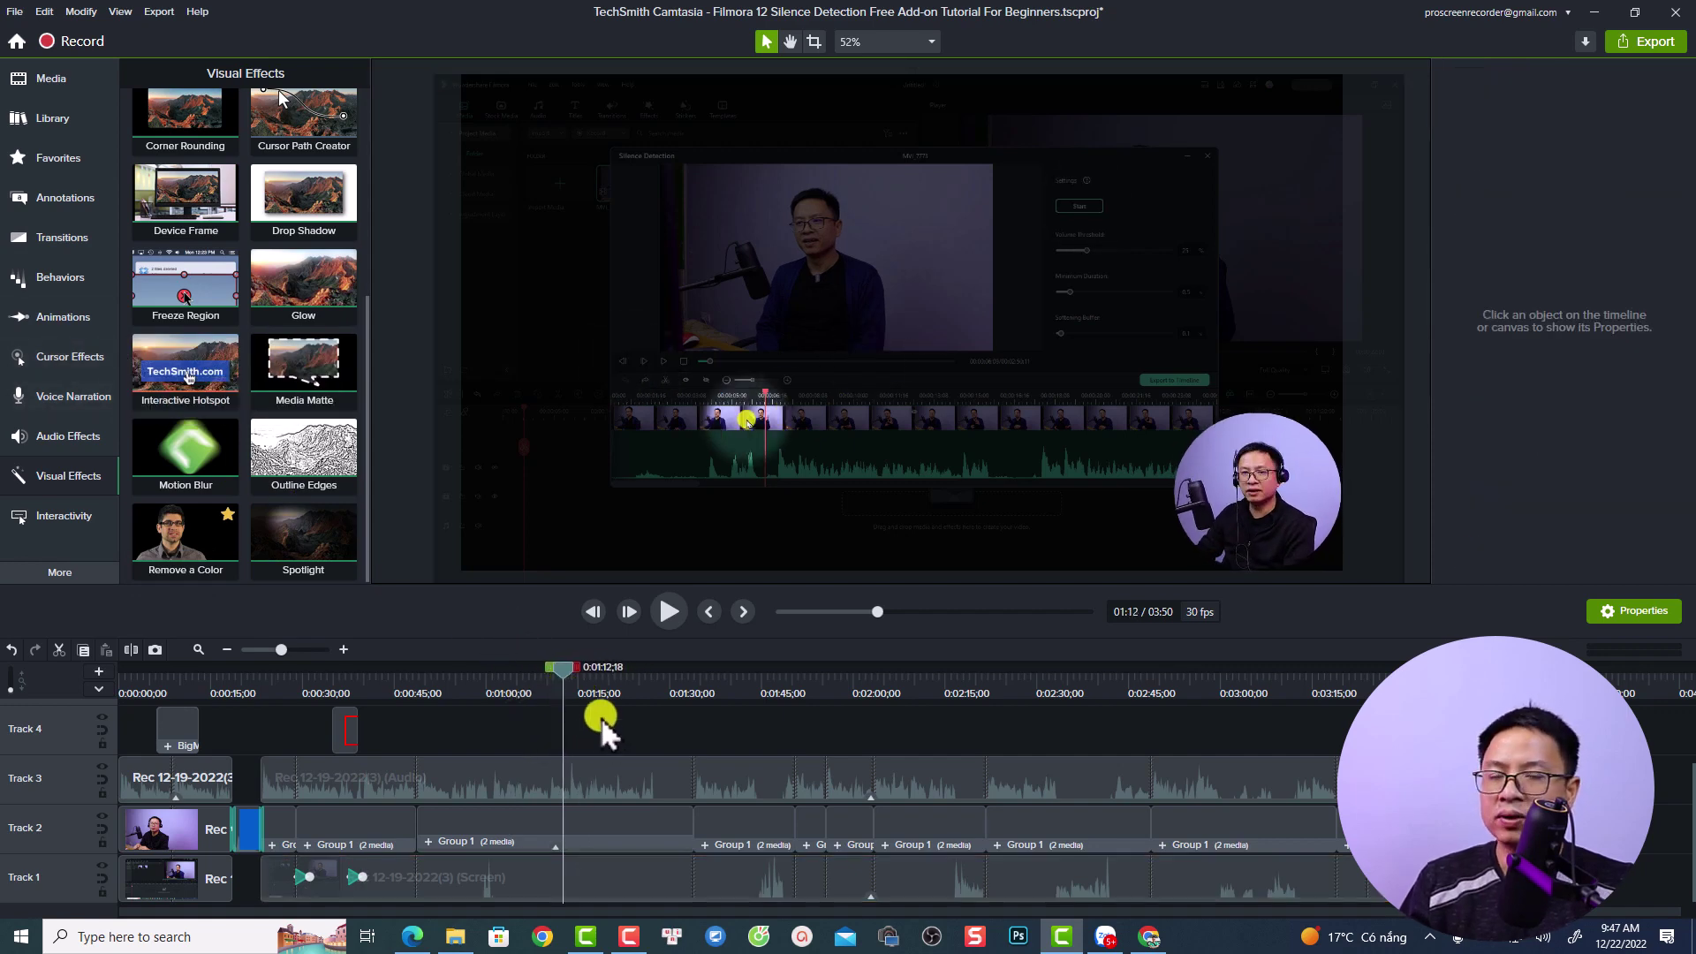
{"action": "left_click_drag", "start_coordinate": [682, 739], "coordinate": [602, 879]}
{"action": "scroll", "coordinate": [795, 791], "scroll_direction": "down", "scroll_amount": 3}
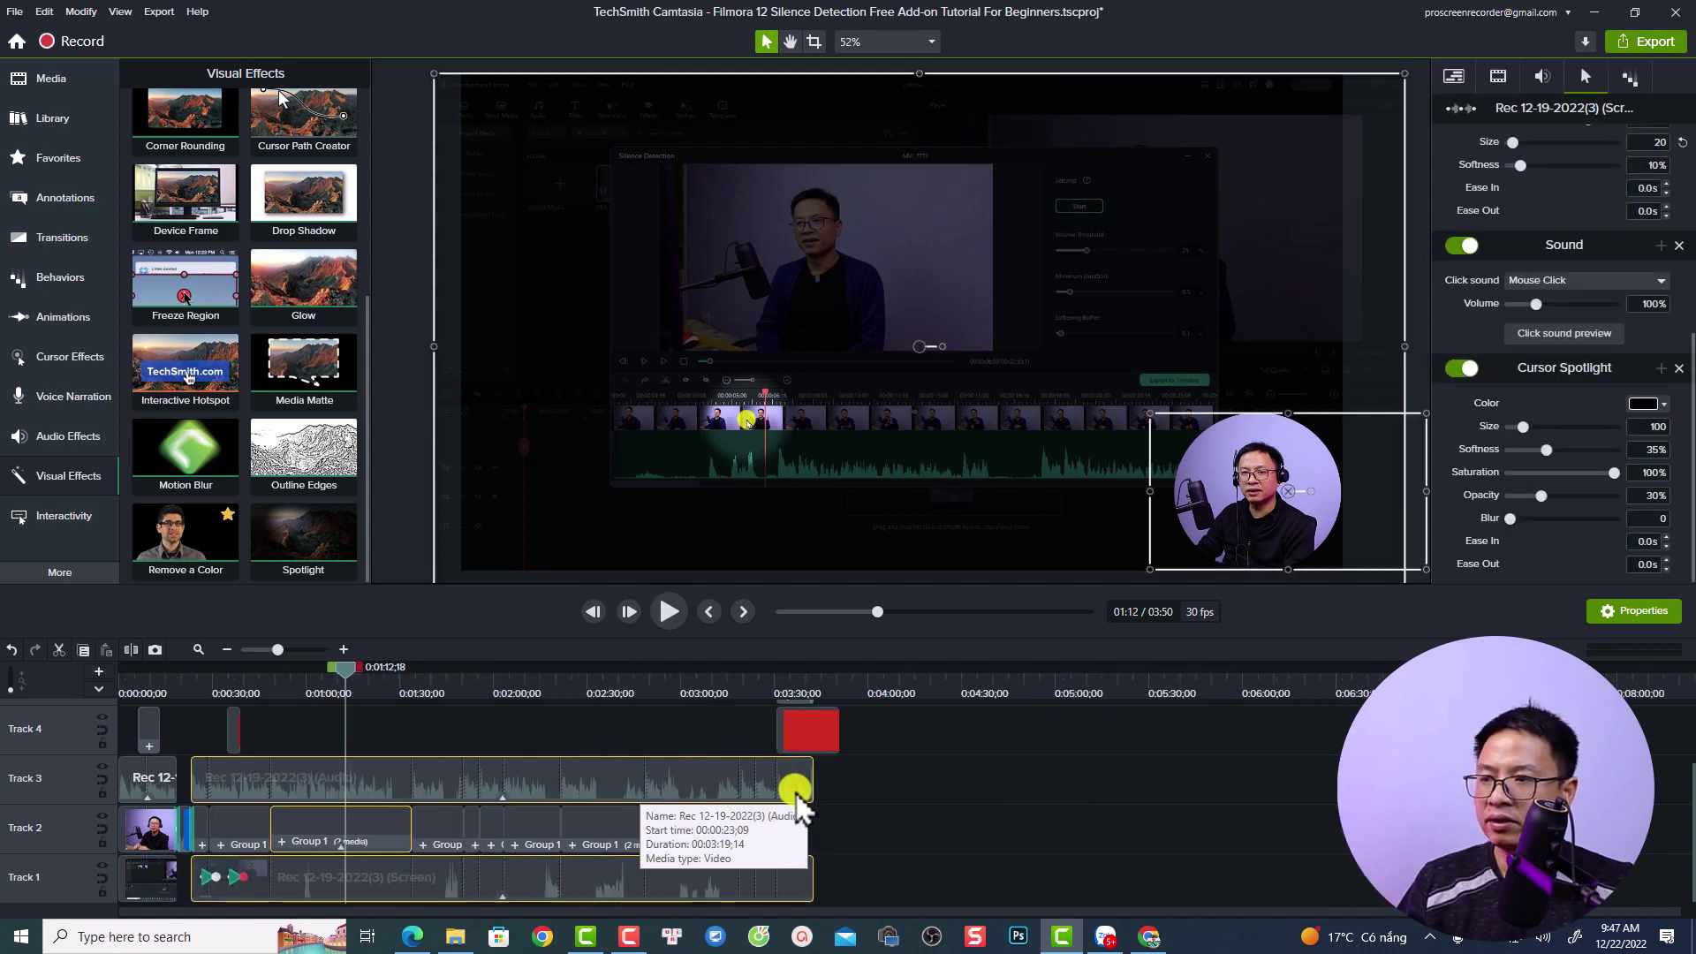
{"action": "key", "text": "ctrl+a"}
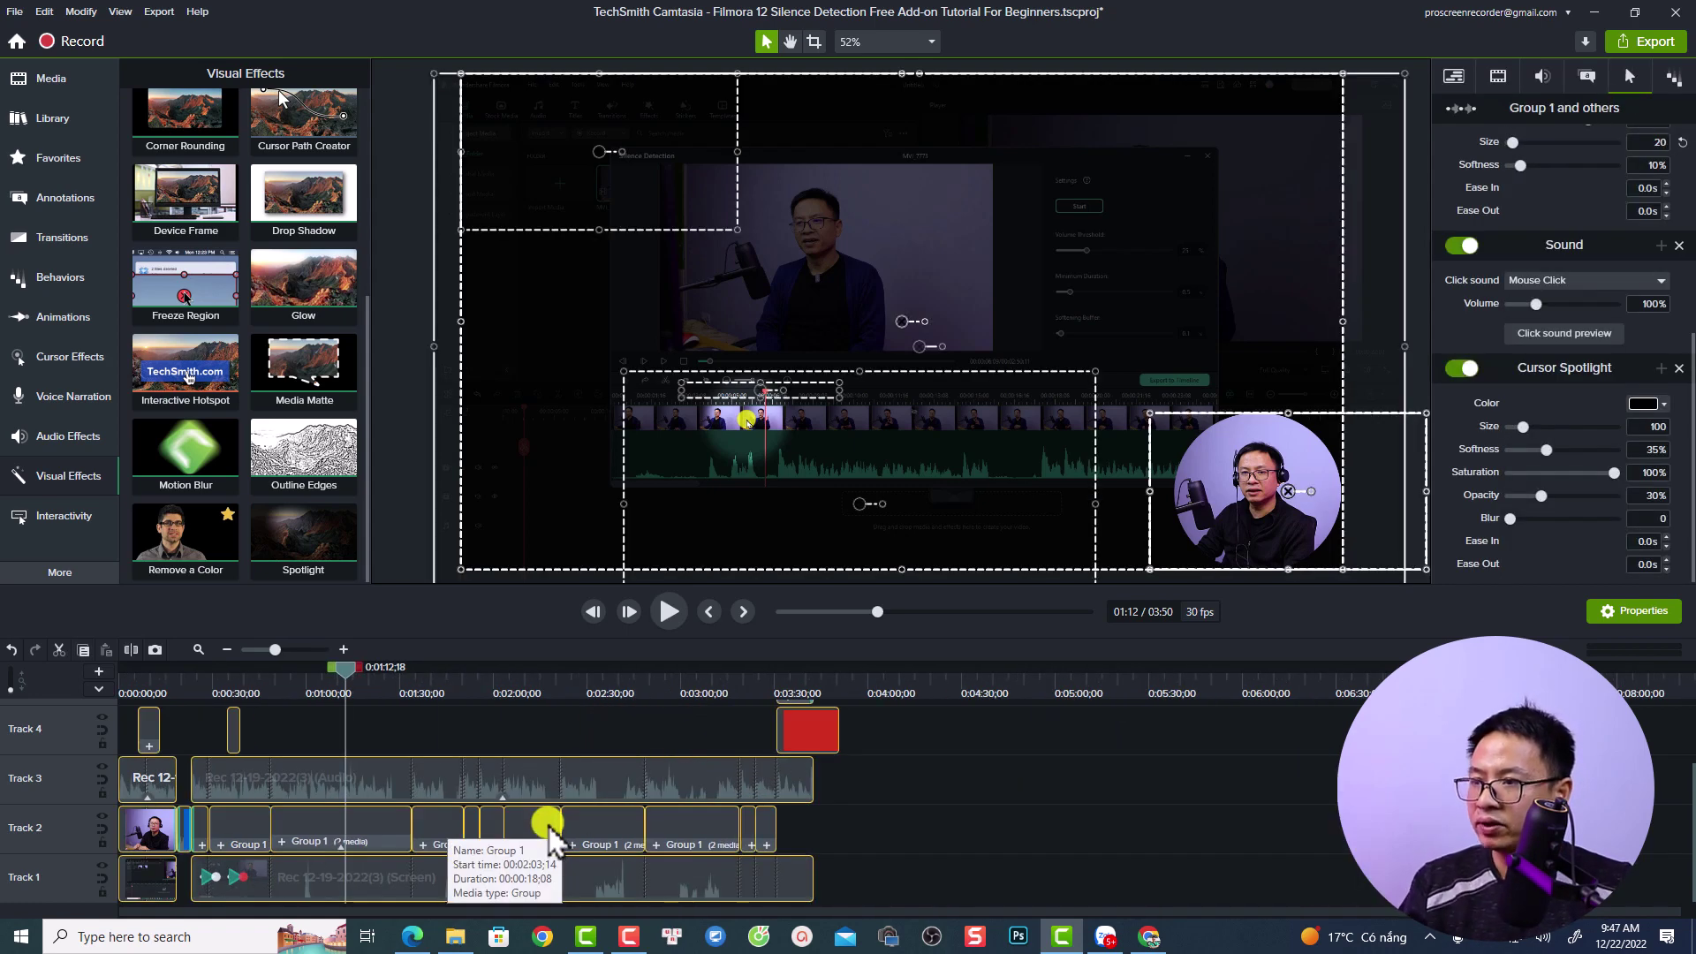
{"action": "key", "text": "Delete"}
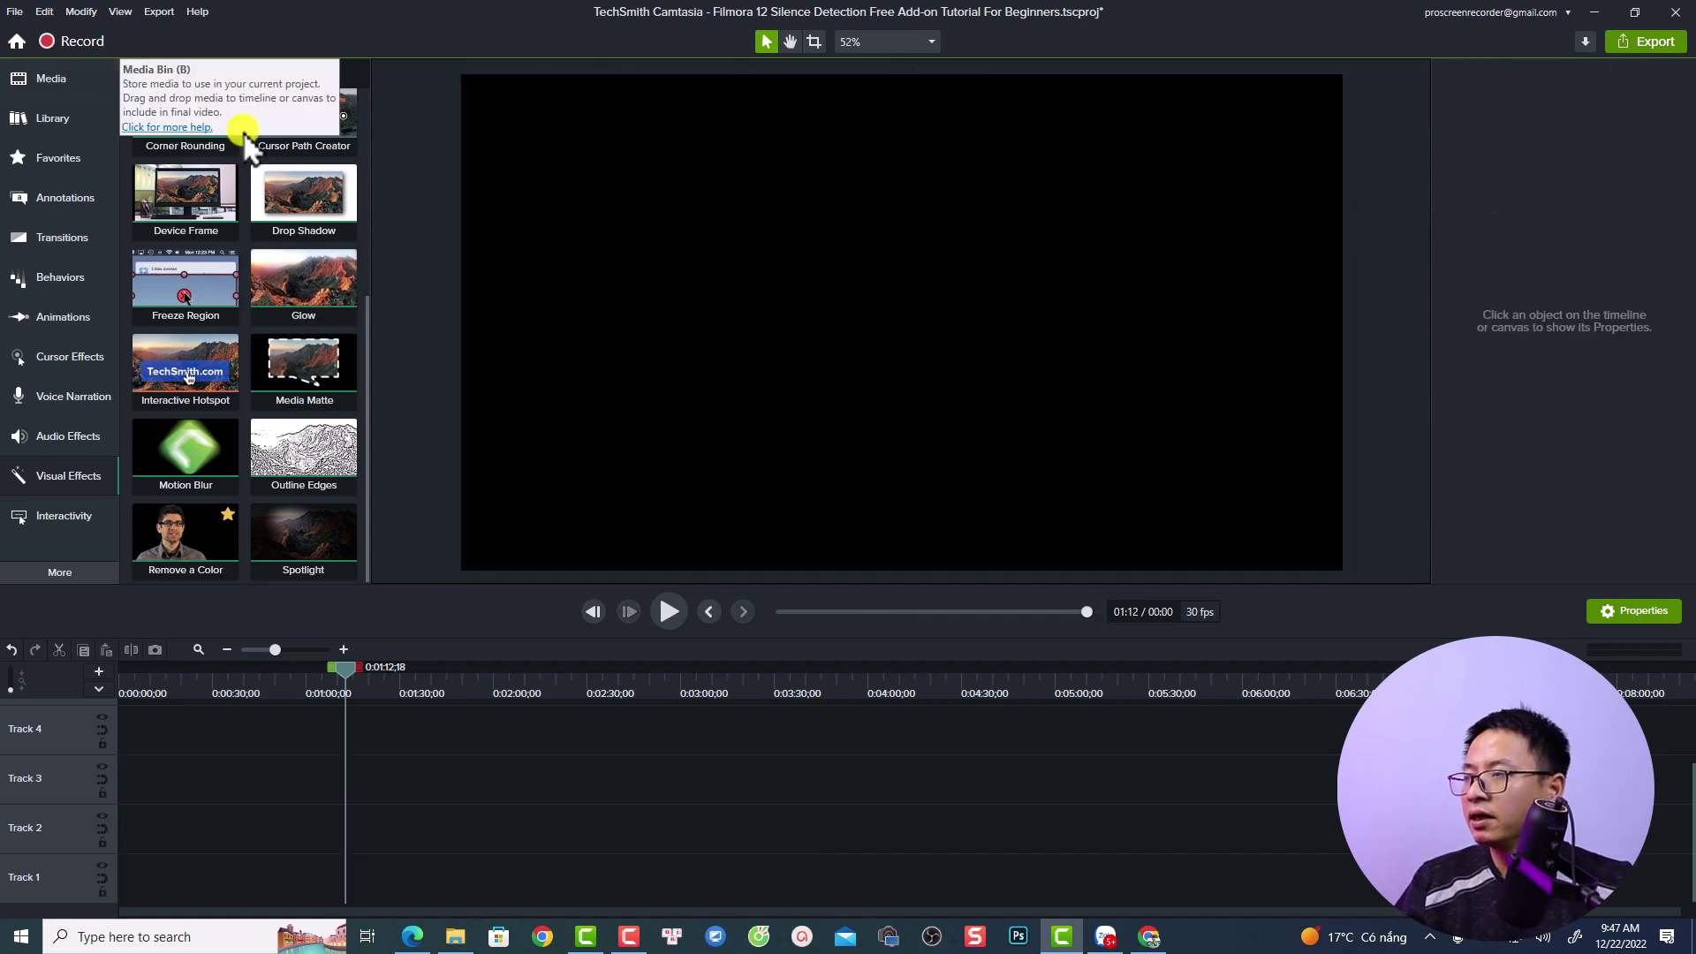
- Save the emptied project as a separate Camtasia project file called "new project" in the Camtasia documents folder
{"action": "left_click", "coordinate": [15, 12]}
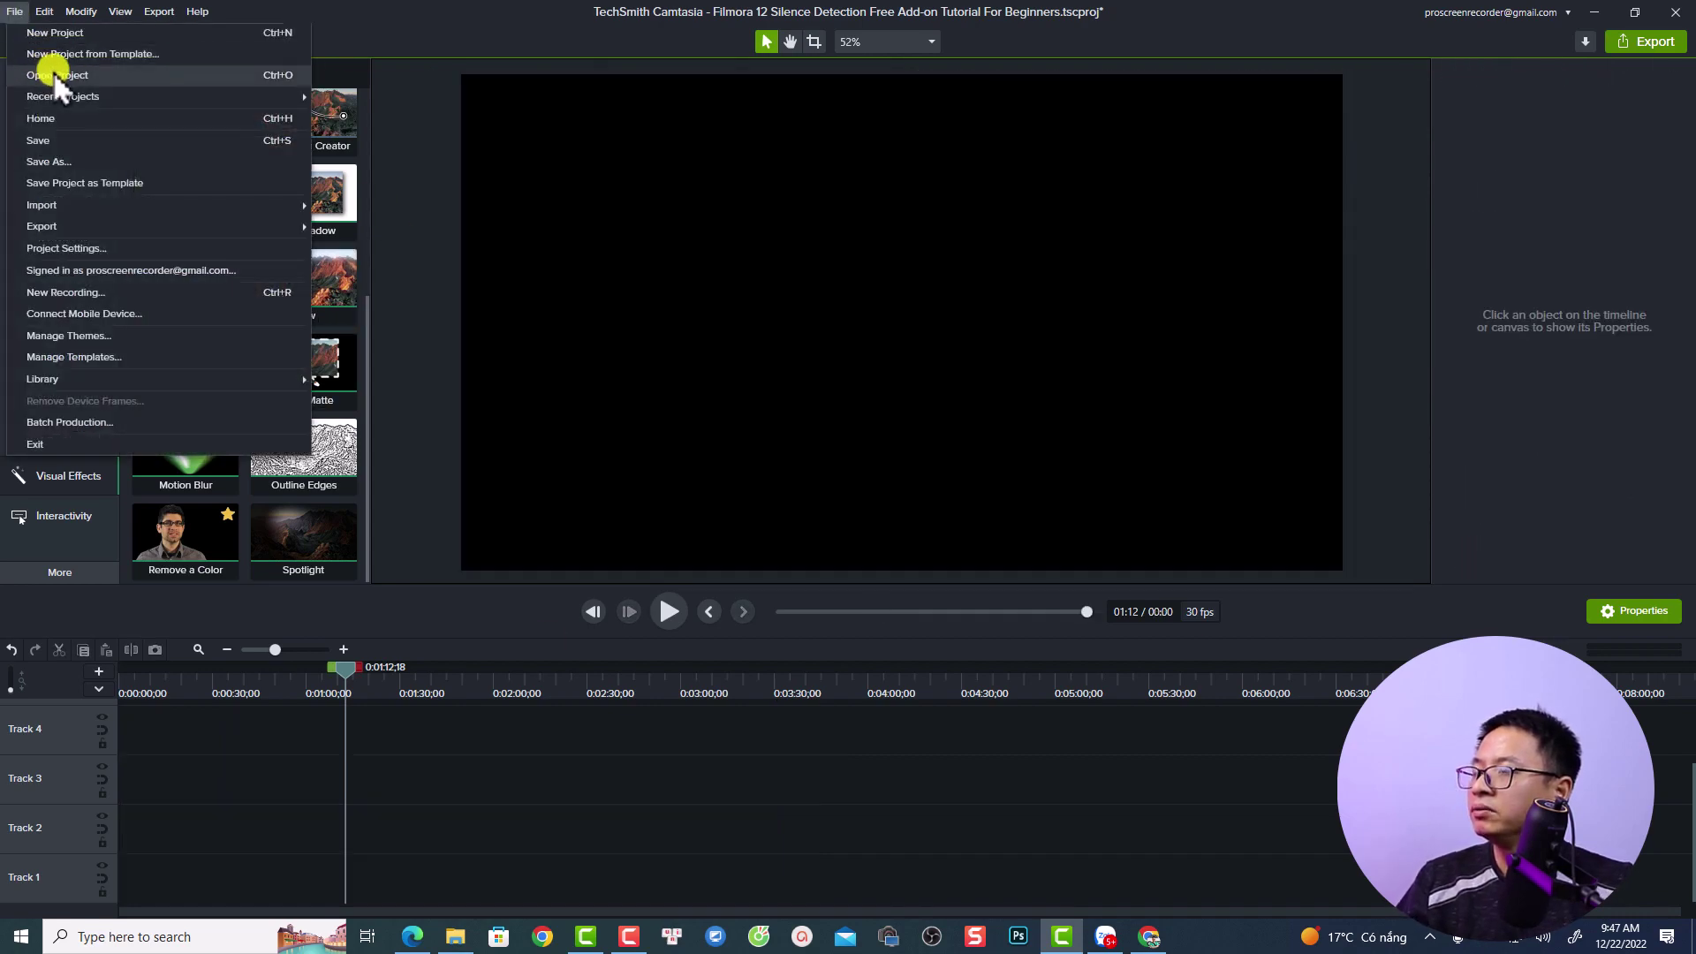
{"action": "left_click", "coordinate": [69, 160]}
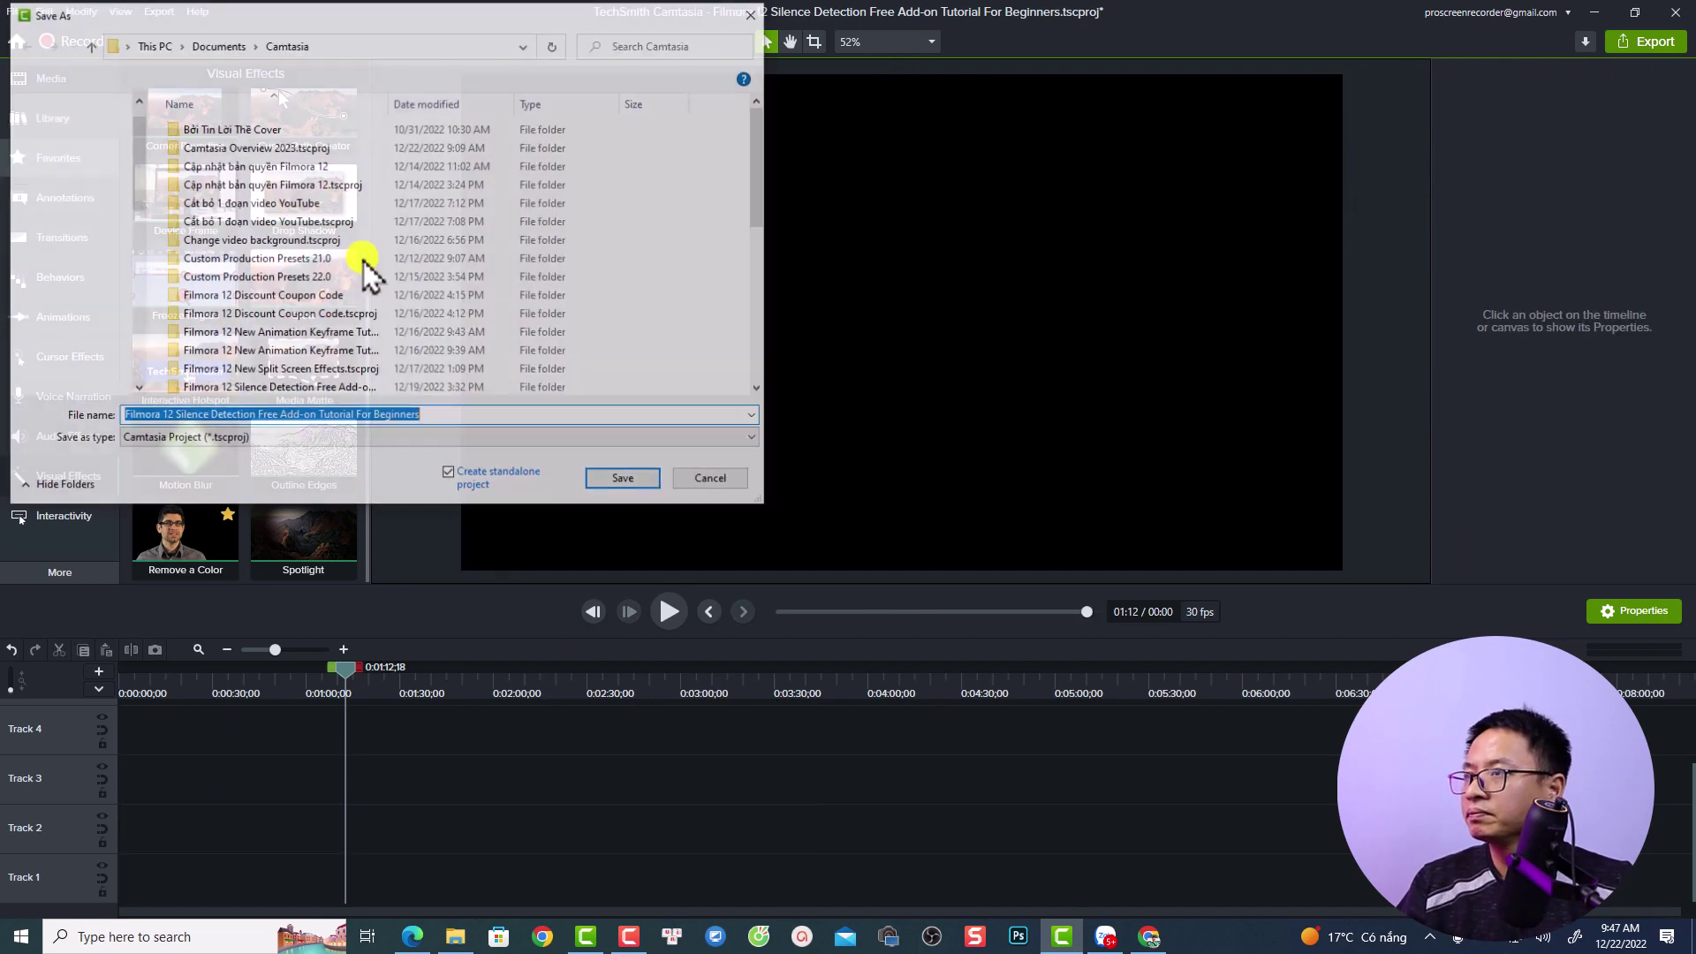
{"action": "type", "text": "new pr"}
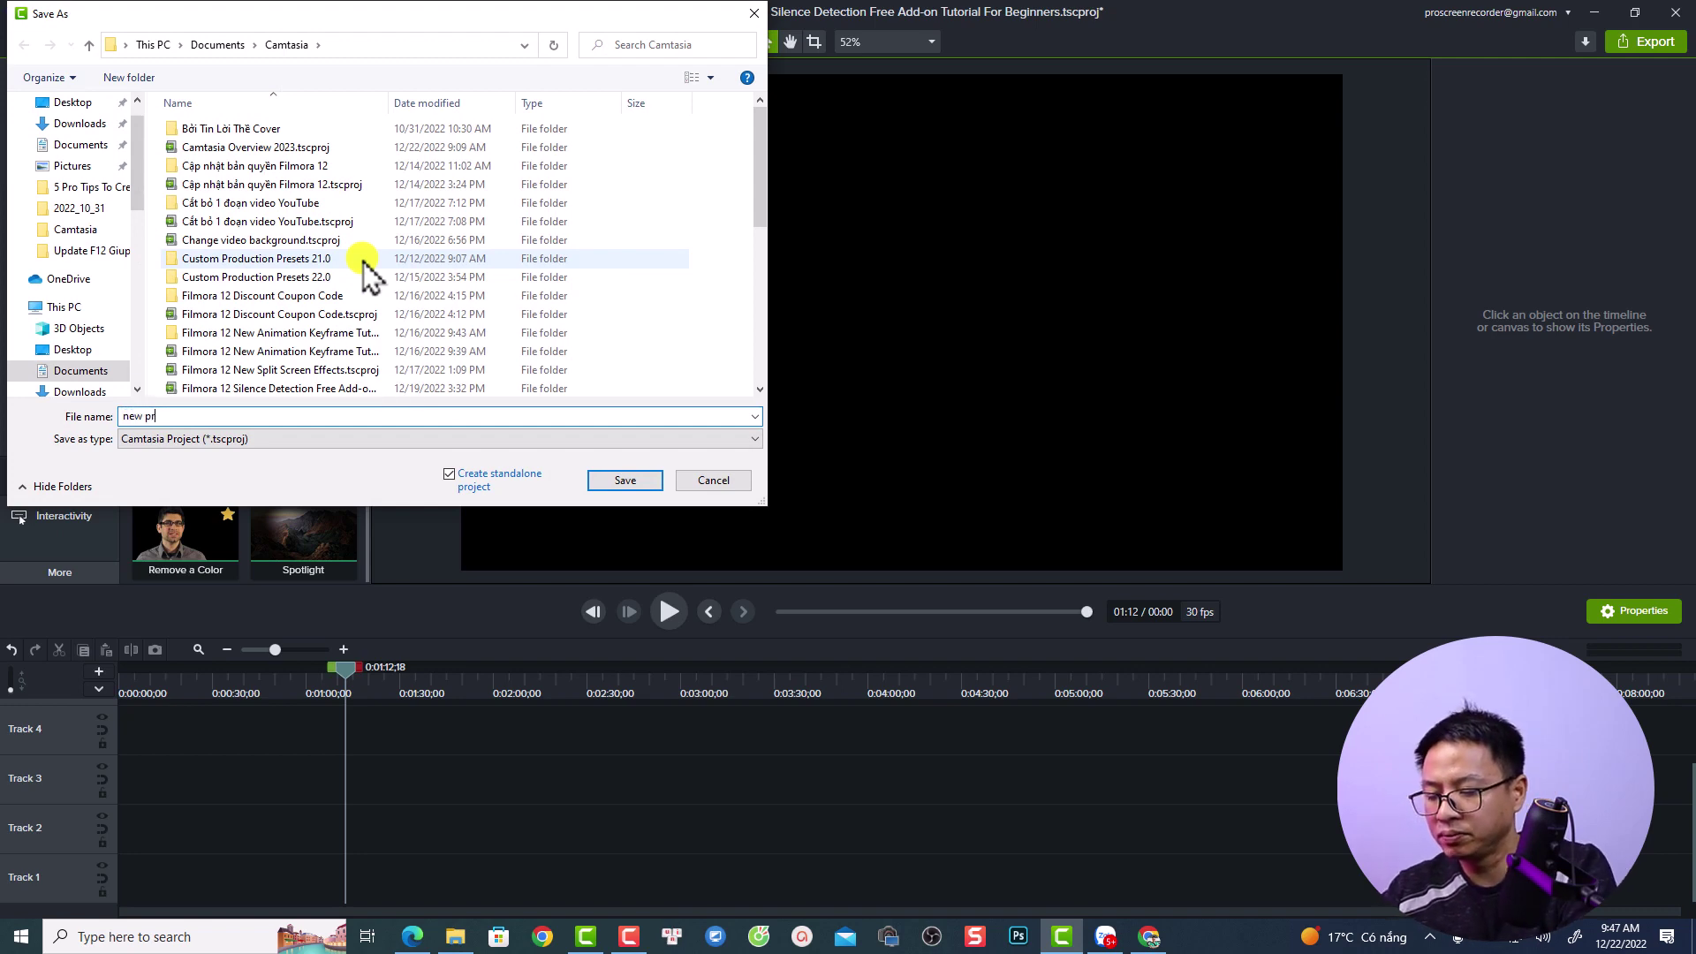
{"action": "type", "text": "oject"}
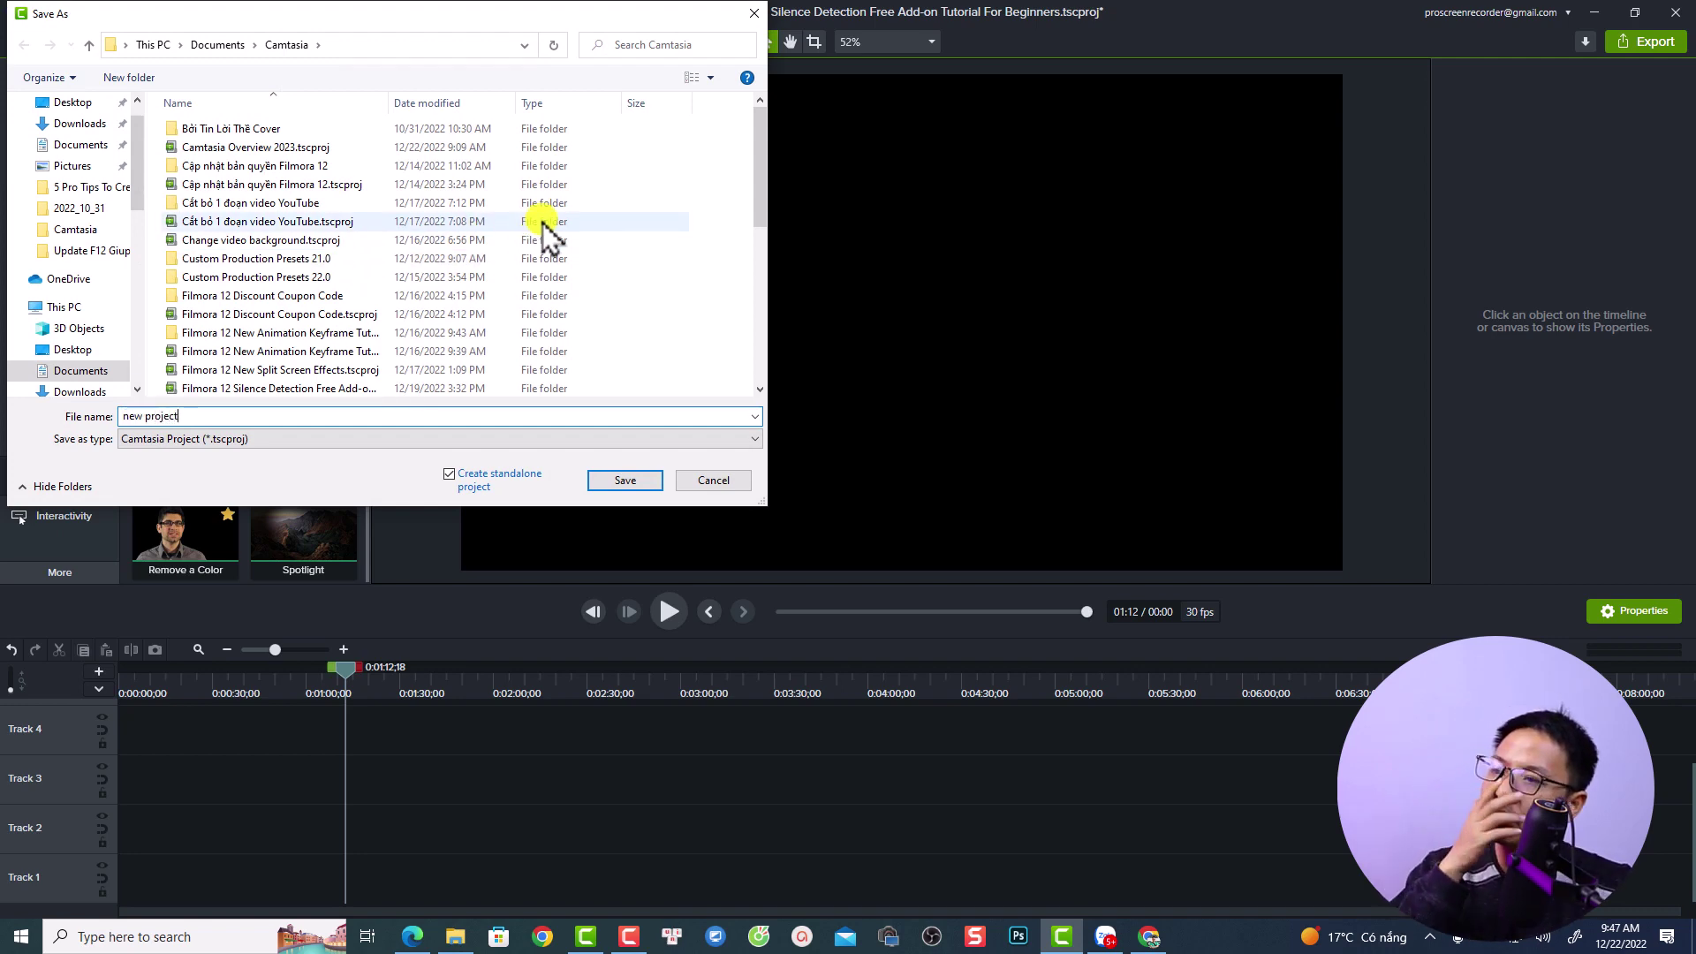
{"action": "left_click", "coordinate": [641, 481]}
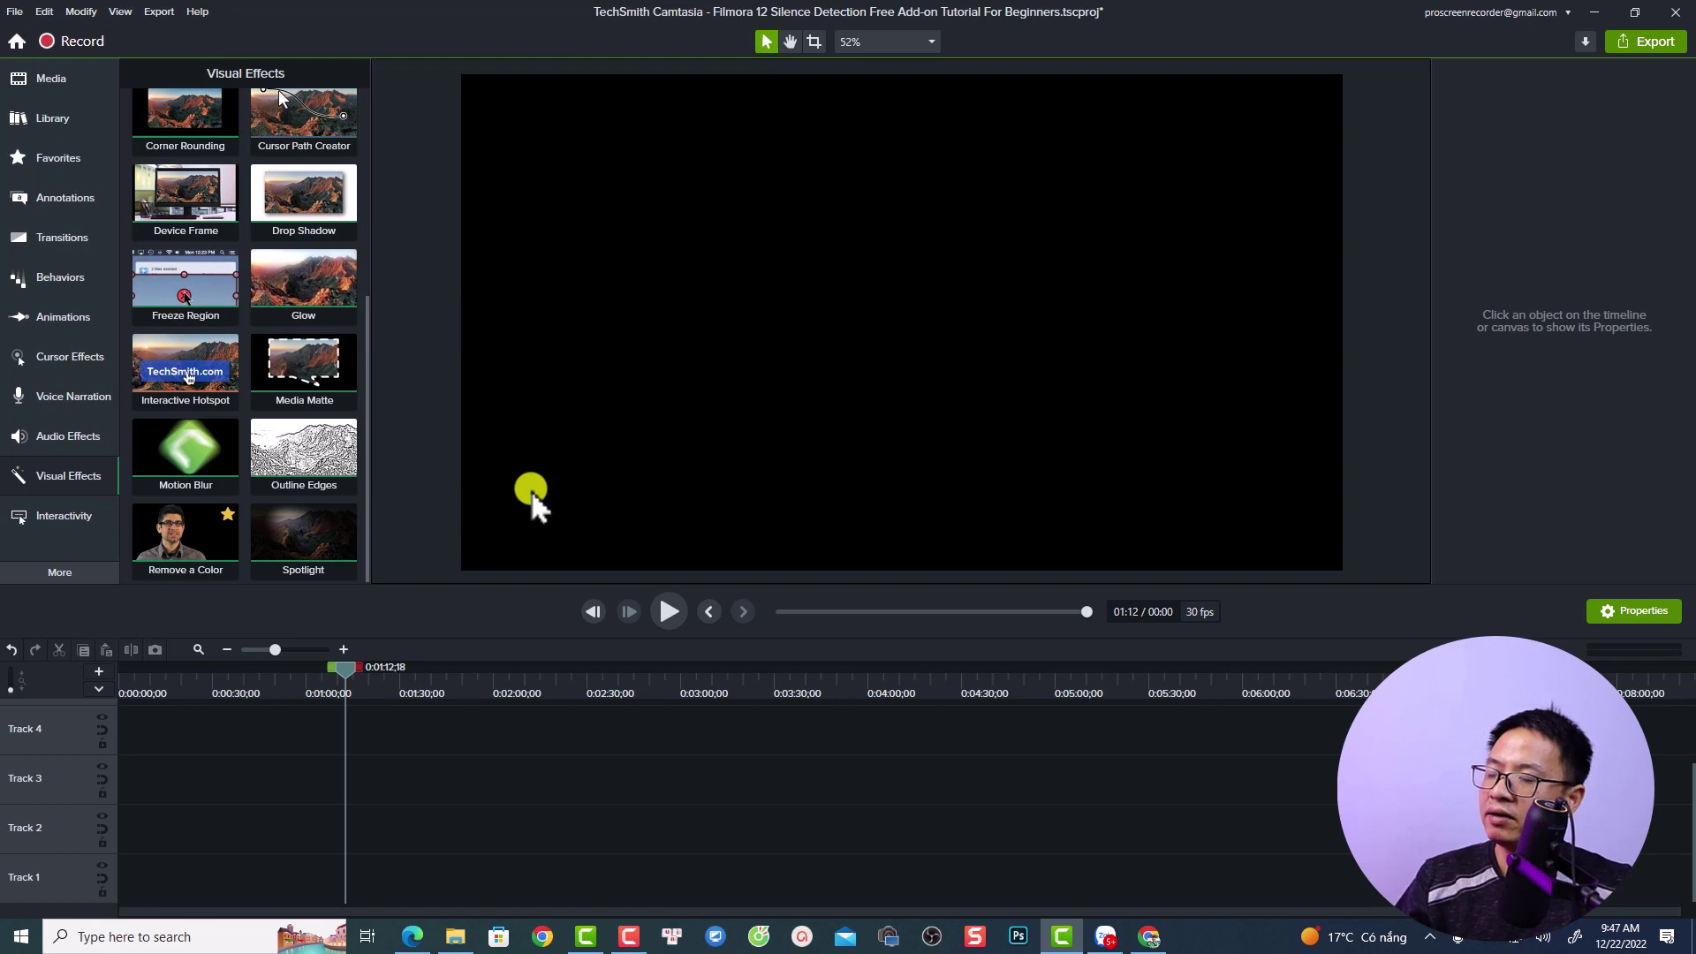
{"action": "left_click", "coordinate": [973, 559]}
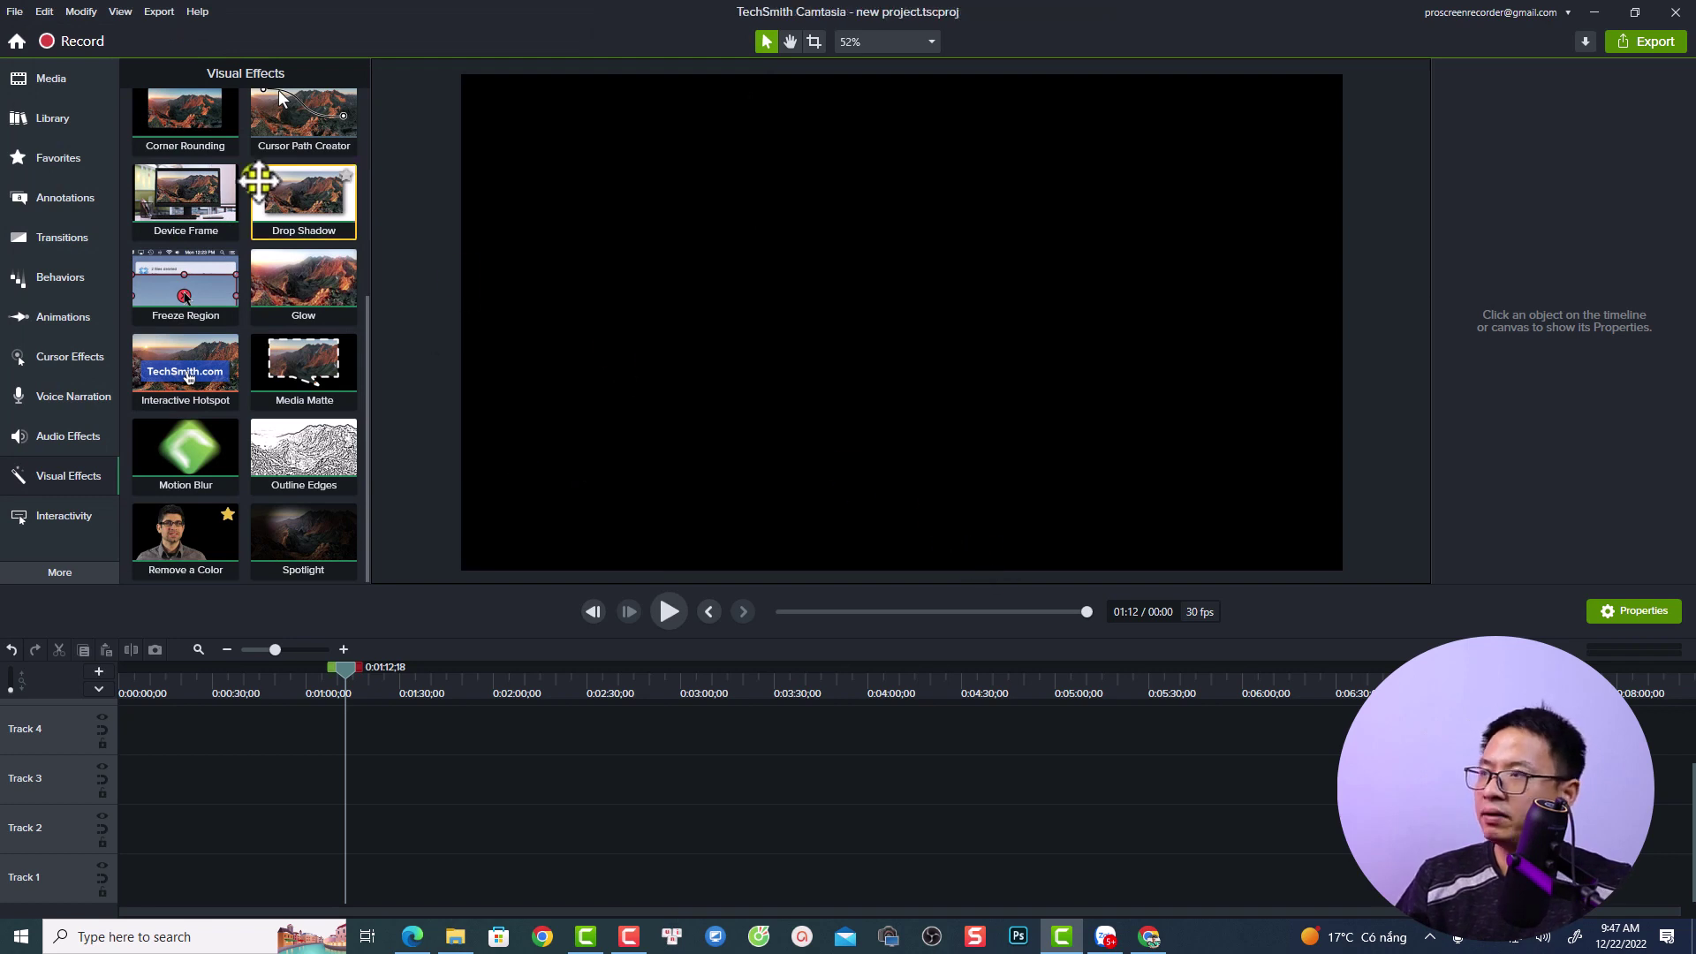
- Add the screen recording Rec 12-19-2022(3) from the media bin to the timeline and remove all empty tracks
{"action": "left_click", "coordinate": [55, 79]}
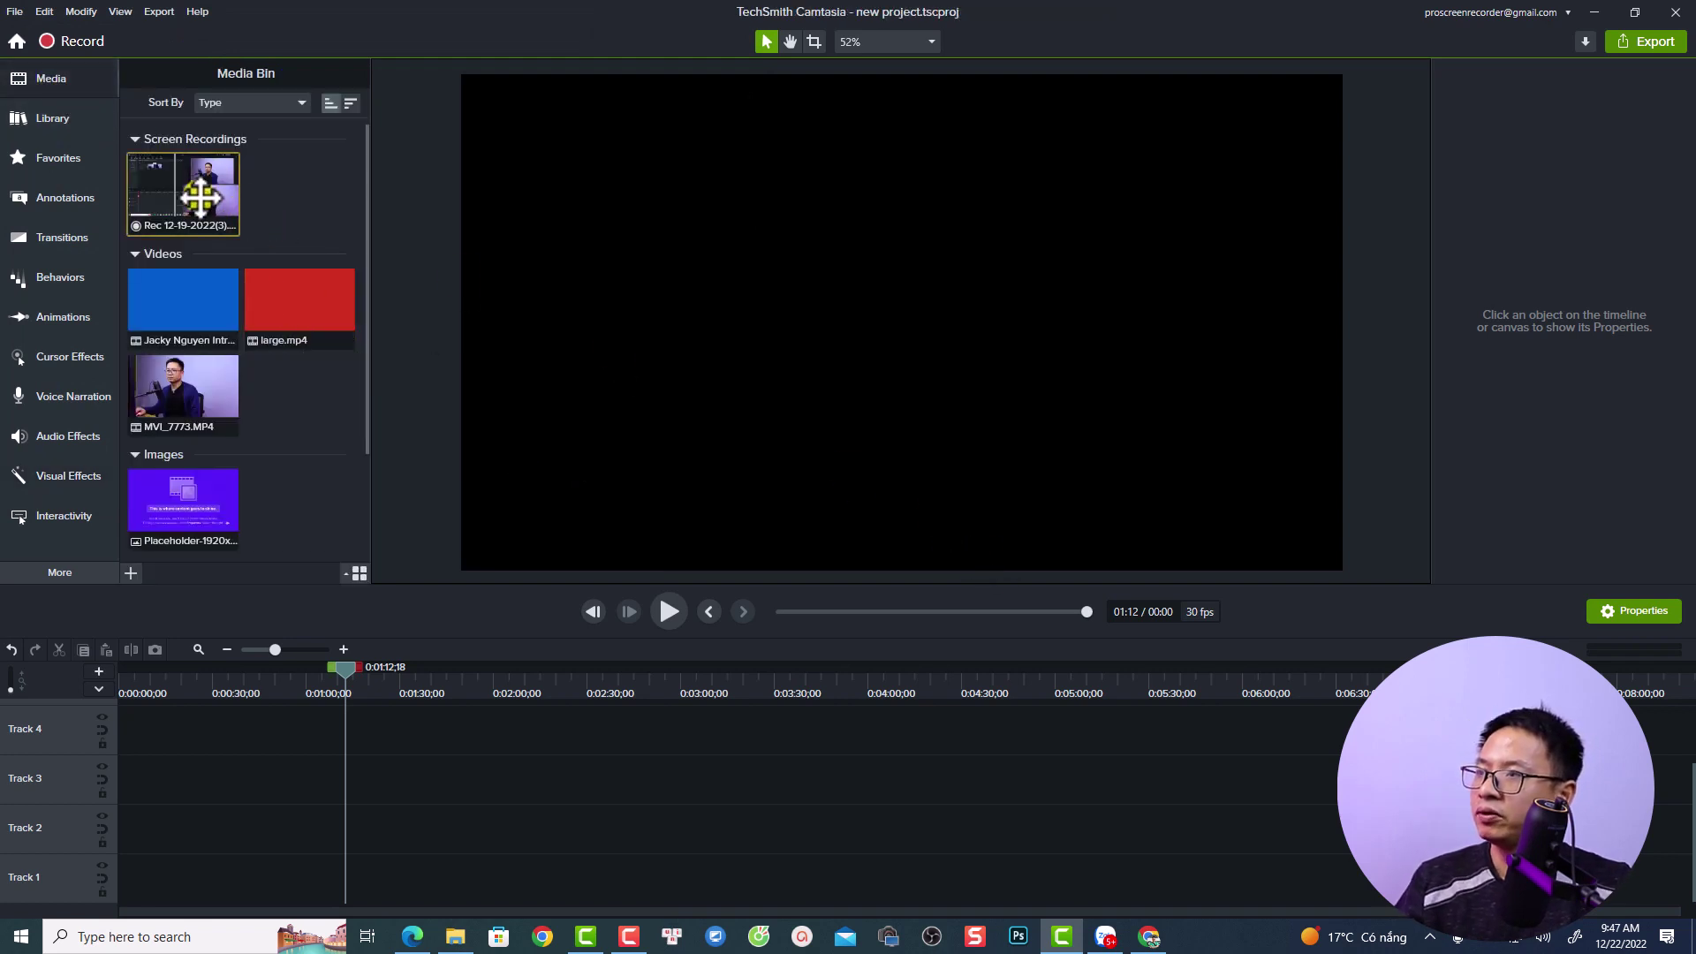
{"action": "left_click_drag", "start_coordinate": [198, 202], "coordinate": [107, 806]}
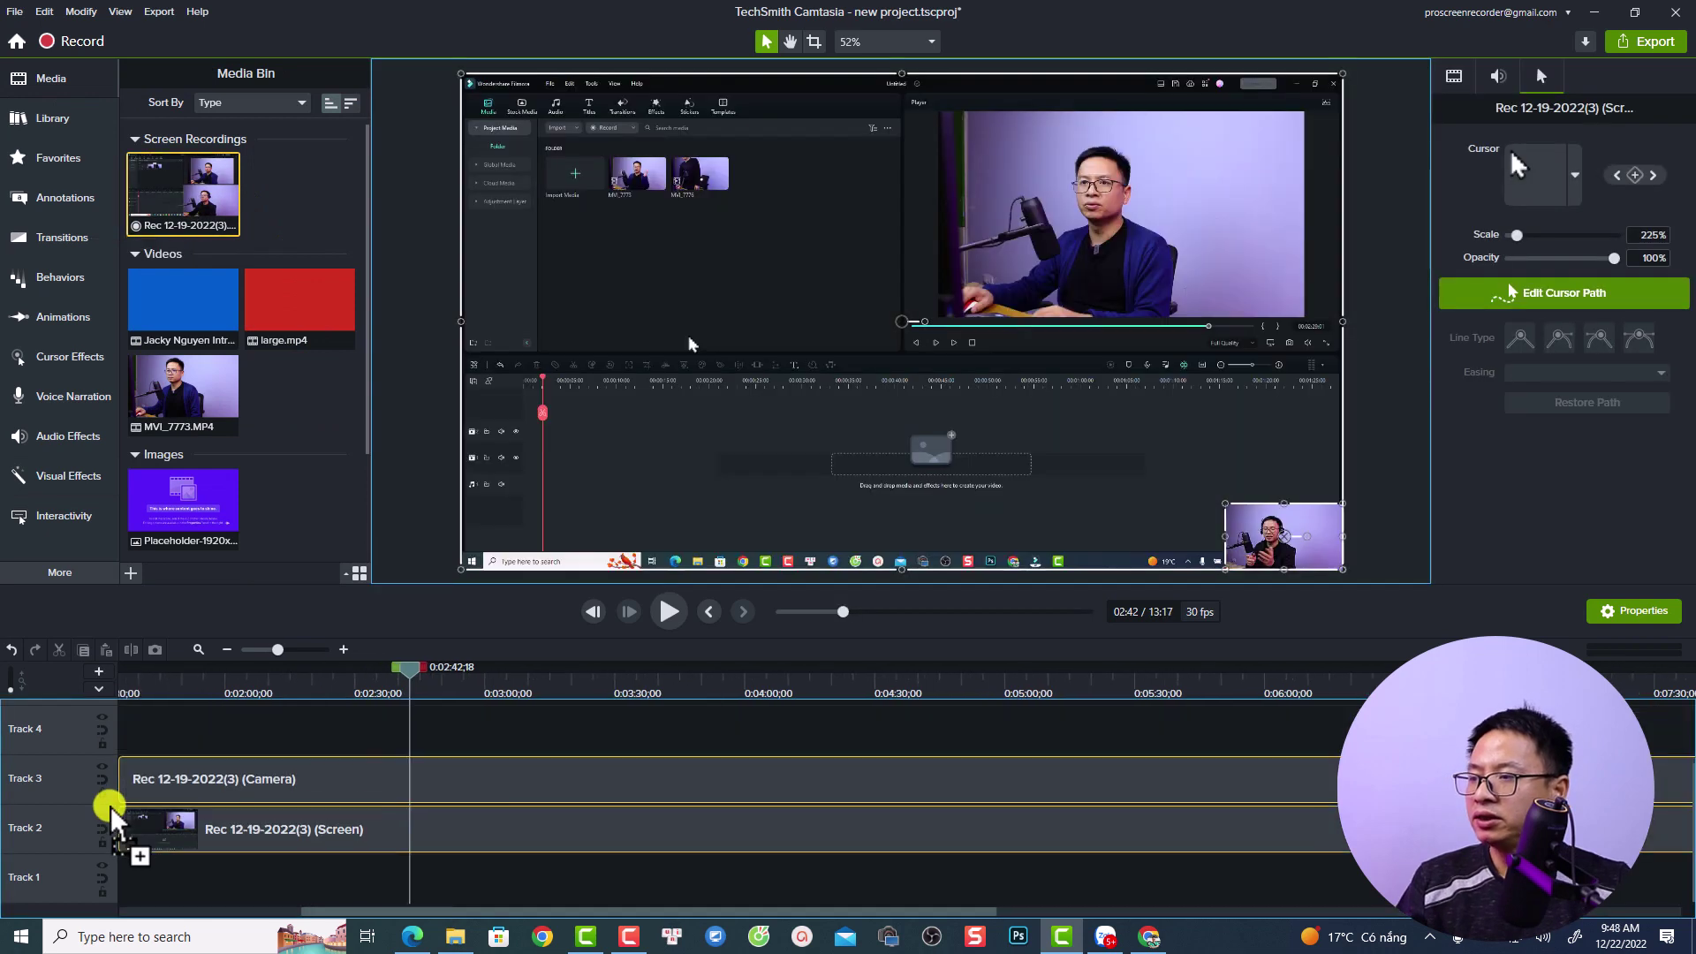
{"action": "scroll", "coordinate": [189, 769], "scroll_direction": "up", "scroll_amount": 2}
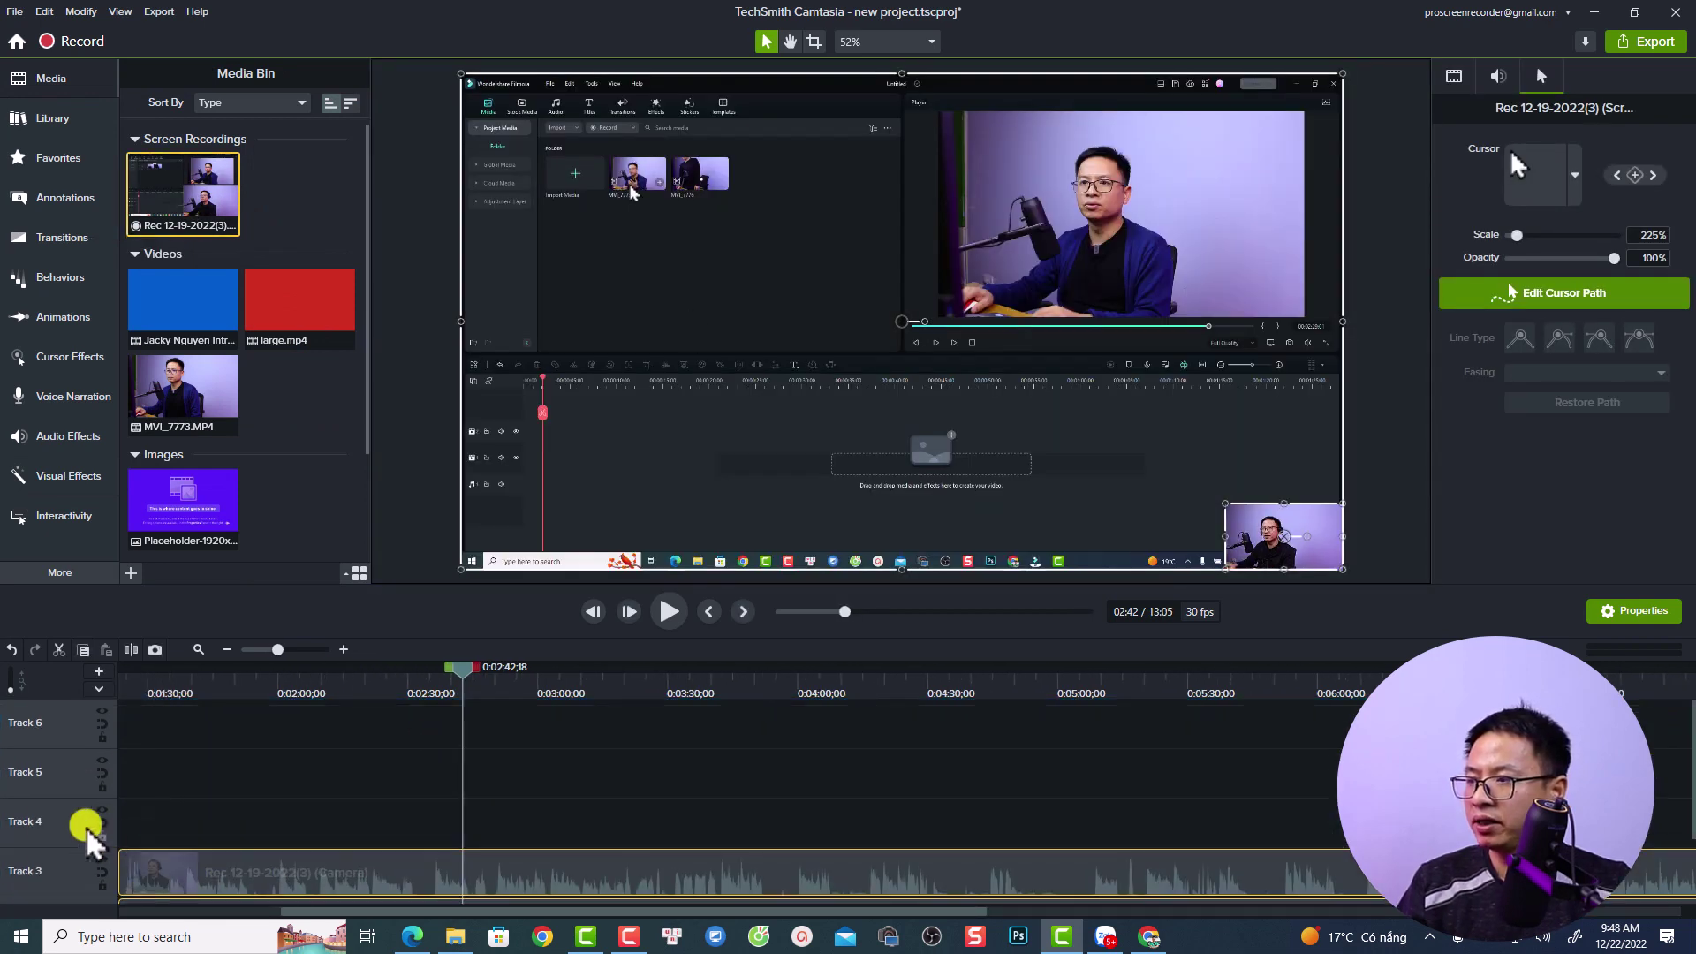
{"action": "scroll", "coordinate": [64, 779], "scroll_direction": "down", "scroll_amount": 2}
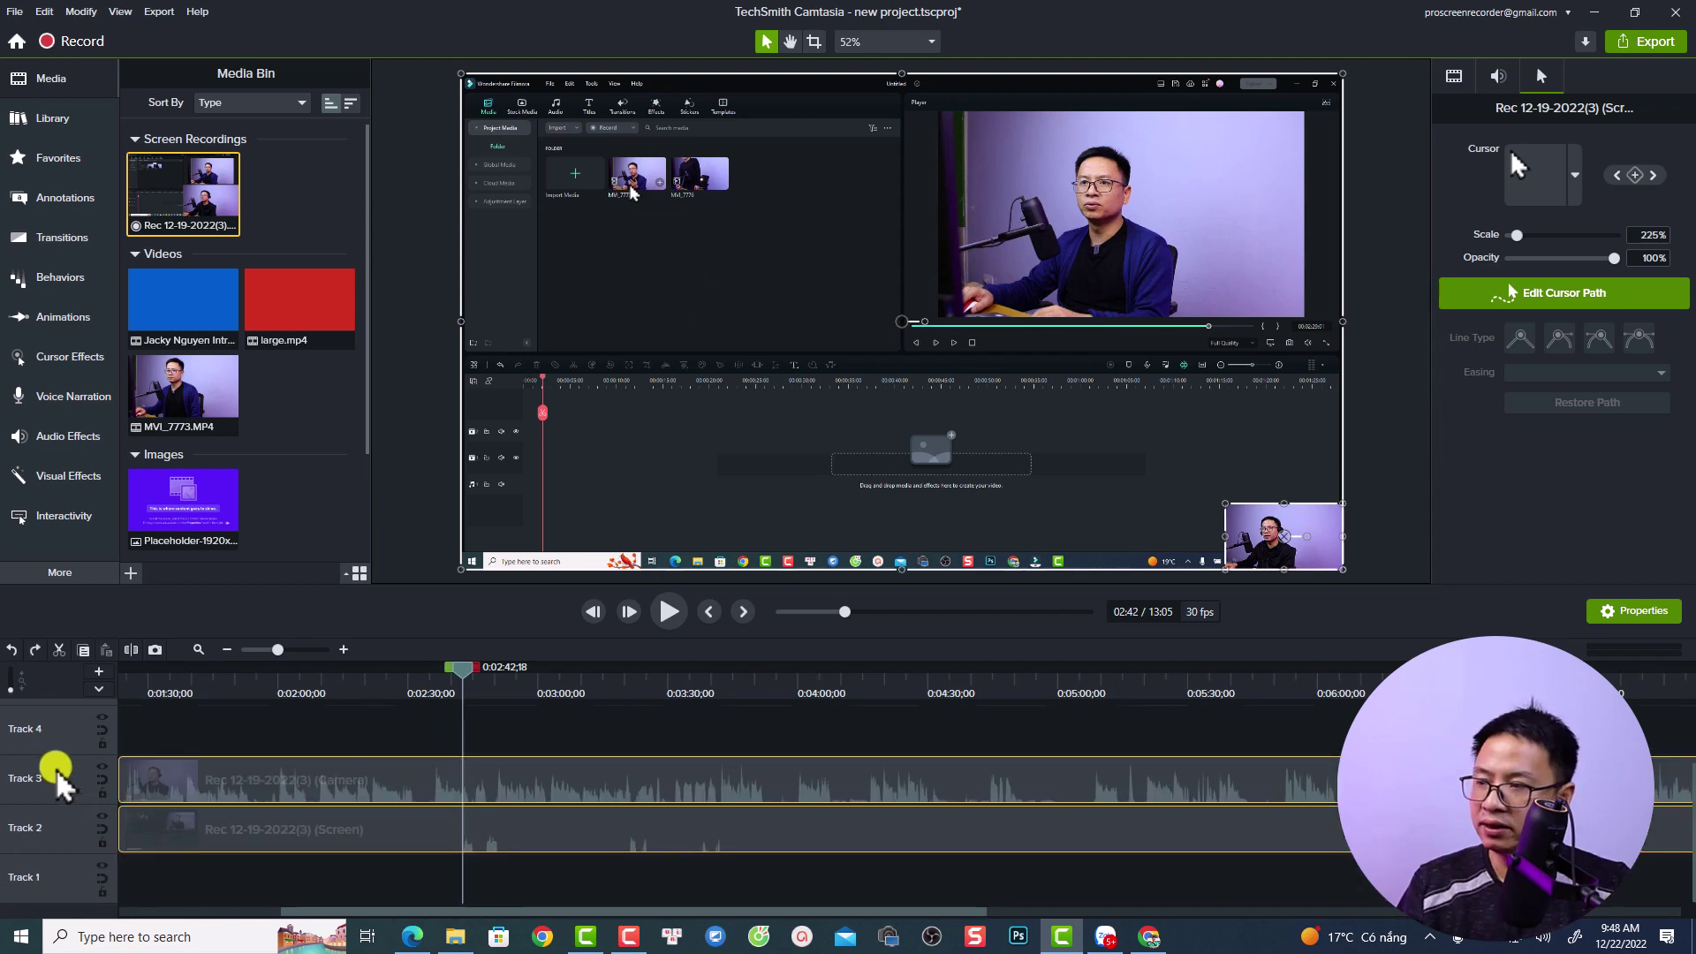
{"action": "right_click", "coordinate": [64, 779]}
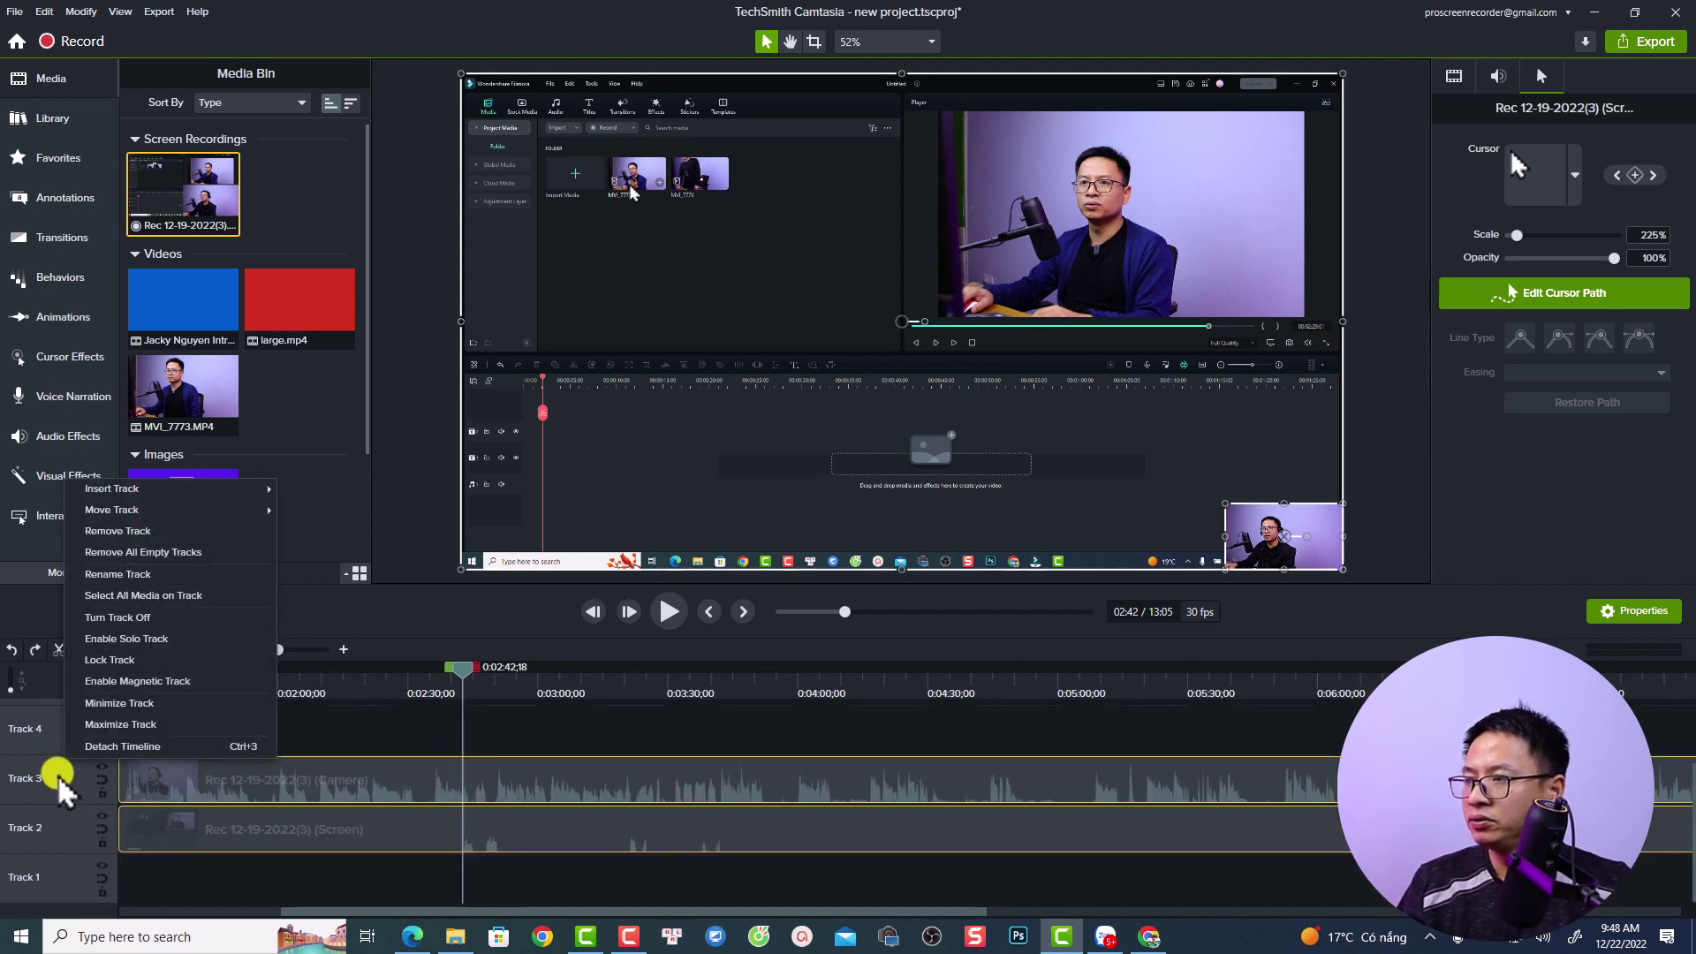
{"action": "left_click", "coordinate": [124, 553]}
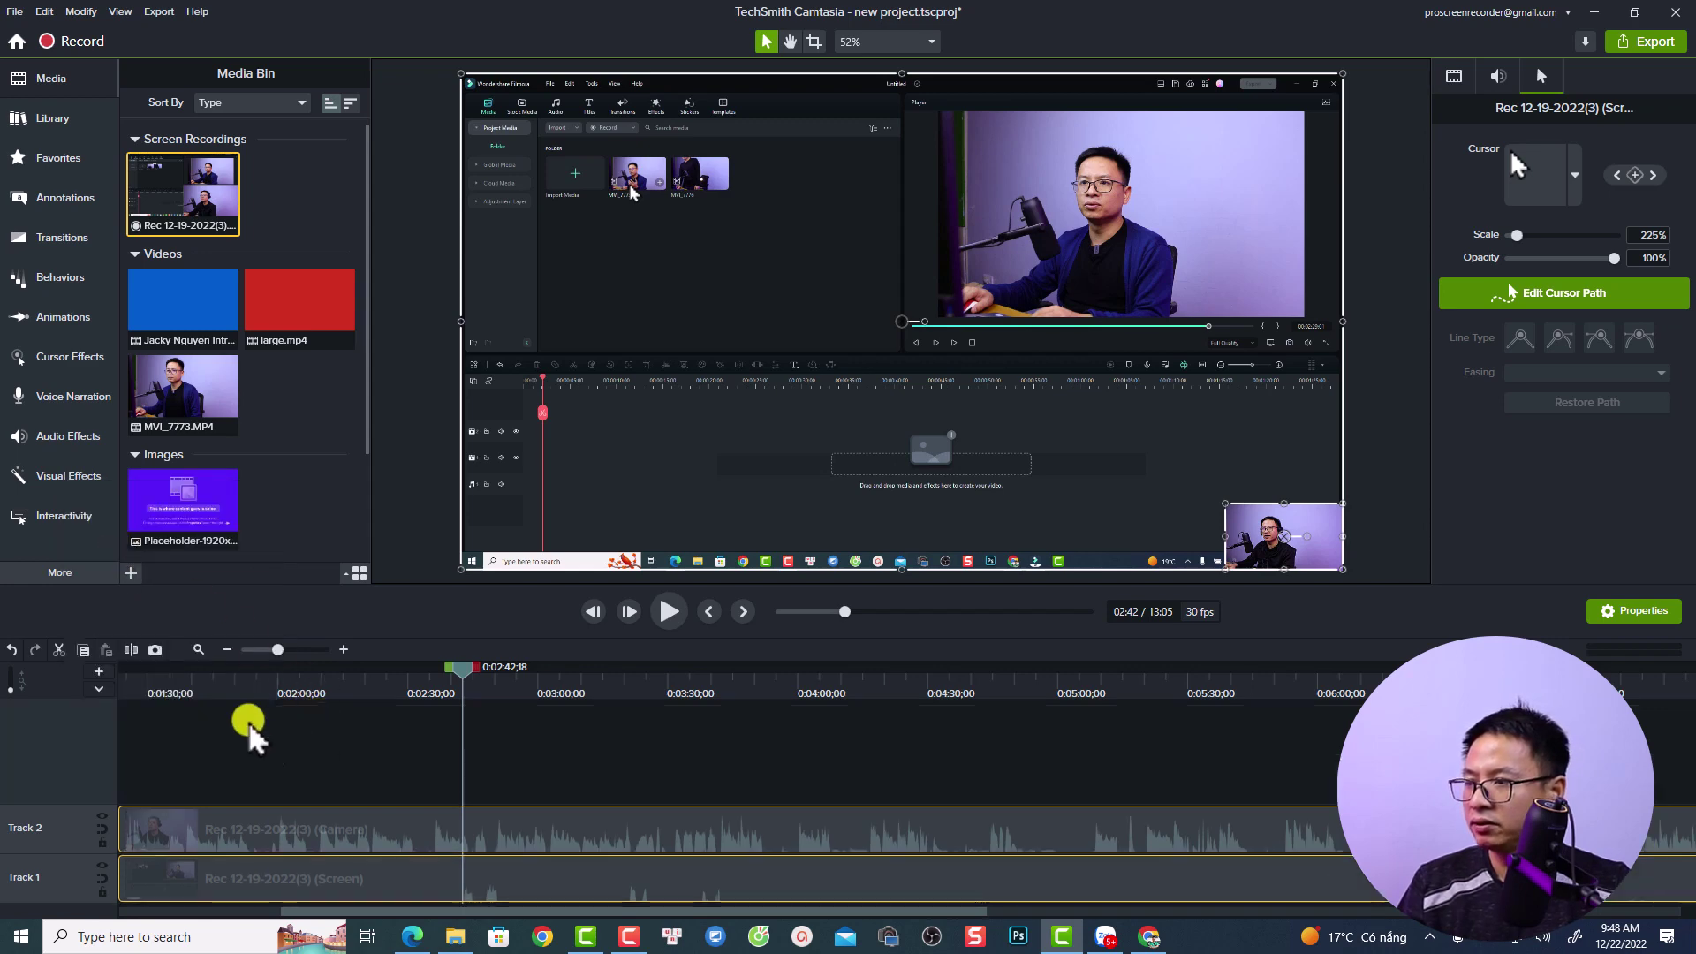
- Play the opening of the recording and place the playhead at about 0:01:26;15, just before the speech begins
{"action": "left_click", "coordinate": [128, 687]}
{"action": "key", "text": "space"}
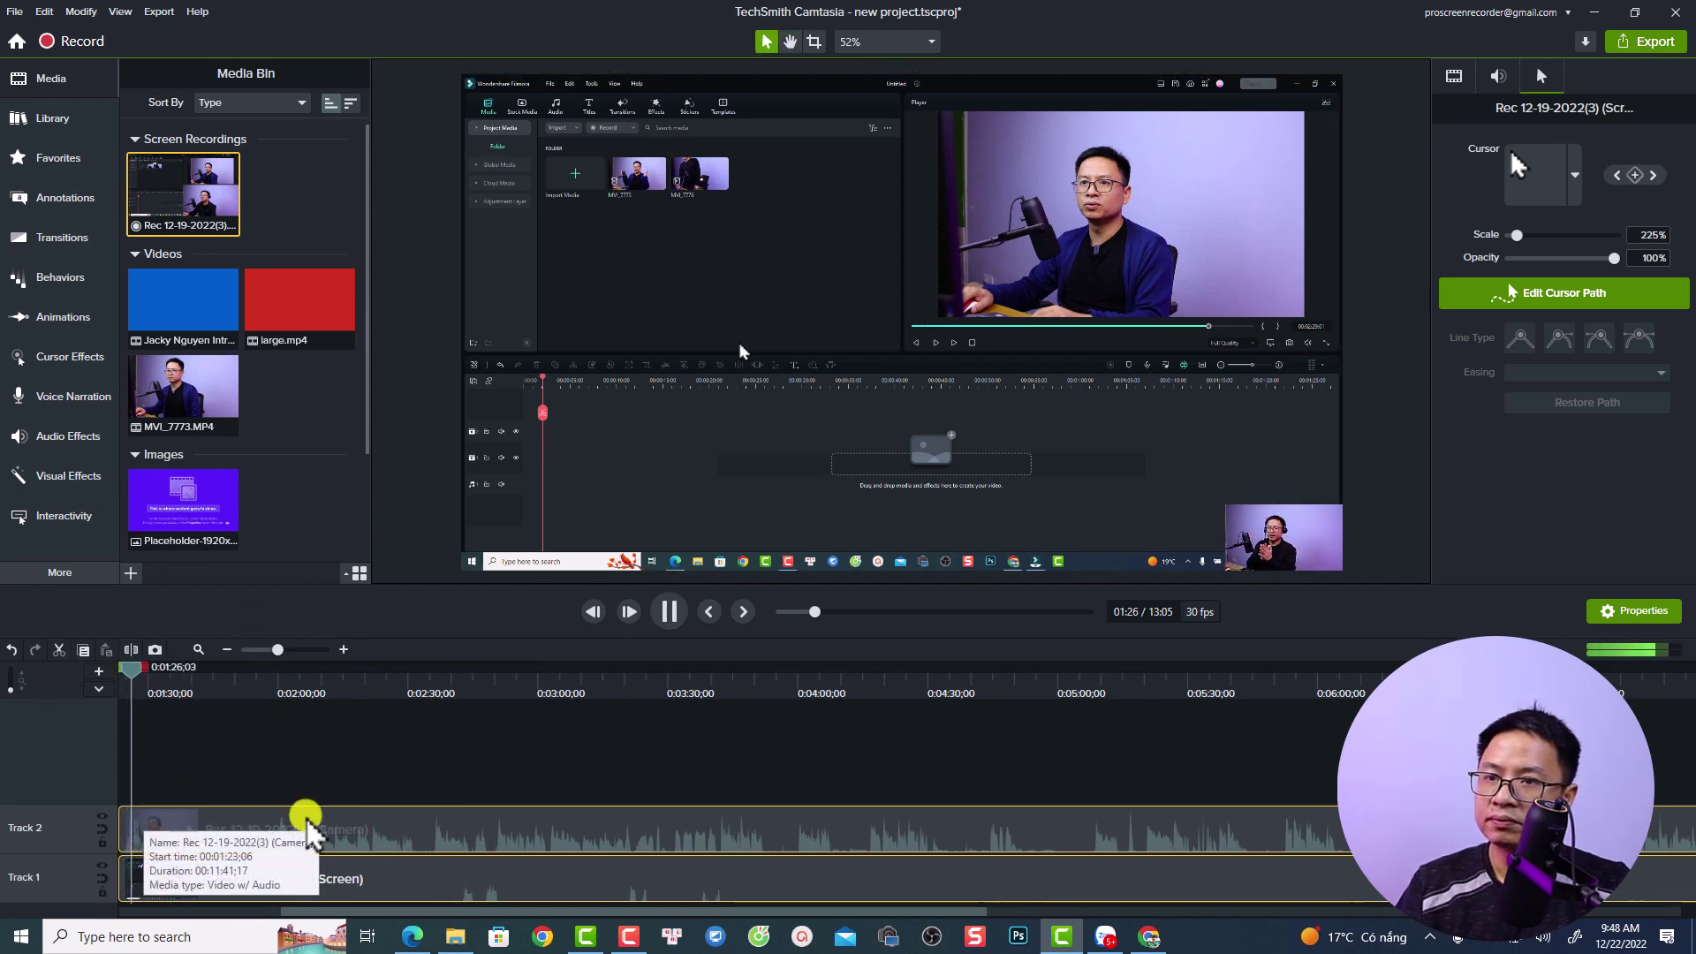
{"action": "key", "text": "space"}
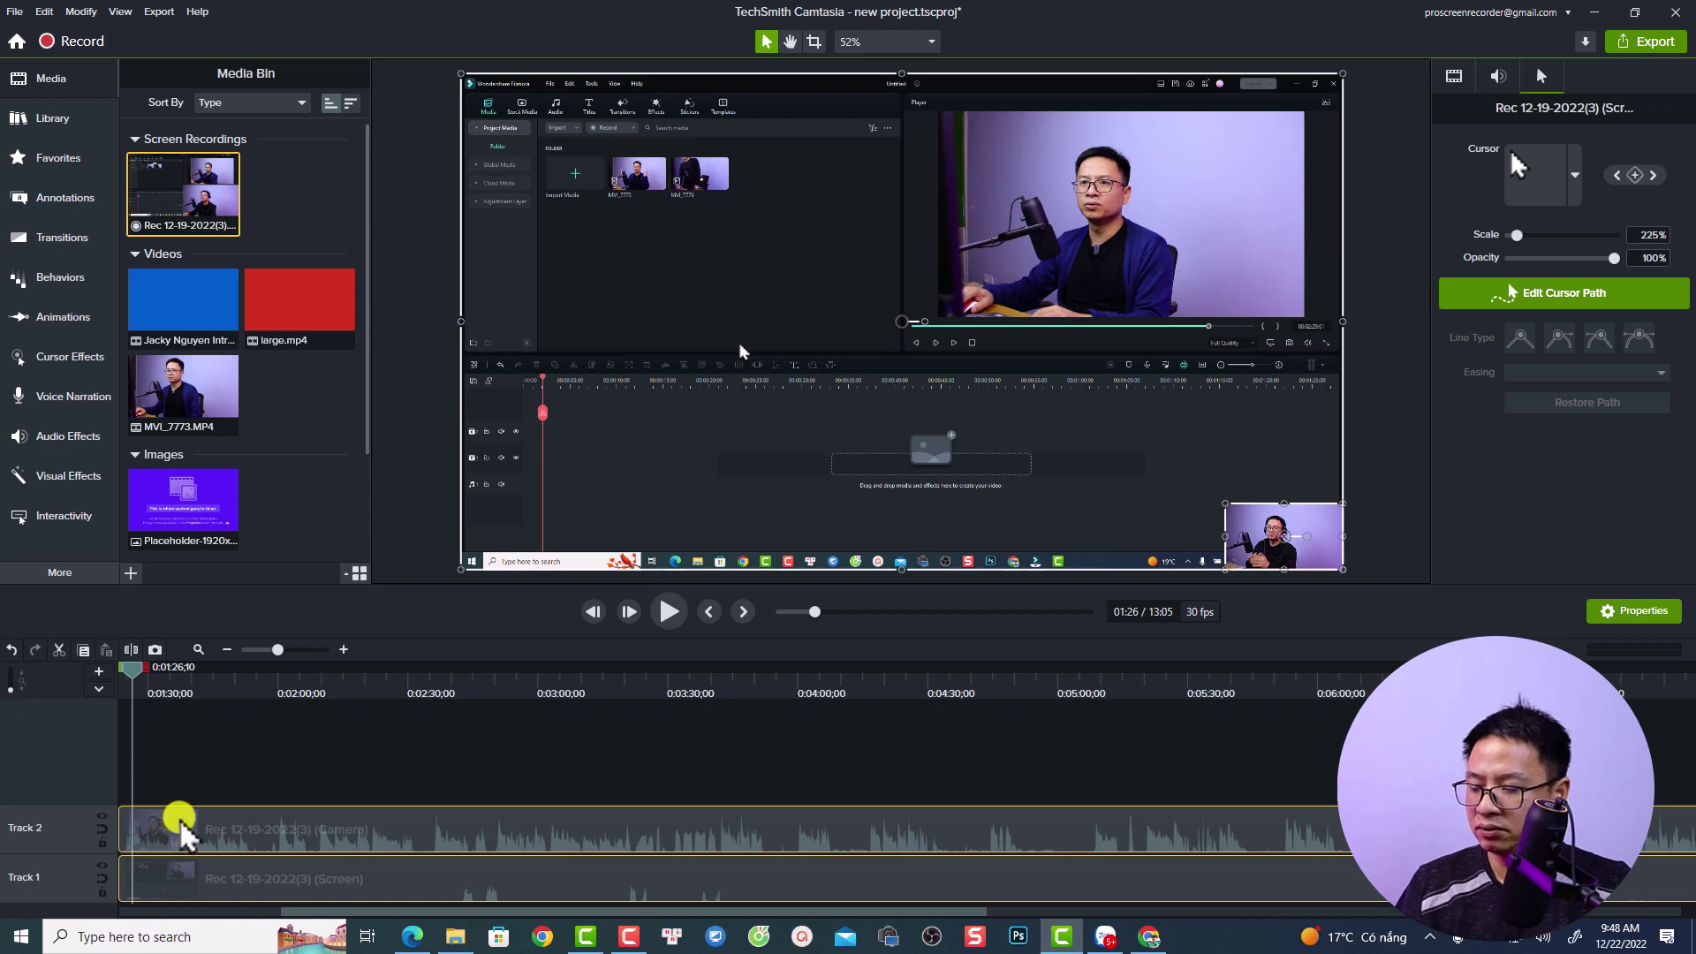
{"action": "left_click_drag", "start_coordinate": [279, 649], "coordinate": [298, 650]}
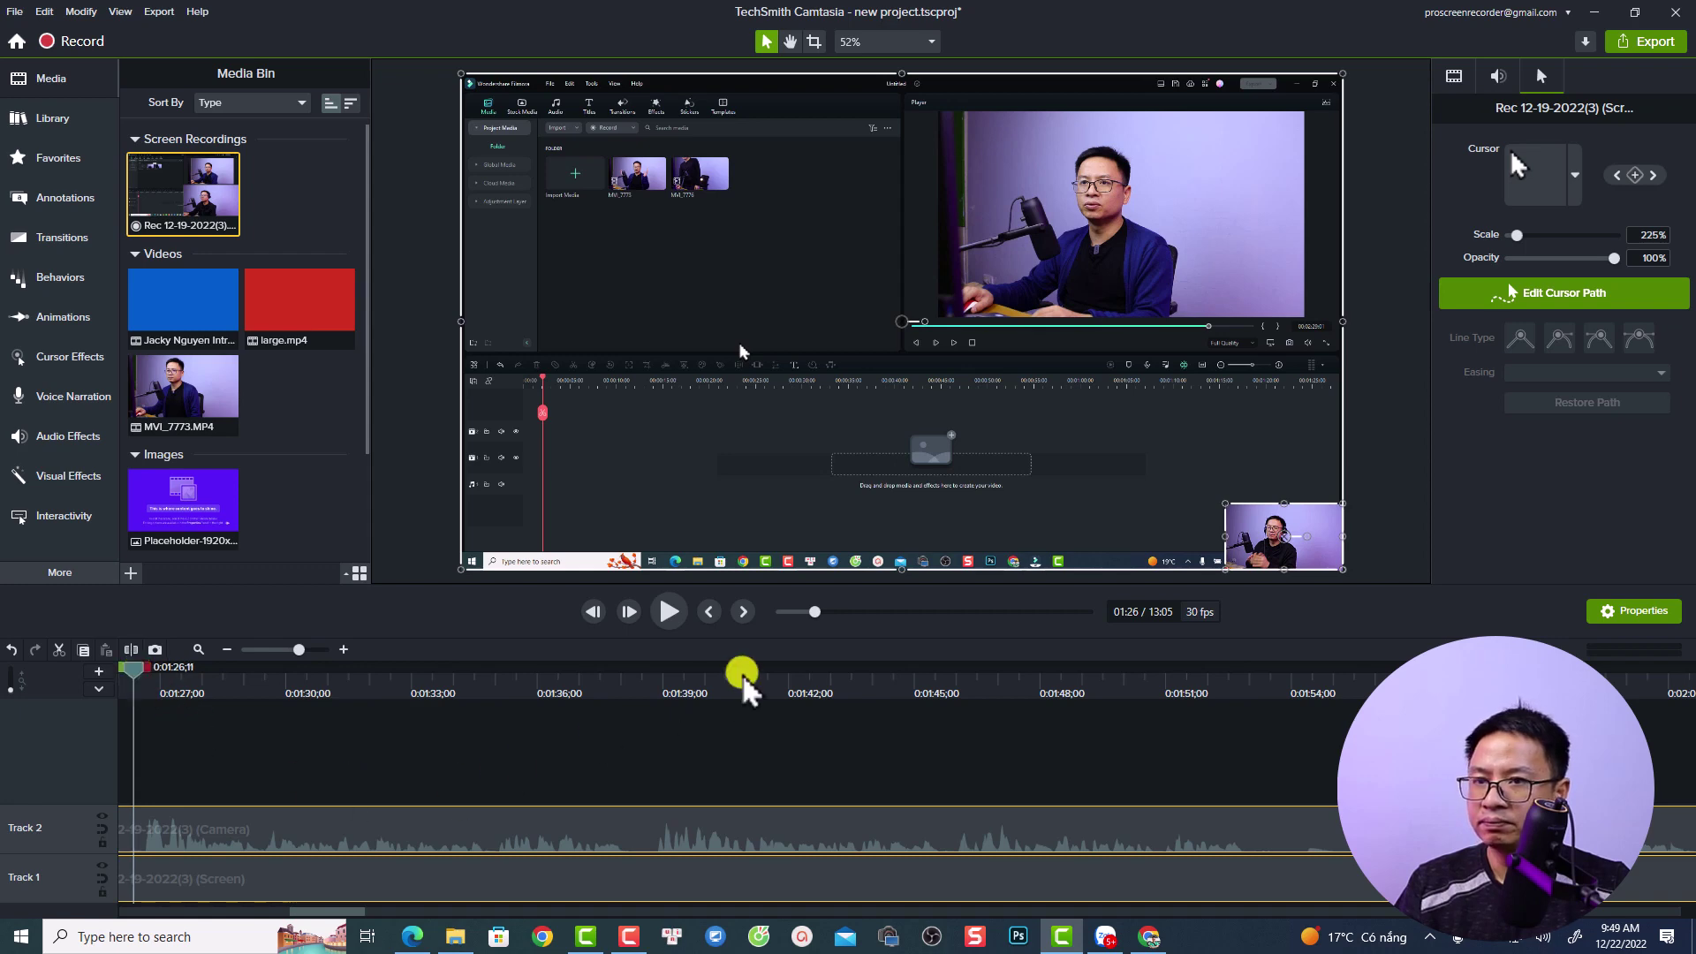
{"action": "key", "text": "space"}
{"action": "key", "text": "space"}
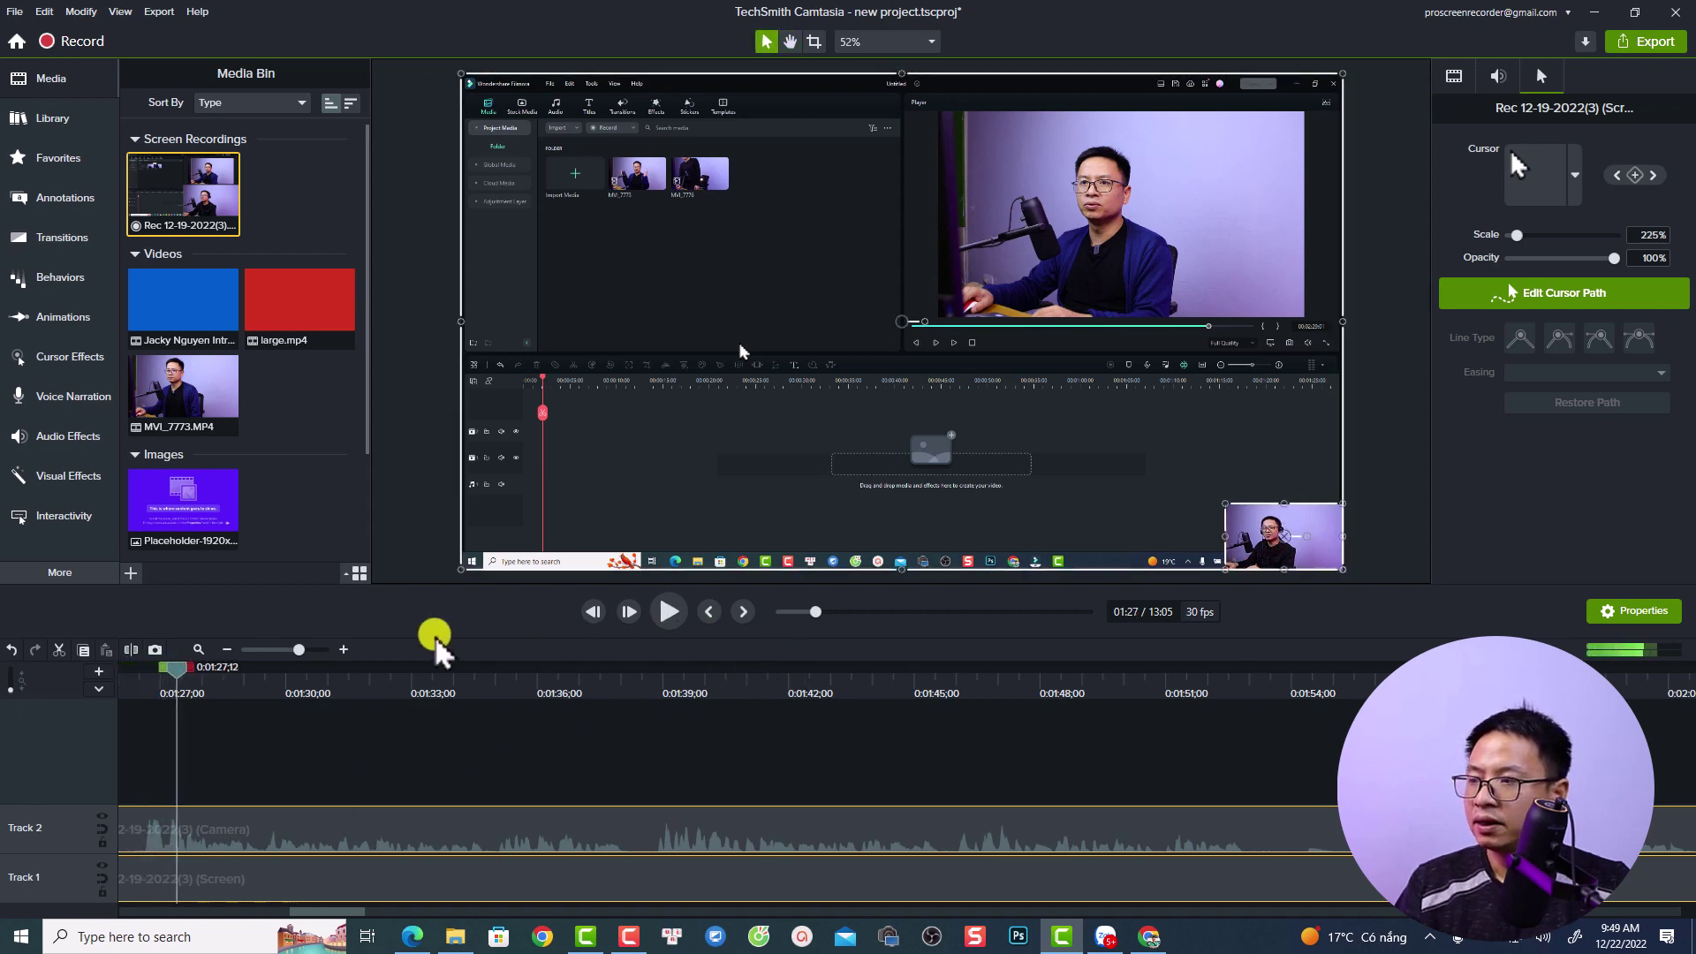
{"action": "left_click_drag", "start_coordinate": [179, 680], "coordinate": [138, 671]}
- Enlarge the camera clip to fill the whole canvas at 1920 × 1080 and preview a short passage
{"action": "left_click", "coordinate": [1247, 533]}
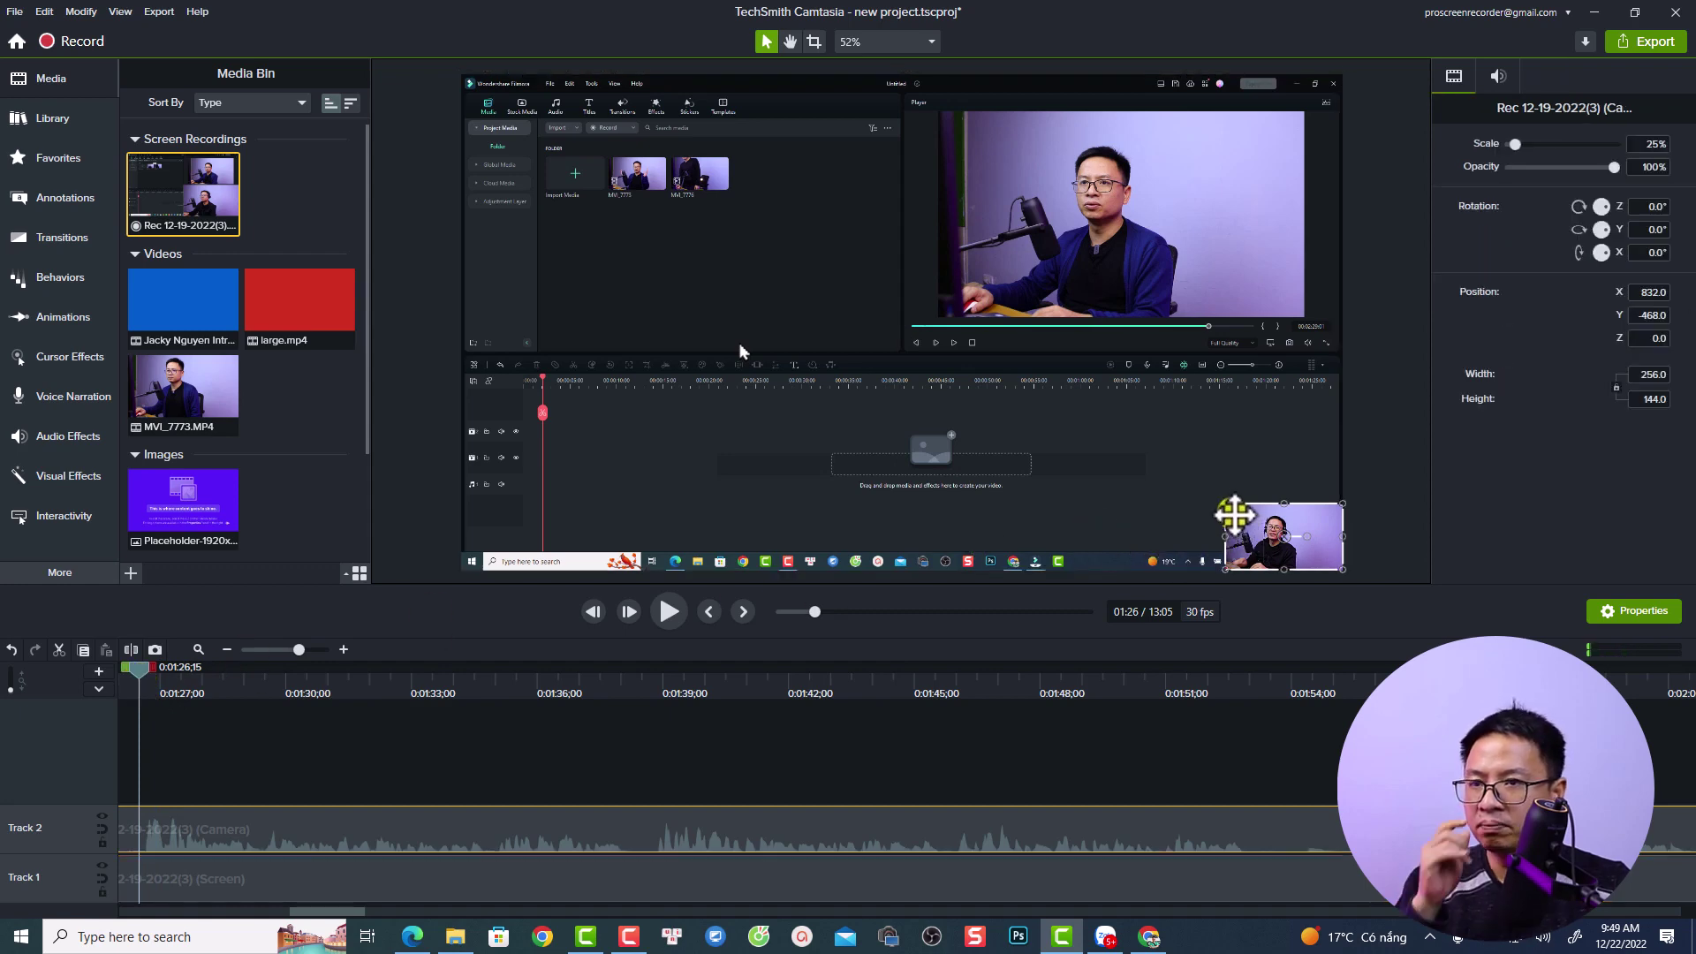
{"action": "left_click_drag", "start_coordinate": [1225, 505], "coordinate": [463, 152]}
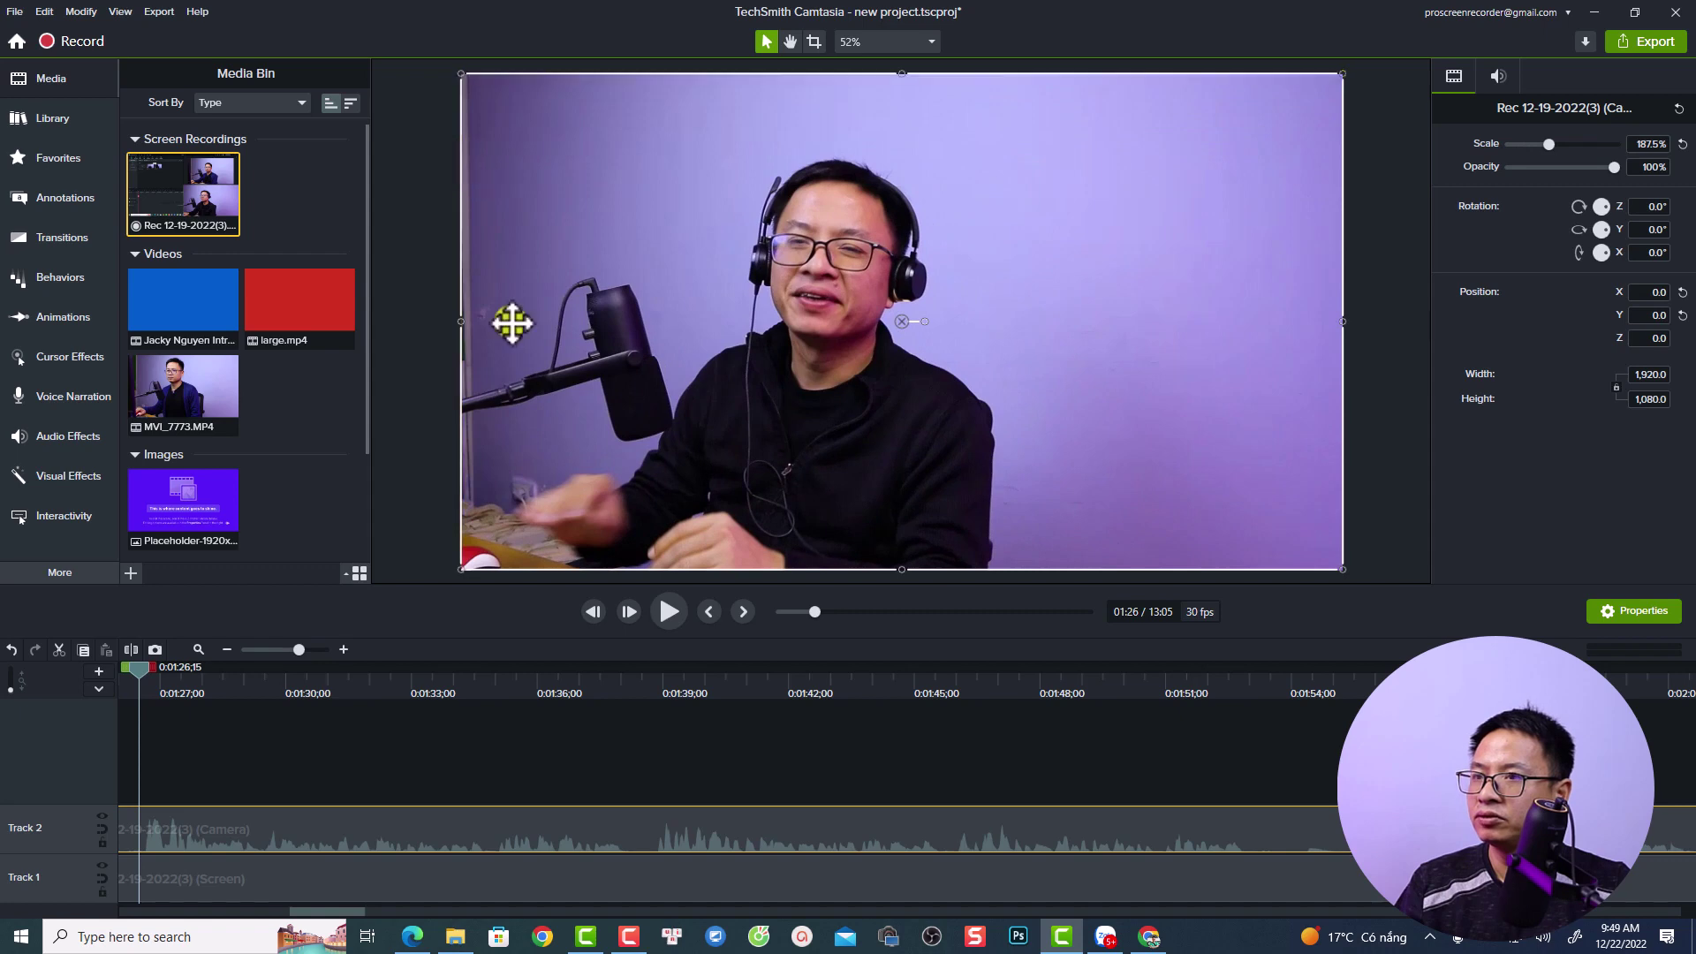
{"action": "key", "text": "space"}
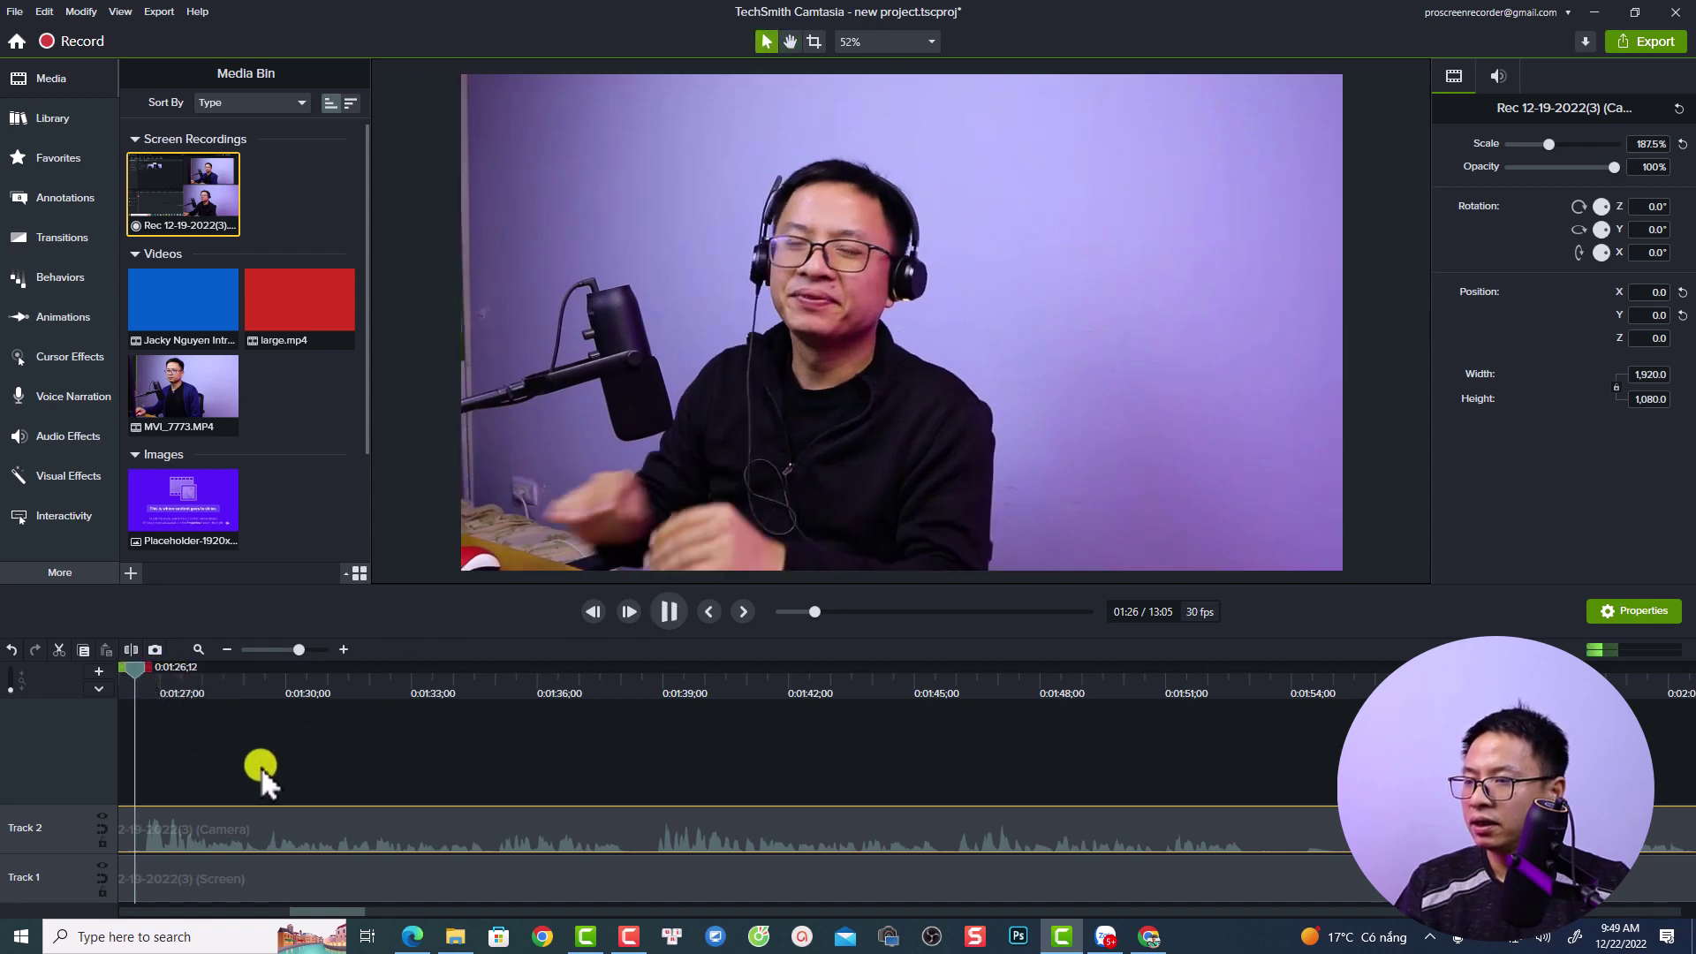
{"action": "key", "text": "space"}
- Split both the camera and screen clips at 0:01:26;15
{"action": "left_click", "coordinate": [141, 687]}
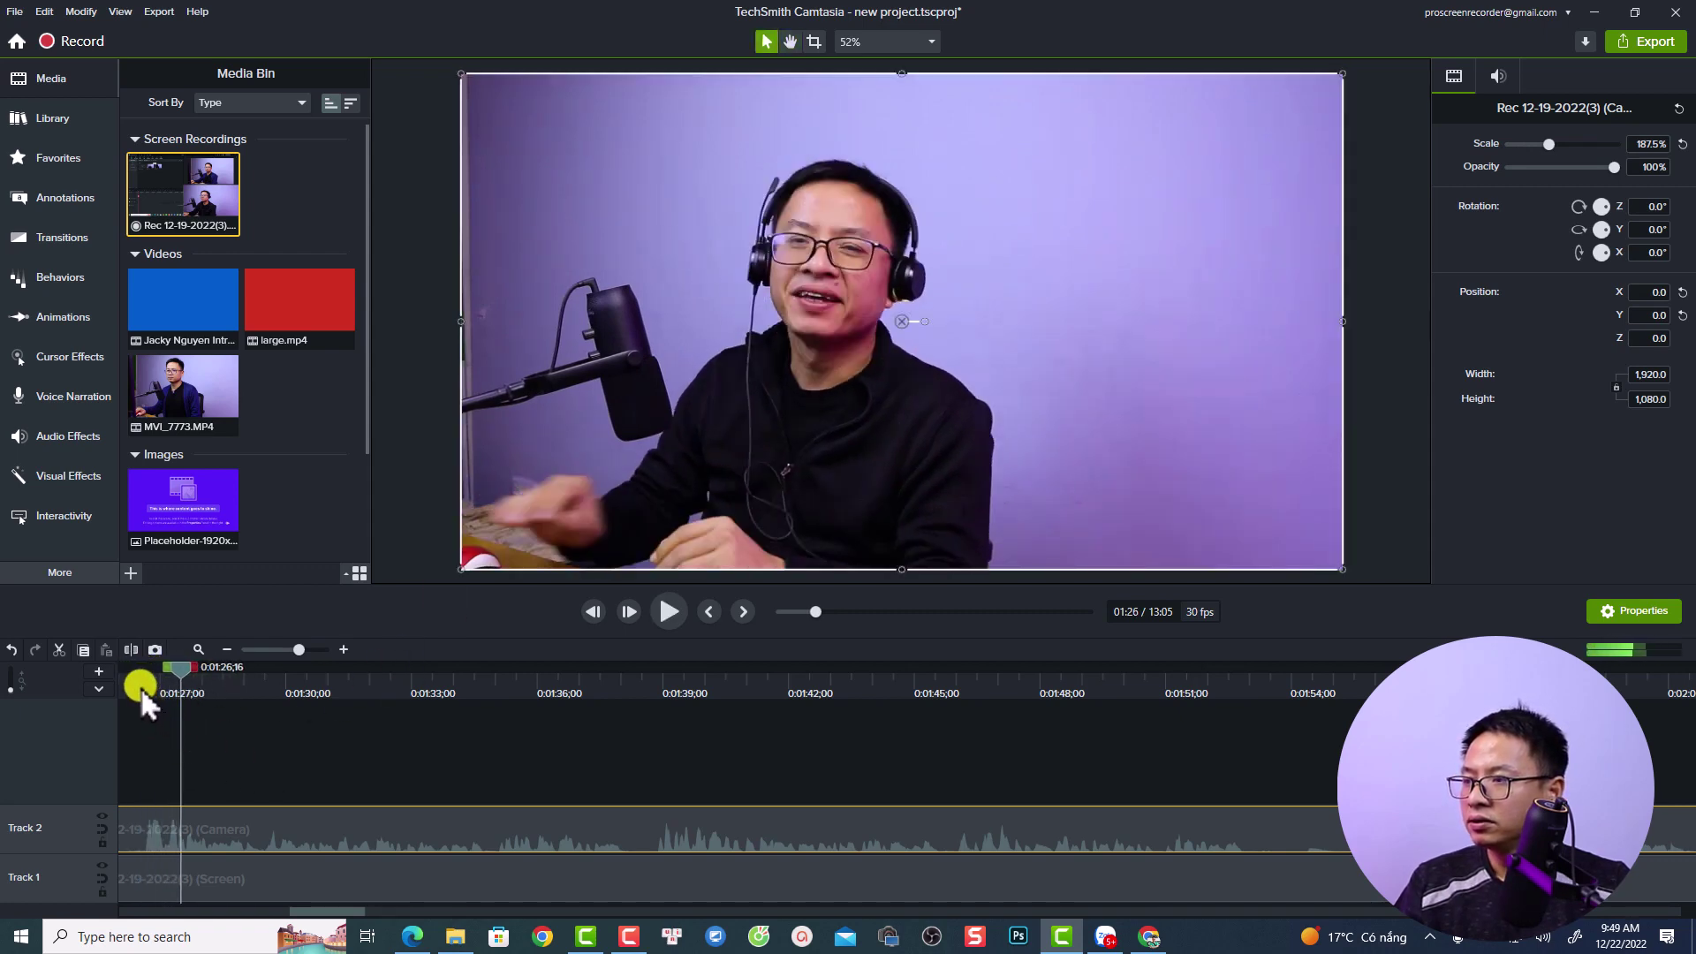
{"action": "left_click", "coordinate": [138, 688]}
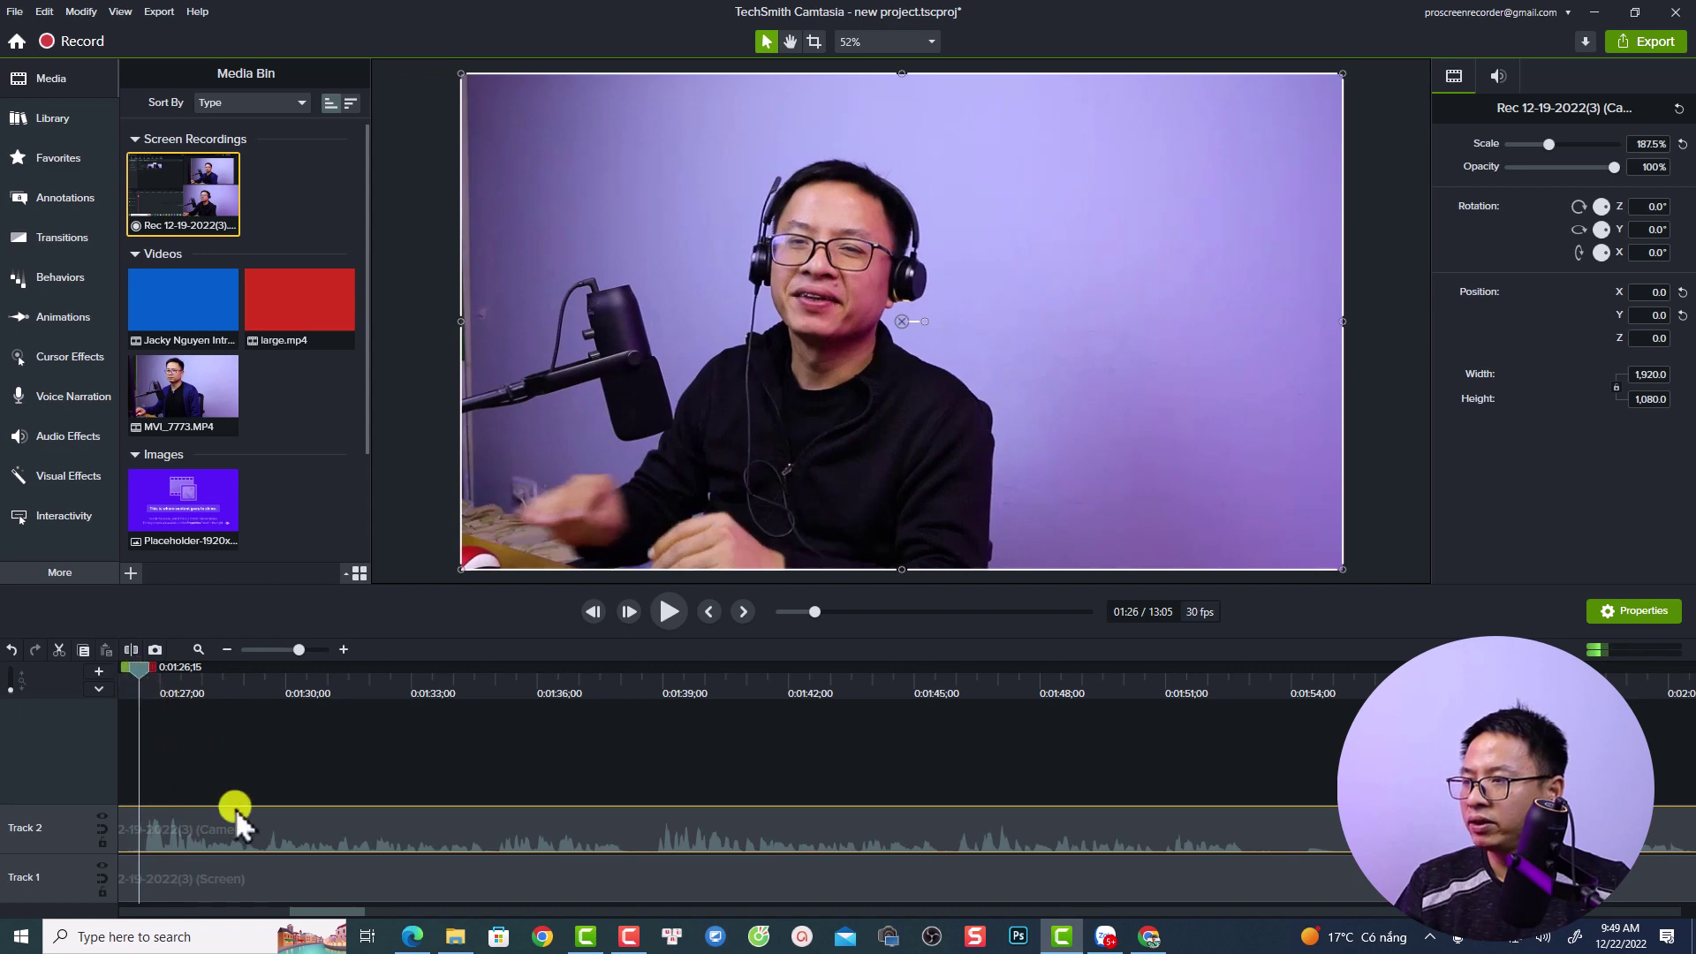
{"action": "left_click", "coordinate": [294, 754]}
{"action": "left_click", "coordinate": [164, 883]}
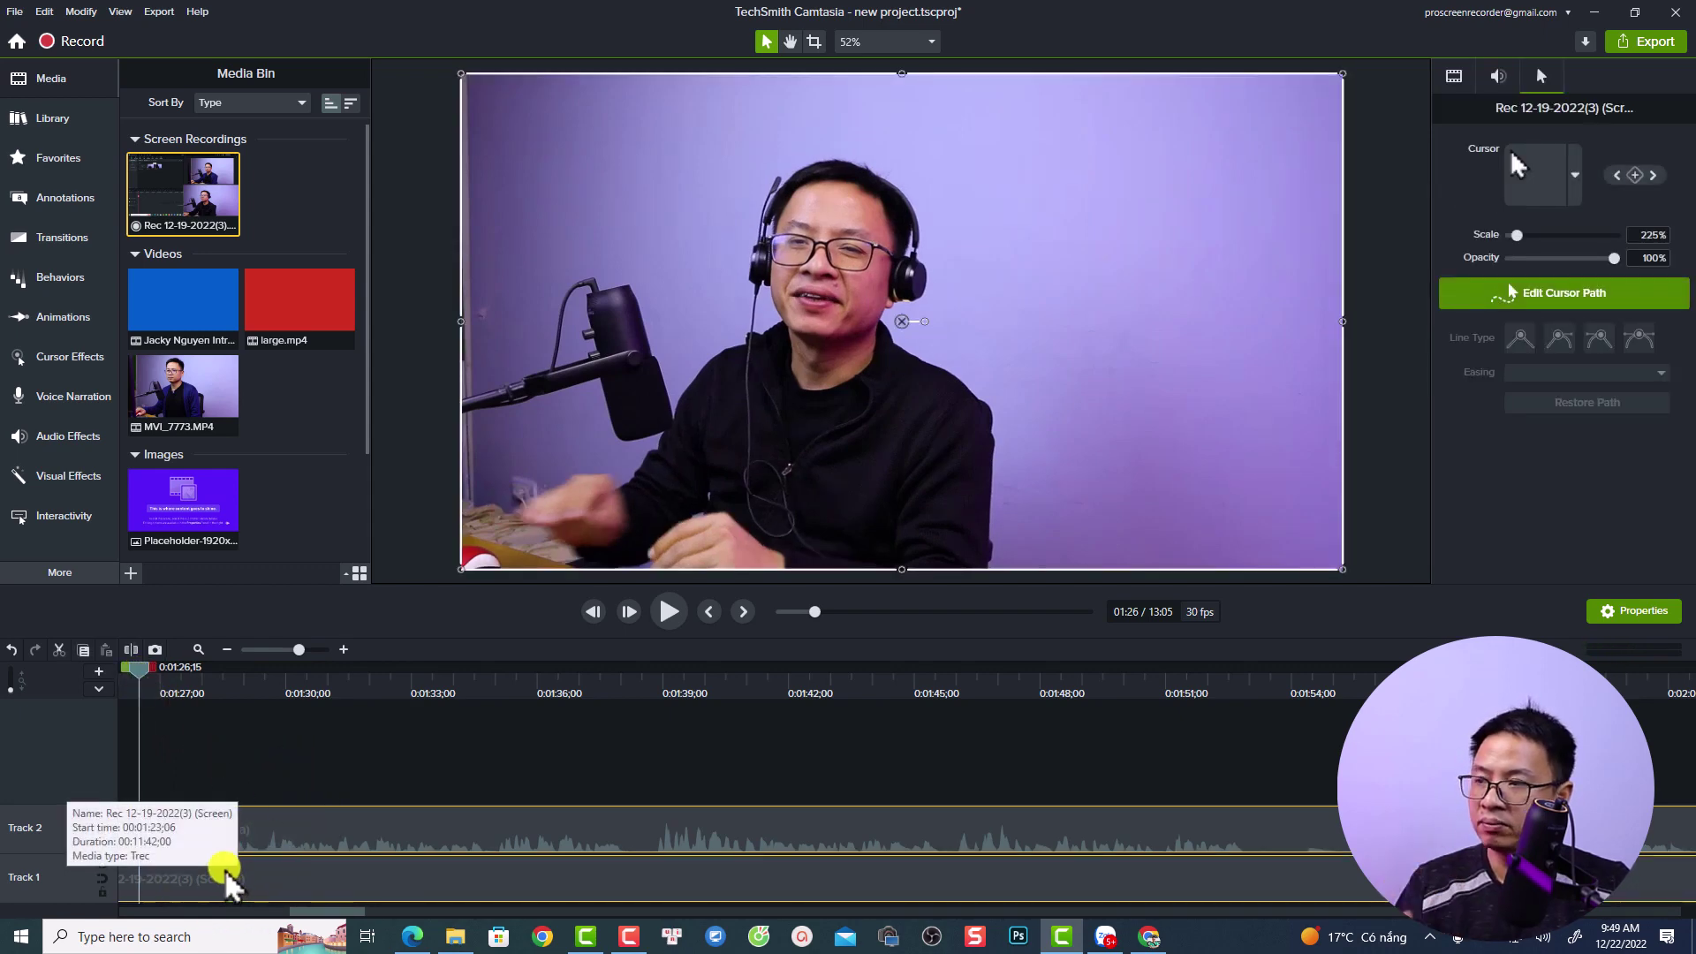
{"action": "left_click", "coordinate": [130, 649]}
- Ripple-delete the short leading pieces on both tracks and move the remaining camera and screen clips to the timeline's start
{"action": "left_click", "coordinate": [131, 824]}
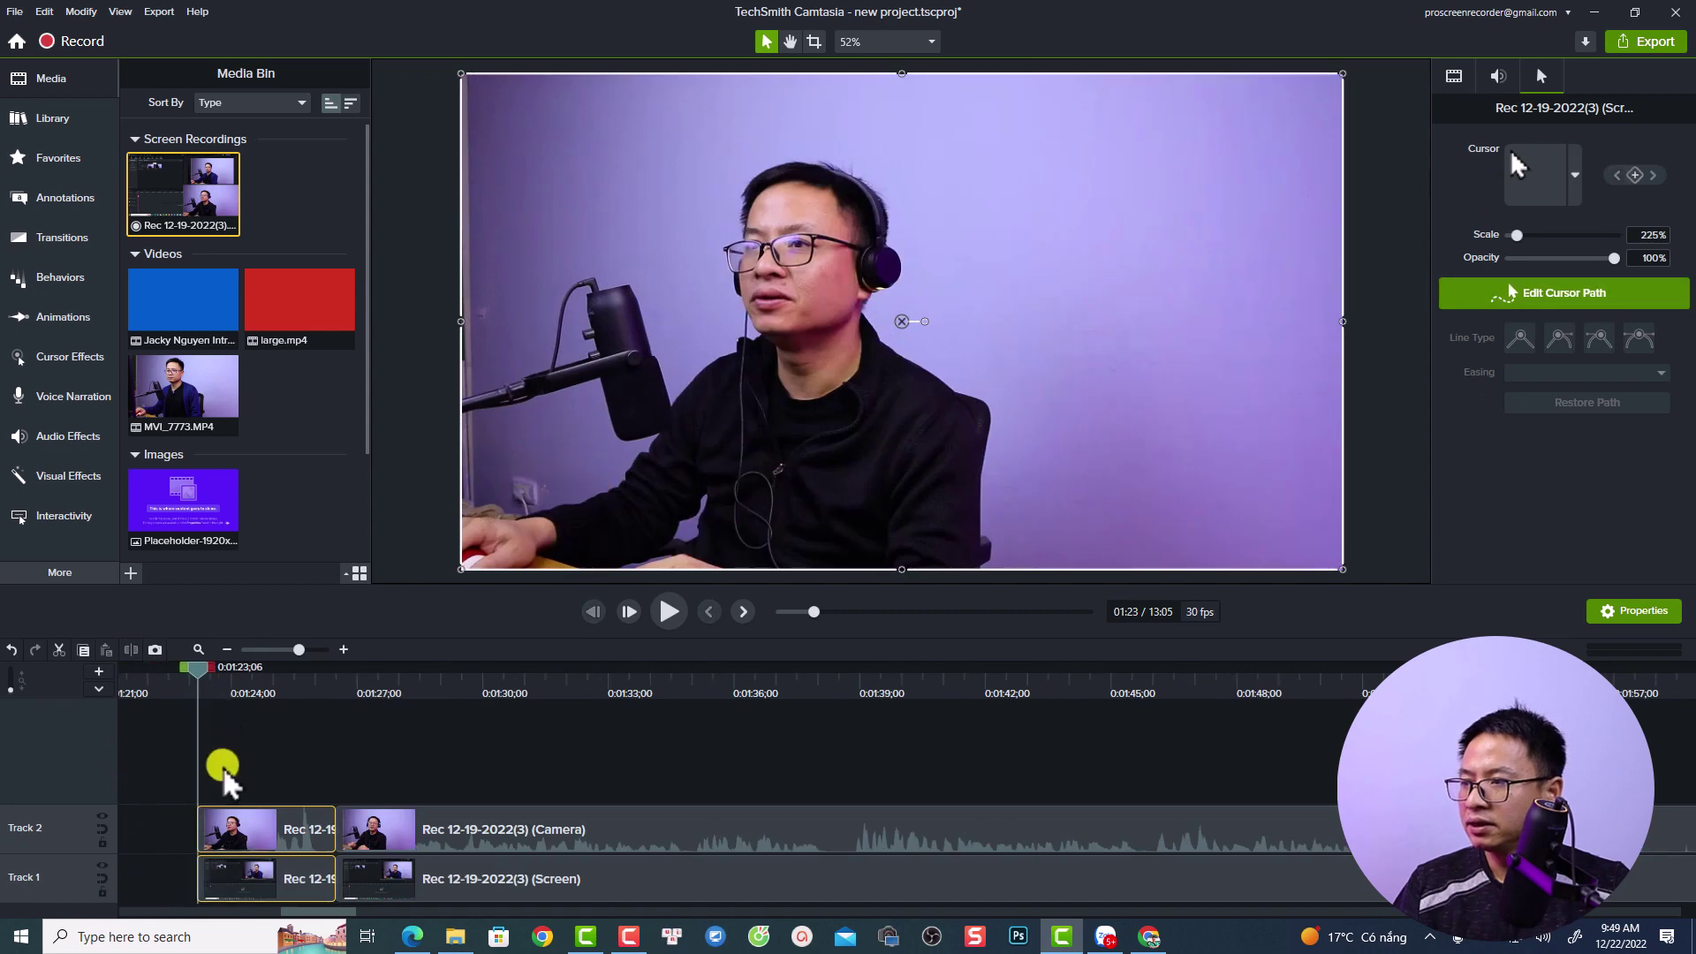
{"action": "left_click", "coordinate": [246, 863], "text": "shift"}
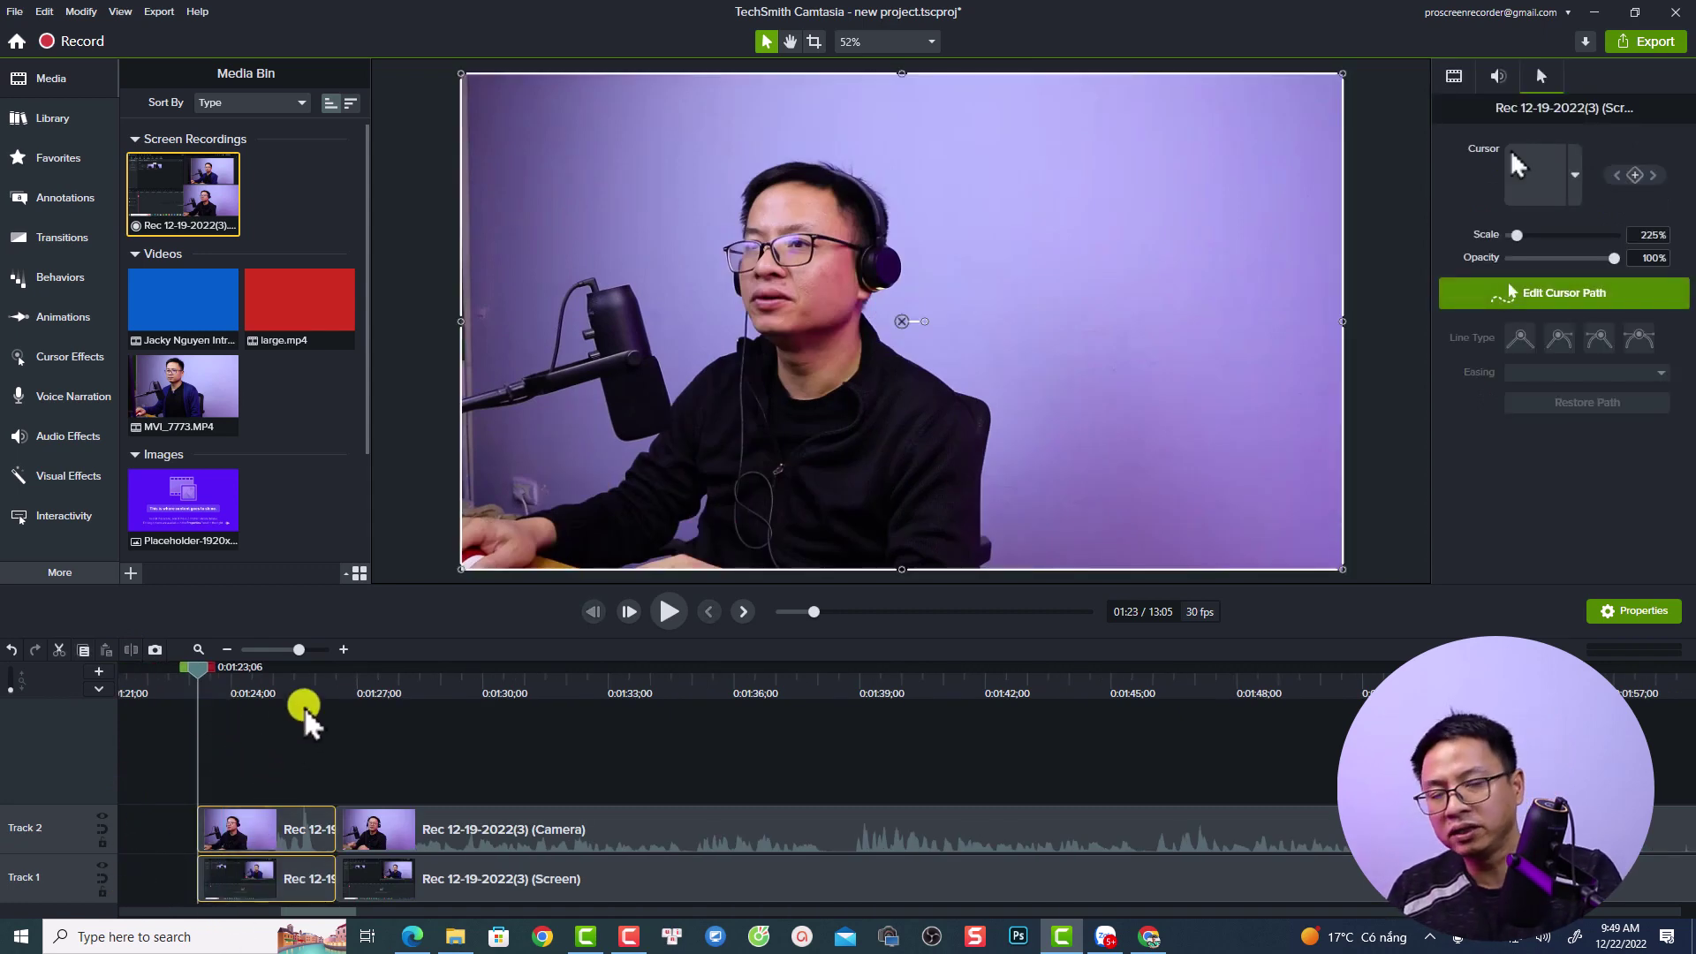
{"action": "key", "text": "ctrl+BackSpace"}
{"action": "left_click_drag", "start_coordinate": [383, 726], "coordinate": [239, 879]}
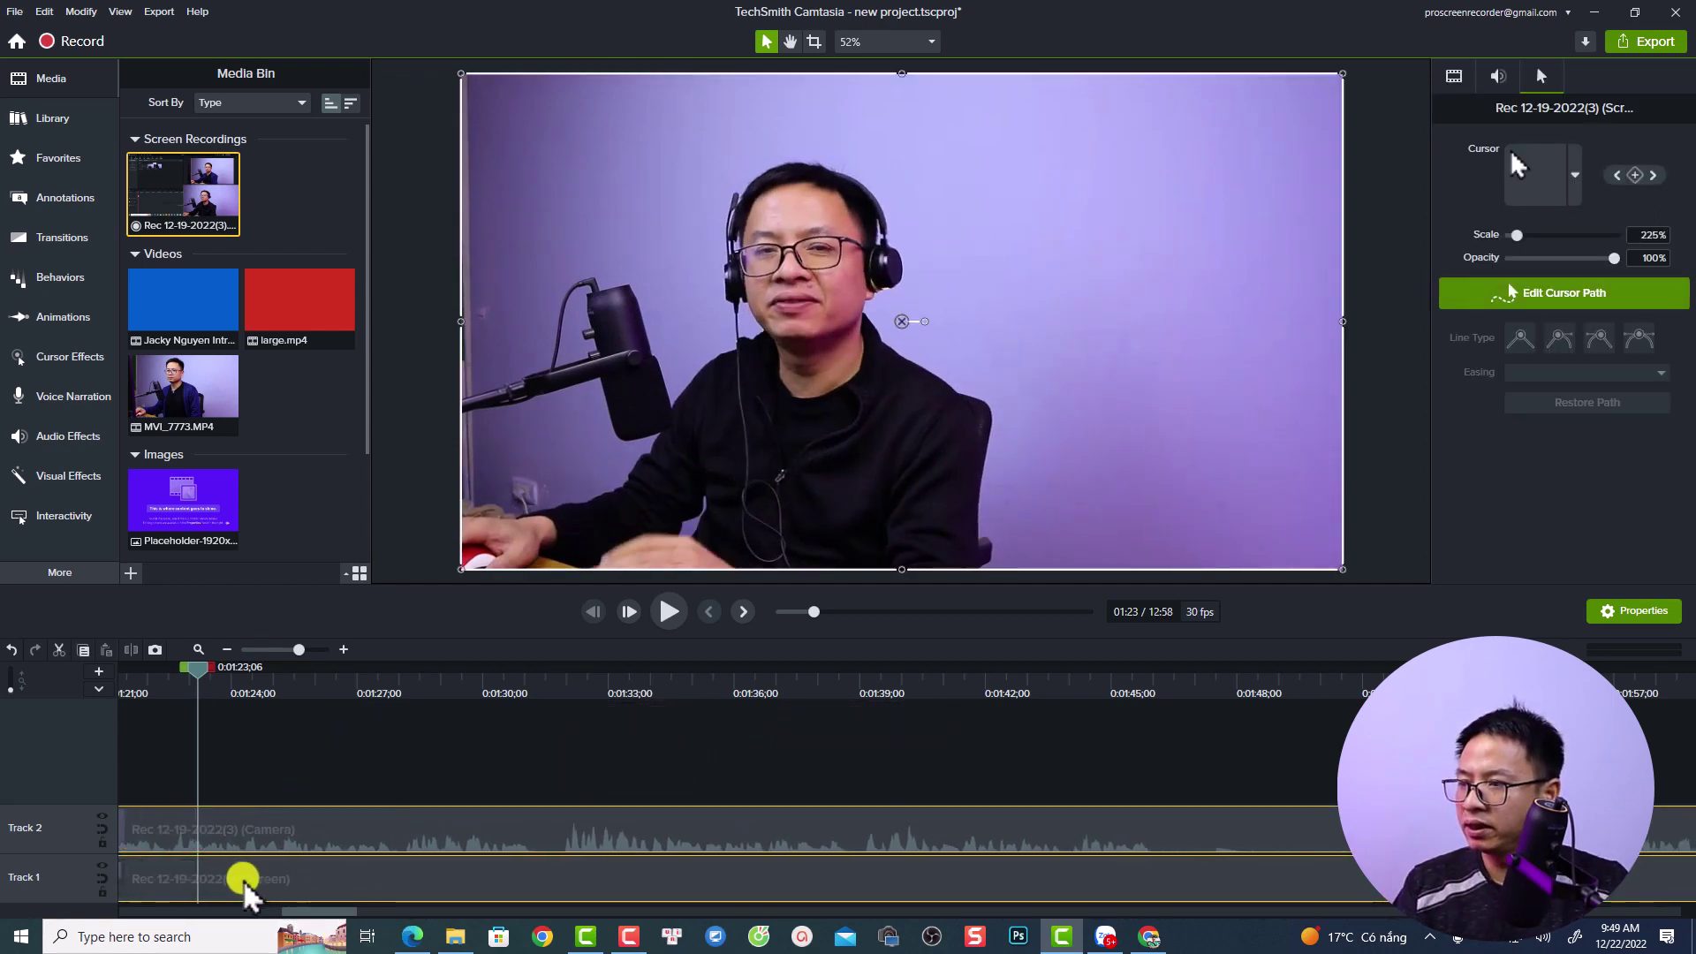
{"action": "left_click", "coordinate": [199, 650]}
{"action": "left_click_drag", "start_coordinate": [428, 878], "coordinate": [124, 707]}
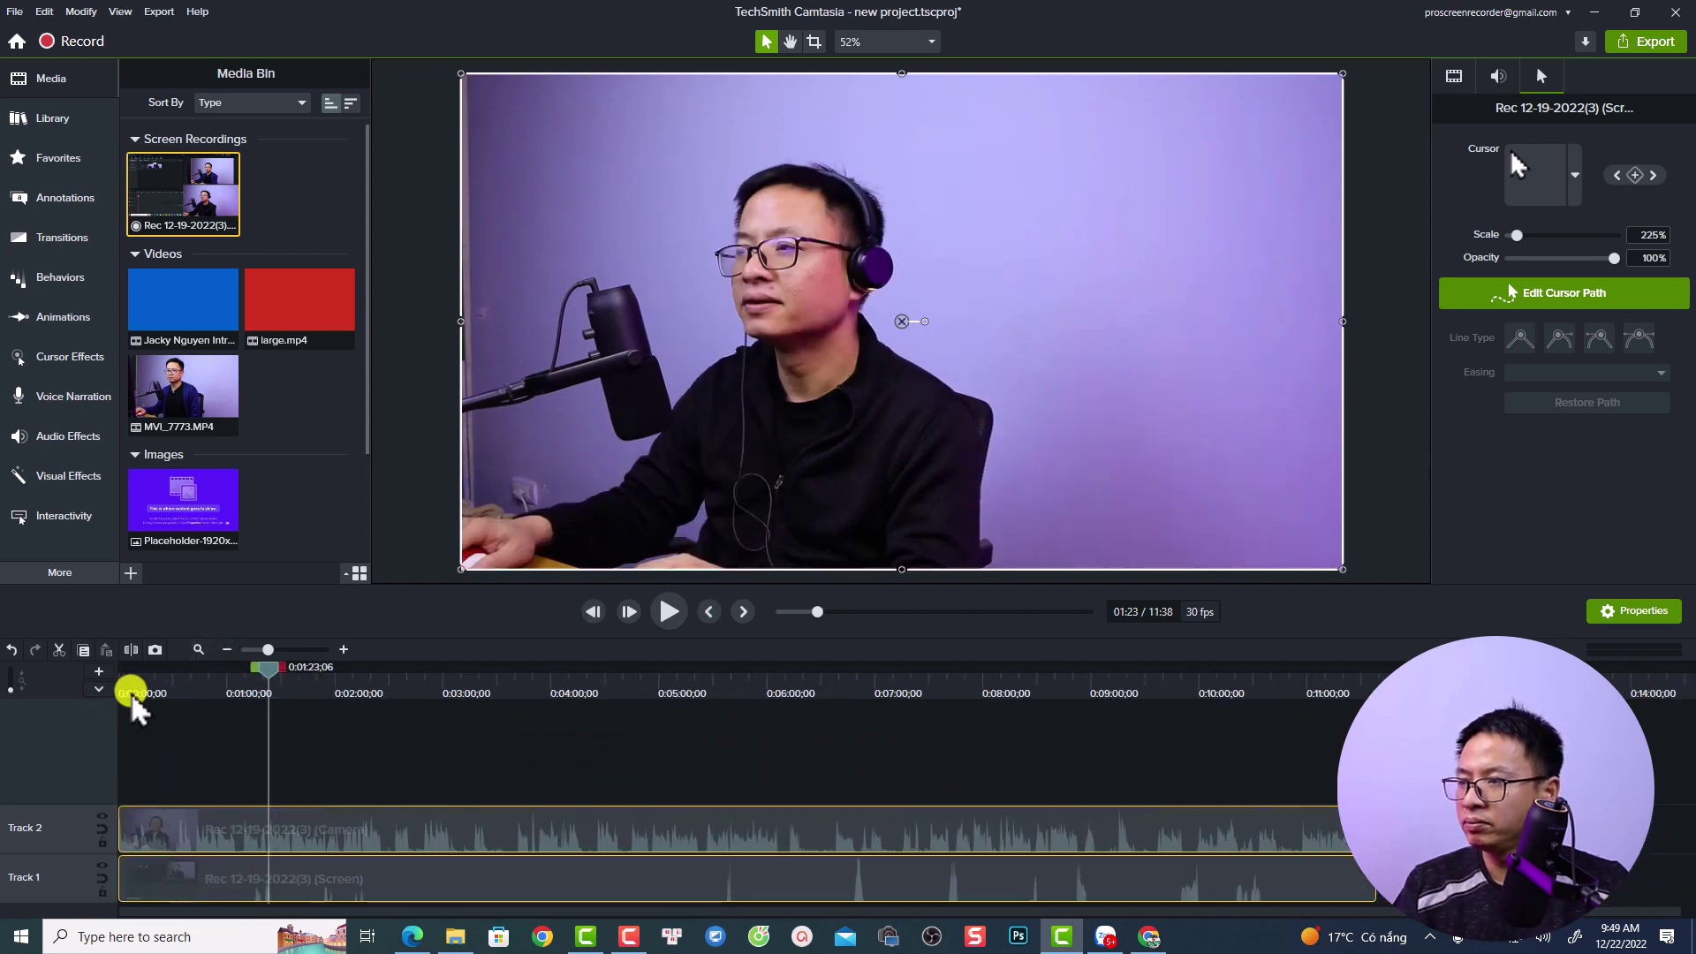
- Play the trimmed recording from its start and replay the passage around 0:00:08 to locate the unwanted part
{"action": "left_click", "coordinate": [123, 696]}
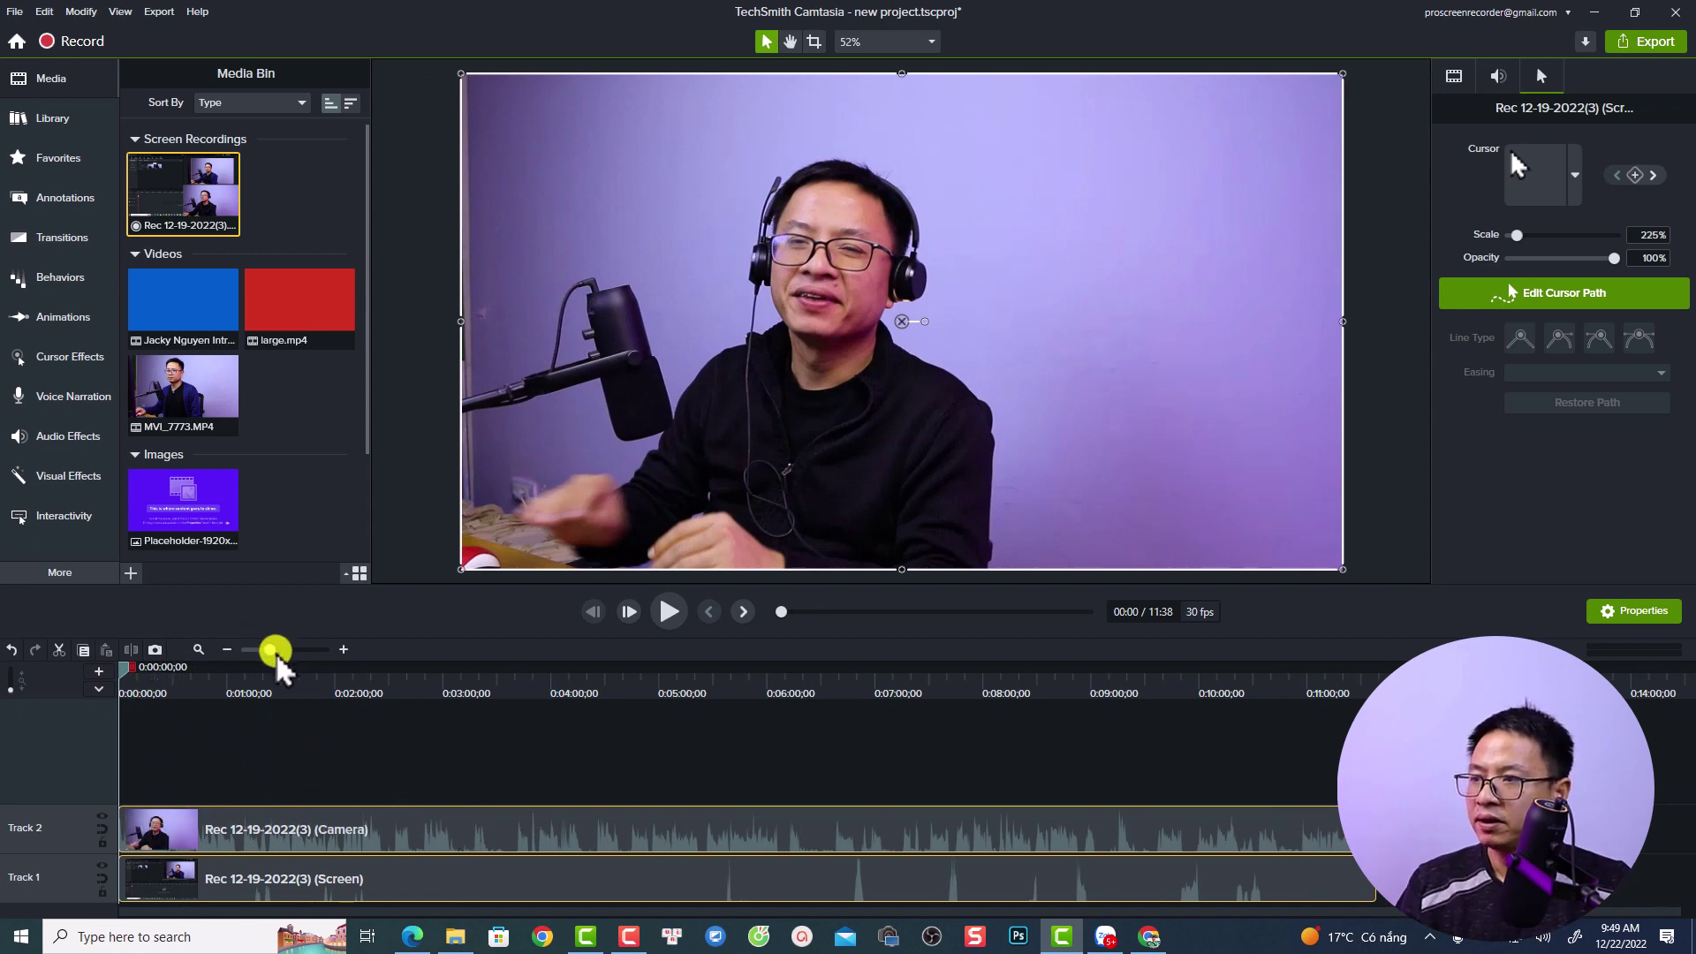
{"action": "left_click_drag", "start_coordinate": [274, 658], "coordinate": [295, 651]}
{"action": "key", "text": "space"}
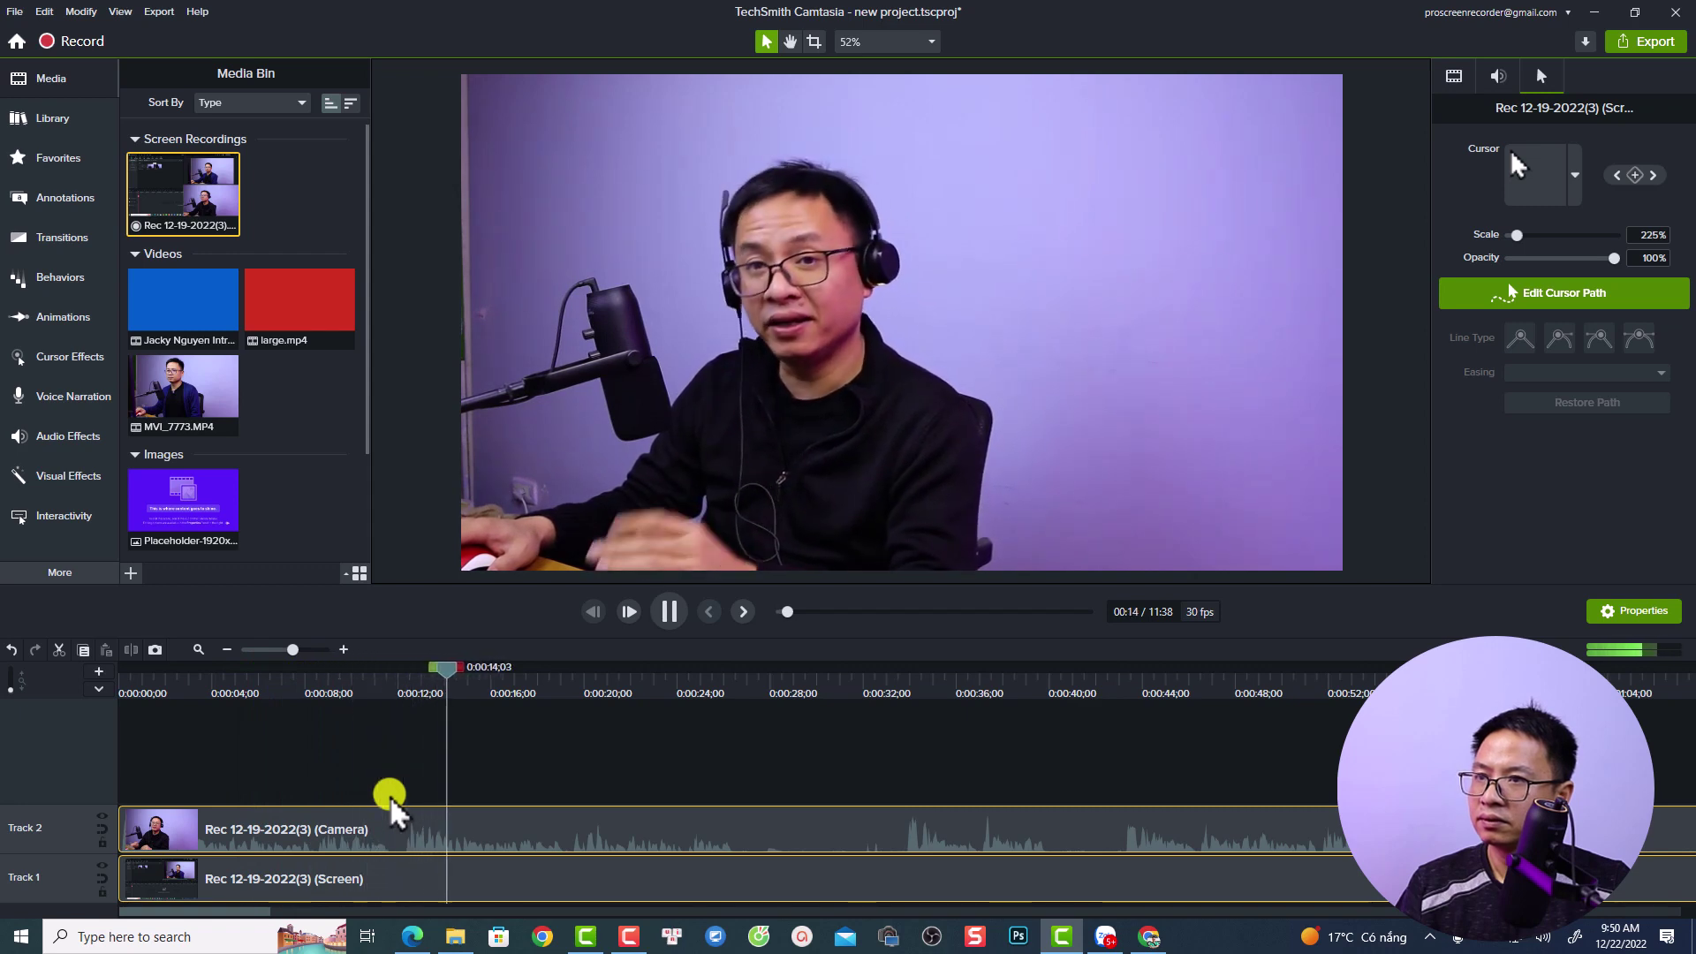
{"action": "key", "text": "space"}
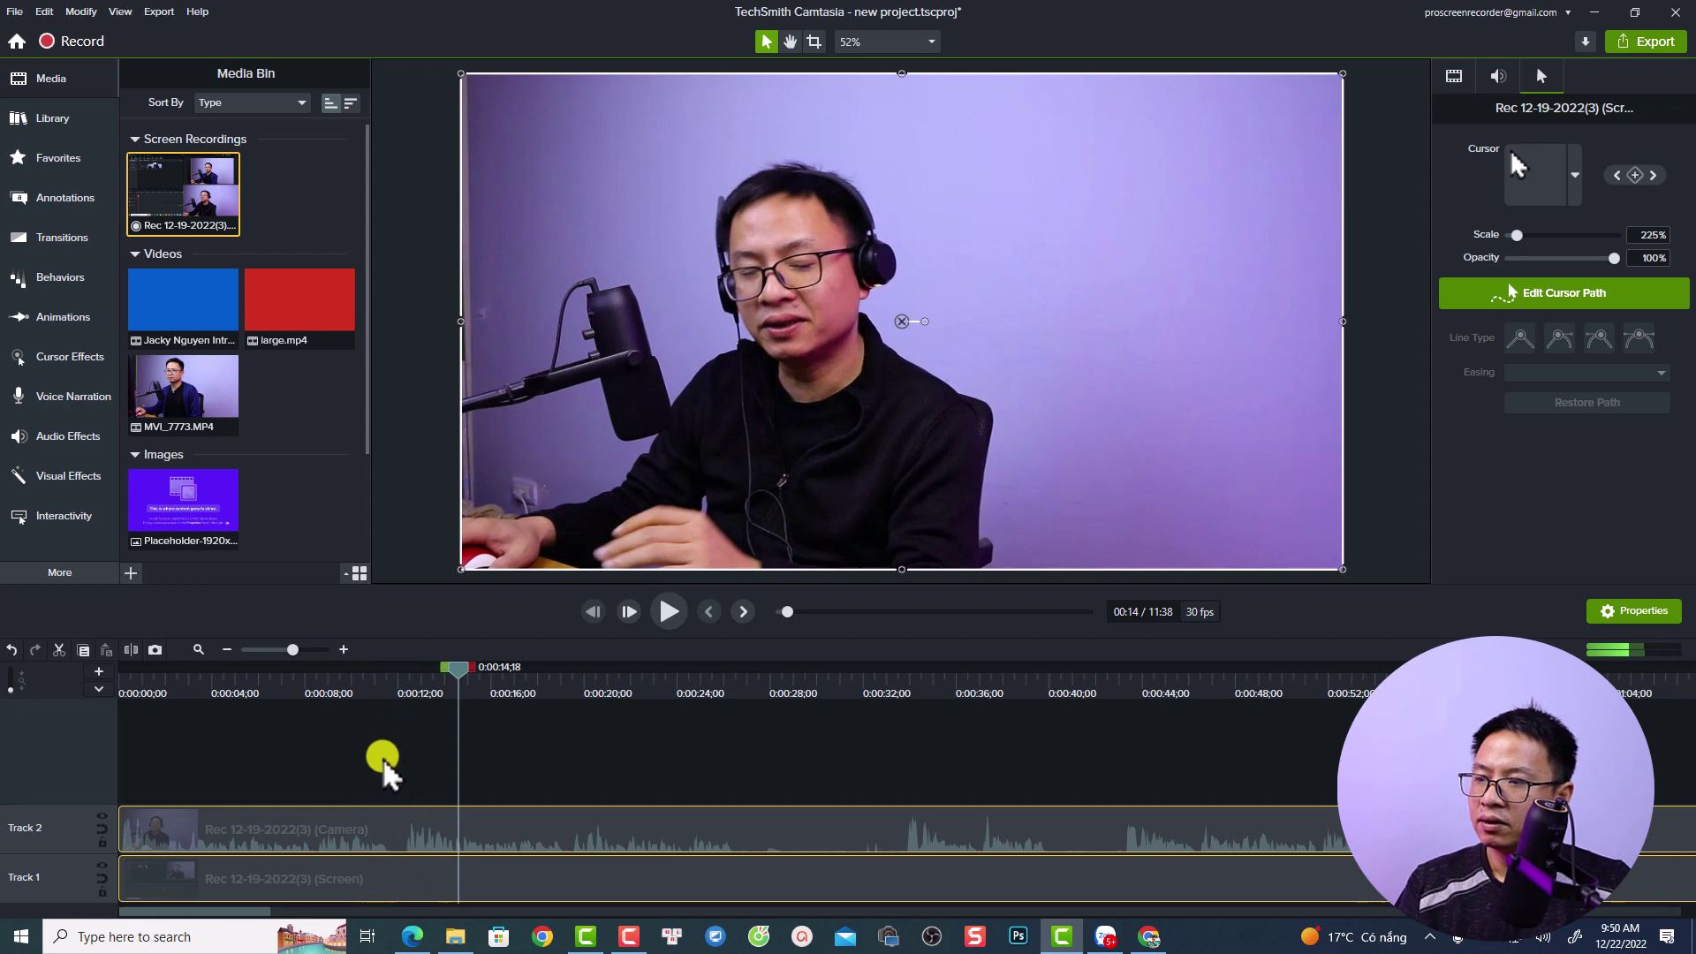
{"action": "left_click", "coordinate": [282, 685]}
{"action": "key", "text": "space"}
{"action": "key", "text": "space"}
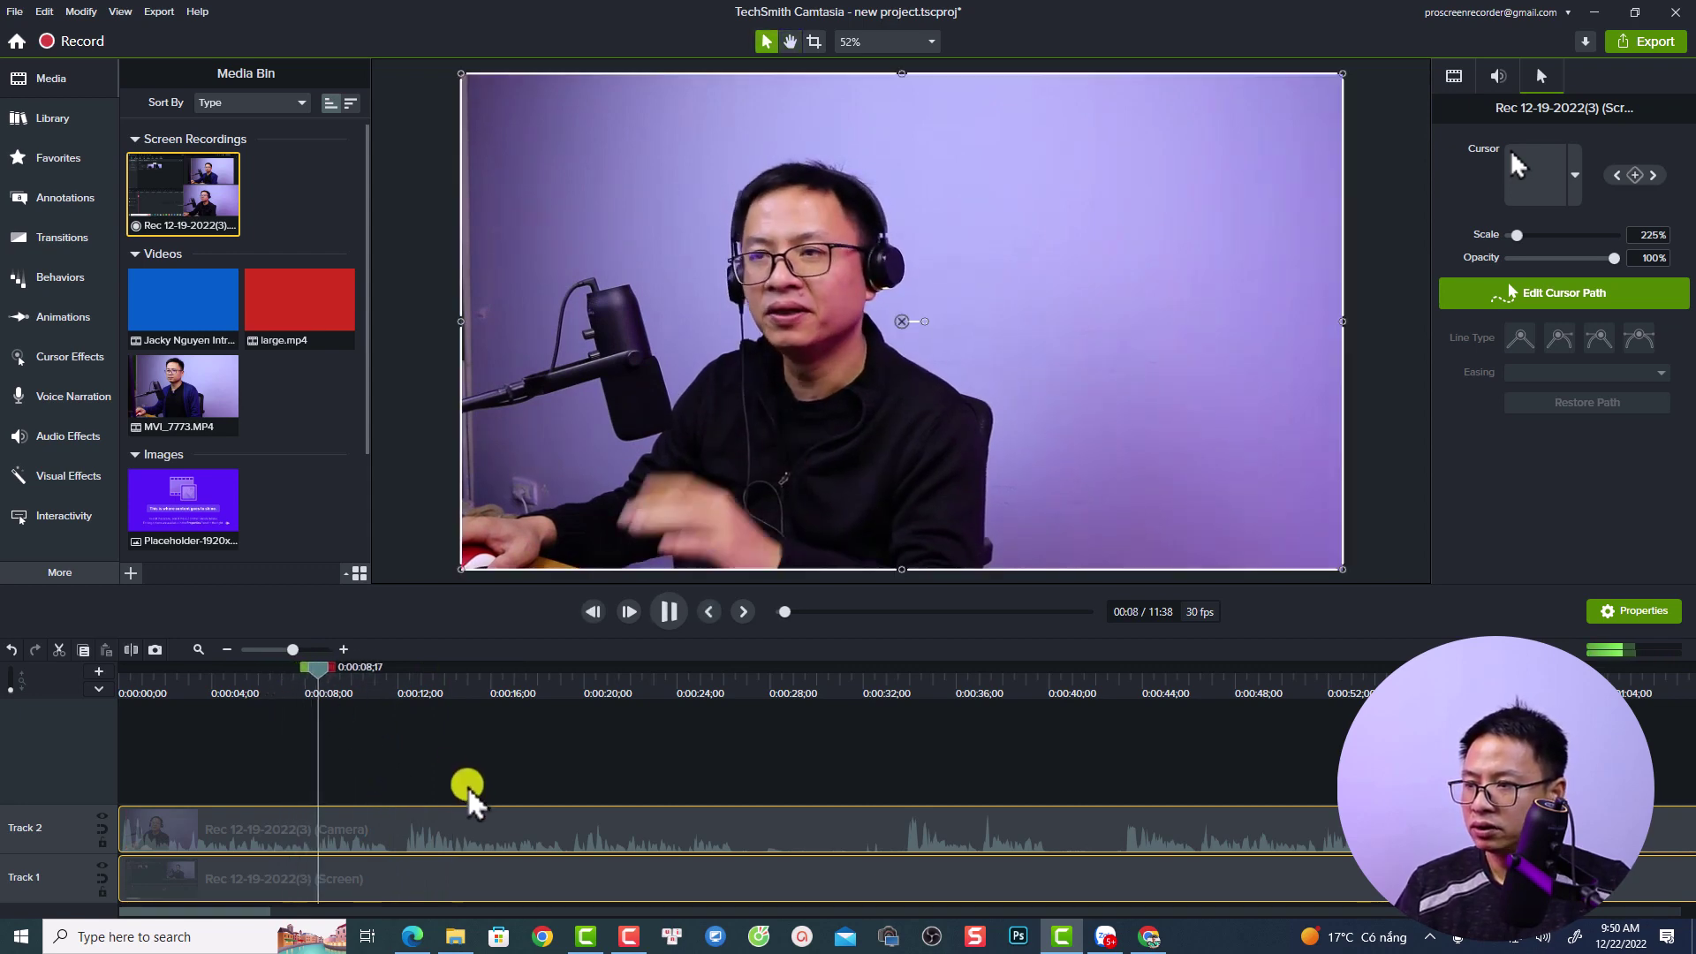
- Cut the range from 0:00:08;11 to 0:00:12;06 out of both tracks and play across the join
{"action": "left_click", "coordinate": [314, 669]}
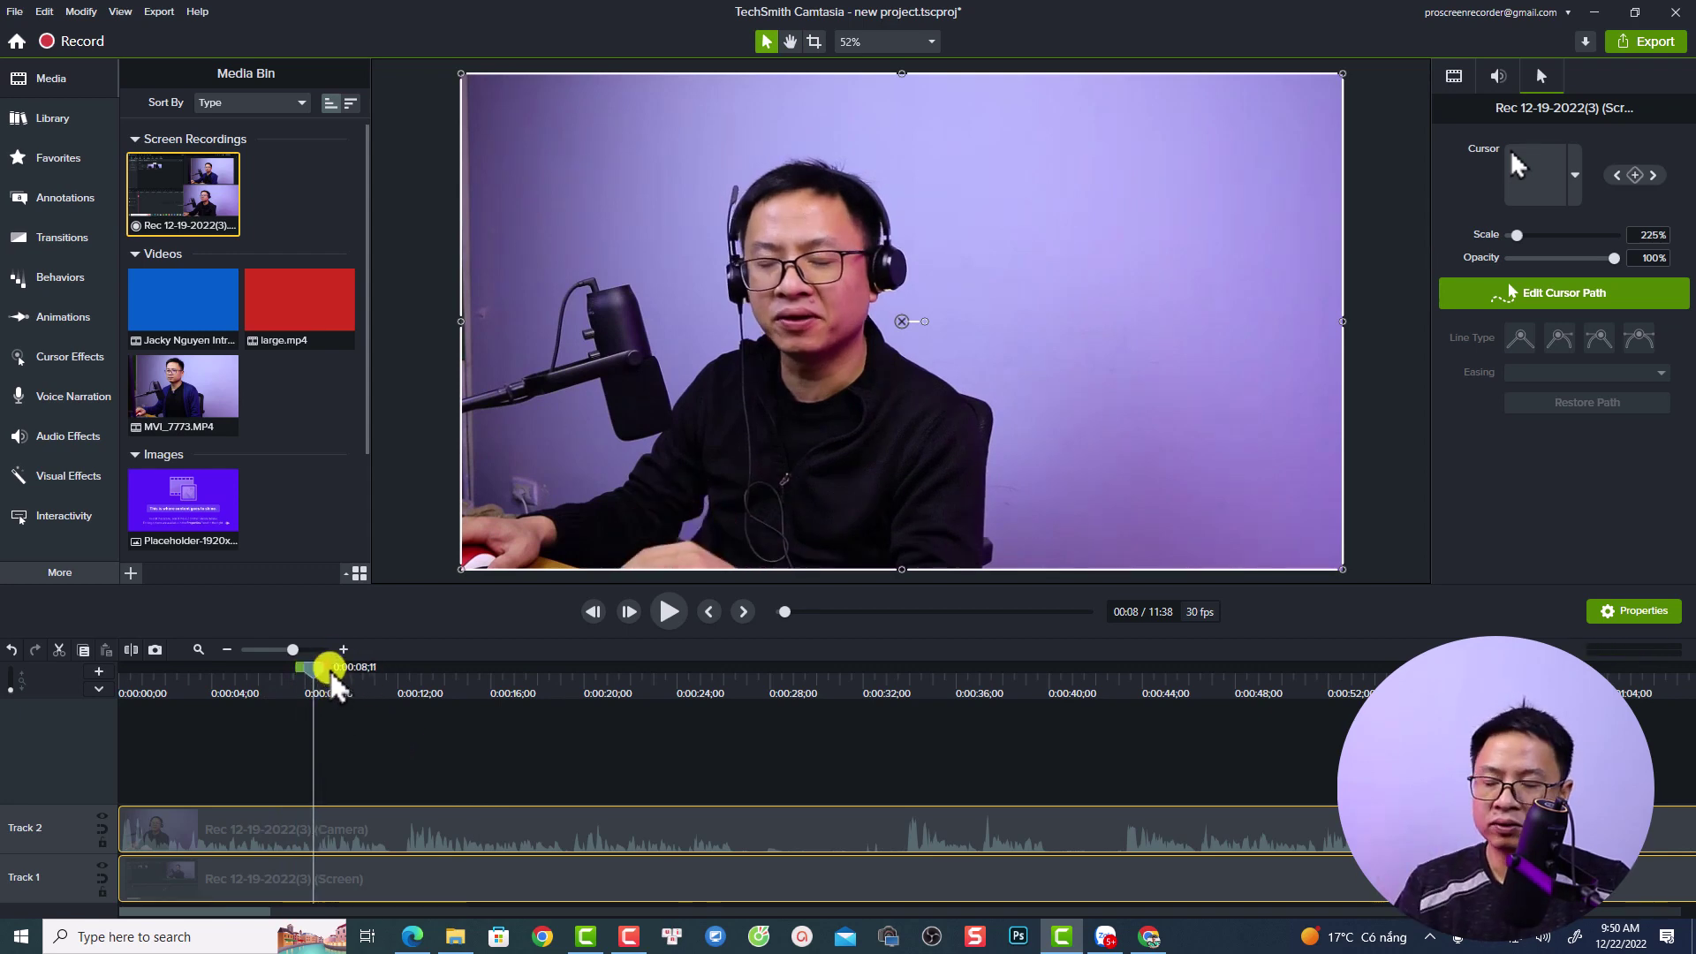
{"action": "left_click_drag", "start_coordinate": [325, 671], "coordinate": [415, 698]}
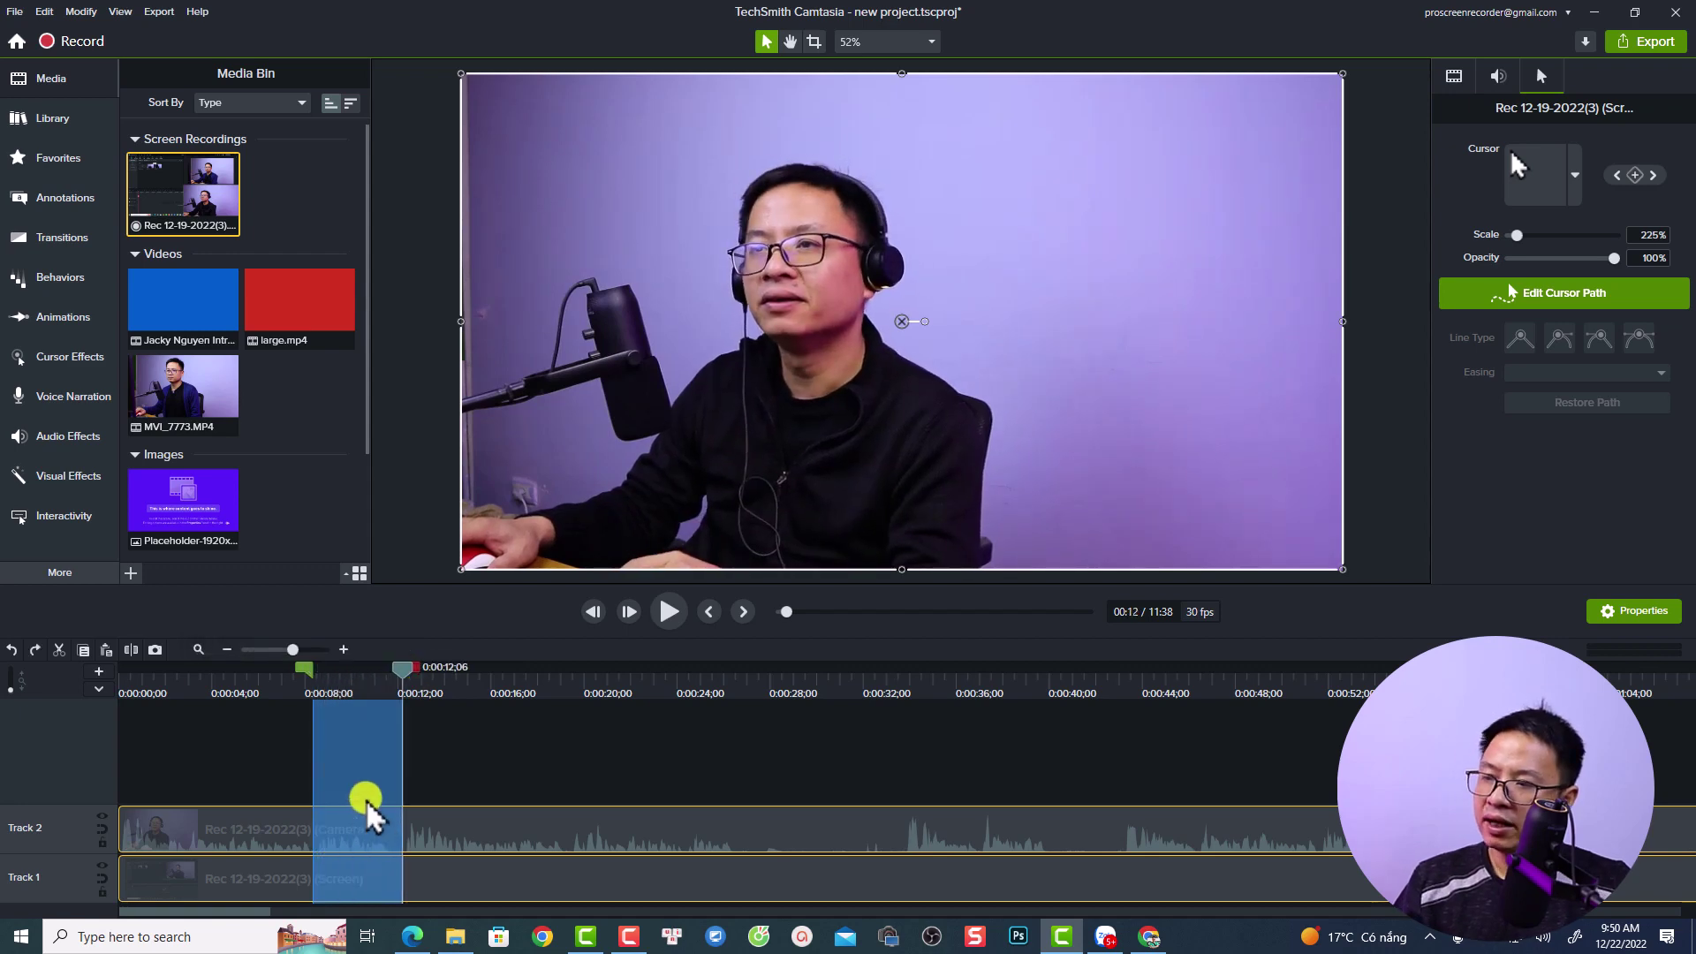
{"action": "left_click", "coordinate": [59, 652]}
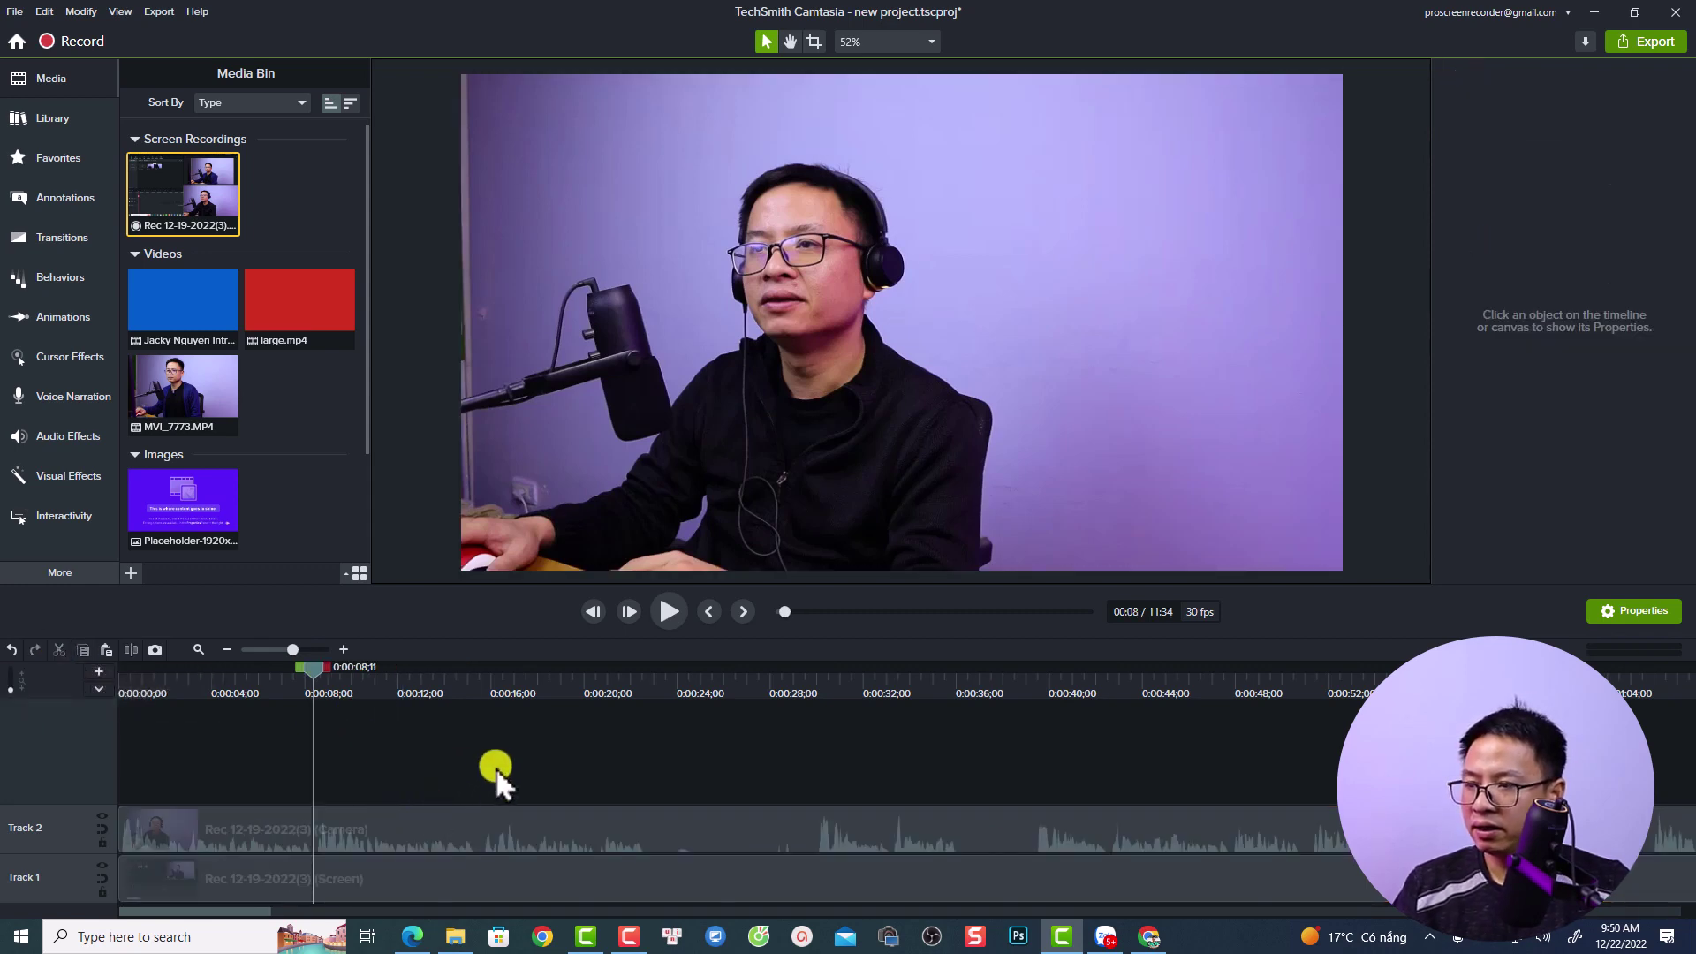
{"action": "key", "text": "space"}
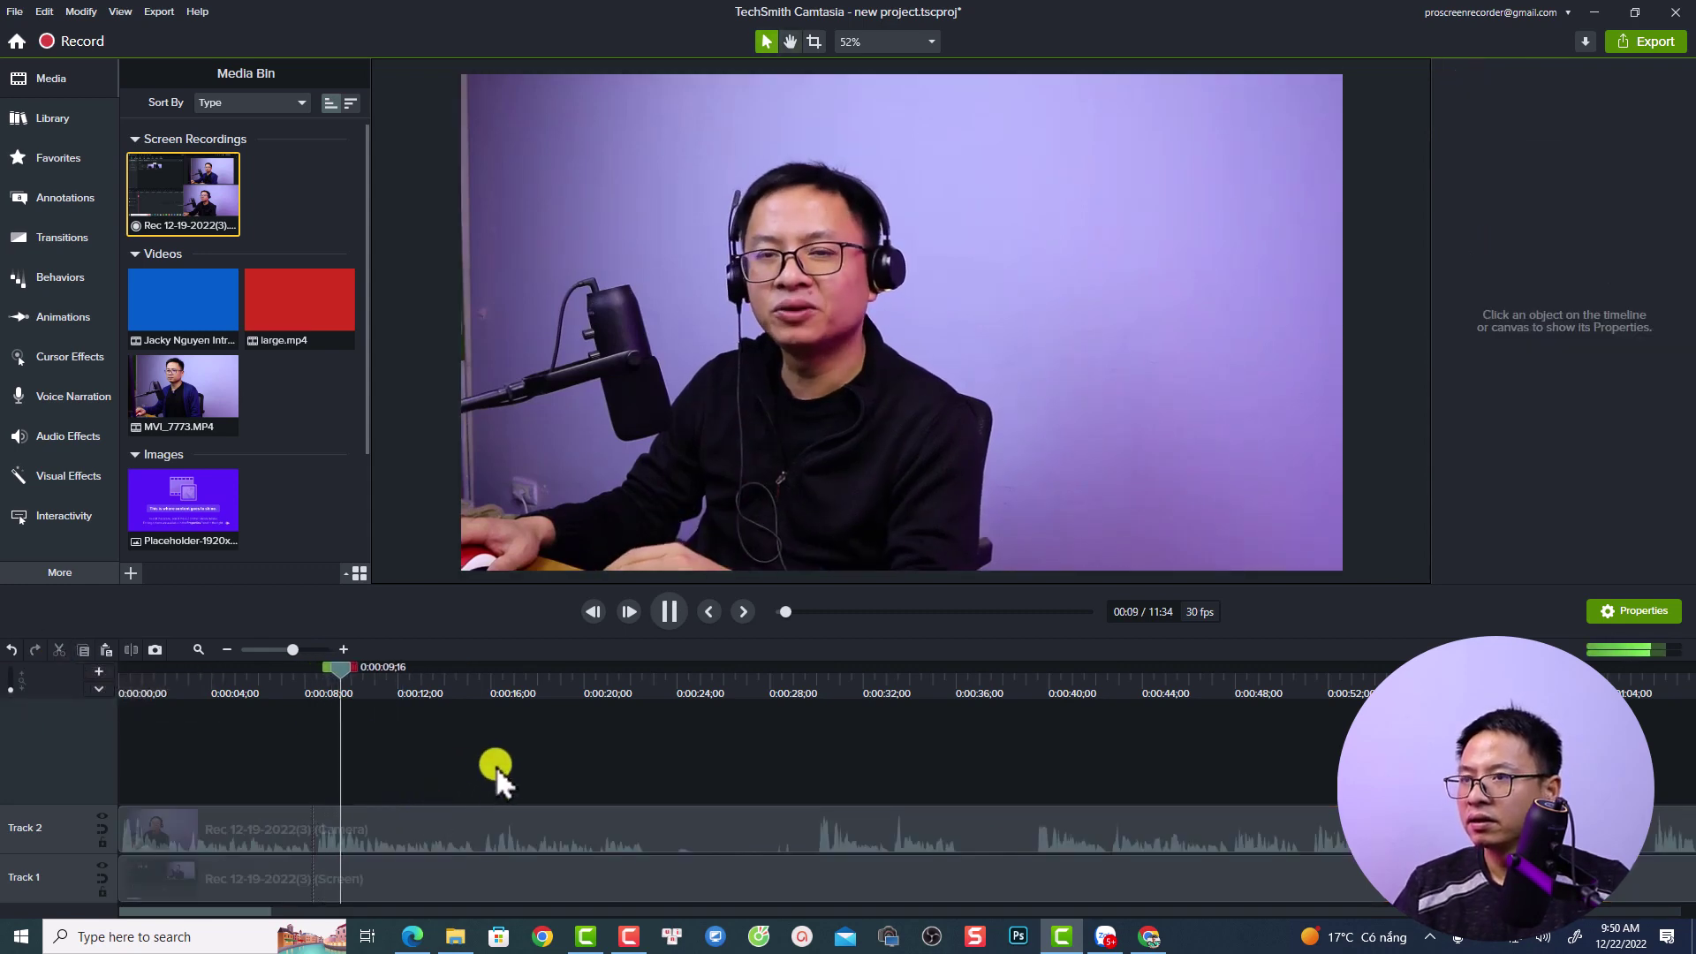
{"action": "scroll", "coordinate": [251, 788], "scroll_direction": "down", "scroll_amount": 2}
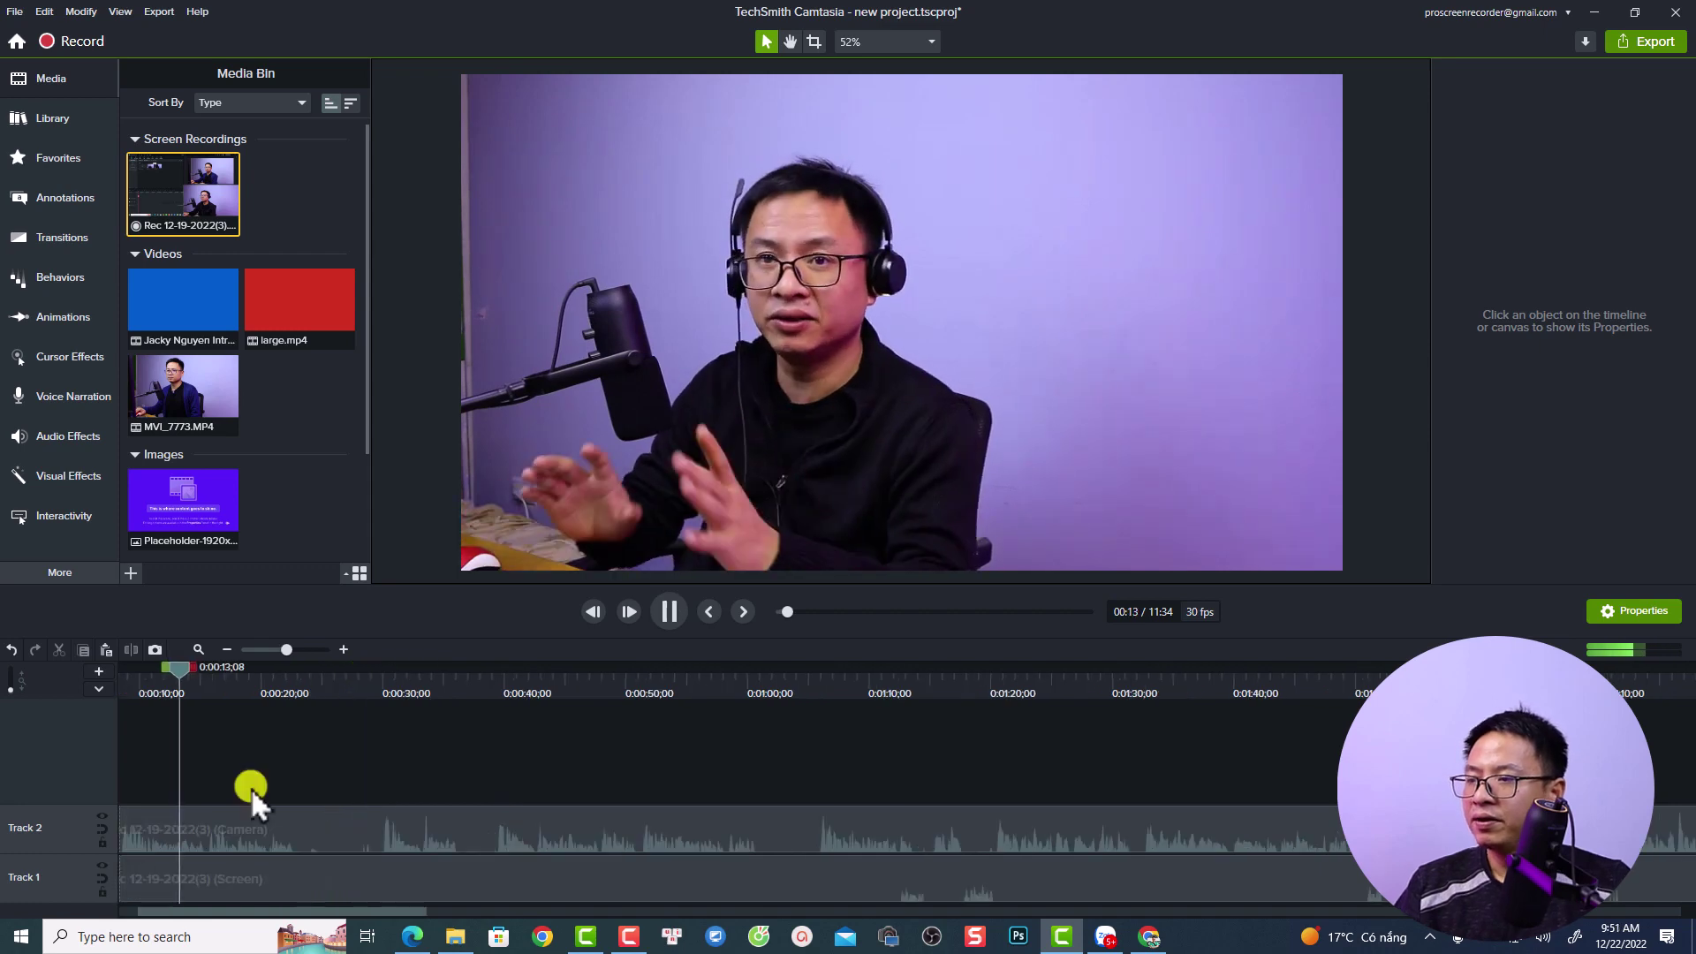
{"action": "key", "text": "space"}
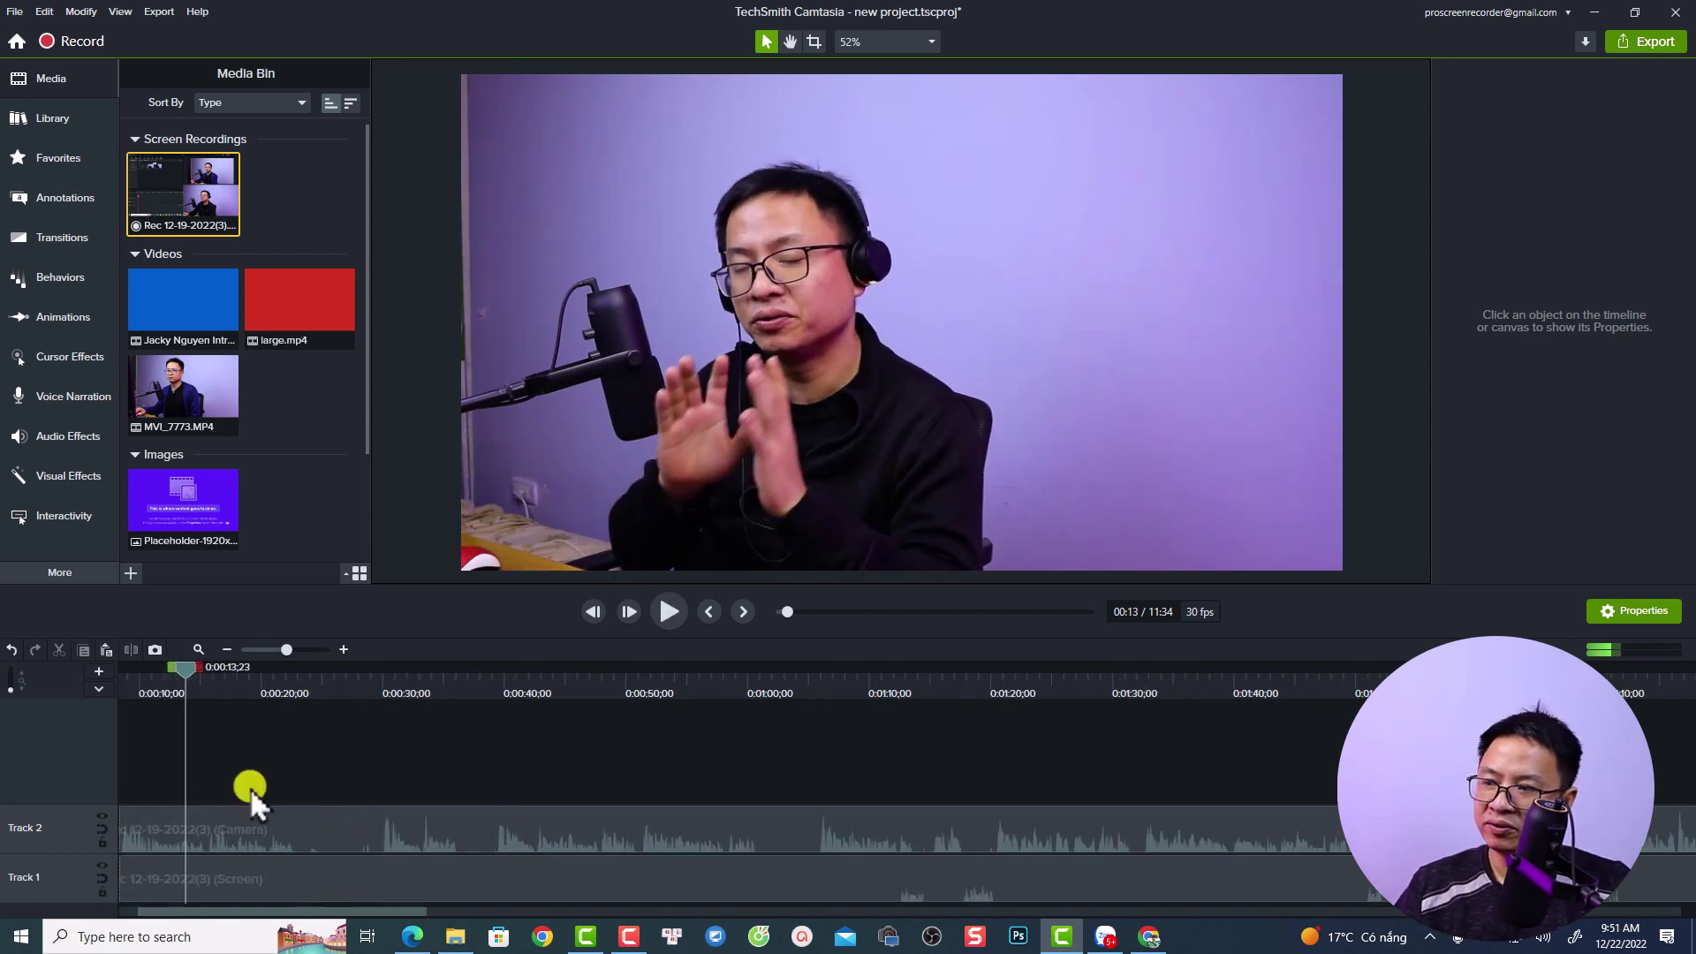
- Add a Tilt Right animation to the camera clip at 0:01:05;06 and preview it from 0:01:03;21
{"action": "left_click_drag", "start_coordinate": [189, 674], "coordinate": [815, 755]}
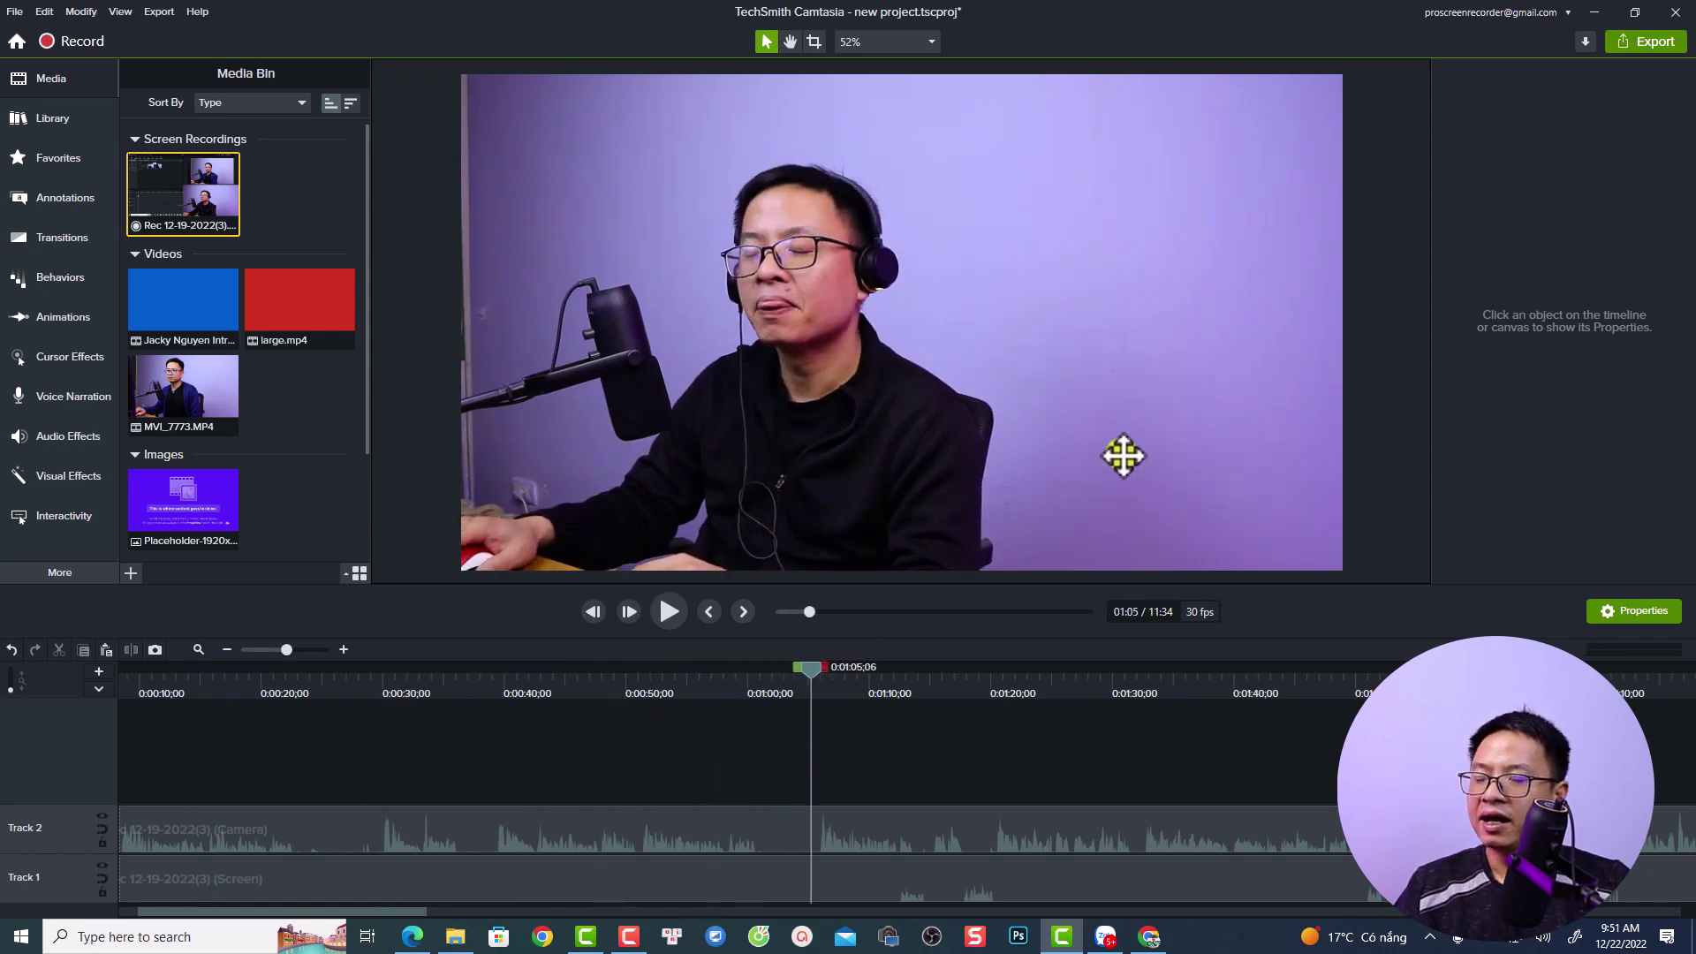
{"action": "left_click", "coordinate": [815, 839]}
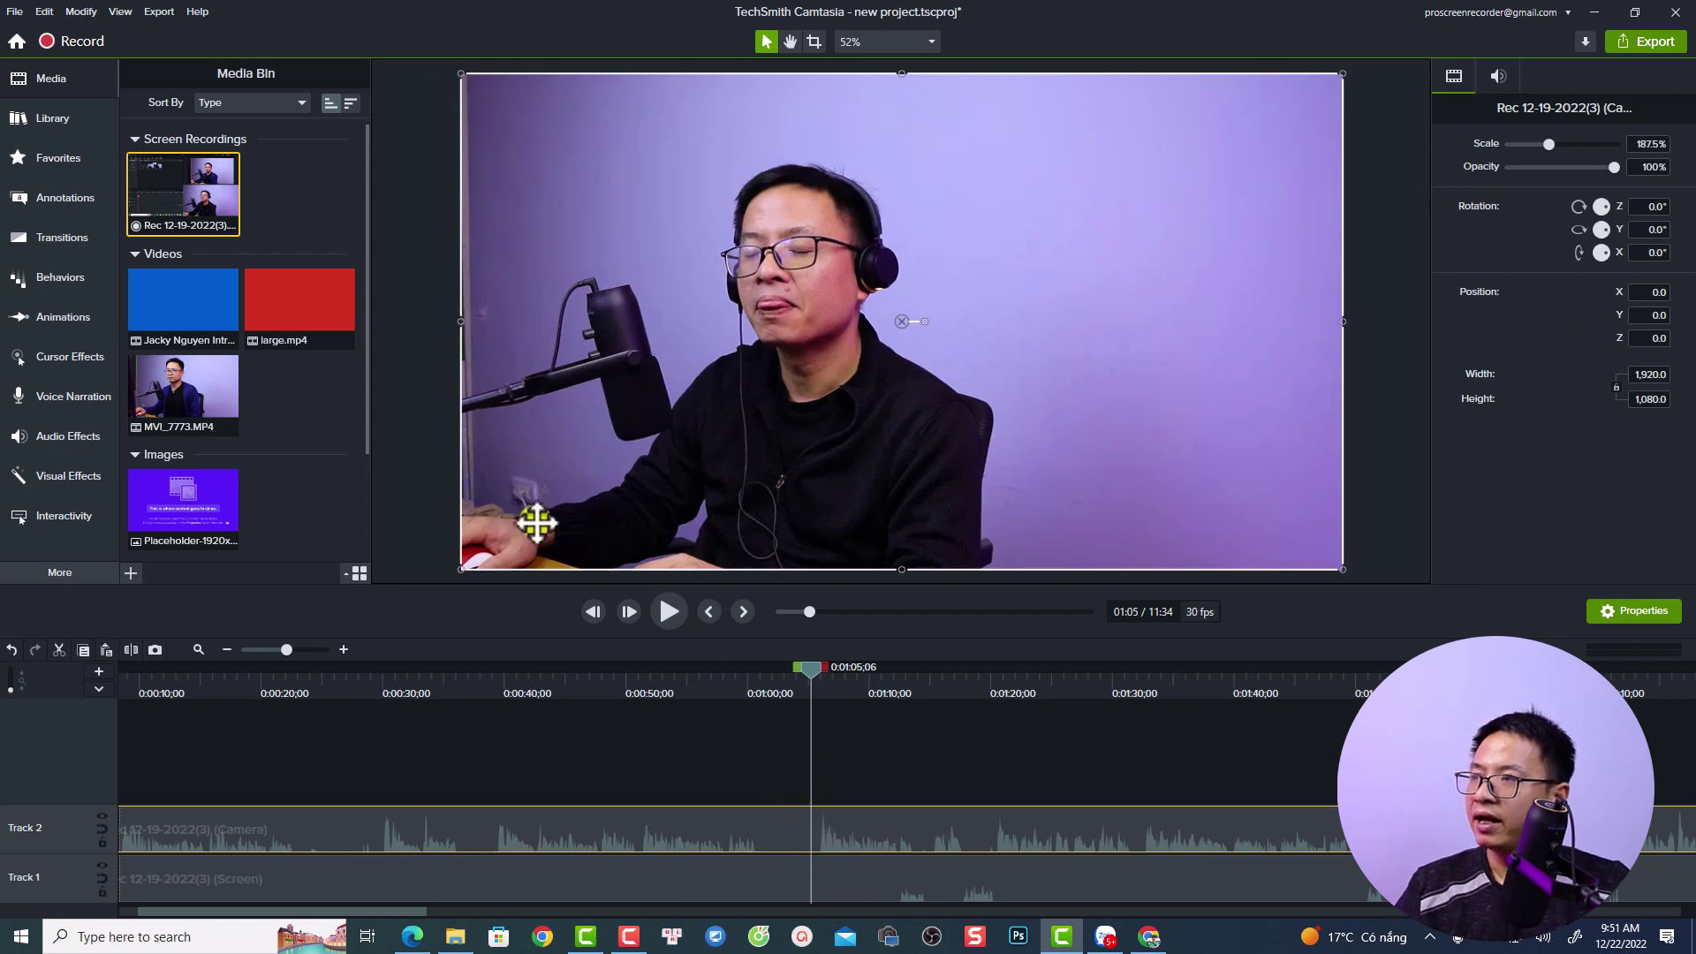
{"action": "left_click", "coordinate": [66, 320]}
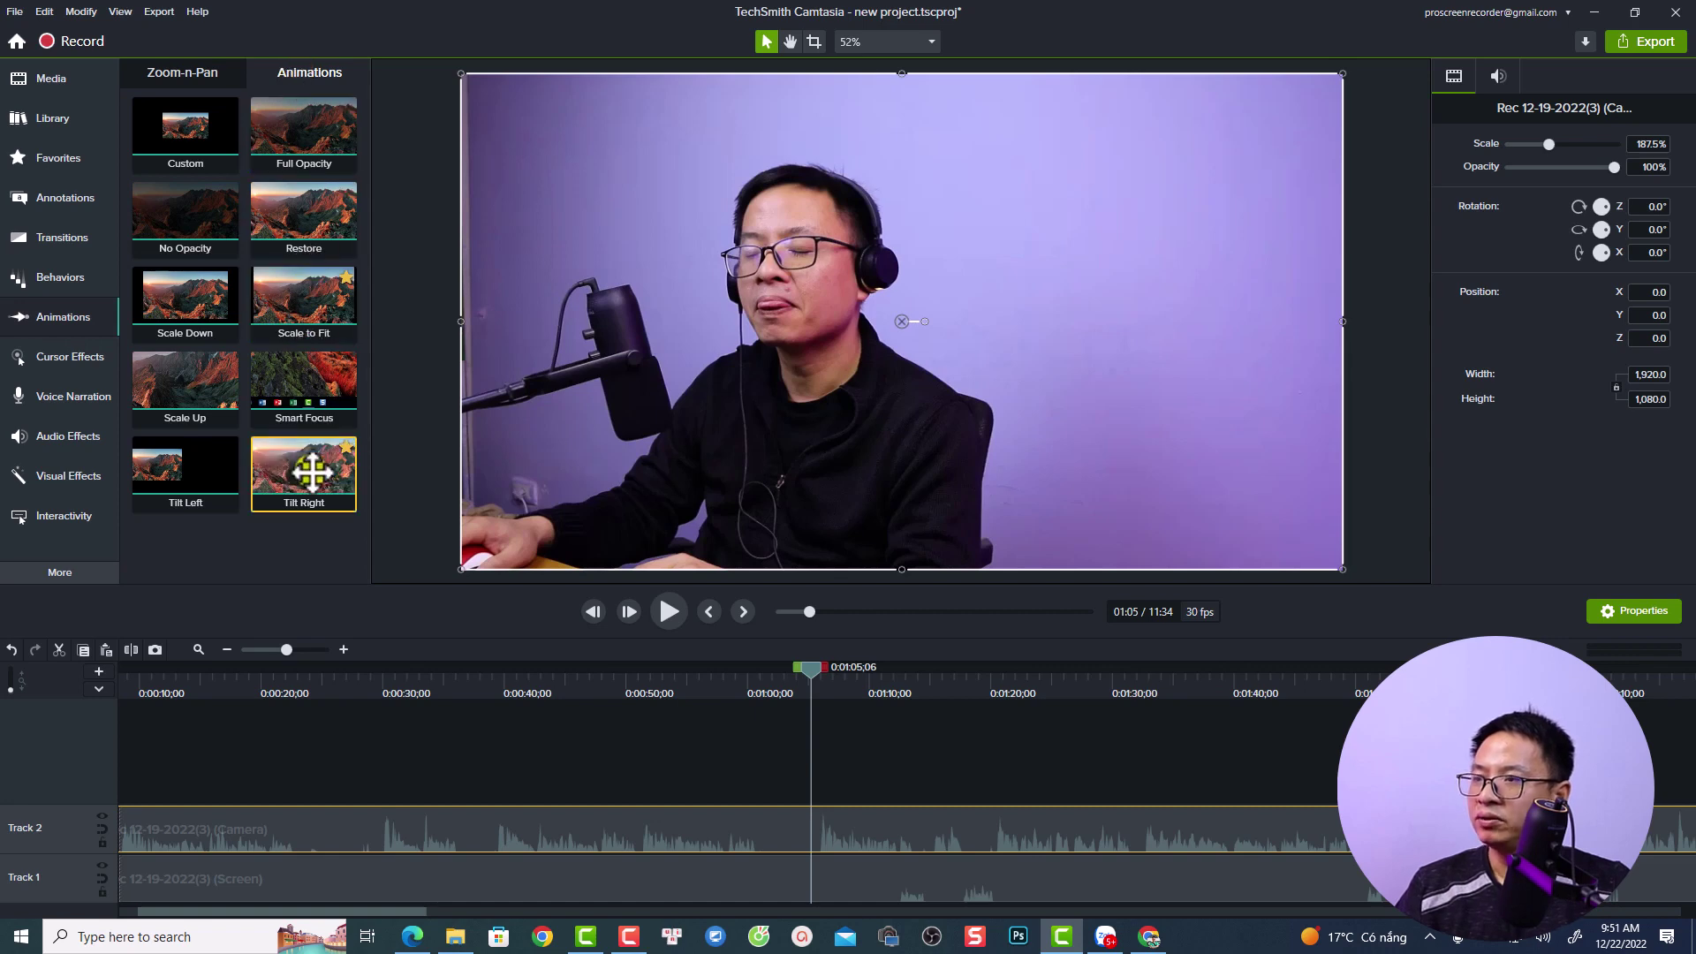
{"action": "left_click_drag", "start_coordinate": [311, 473], "coordinate": [809, 833]}
{"action": "left_click", "coordinate": [792, 686]}
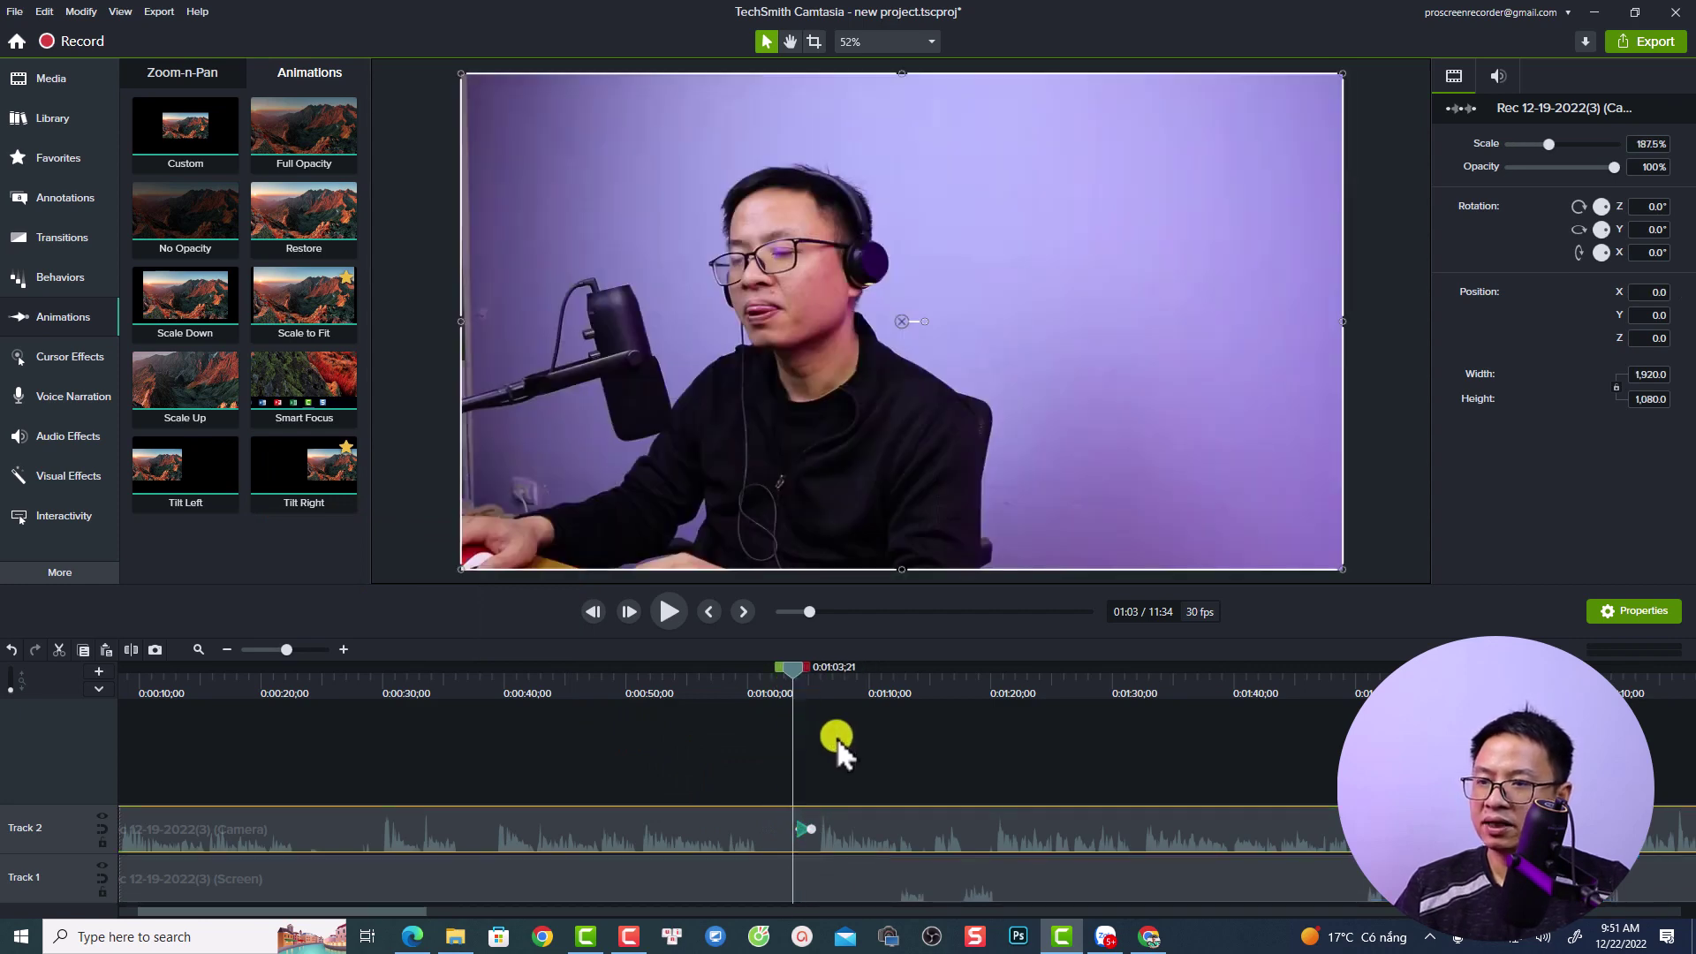
{"action": "key", "text": "space"}
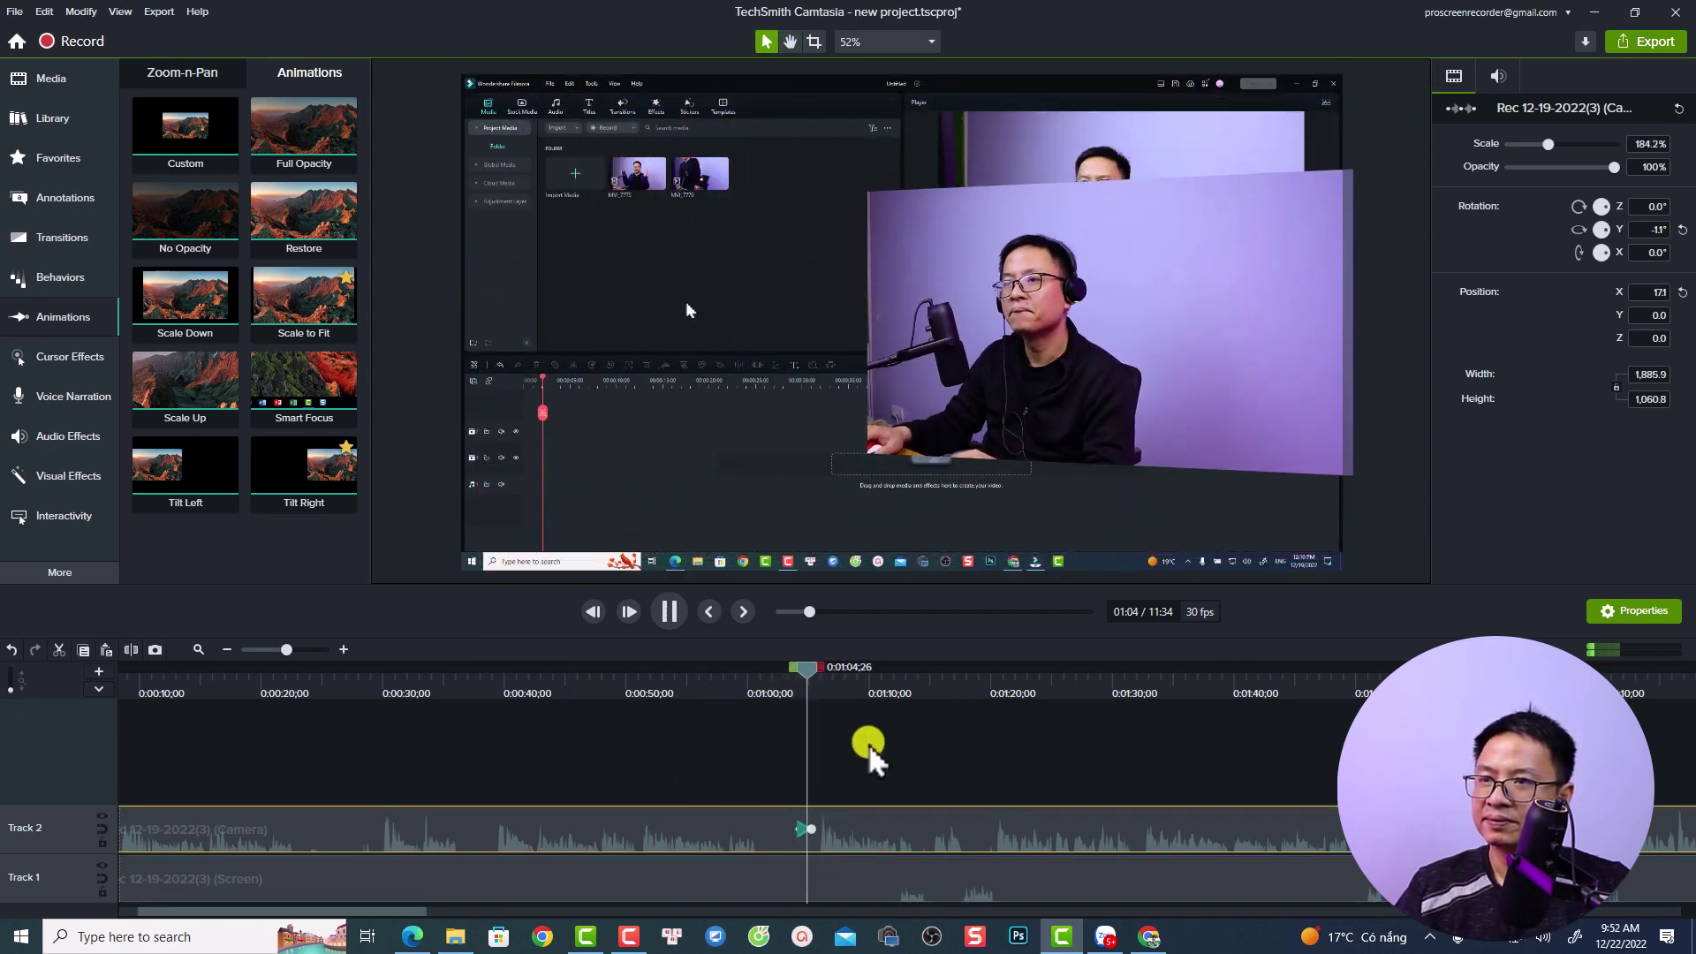
{"action": "key", "text": "space"}
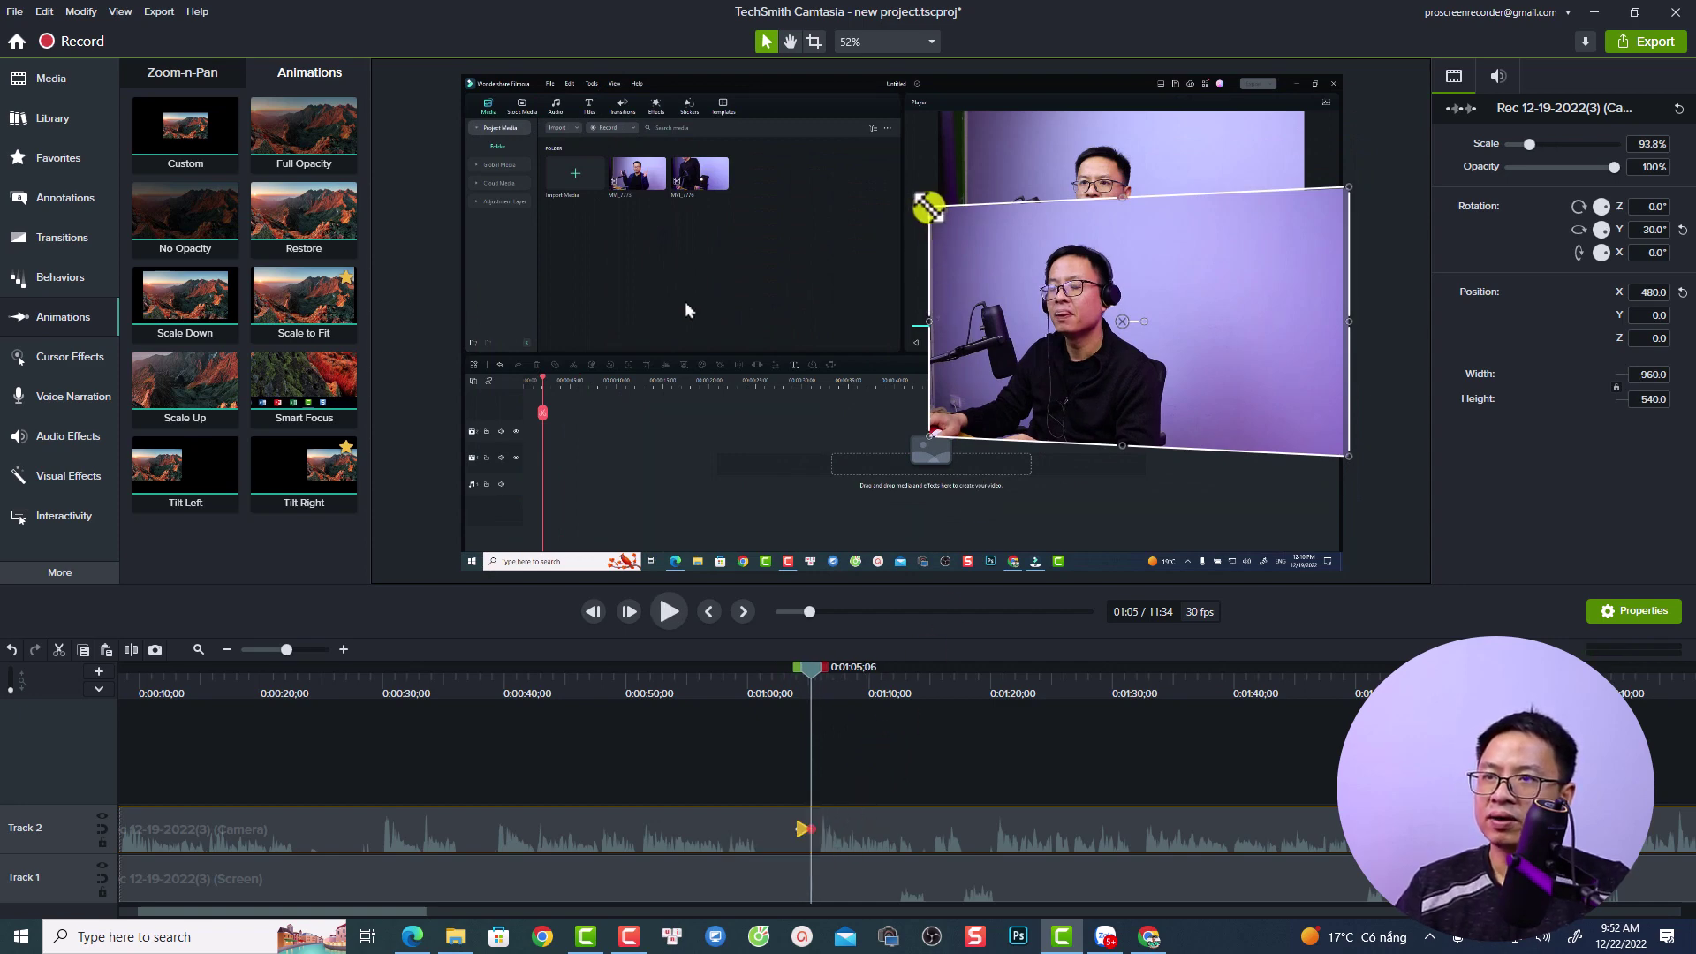
- Shrink the tilted camera picture to about 435 × 245 and move it to the lower-right corner of the canvas
{"action": "left_click_drag", "start_coordinate": [932, 209], "coordinate": [1140, 397]}
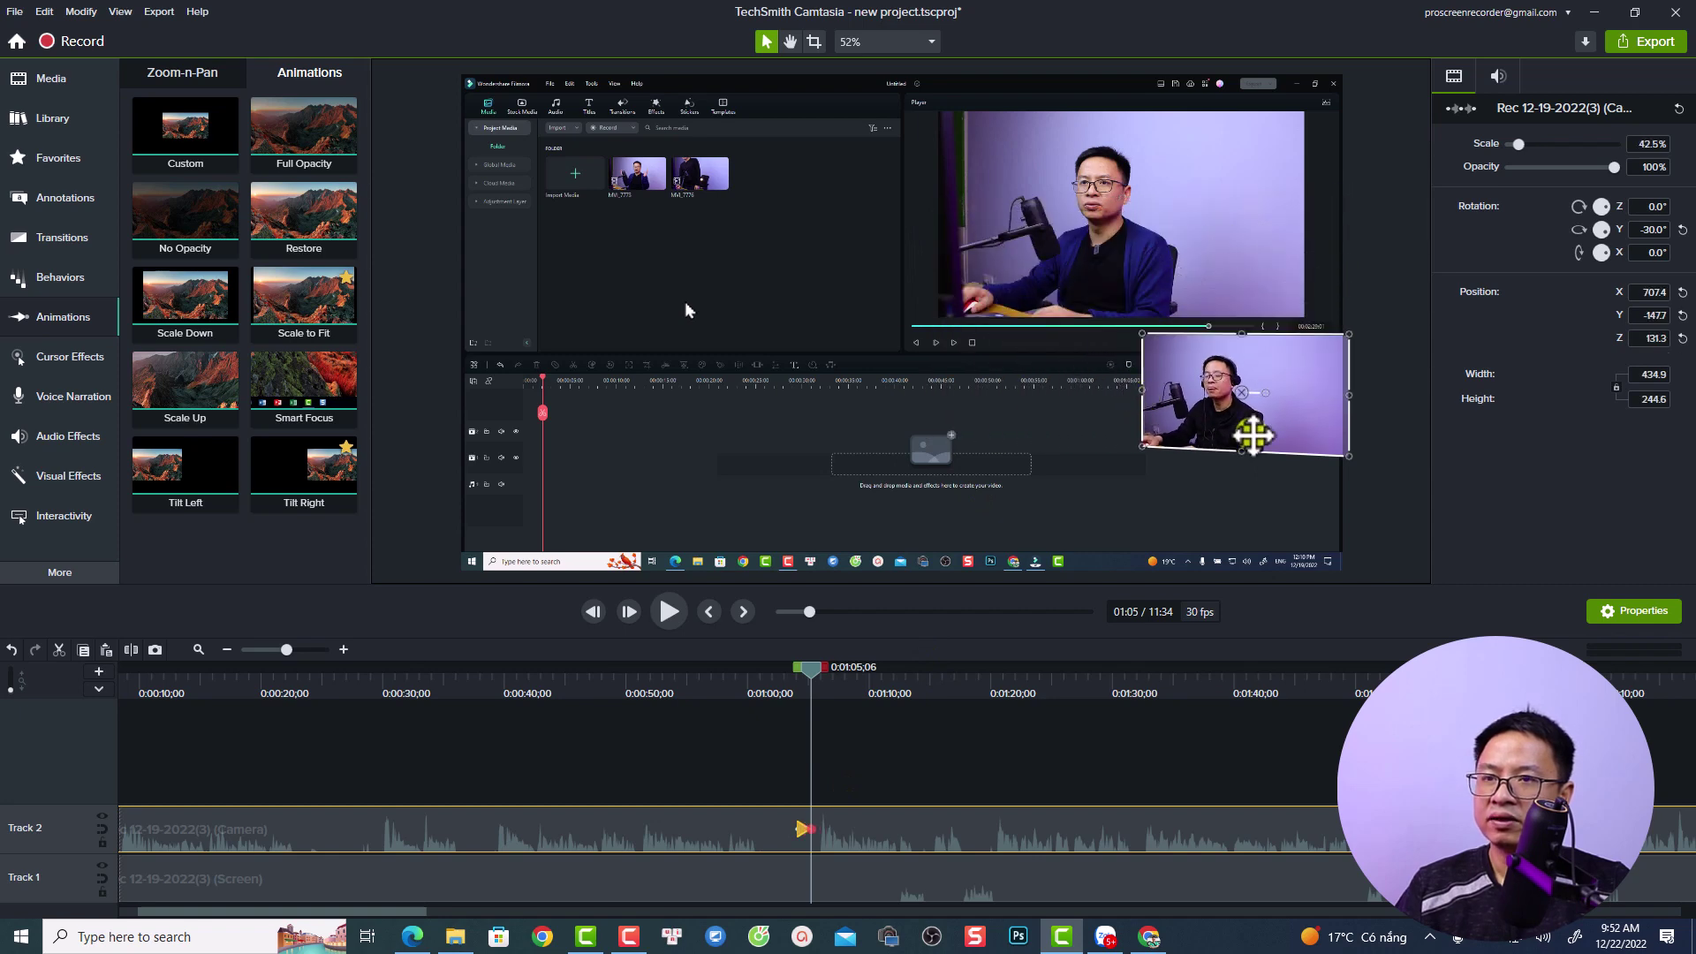
{"action": "left_click_drag", "start_coordinate": [1249, 428], "coordinate": [1234, 530]}
- Lengthen the camera clip's tilt animation by extending its end slightly, and preview it from about 0:01:03;28
{"action": "left_click", "coordinate": [783, 679]}
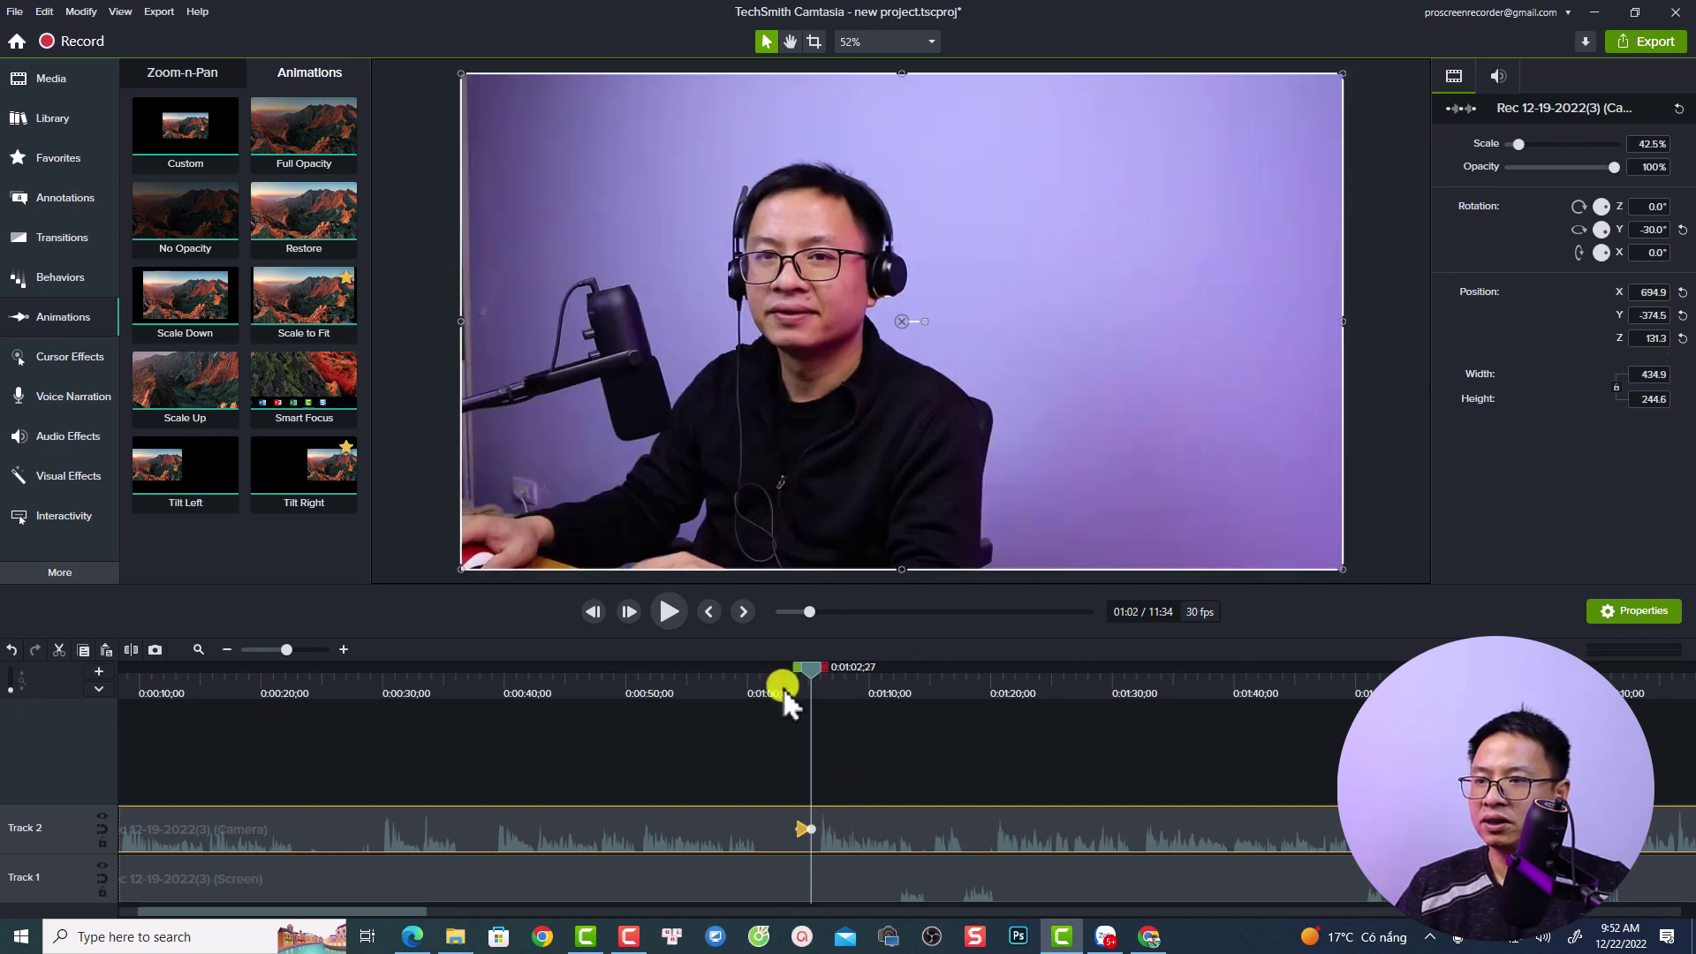
{"action": "mouse_move", "coordinate": [292, 655]}
{"action": "left_mouse_down"}
{"action": "mouse_move", "coordinate": [336, 662]}
{"action": "mouse_move", "coordinate": [313, 664]}
{"action": "left_mouse_up"}
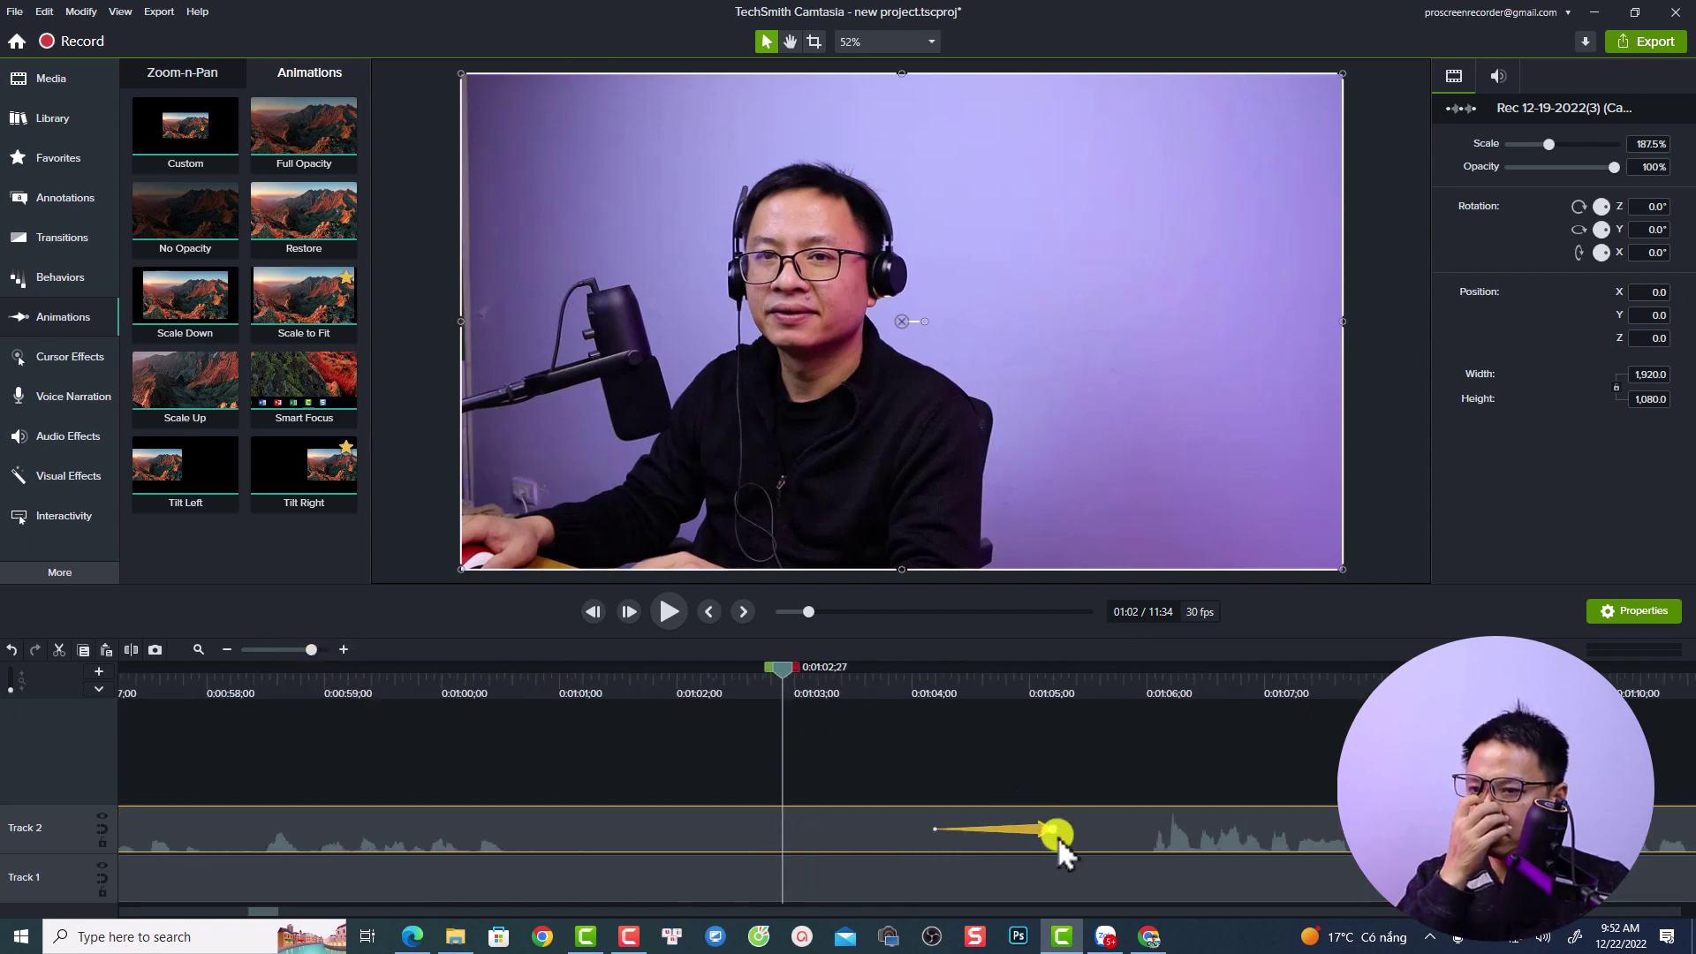
{"action": "left_click_drag", "start_coordinate": [1049, 829], "coordinate": [1095, 829]}
{"action": "left_click", "coordinate": [904, 682]}
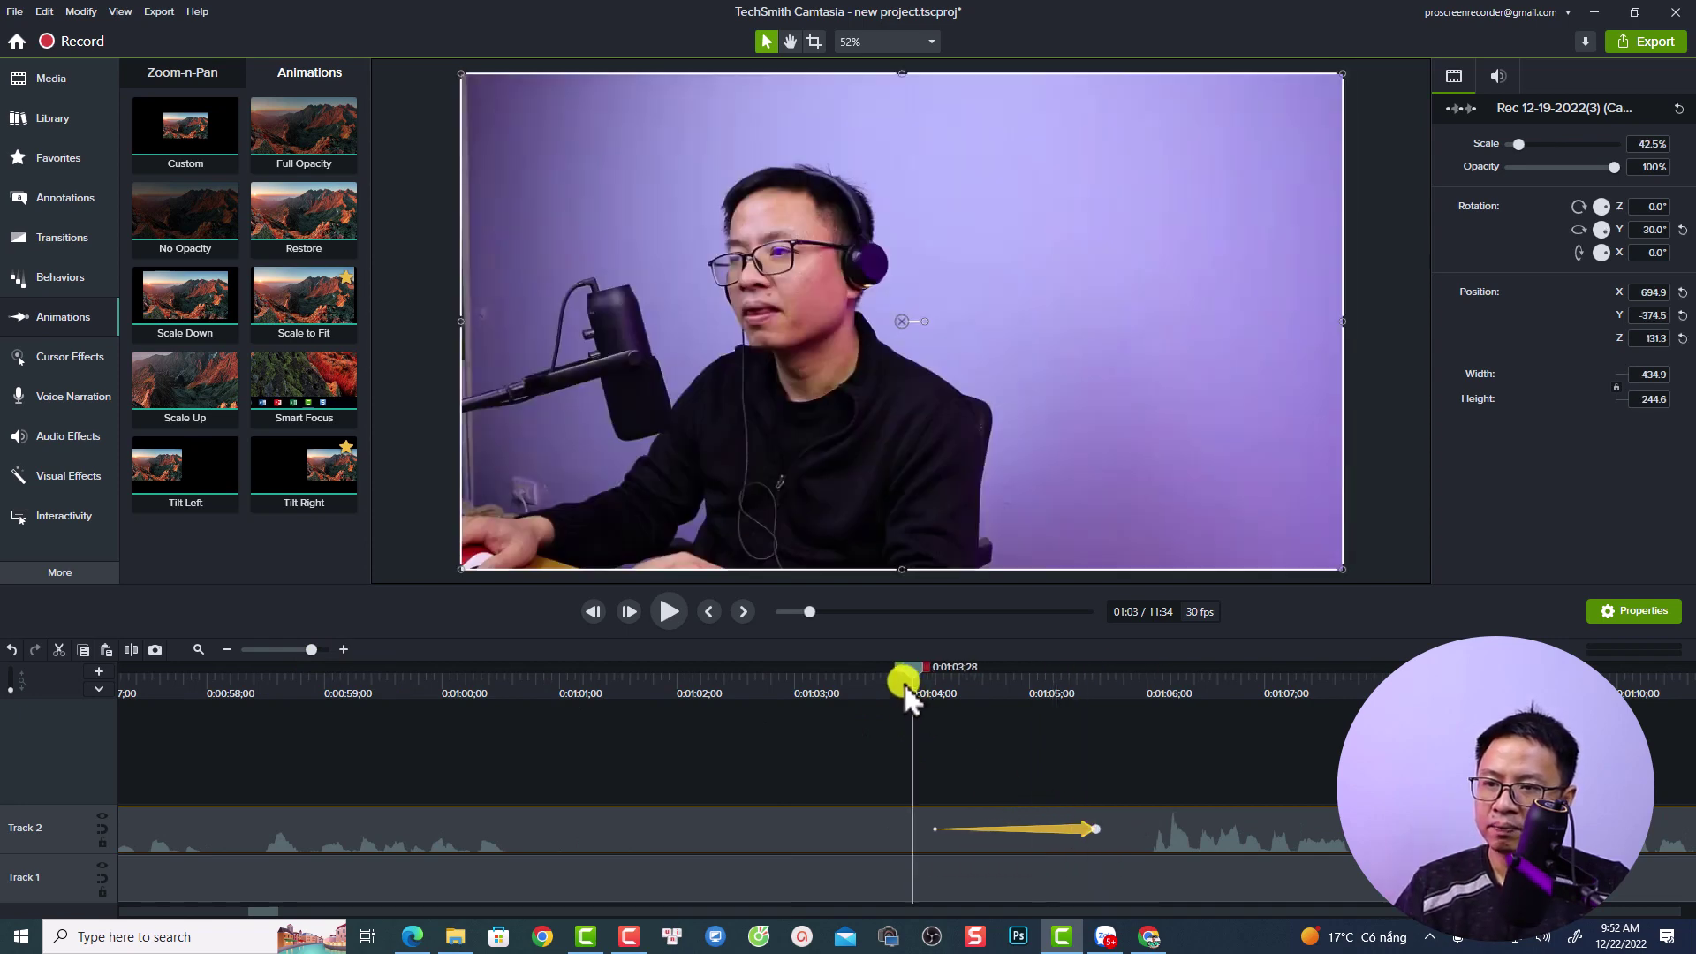
{"action": "key", "text": "space"}
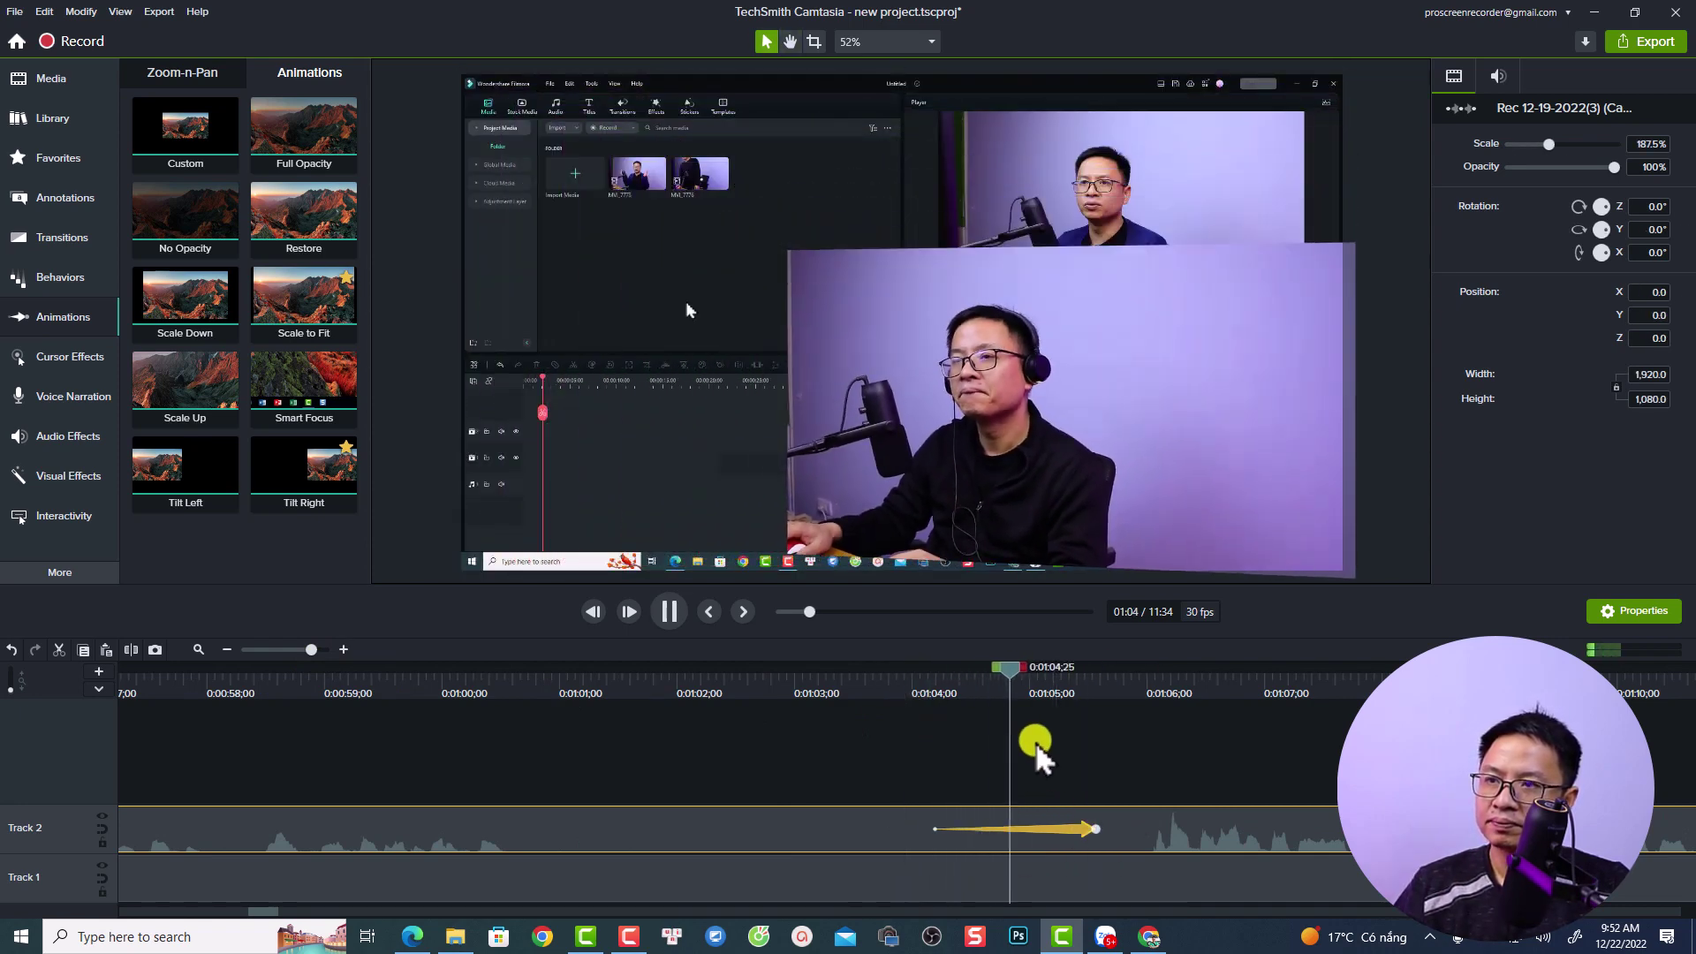
{"action": "key", "text": "space"}
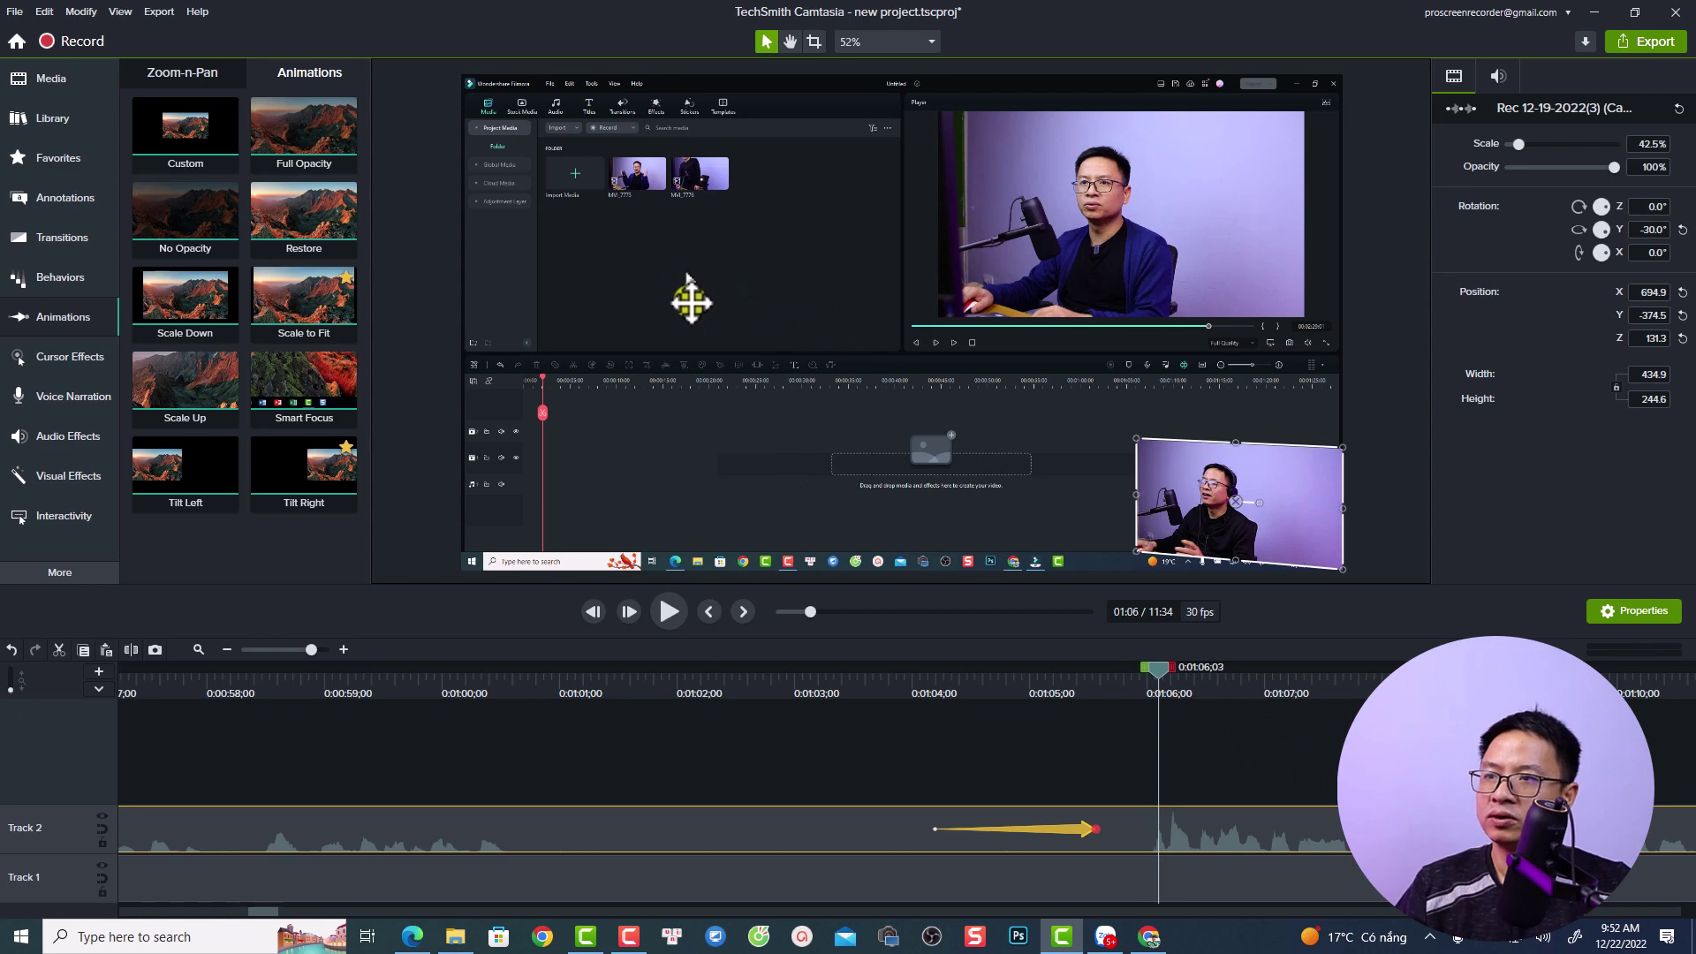
- Apply the Highlight cursor effect to the screen clip and set its size to 20
{"action": "left_click", "coordinate": [50, 365]}
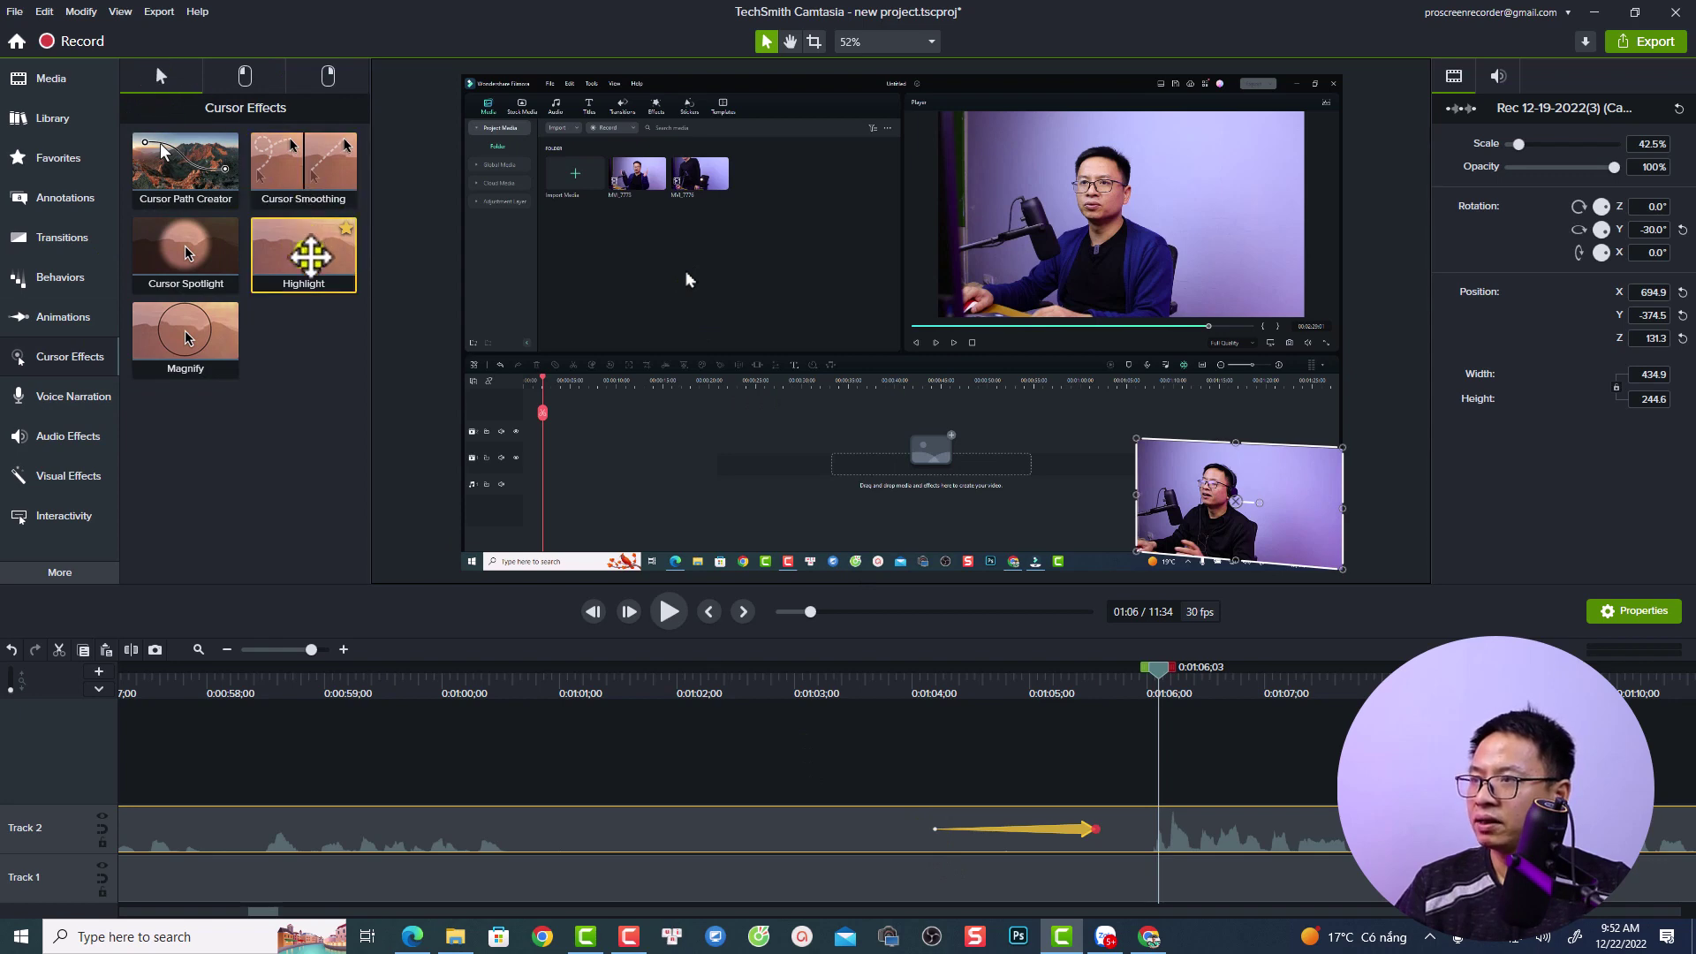
{"action": "left_click_drag", "start_coordinate": [309, 256], "coordinate": [1158, 875]}
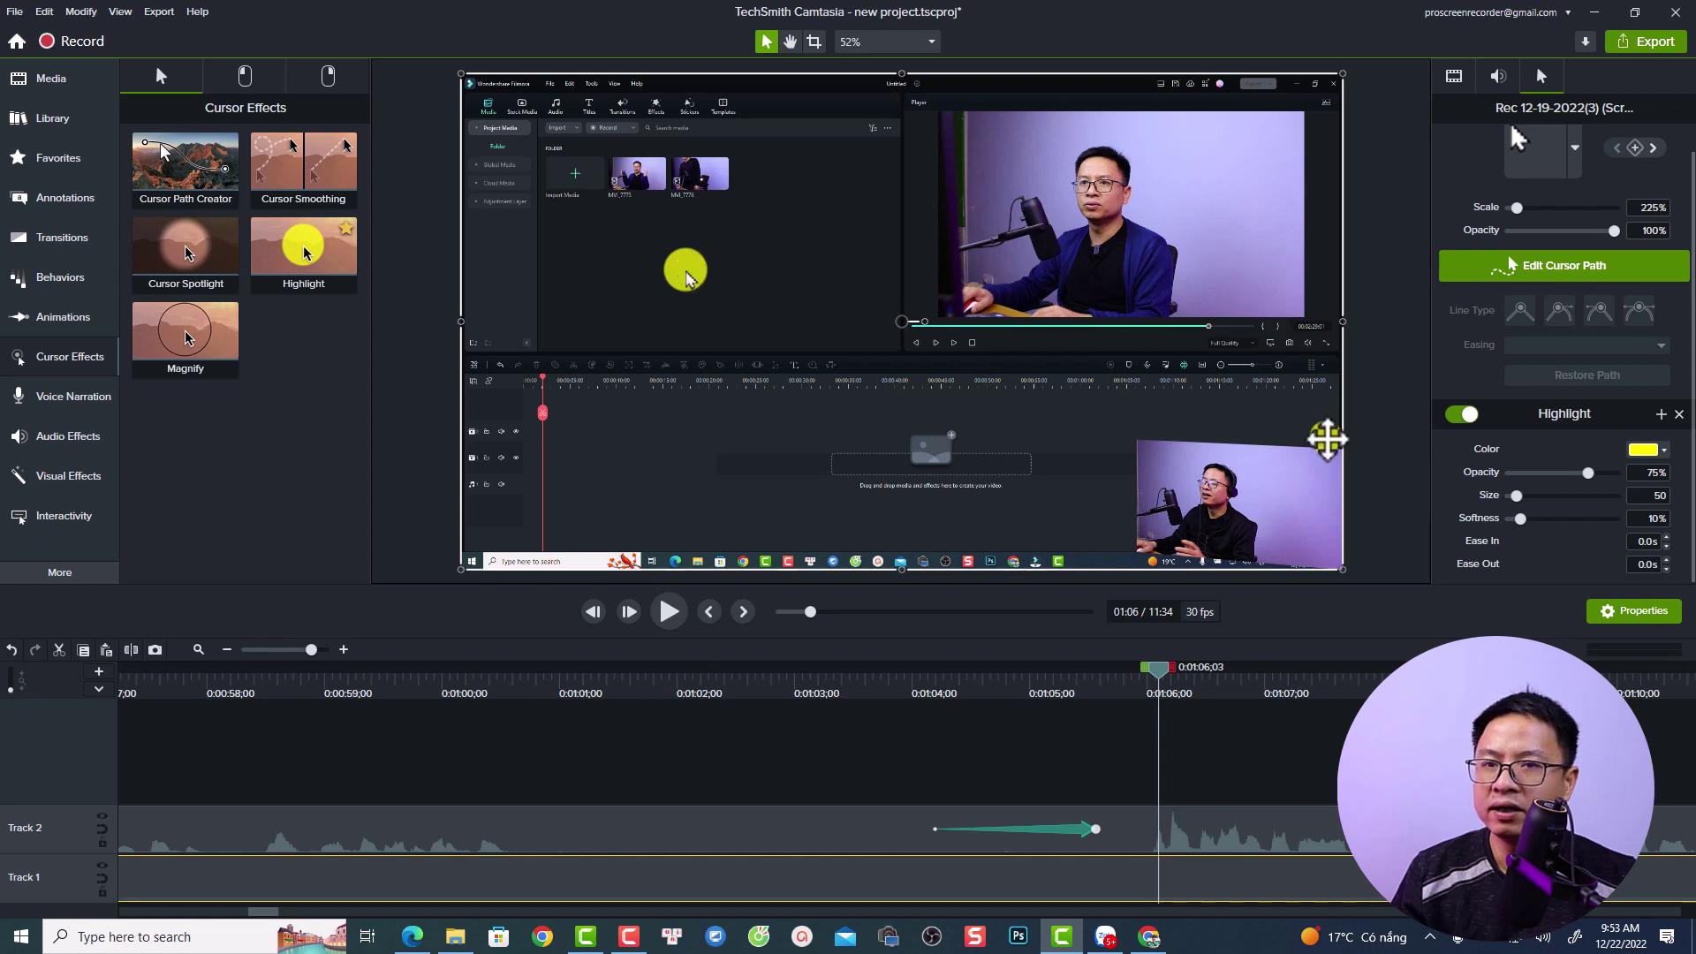
{"action": "key", "text": "ctrl+Home"}
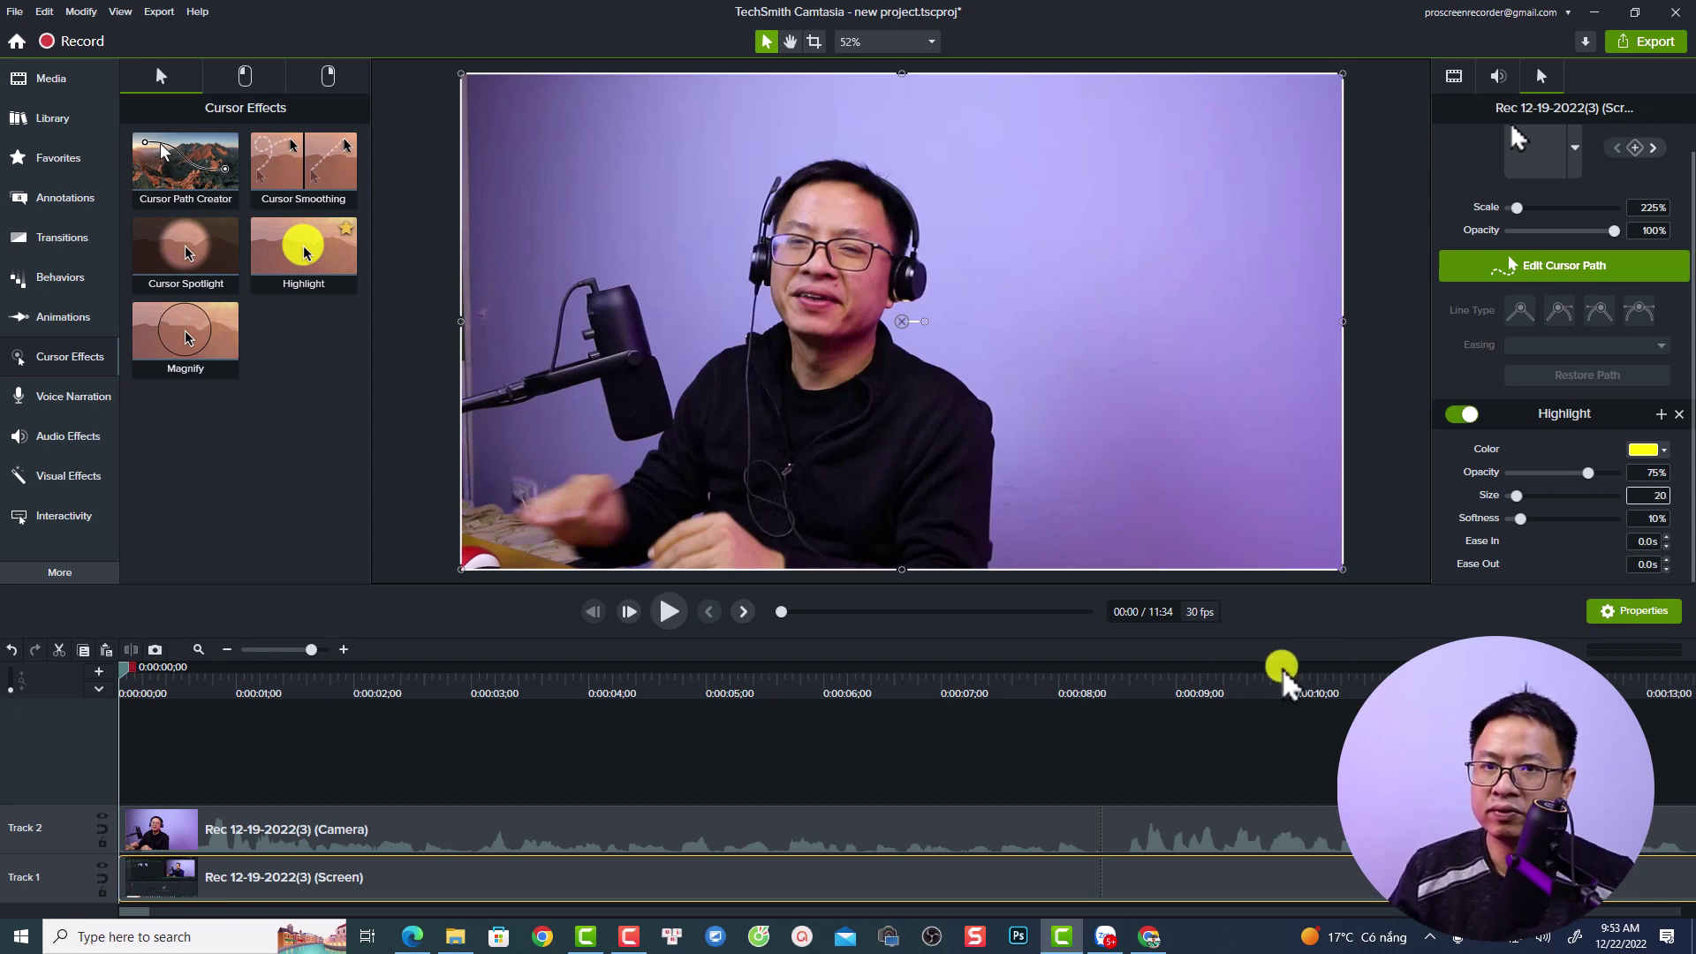
- Place the playhead at 0:01:15;24, then set the cursor highlight's colour to red and its size to 27
{"action": "left_click", "coordinate": [1117, 680]}
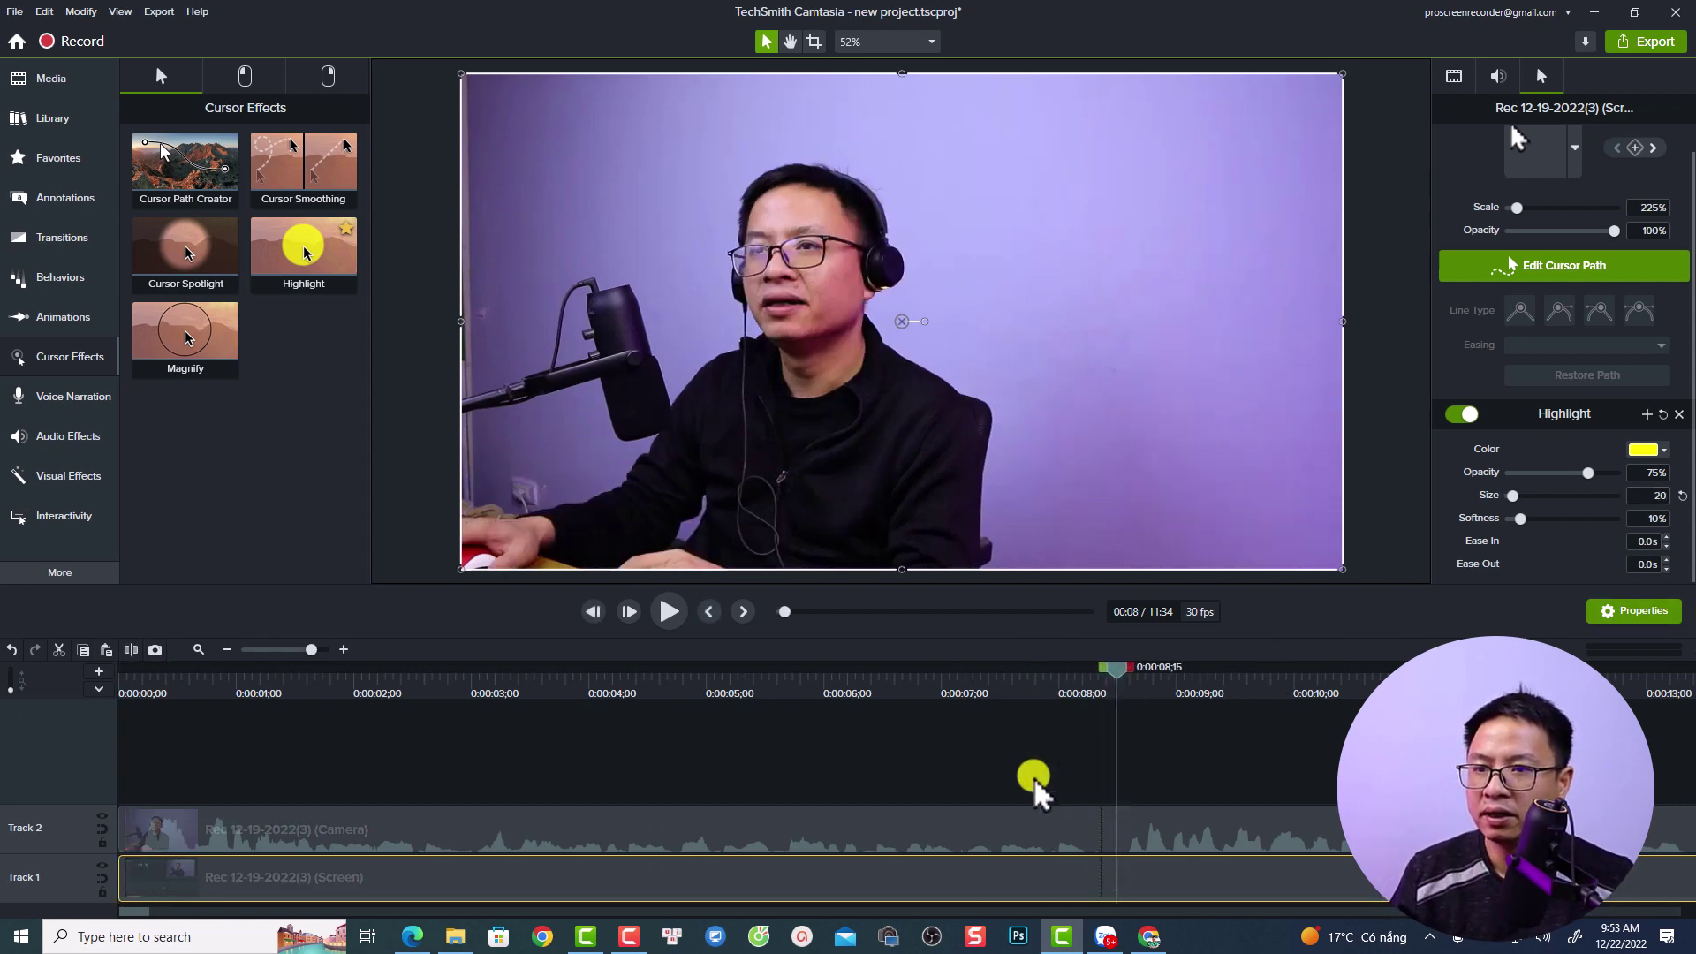
{"action": "left_click", "coordinate": [198, 651]}
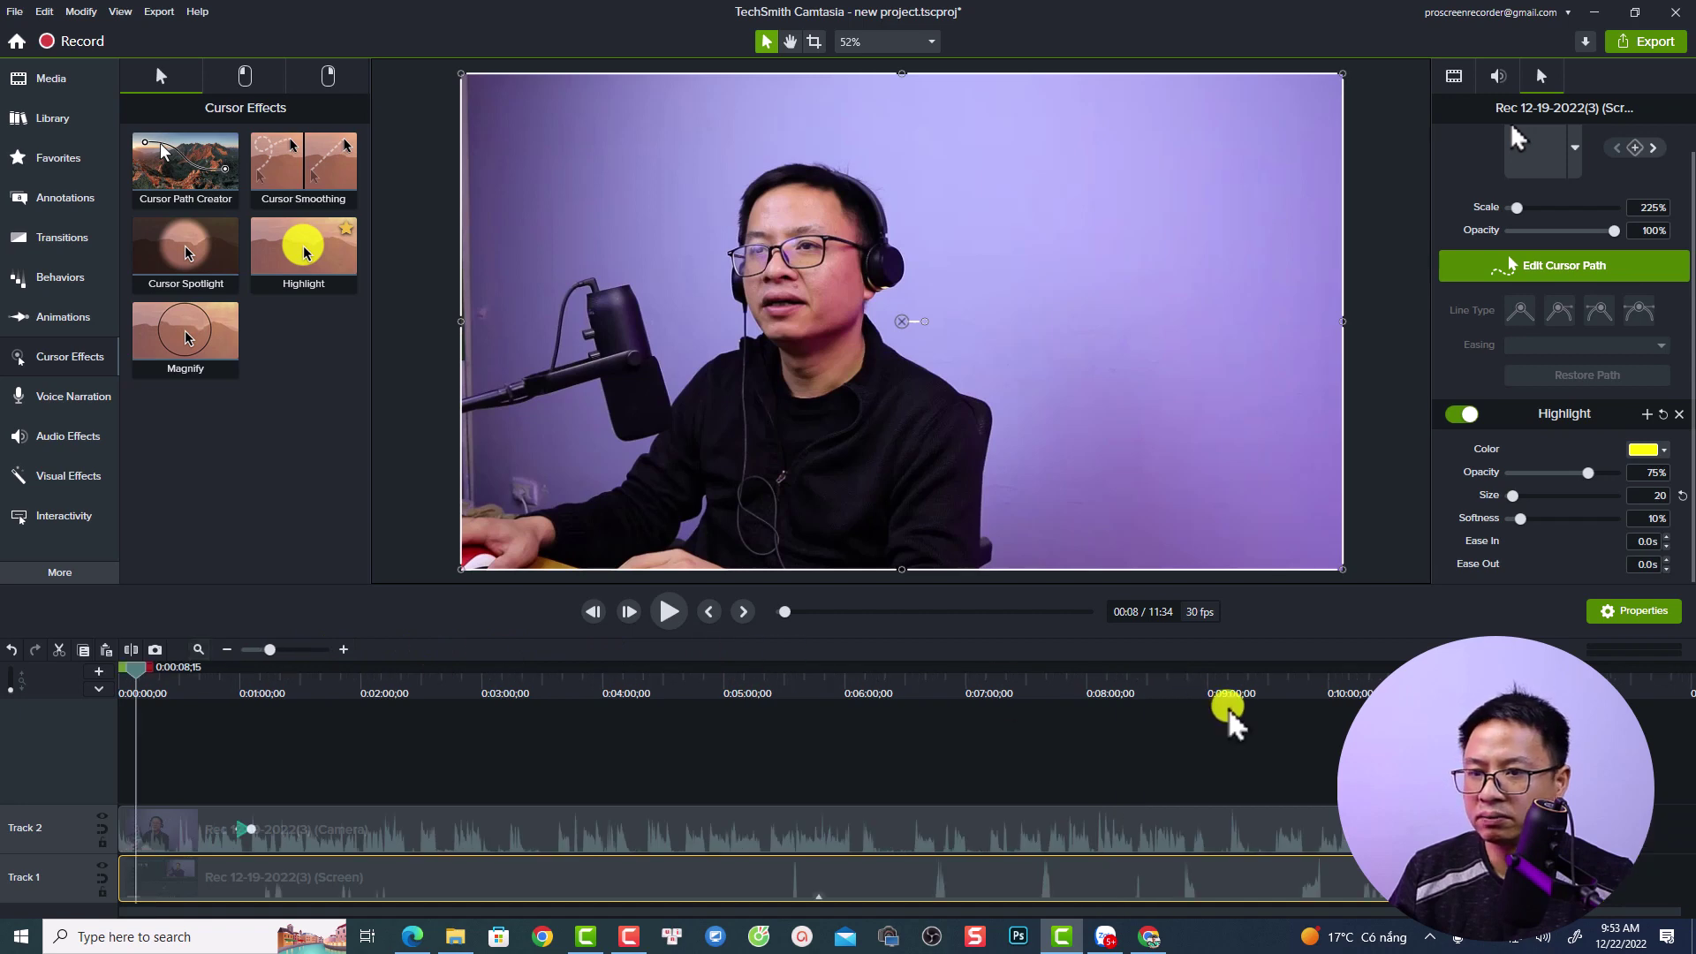
{"action": "left_click", "coordinate": [248, 680]}
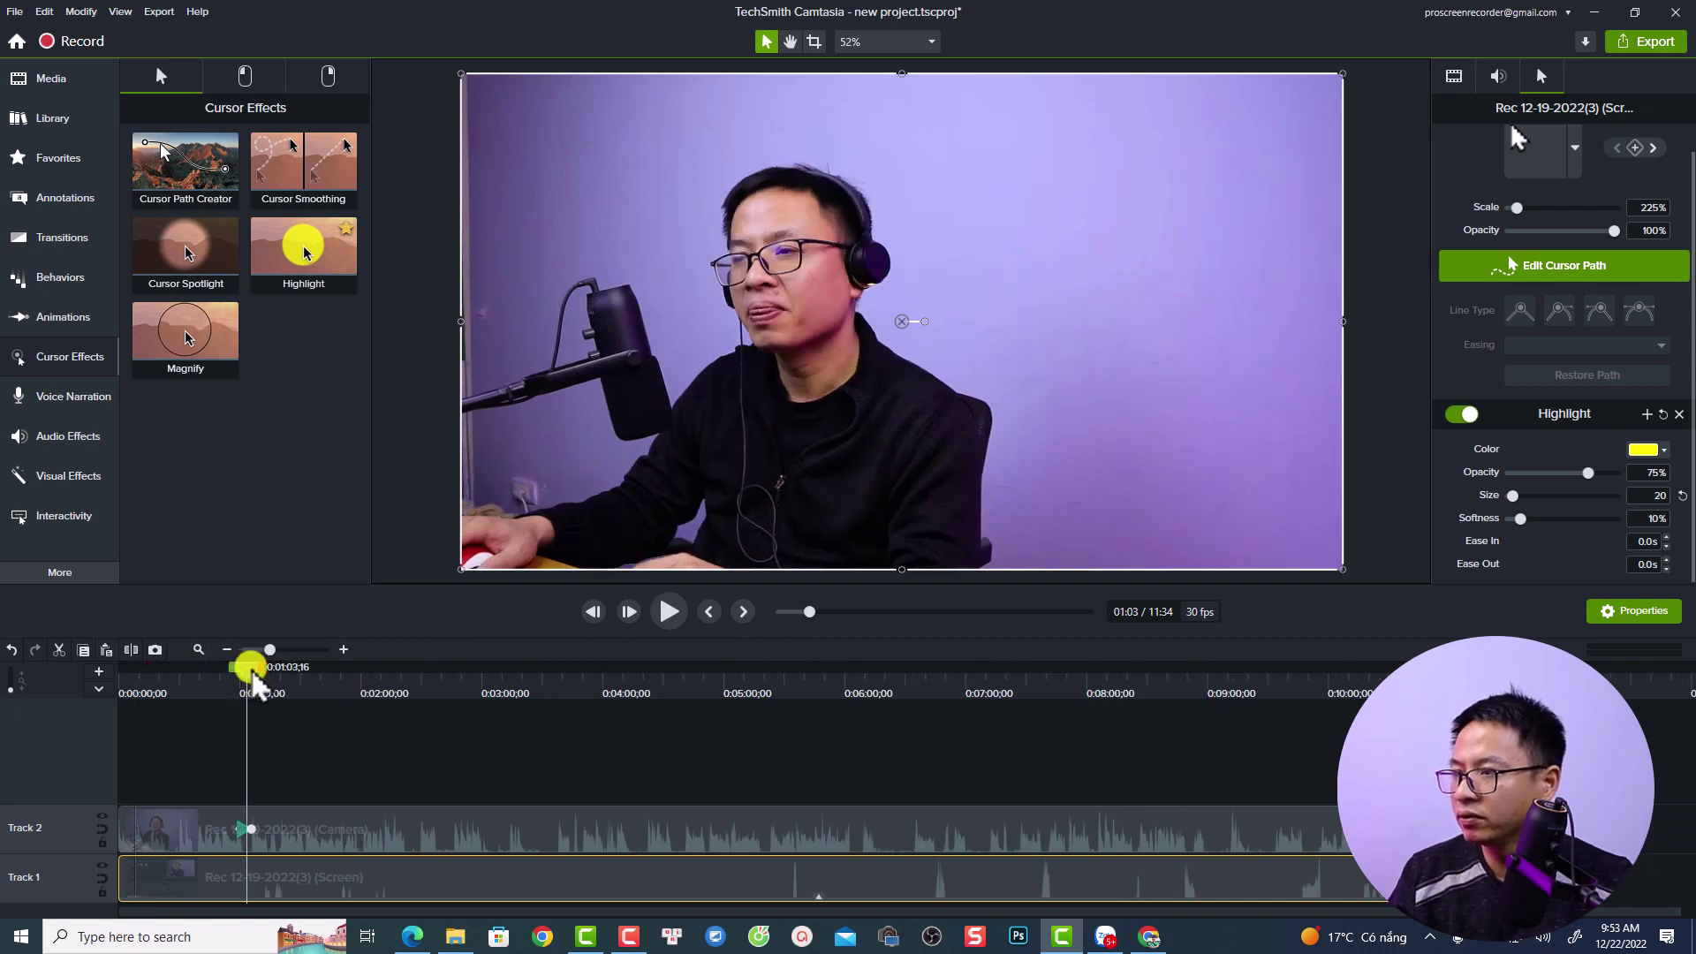
{"action": "left_click_drag", "start_coordinate": [251, 682], "coordinate": [271, 671]}
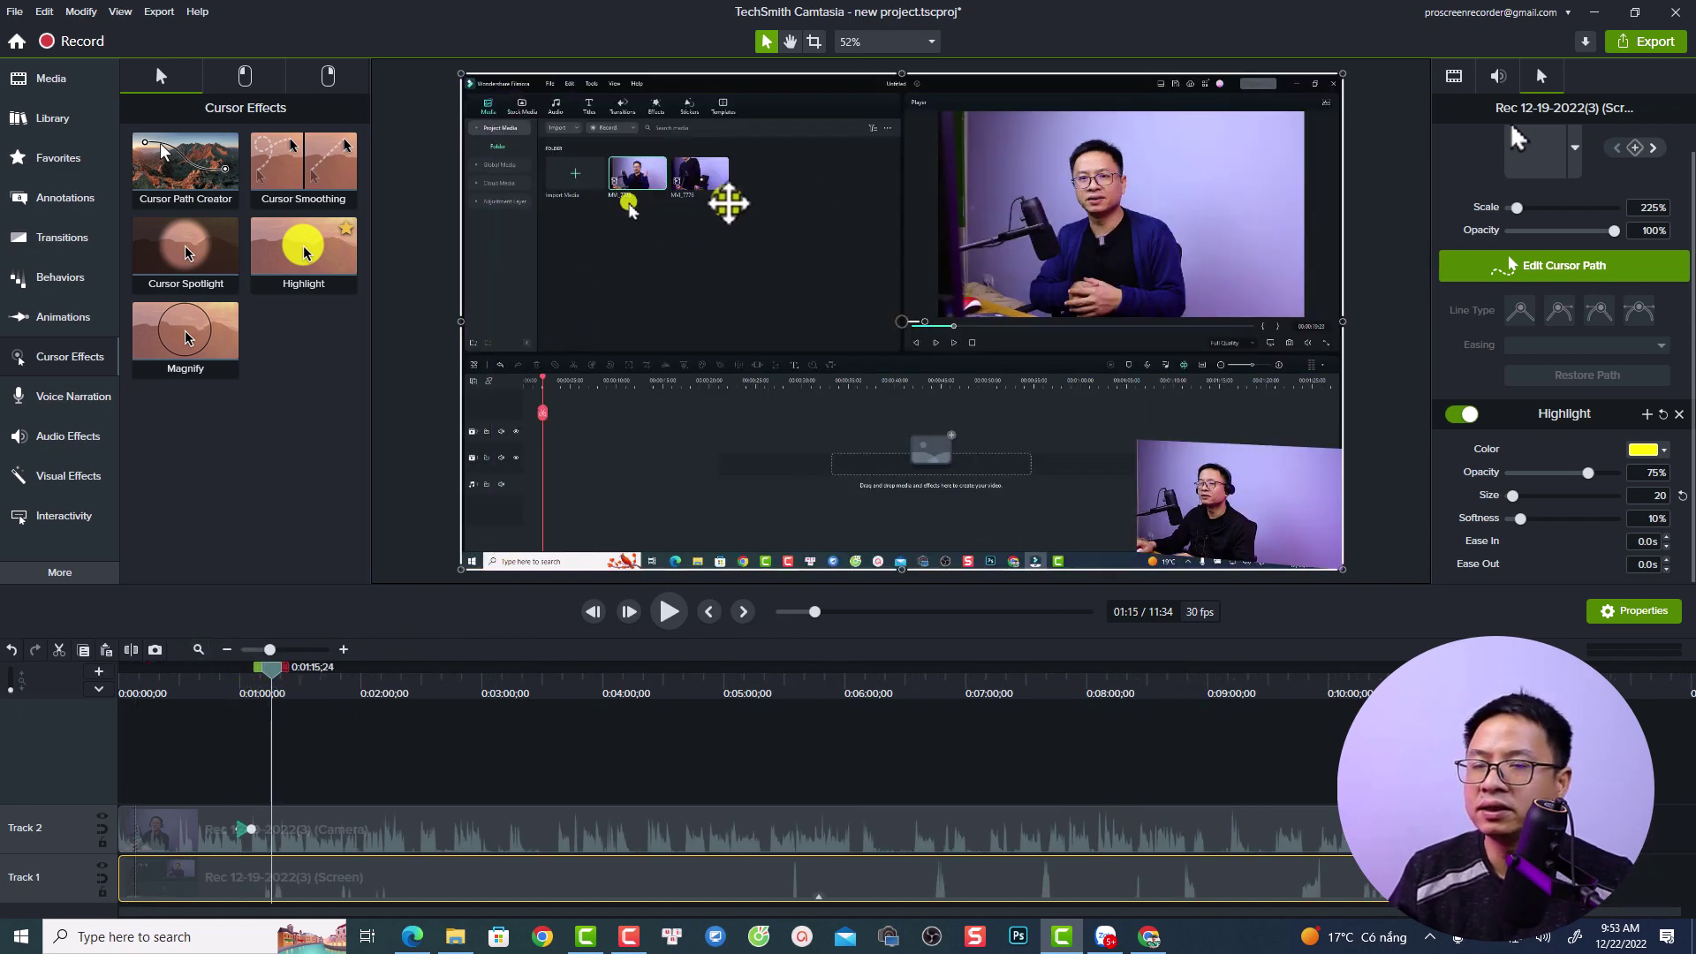
{"action": "left_click", "coordinate": [1661, 450]}
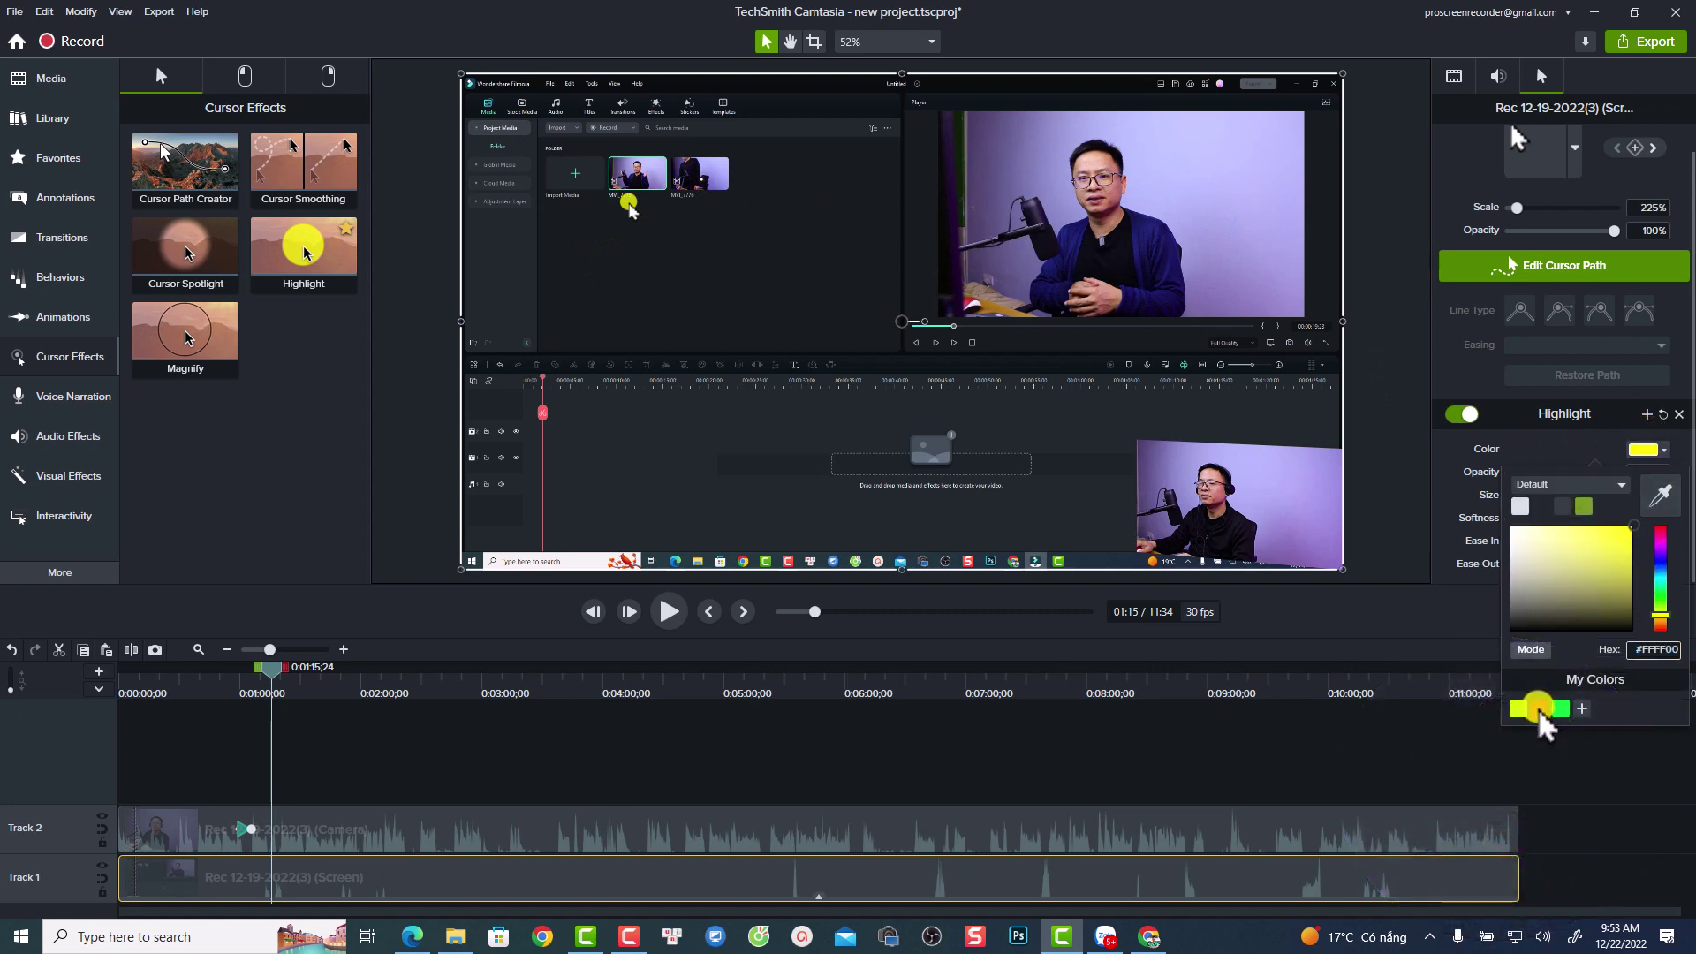
{"action": "left_click", "coordinate": [1539, 709]}
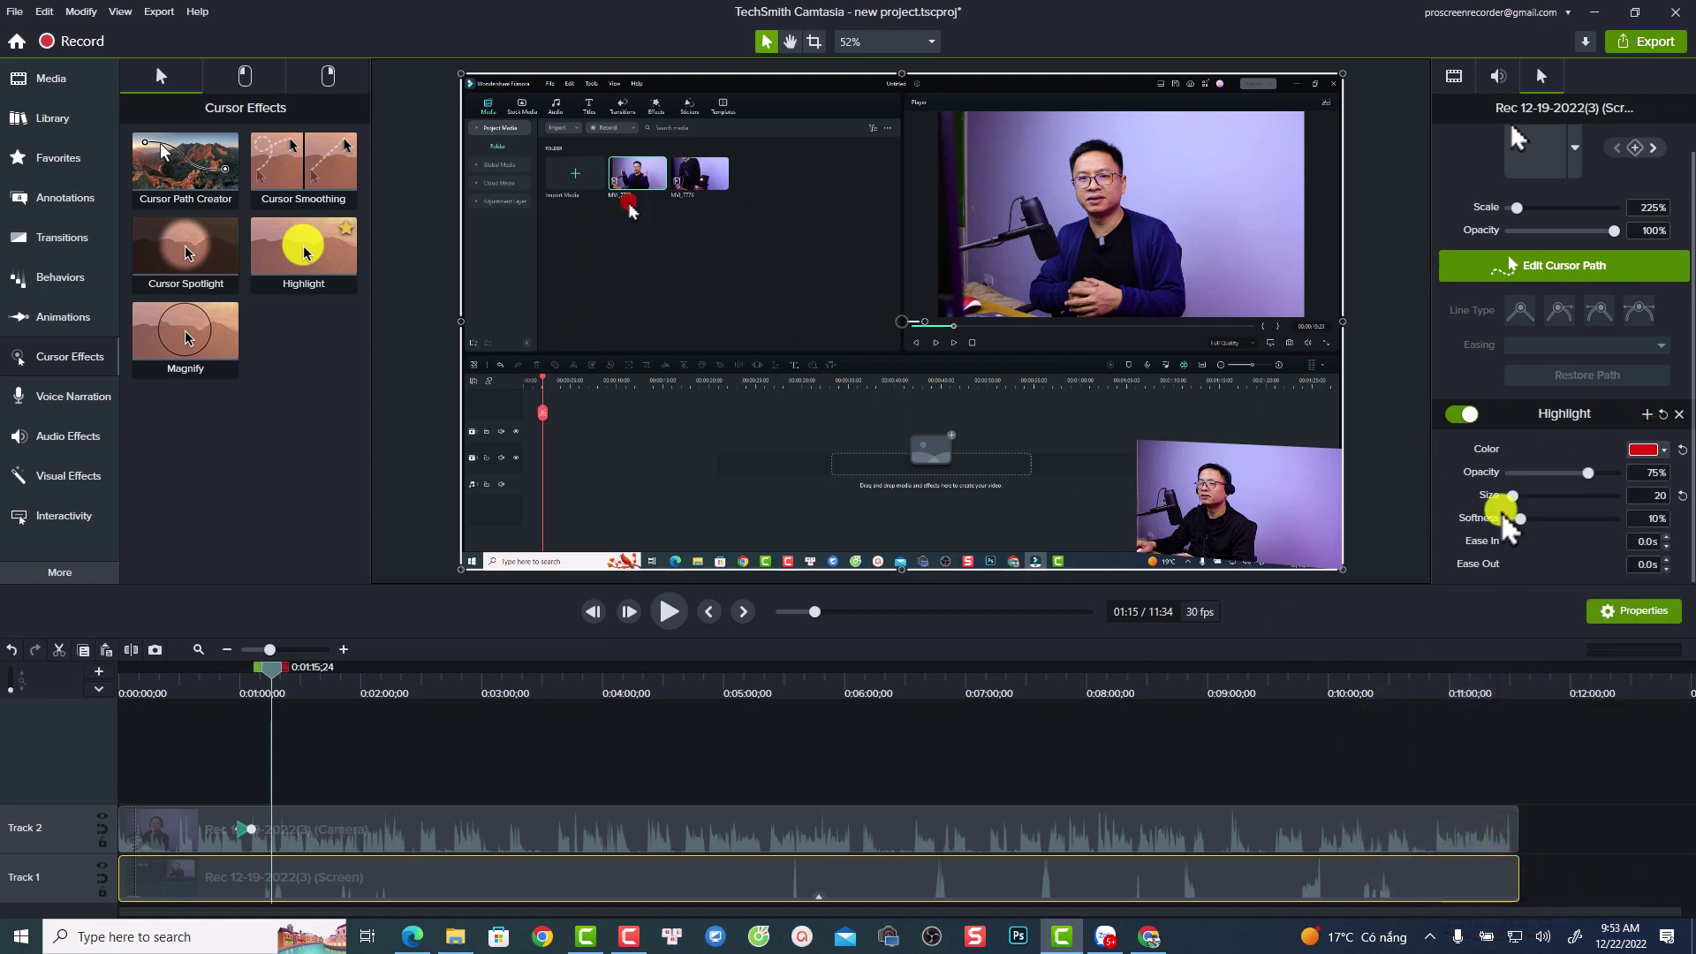
{"action": "left_click_drag", "start_coordinate": [1513, 498], "coordinate": [1518, 498]}
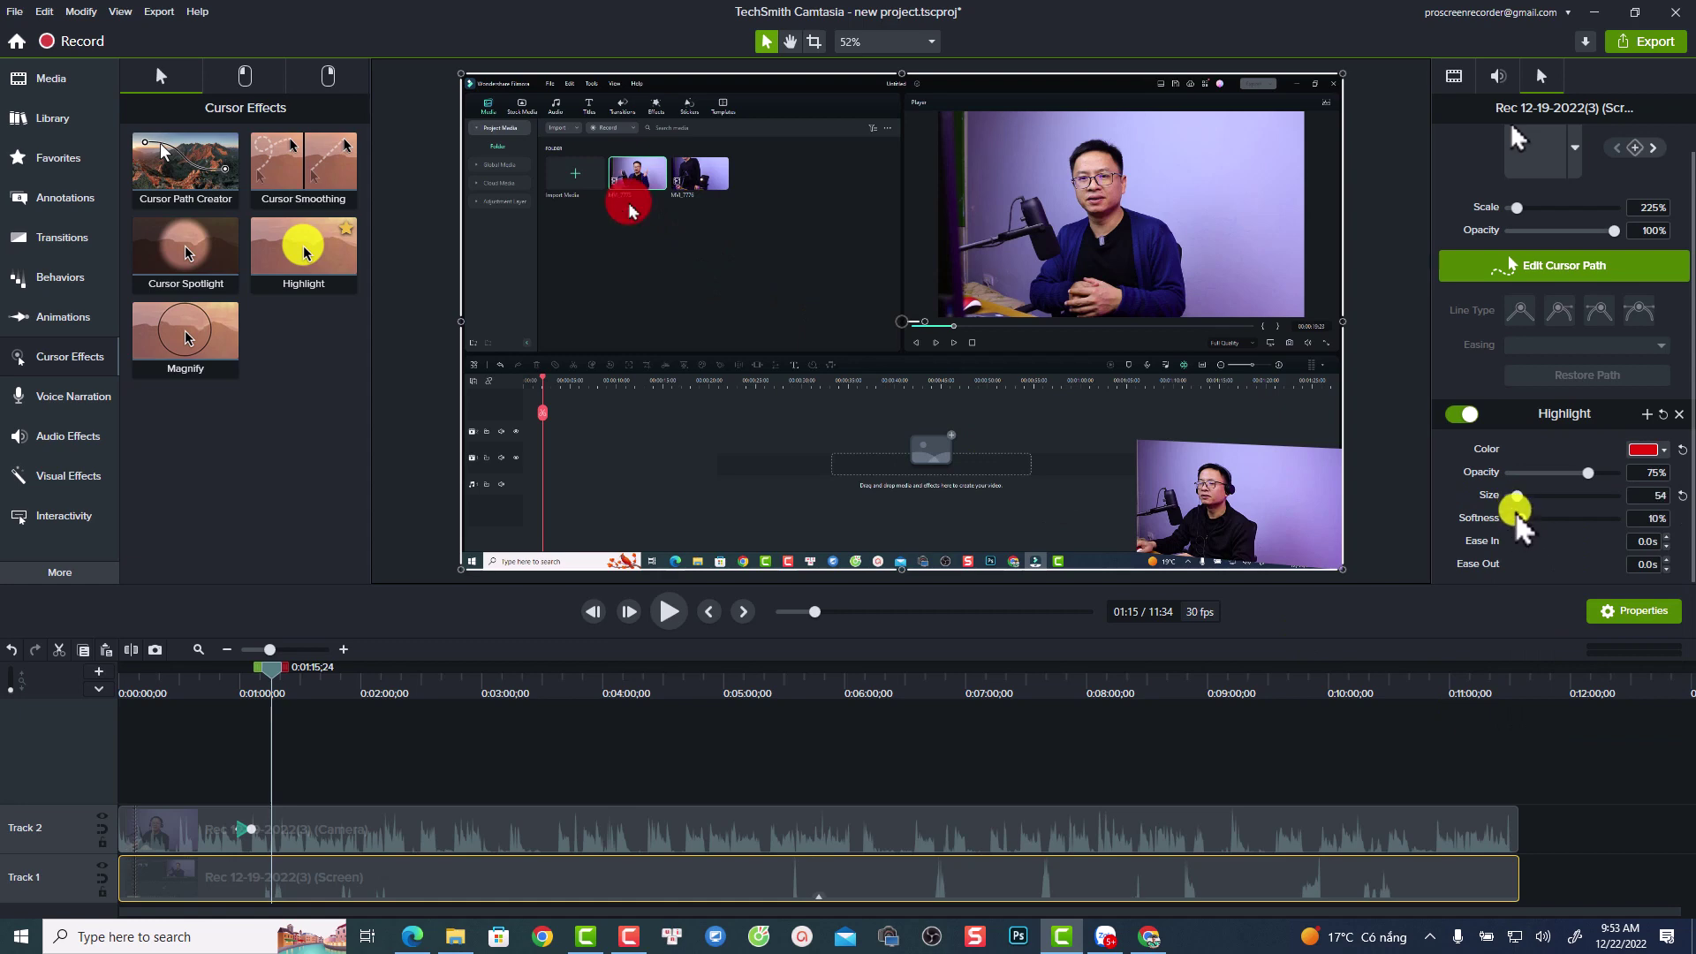
{"action": "left_click_drag", "start_coordinate": [1520, 502], "coordinate": [1514, 502]}
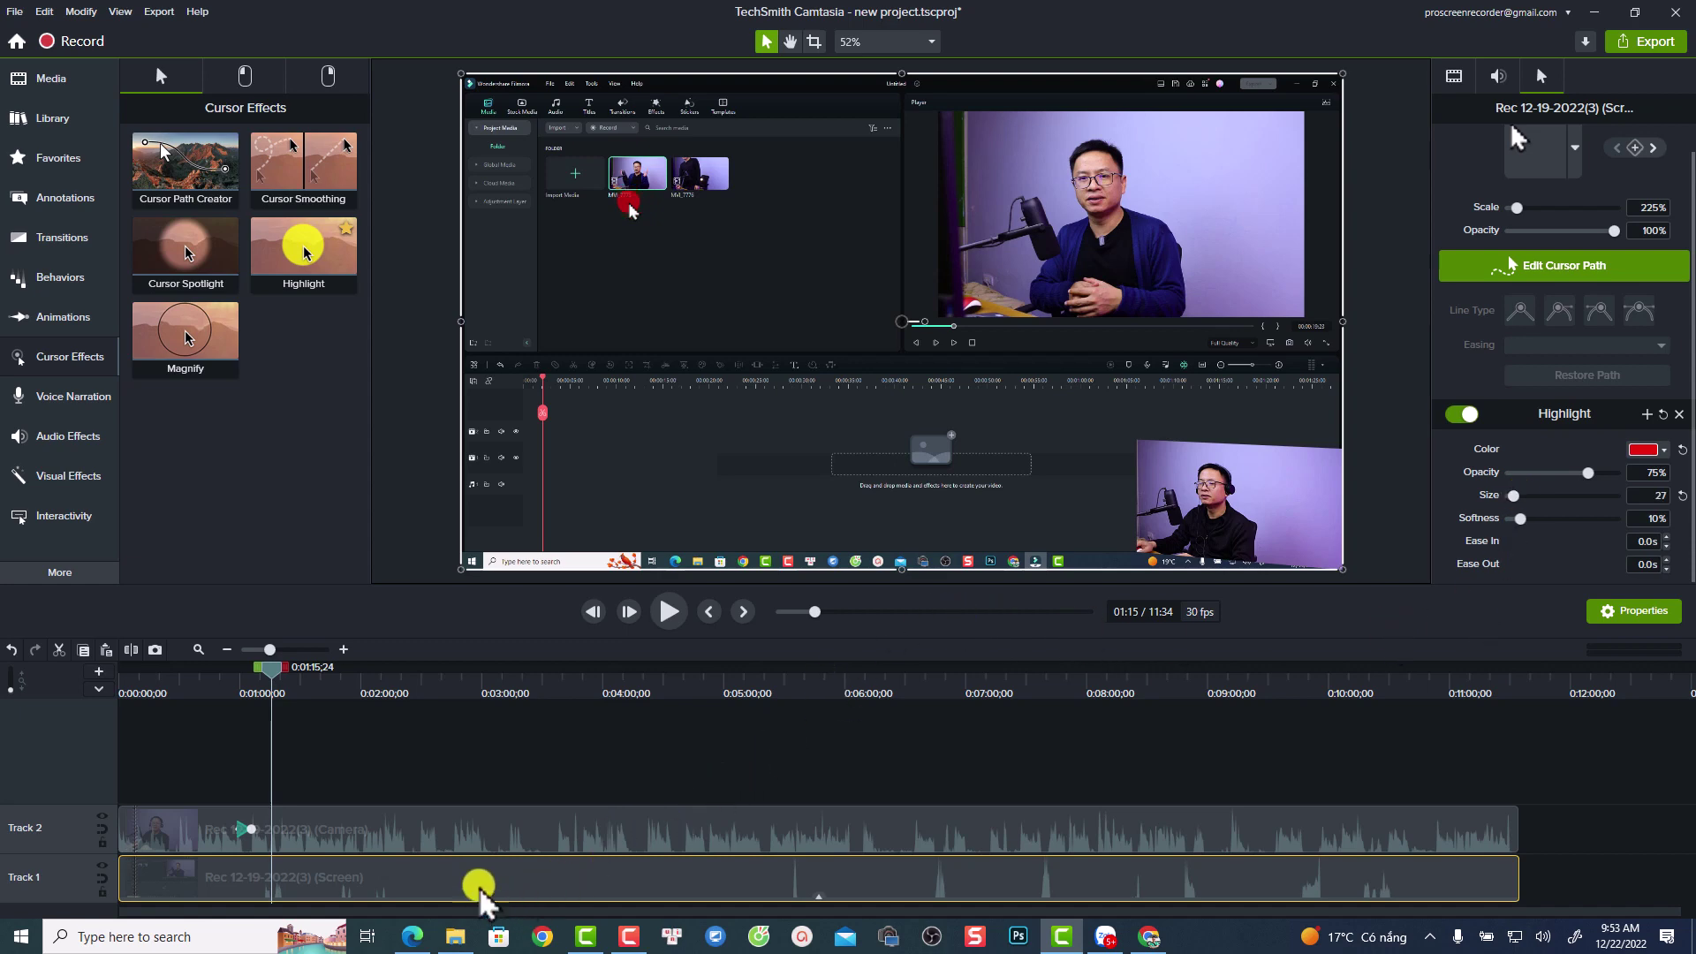
- Add the left-click Sound cursor effect to the screen clip
{"action": "left_click", "coordinate": [244, 79]}
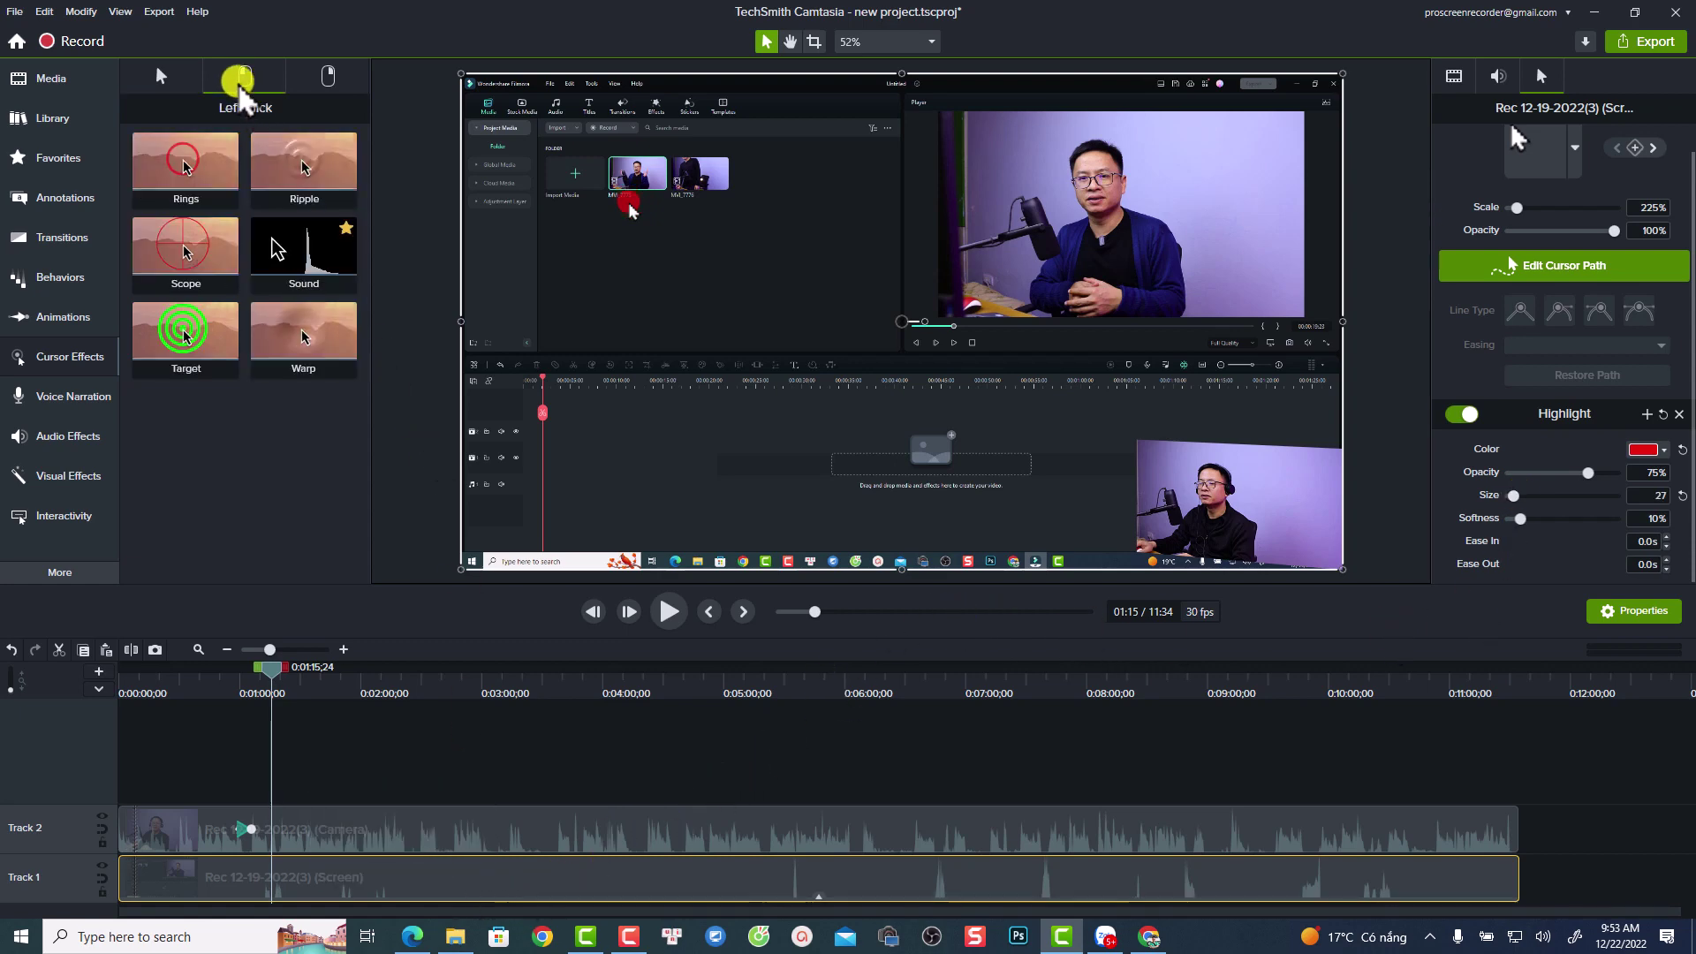
{"action": "left_click_drag", "start_coordinate": [295, 254], "coordinate": [291, 878]}
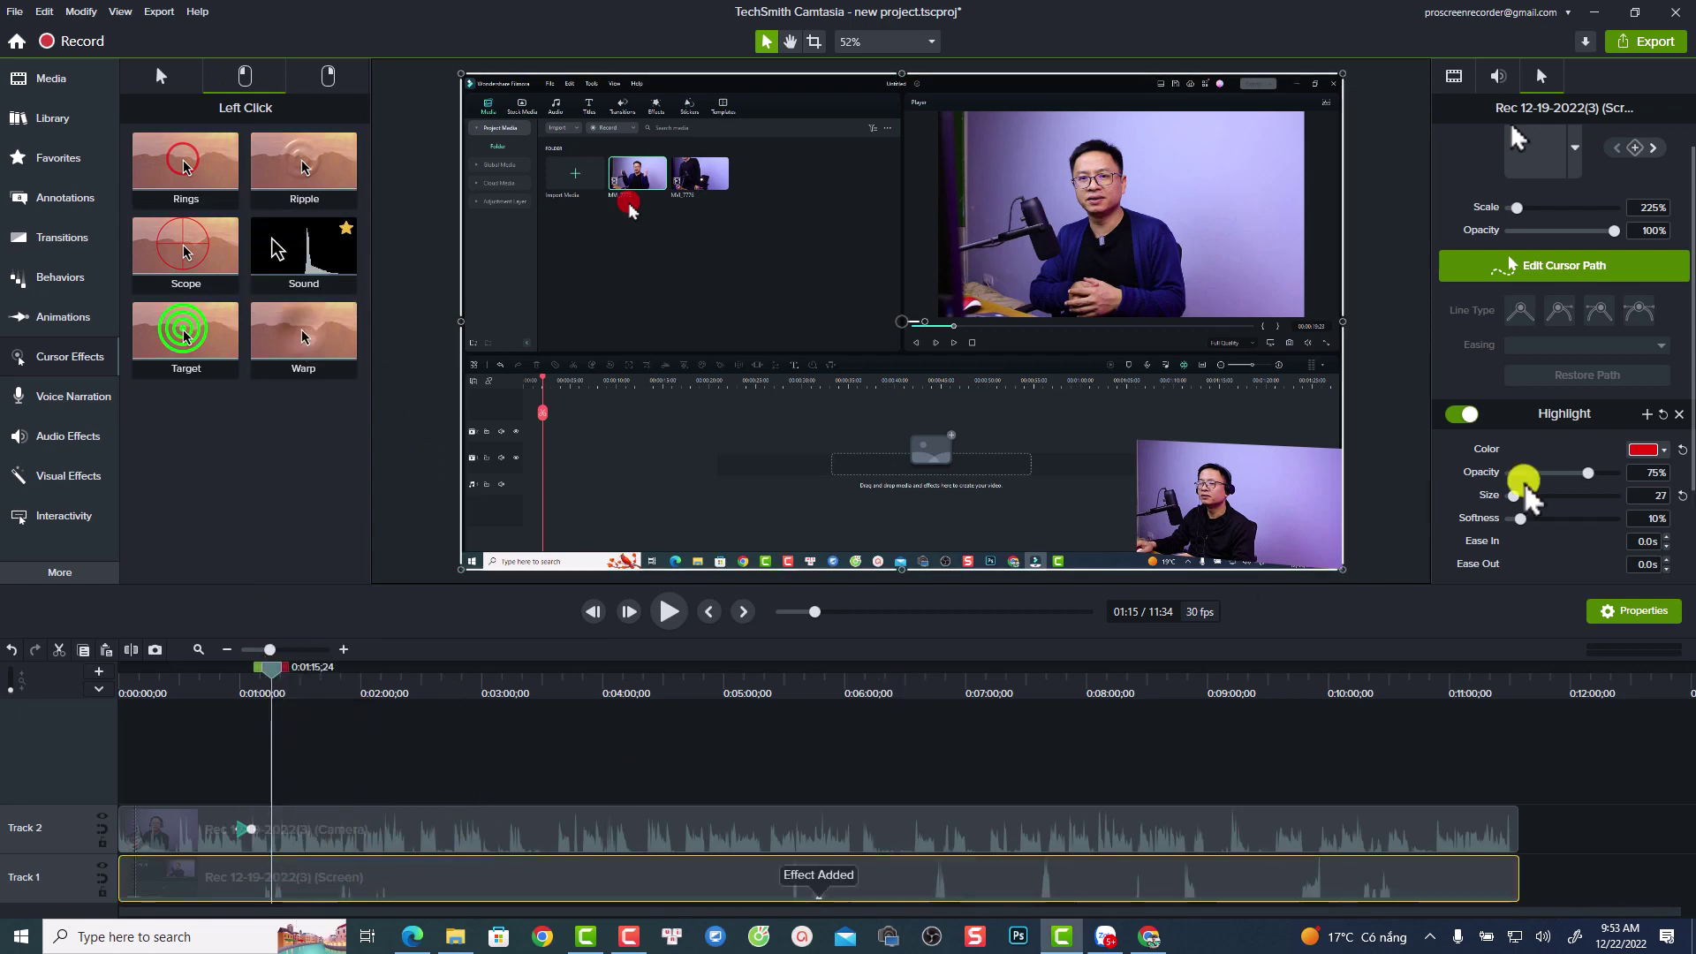
- Add a plain text callout without a background on a new track at 0:01:51;08 and replace its text with the presenter's full name
{"action": "scroll", "coordinate": [1637, 320], "scroll_direction": "down", "scroll_amount": 3}
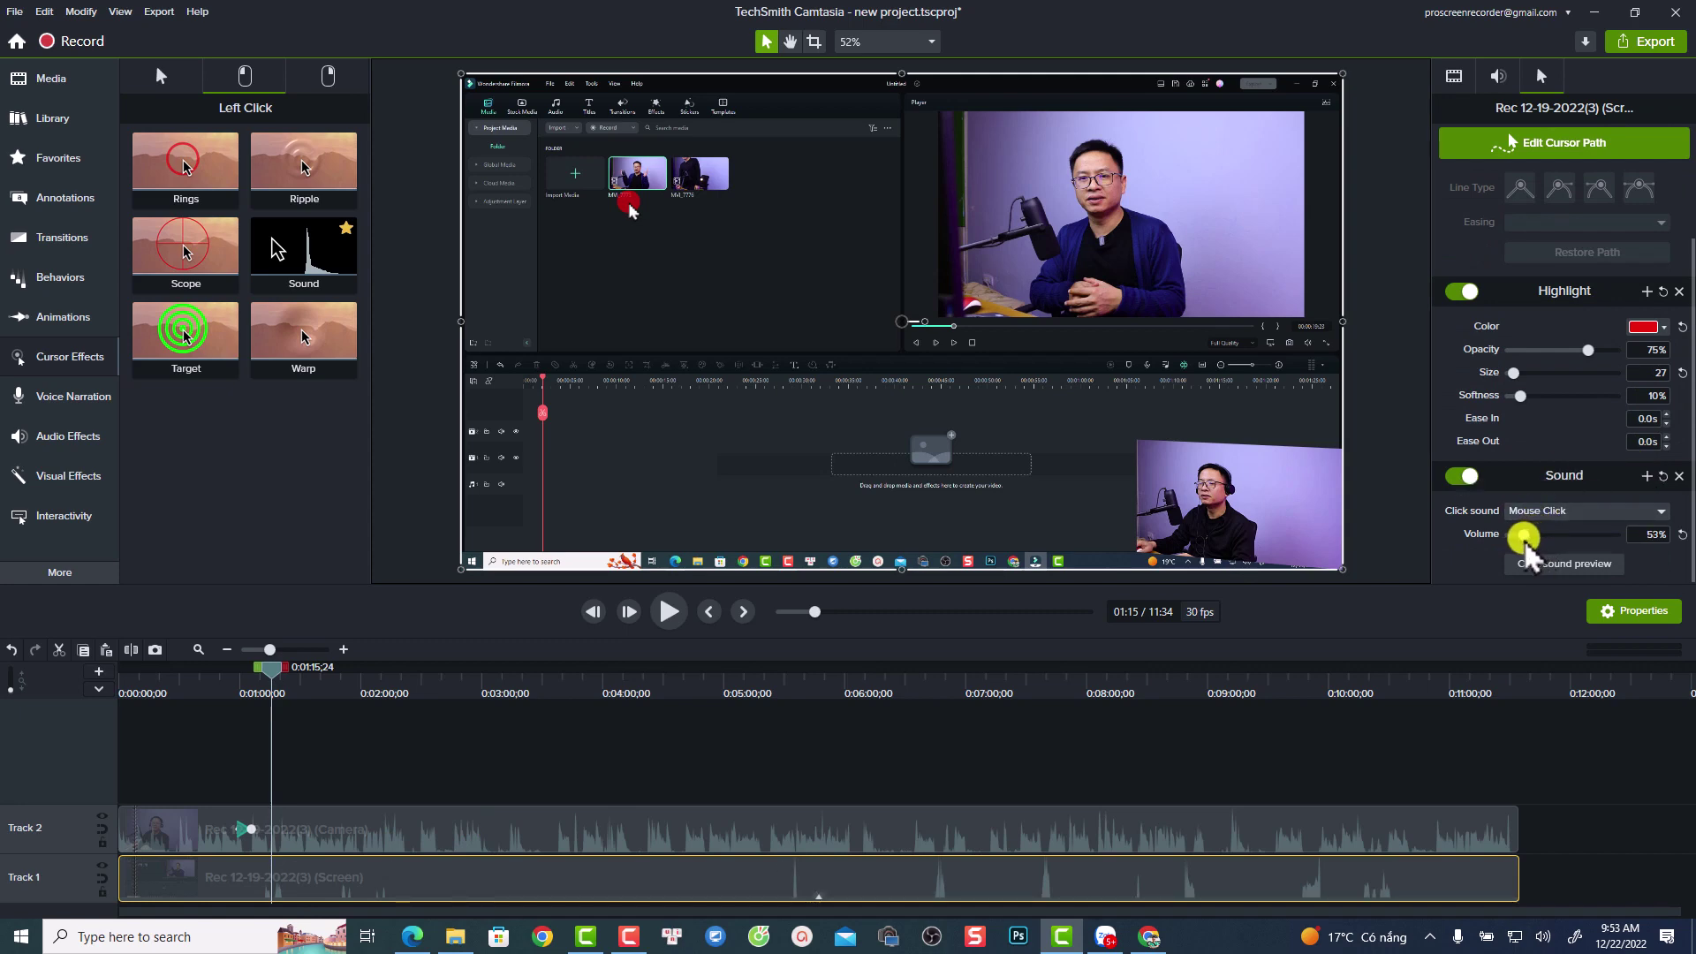
{"action": "left_click_drag", "start_coordinate": [382, 682], "coordinate": [344, 685]}
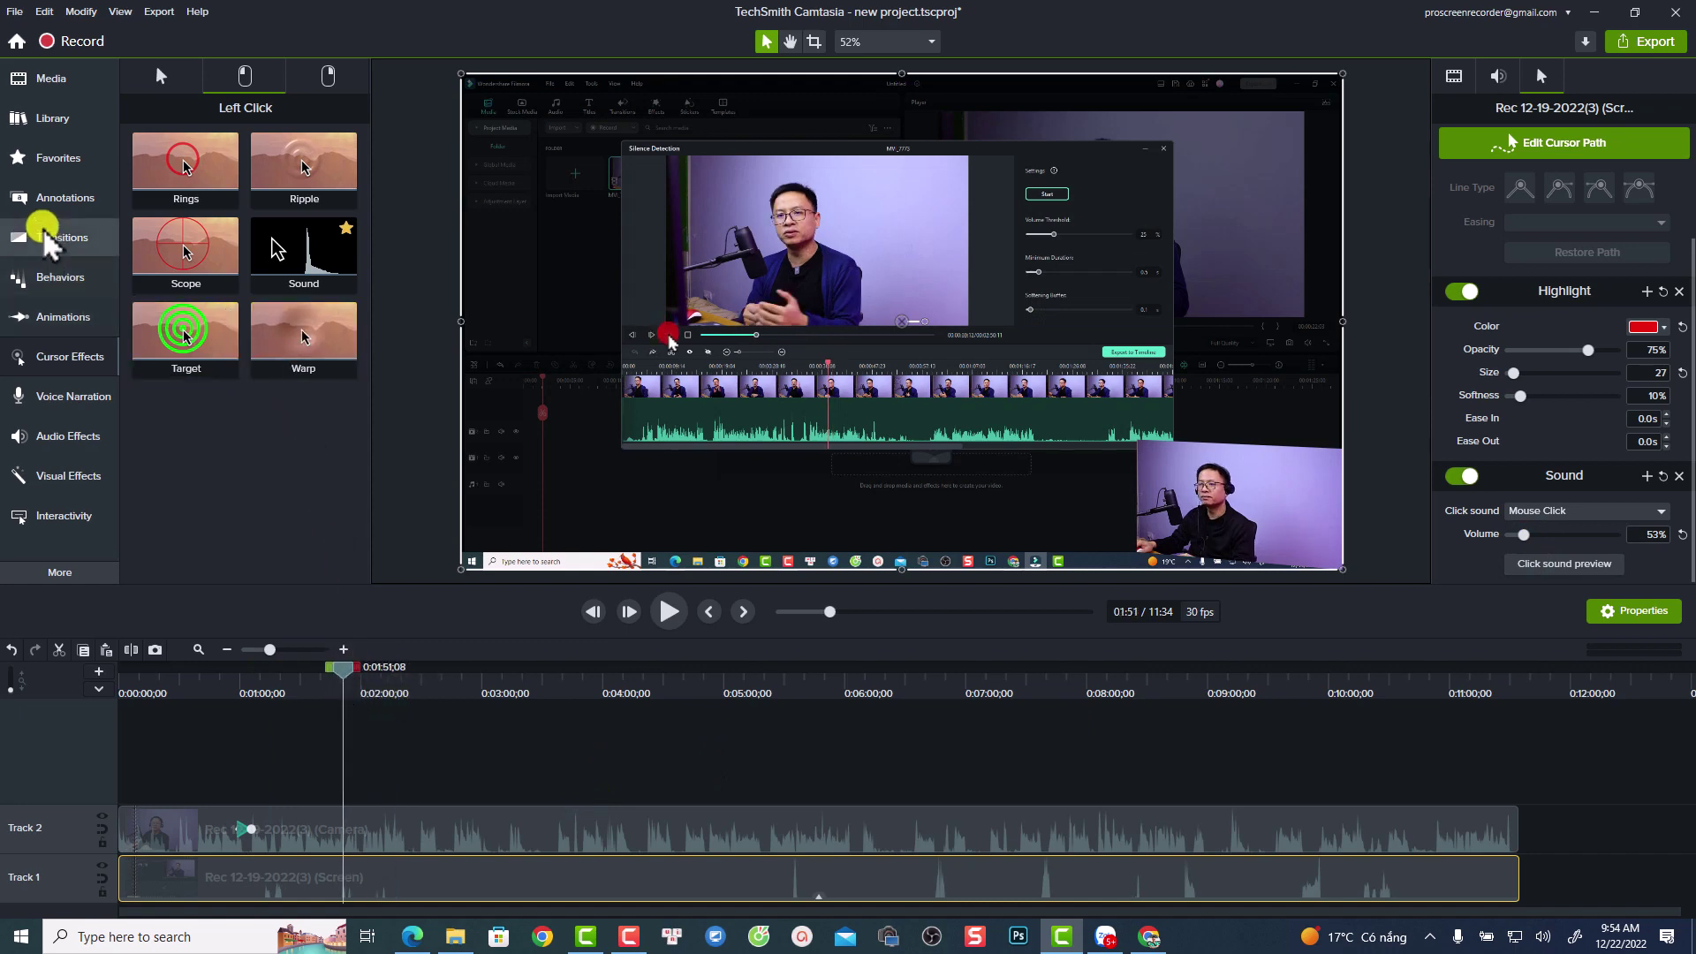
{"action": "left_click", "coordinate": [49, 199]}
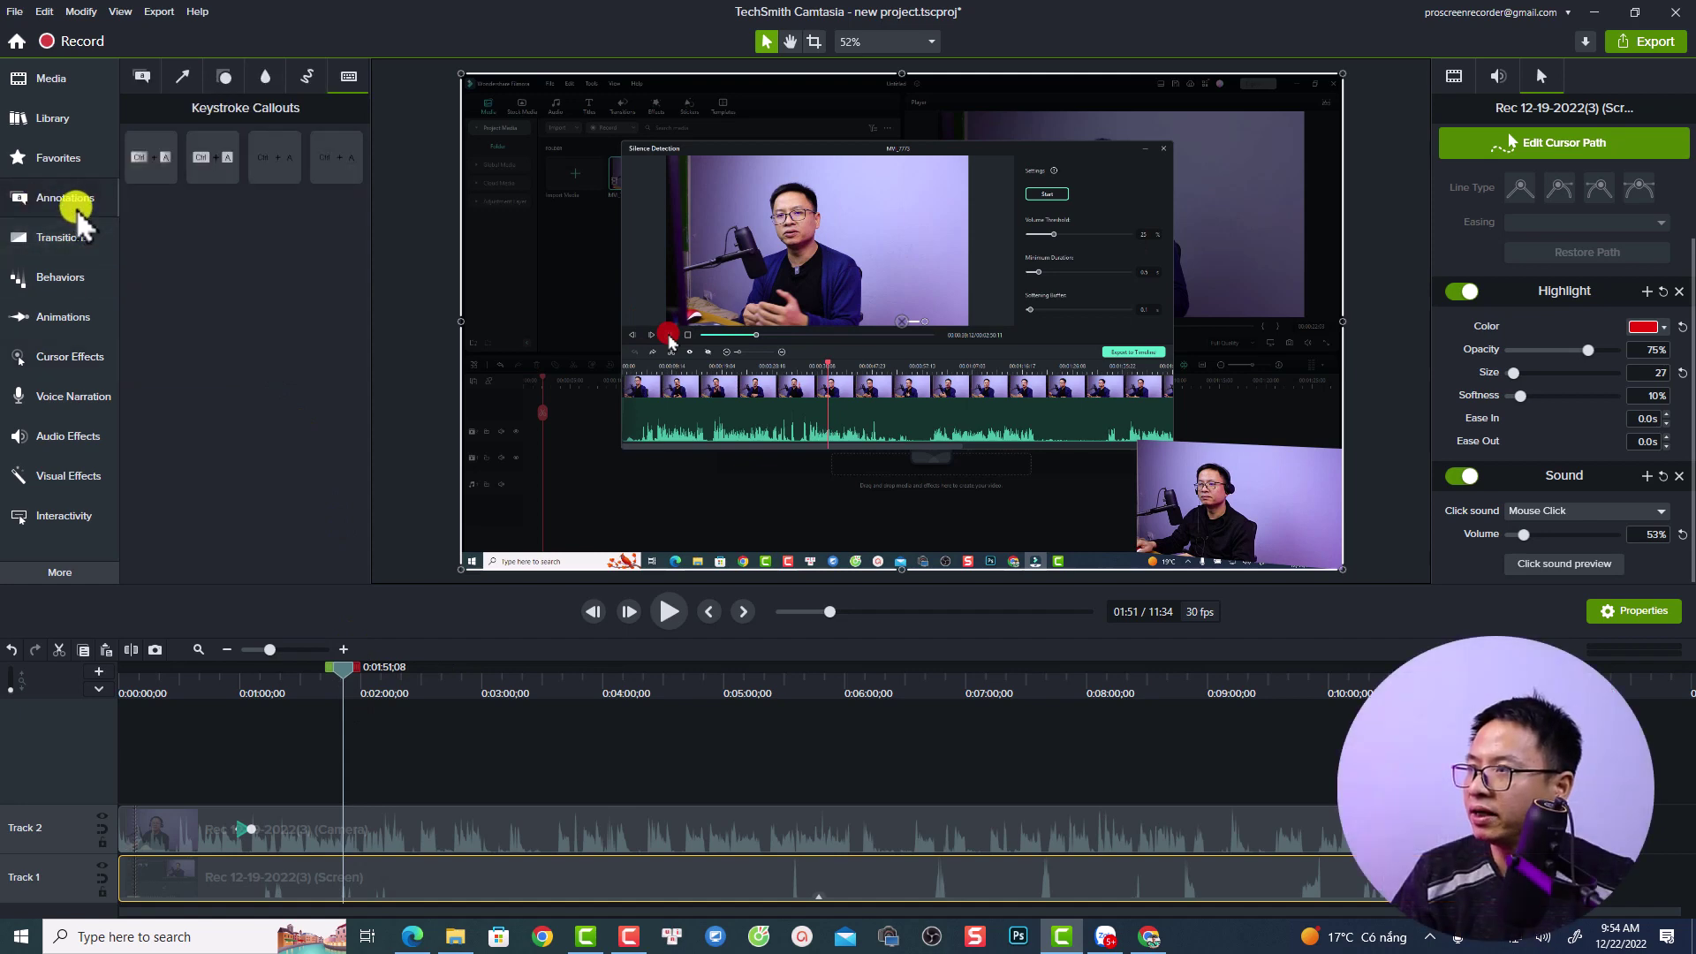
{"action": "left_click", "coordinate": [142, 76]}
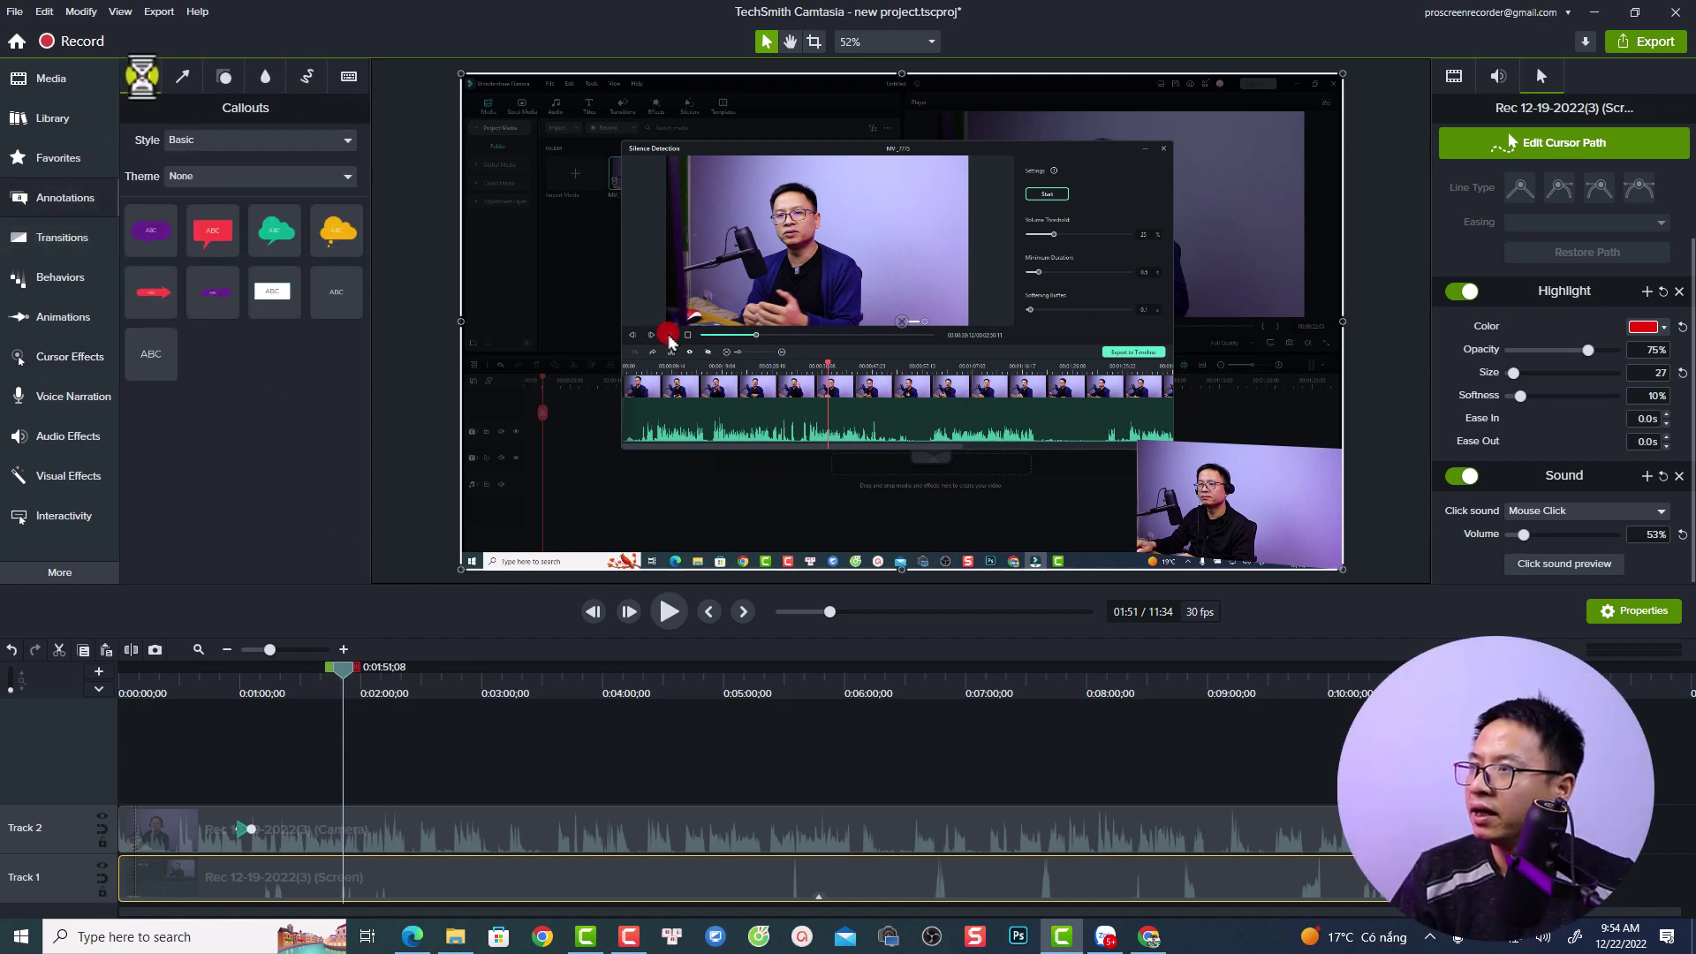
{"action": "left_click_drag", "start_coordinate": [151, 351], "coordinate": [390, 783]}
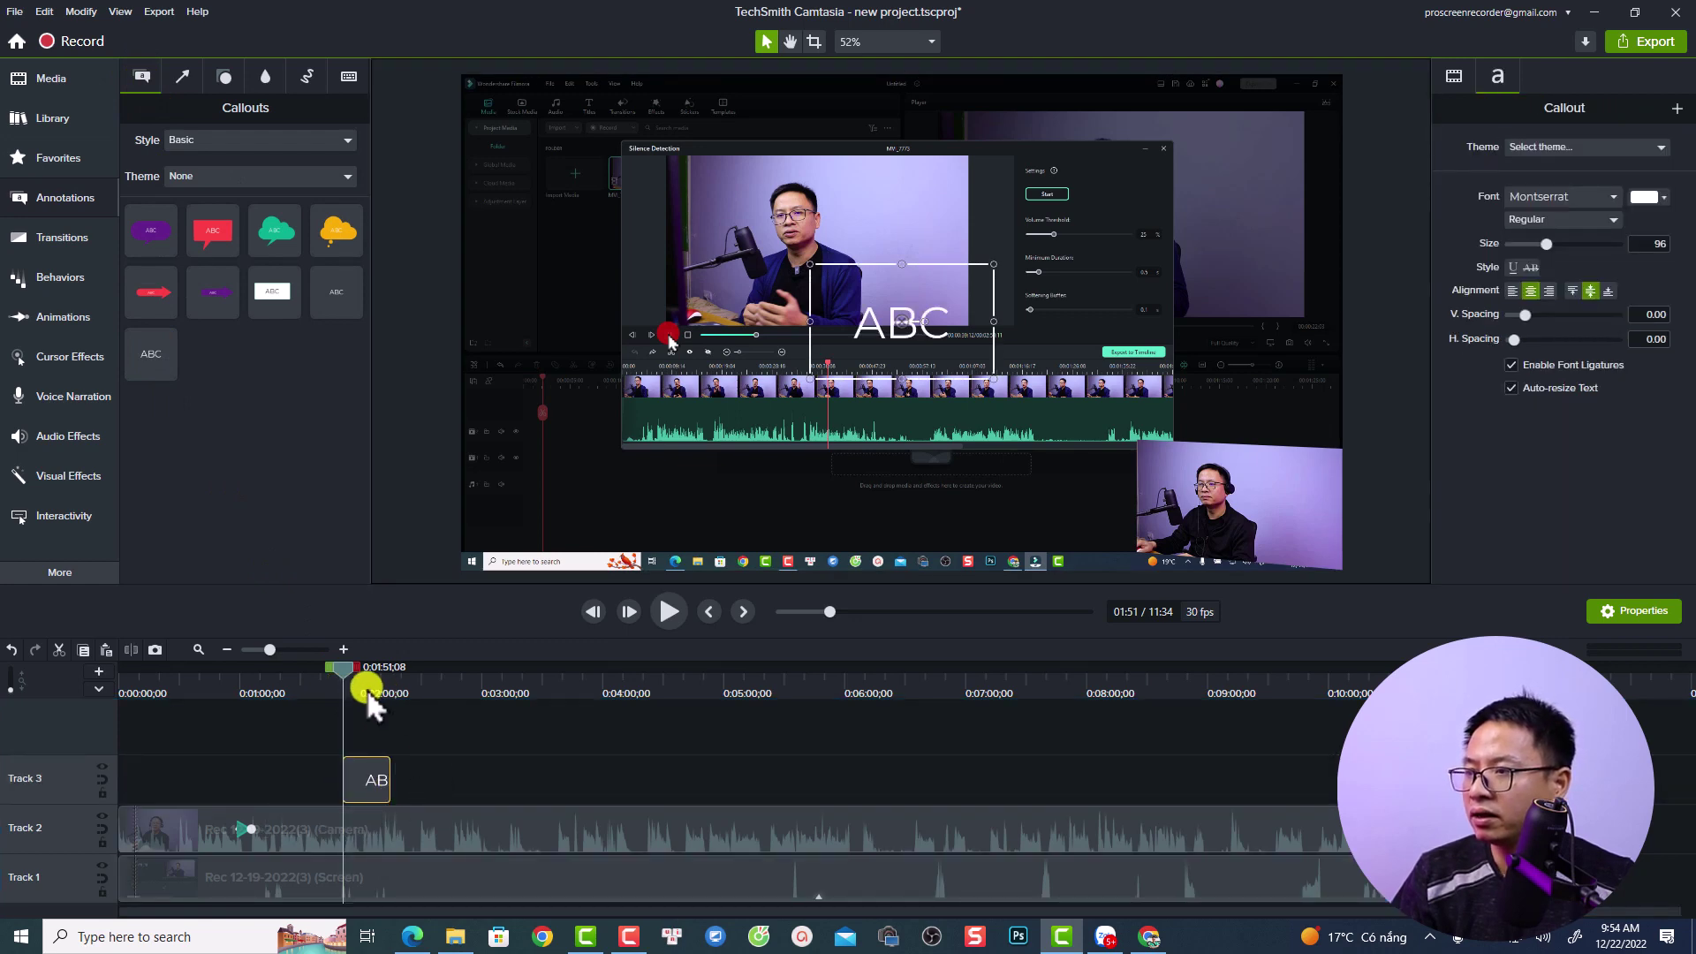
{"action": "left_click", "coordinate": [367, 689]}
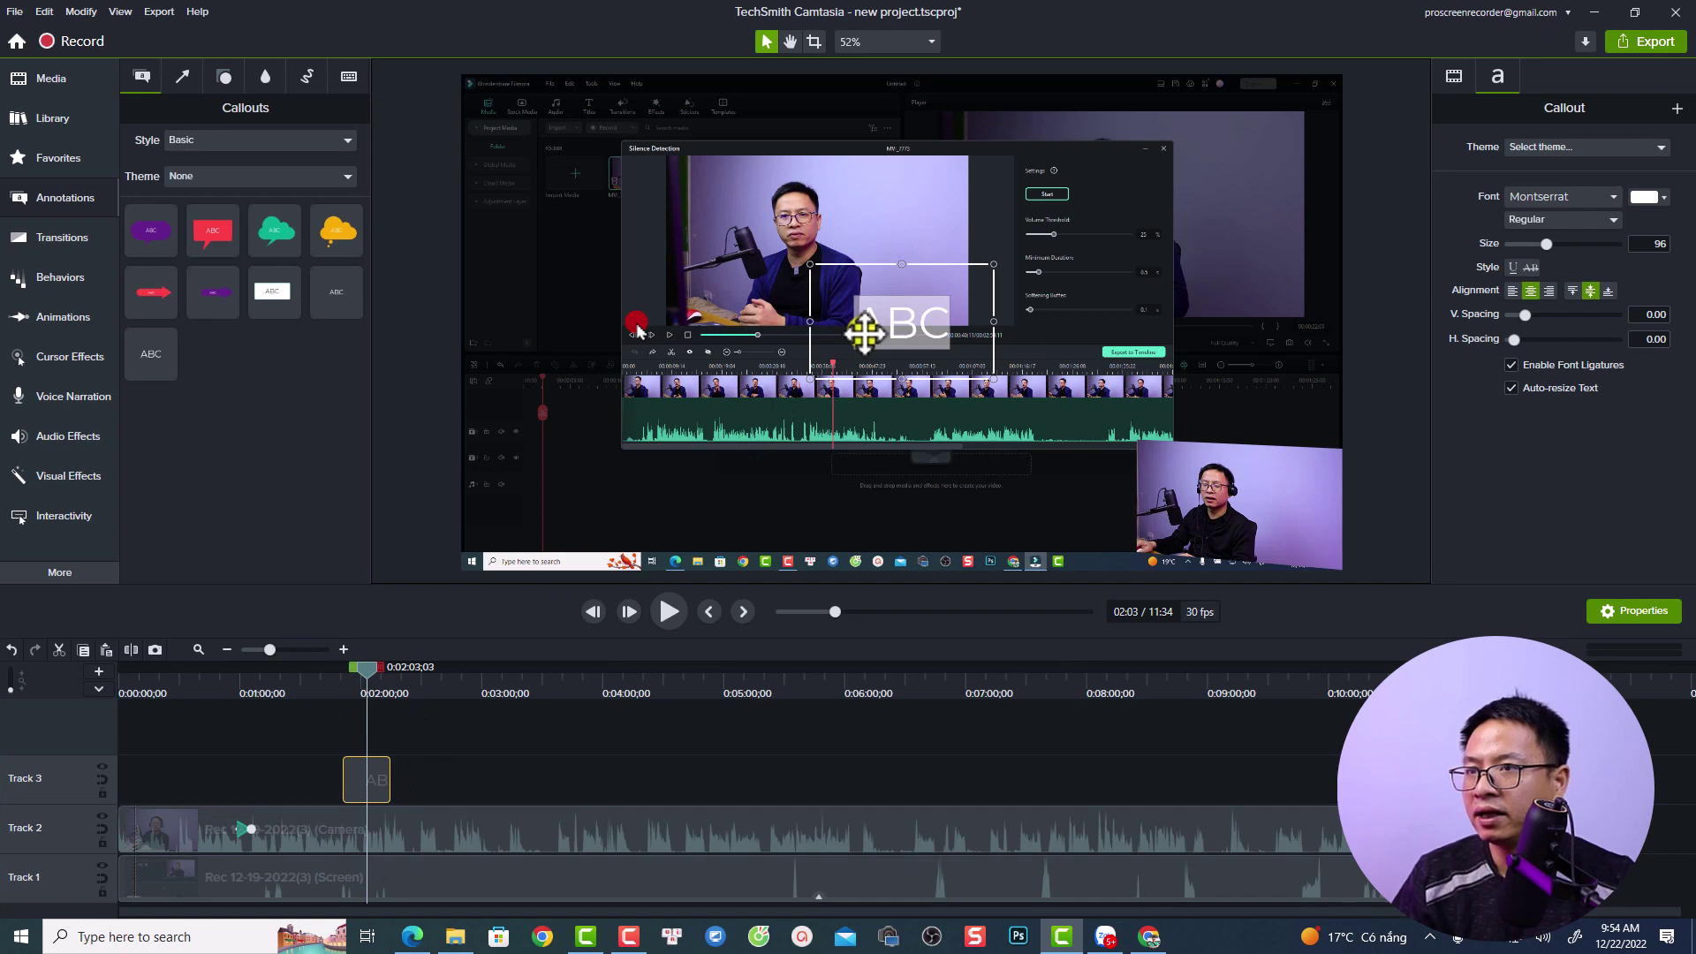
{"action": "type", "text": "Jacky Nguyen"}
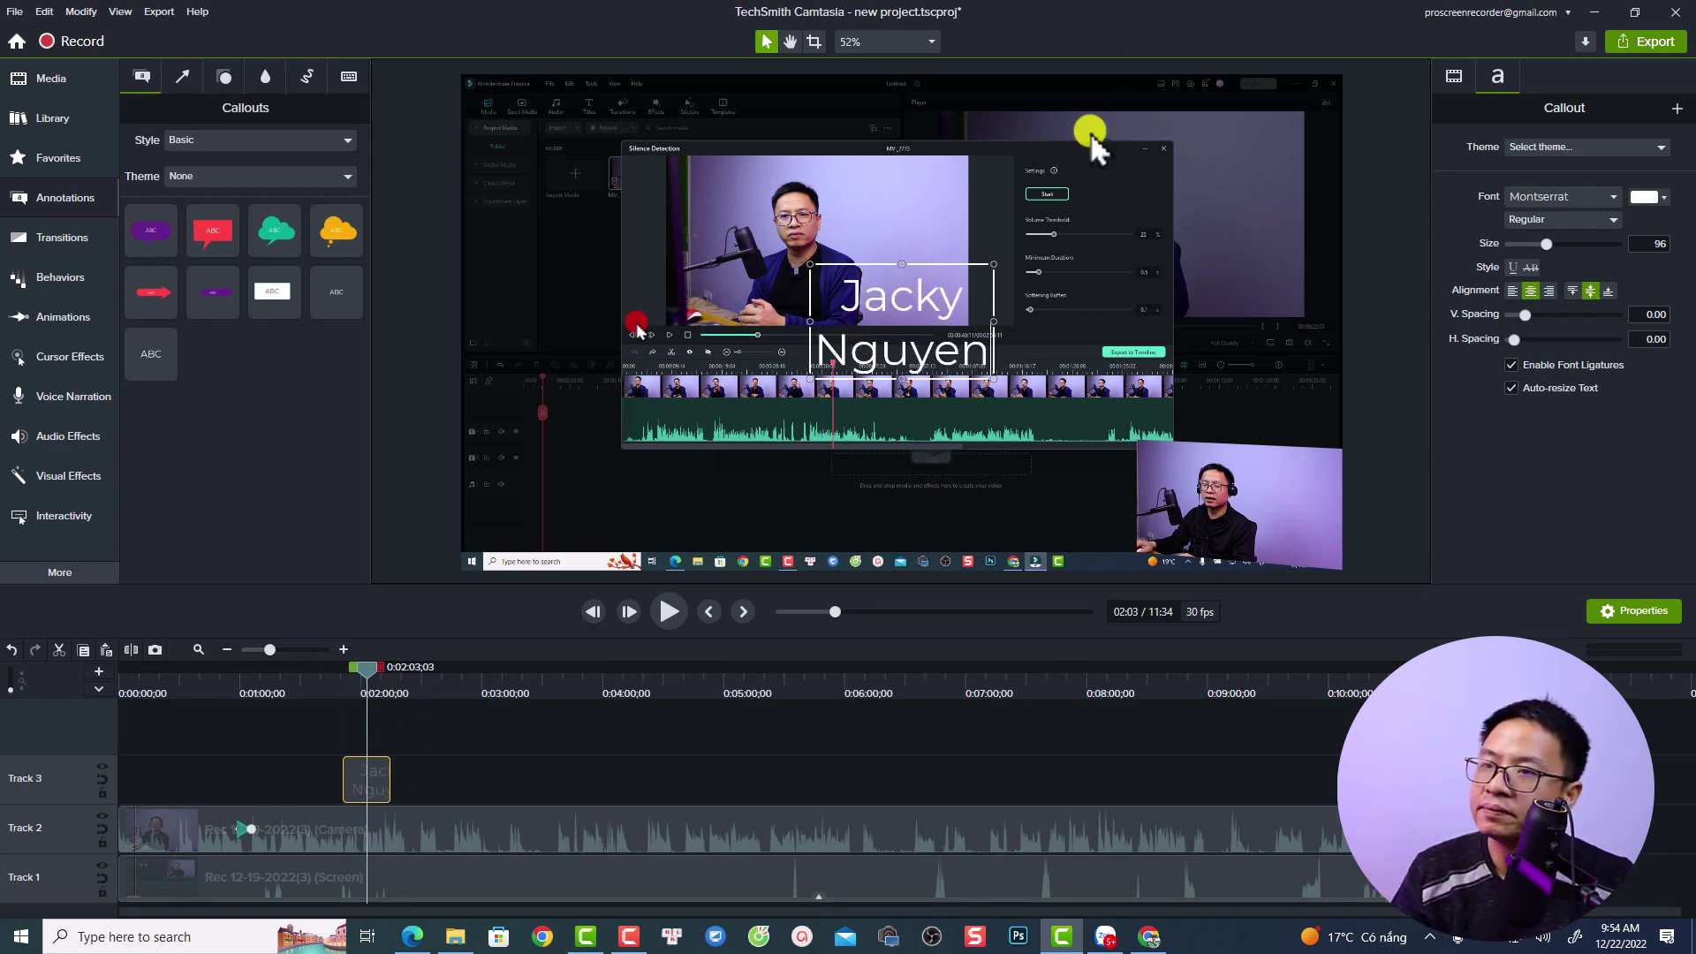
- Apply the Jump And Fall behavior to the text callout and preview it from 0:01:44;21
{"action": "left_click", "coordinate": [46, 281]}
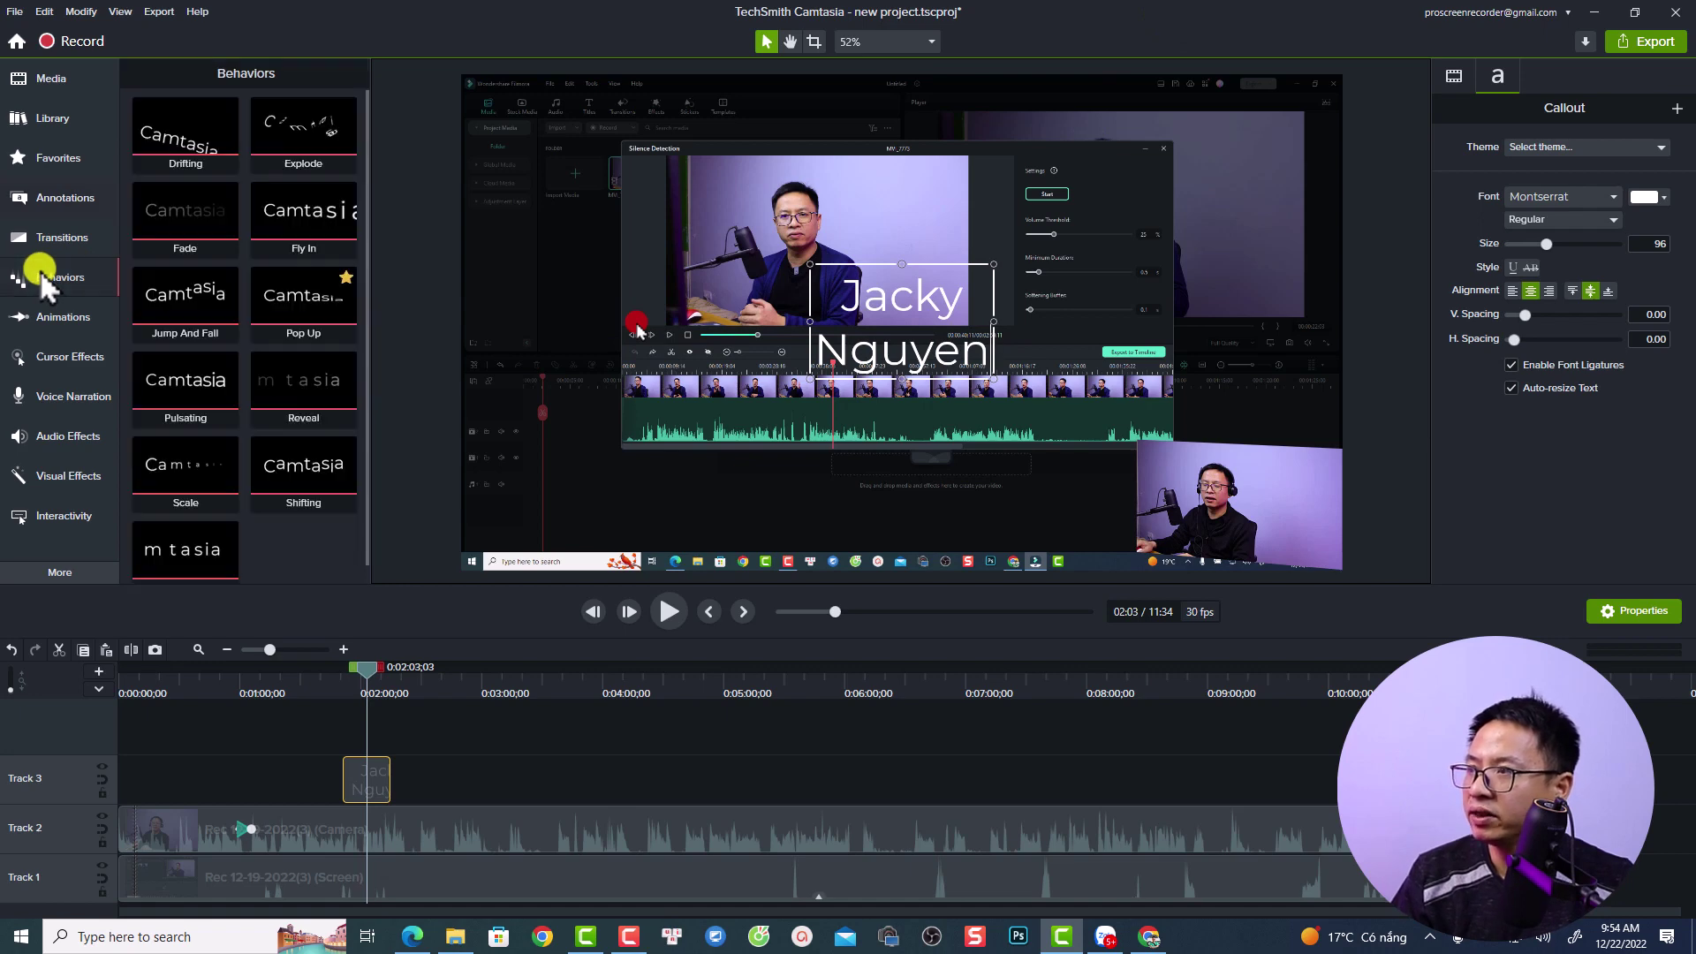
{"action": "left_click_drag", "start_coordinate": [191, 314], "coordinate": [369, 769]}
{"action": "left_click", "coordinate": [339, 680]}
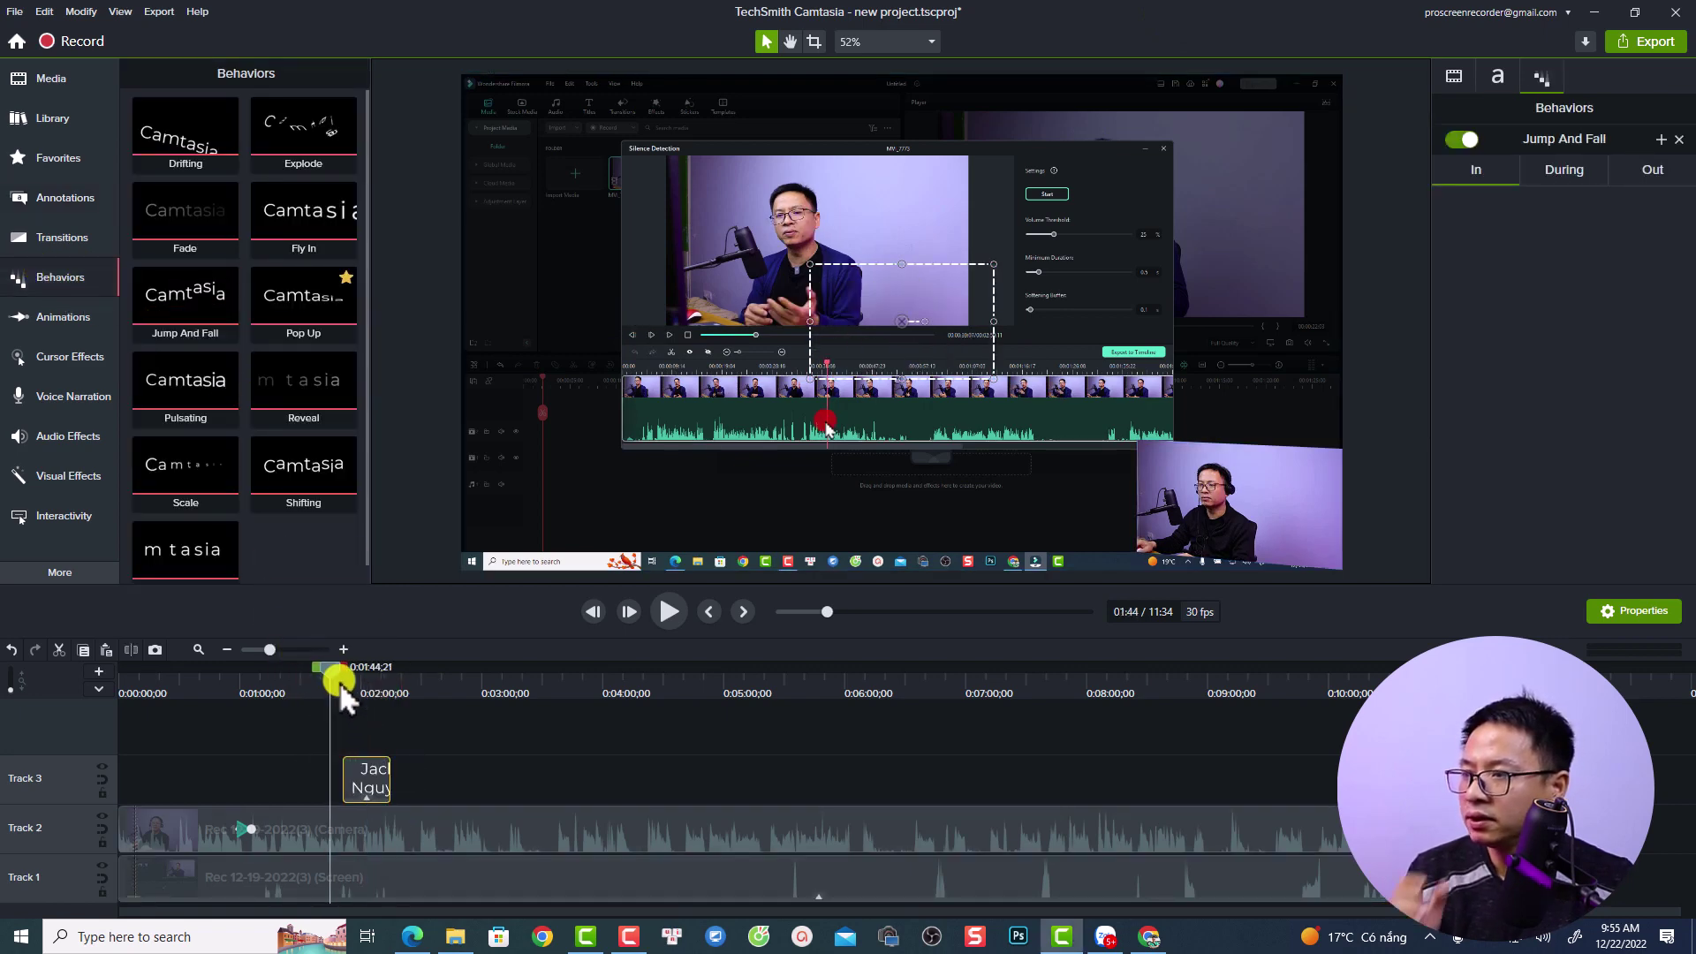
{"action": "key", "text": "space"}
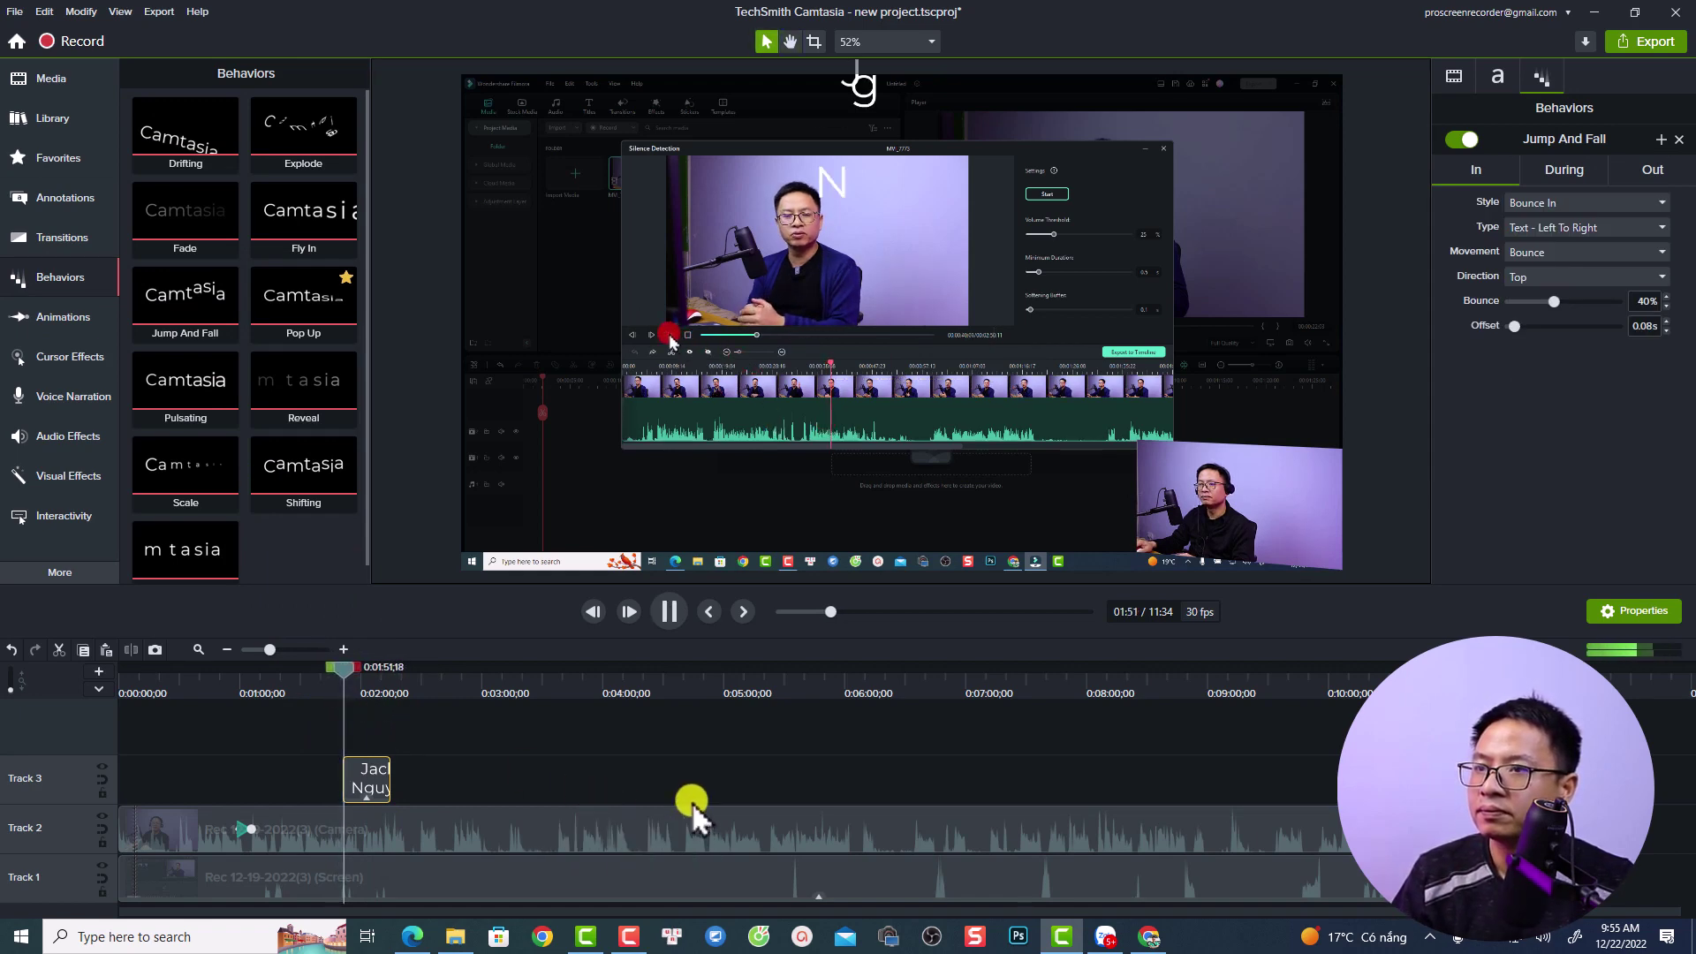
{"action": "key", "text": "space"}
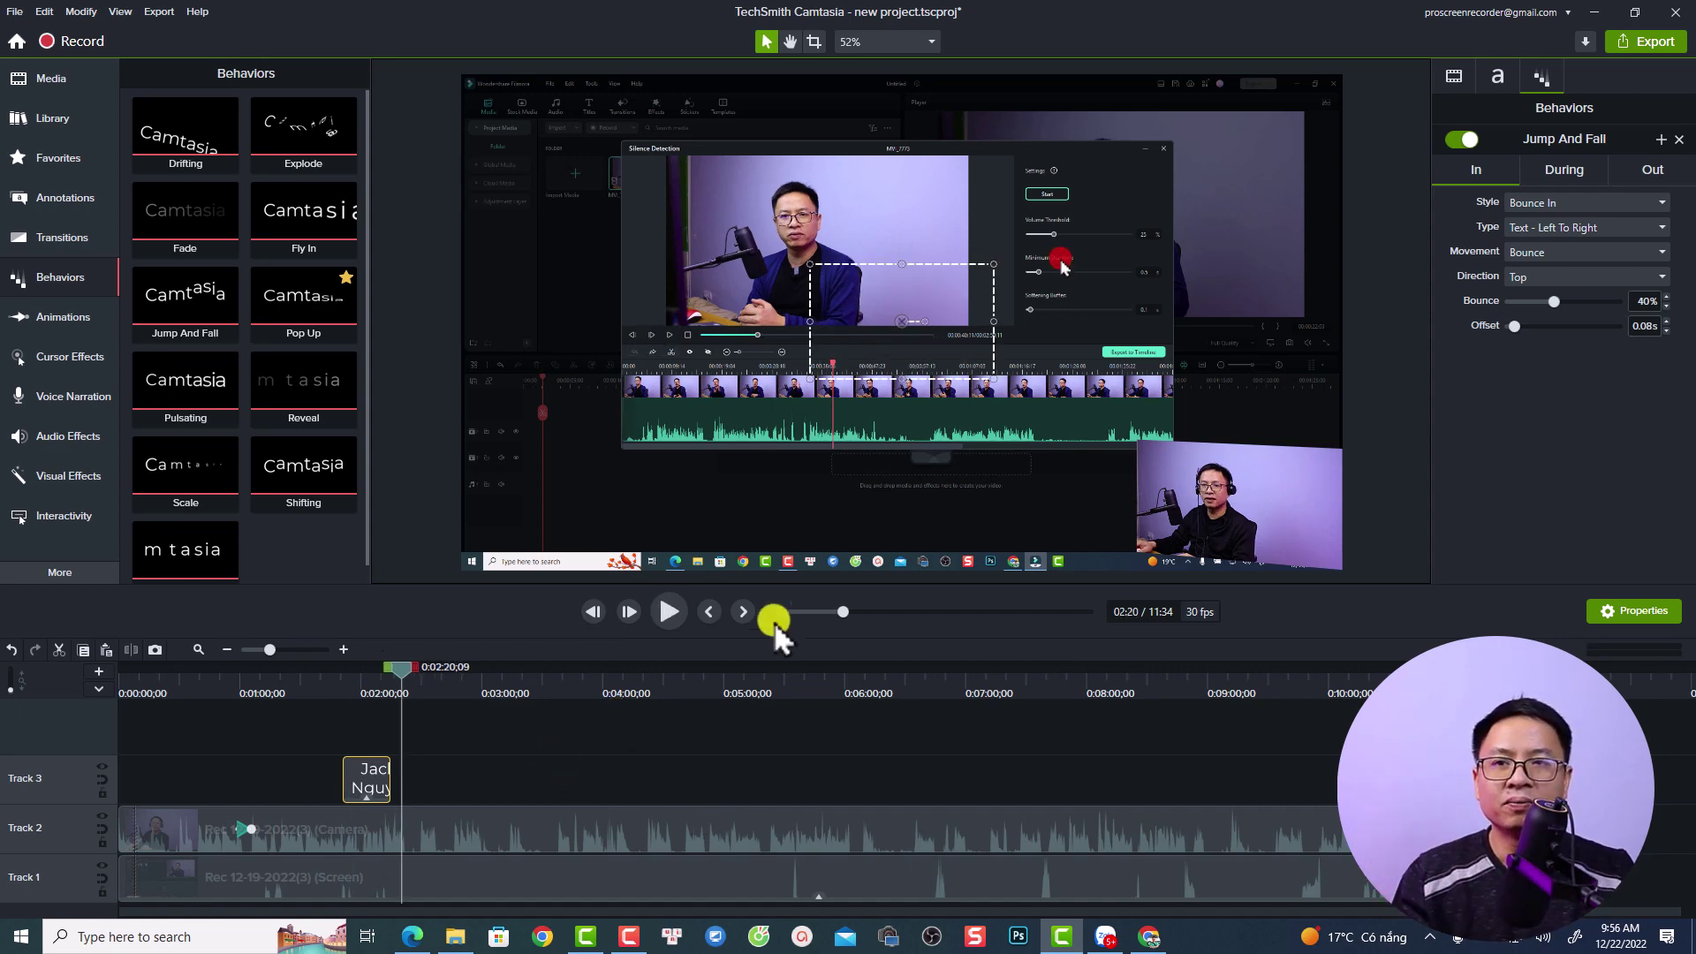
- Set up a local MP4 export and append the presenter's first name and 1 to the file name "new project"
{"action": "left_click", "coordinate": [1639, 42]}
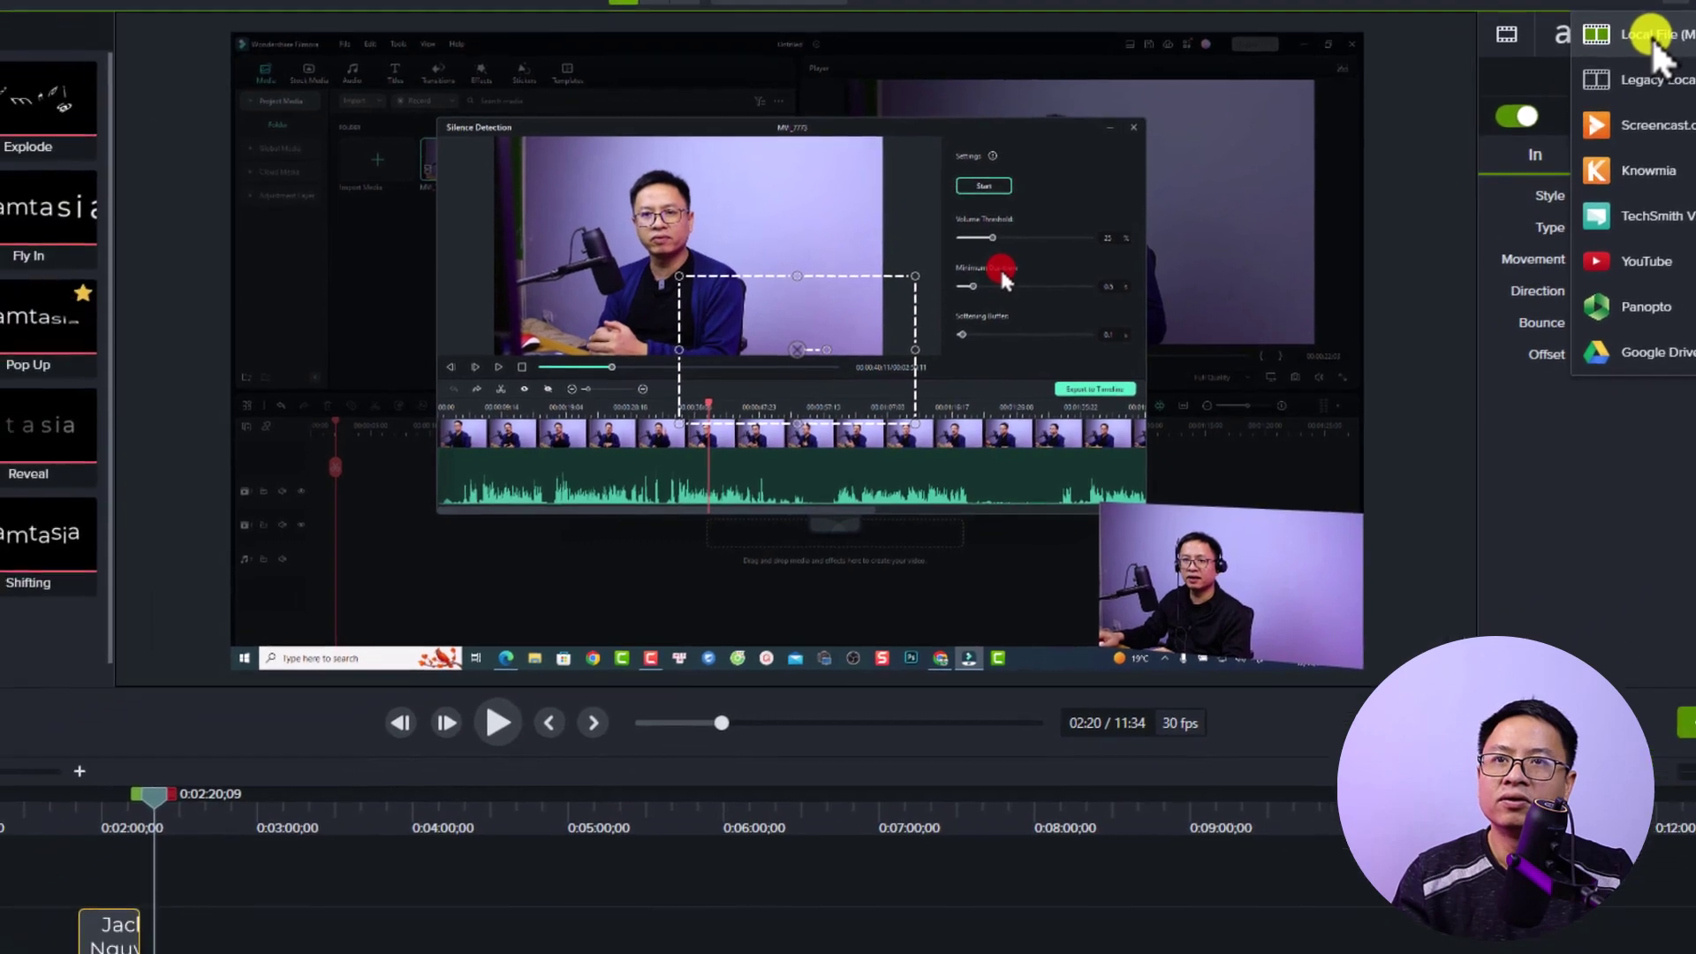
{"action": "left_click", "coordinate": [1529, 98]}
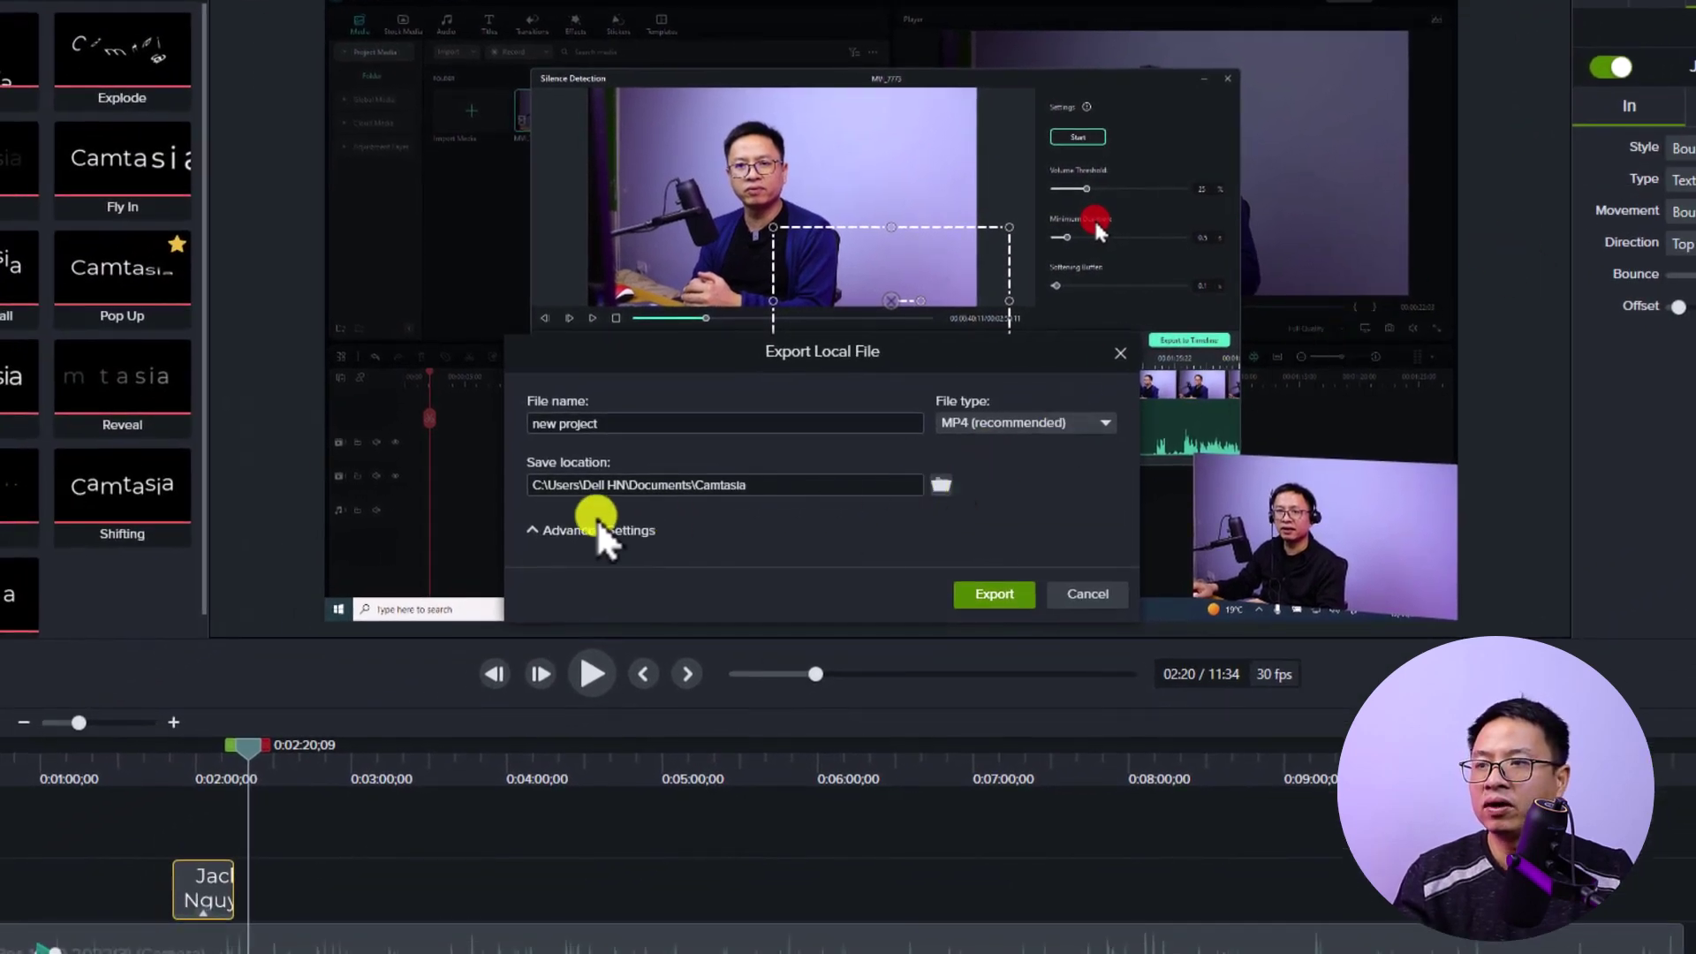
{"action": "left_click", "coordinate": [637, 425]}
{"action": "type", "text": "jacky 1"}
{"action": "left_click", "coordinate": [892, 479]}
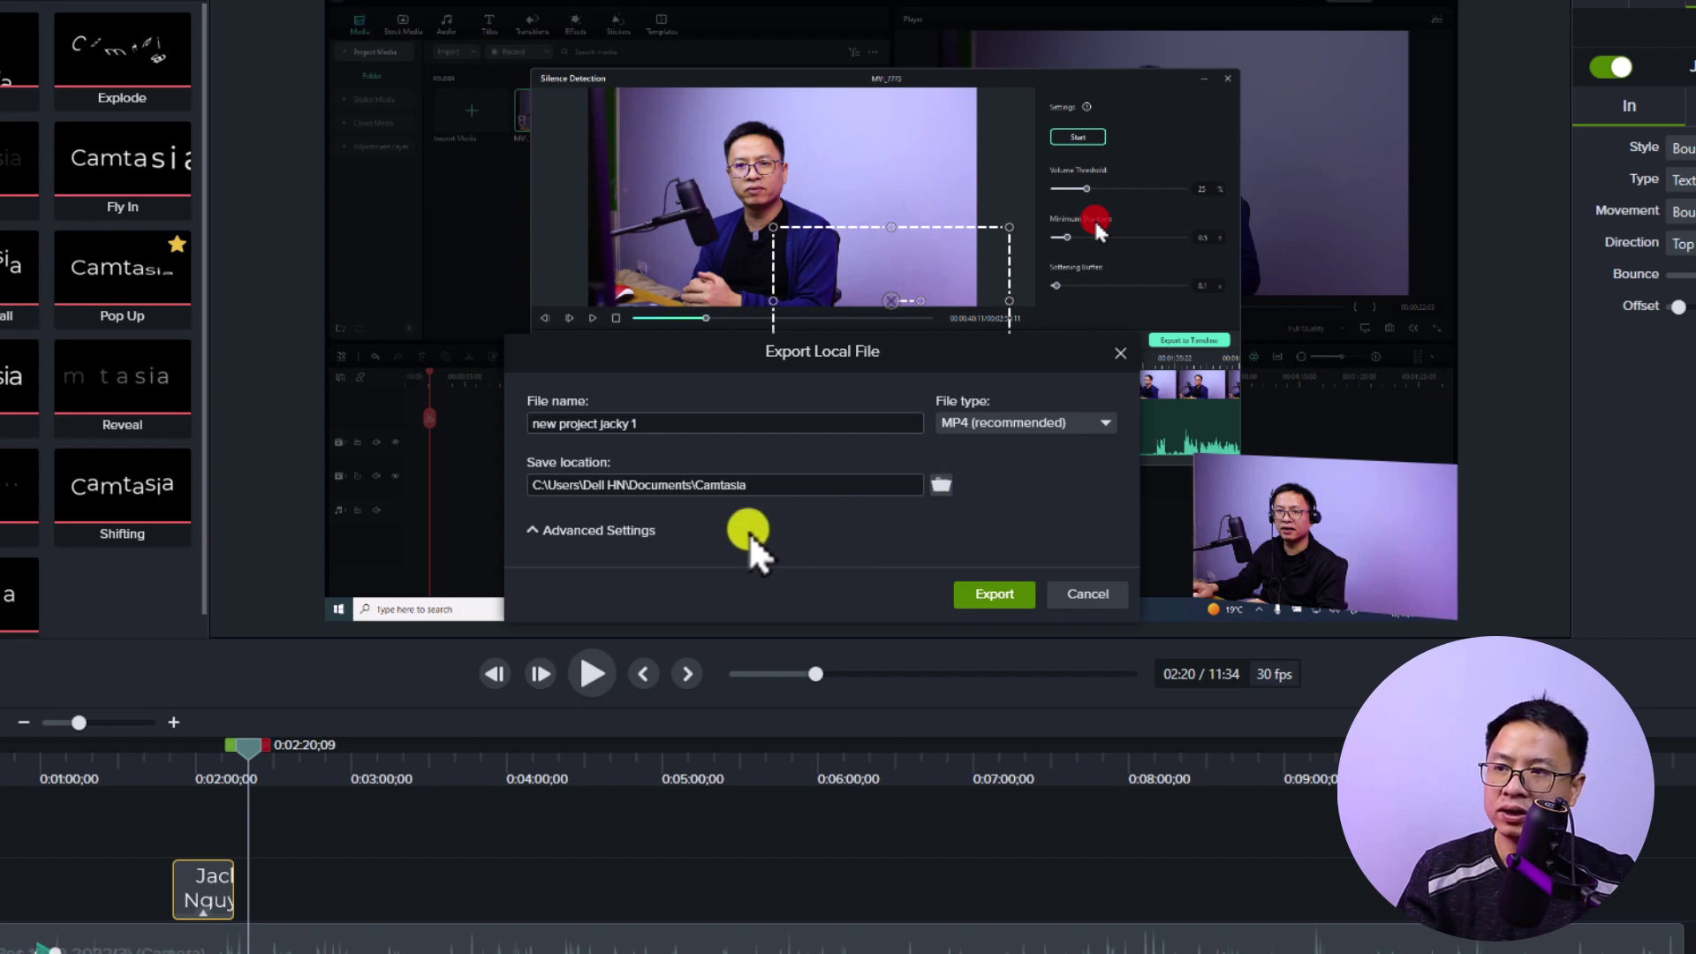
- Set the encoding quality to 75% in the advanced export settings and export the video
{"action": "left_click", "coordinate": [606, 532]}
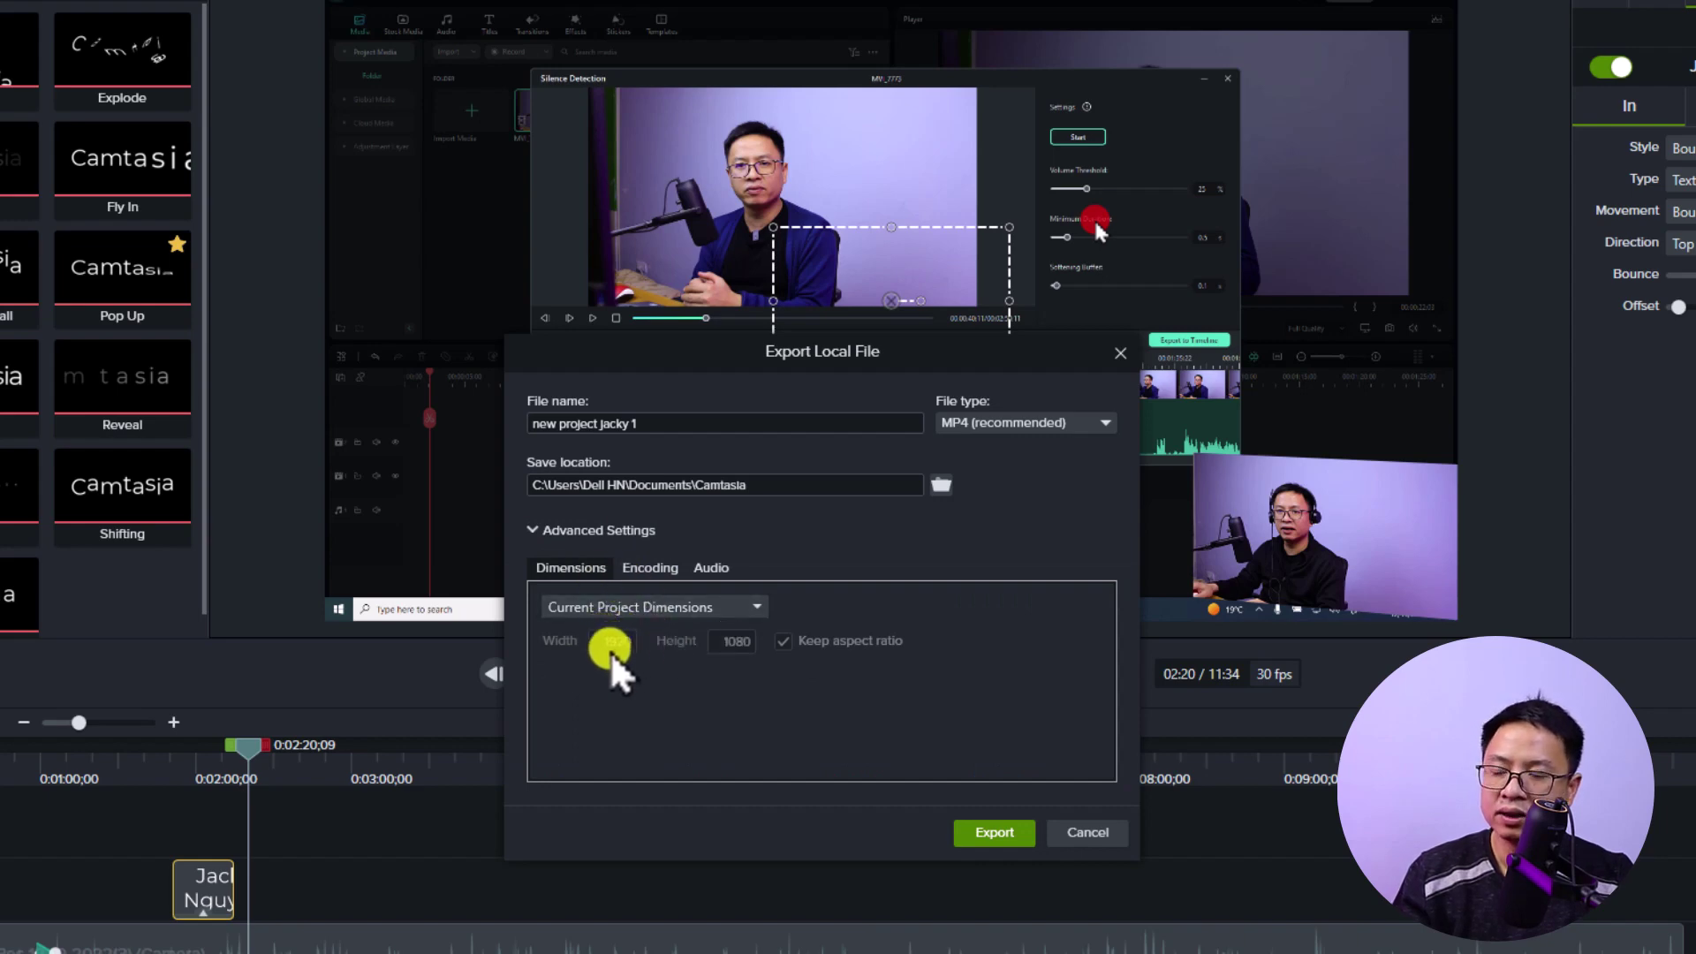
{"action": "left_click", "coordinate": [632, 568]}
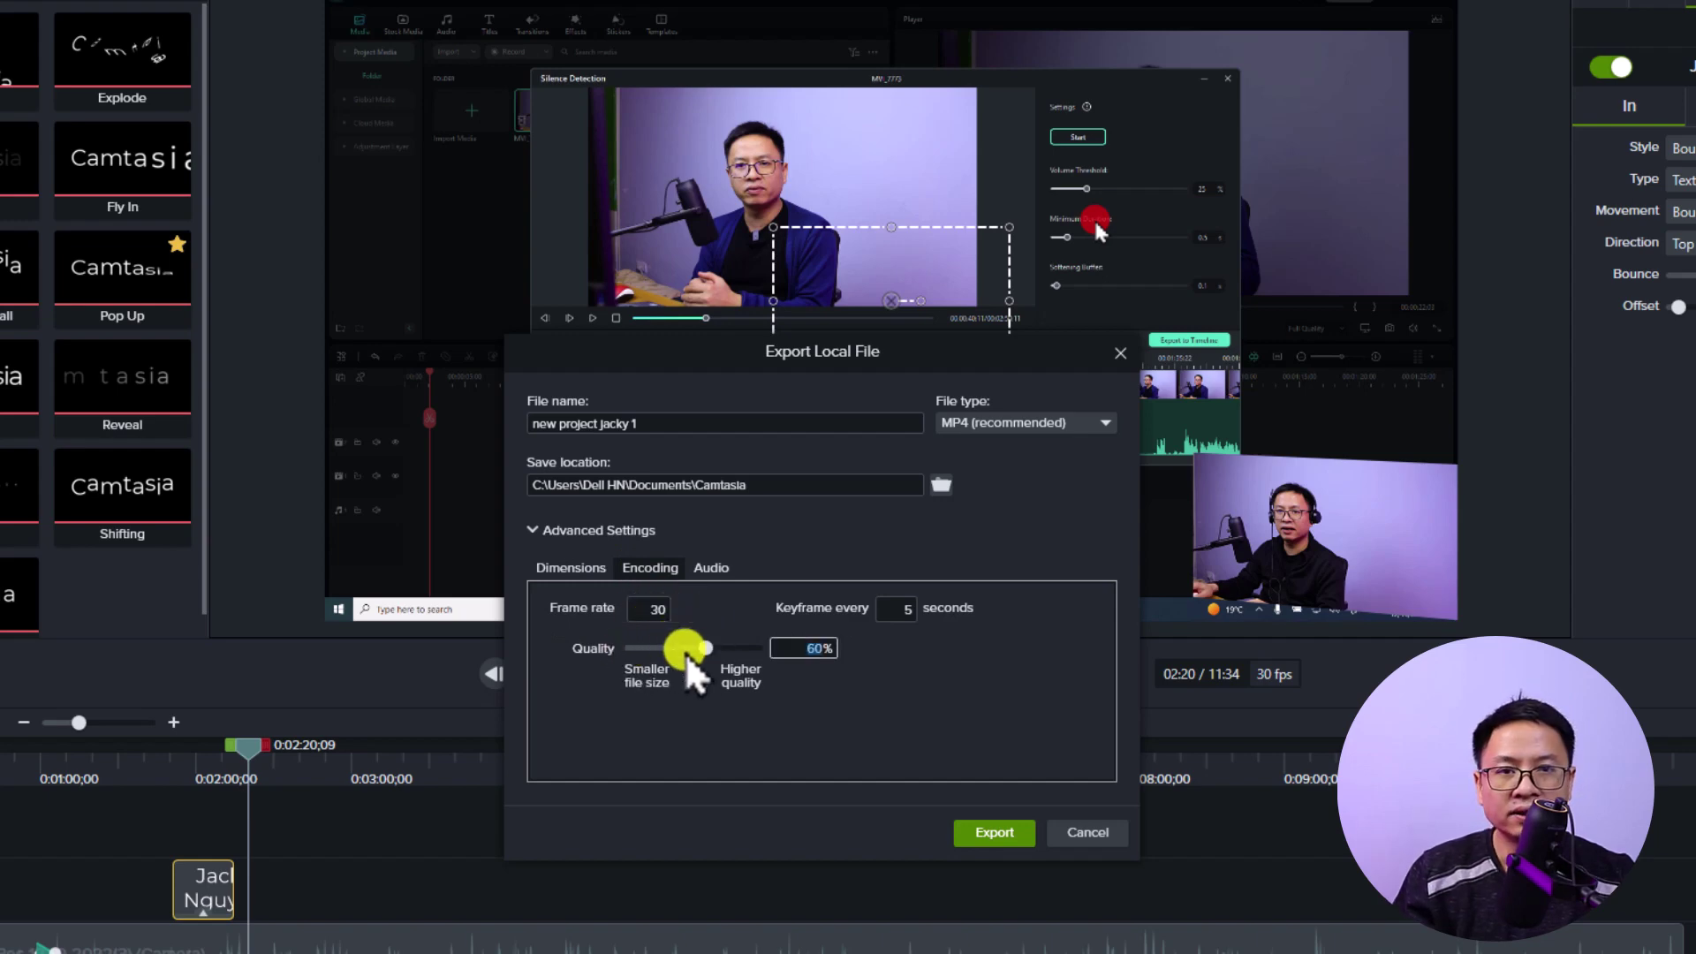
{"action": "left_click_drag", "start_coordinate": [703, 649], "coordinate": [720, 653]}
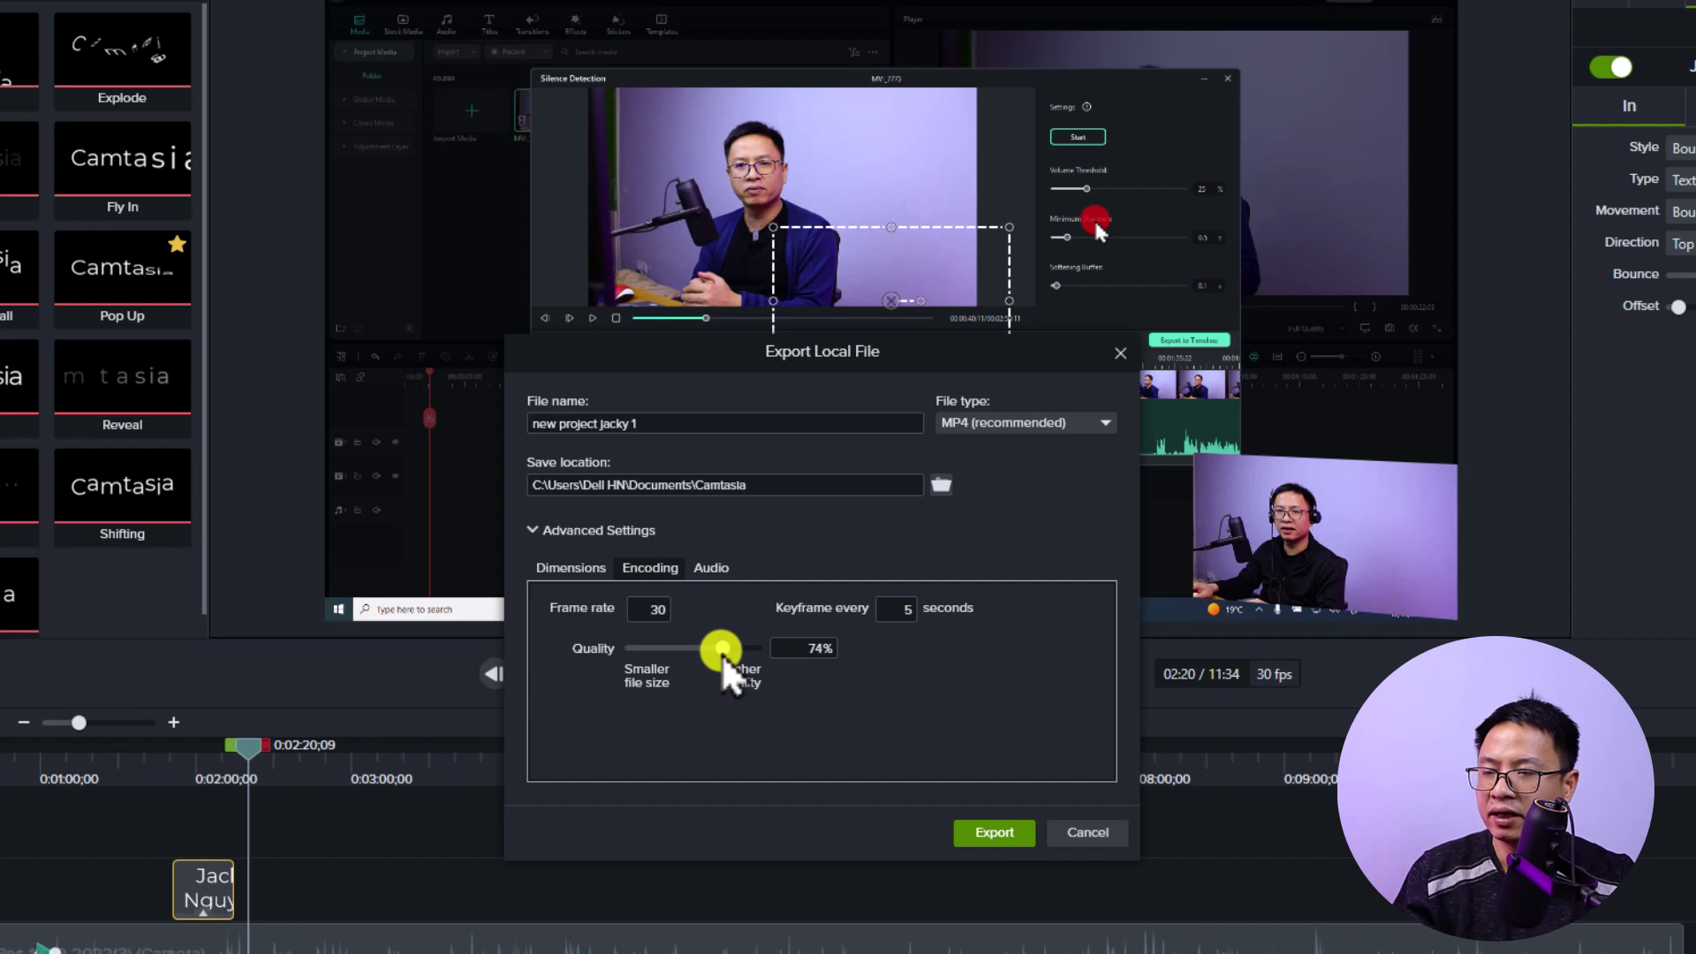
{"action": "double_click", "coordinate": [807, 648]}
{"action": "type", "text": "75"}
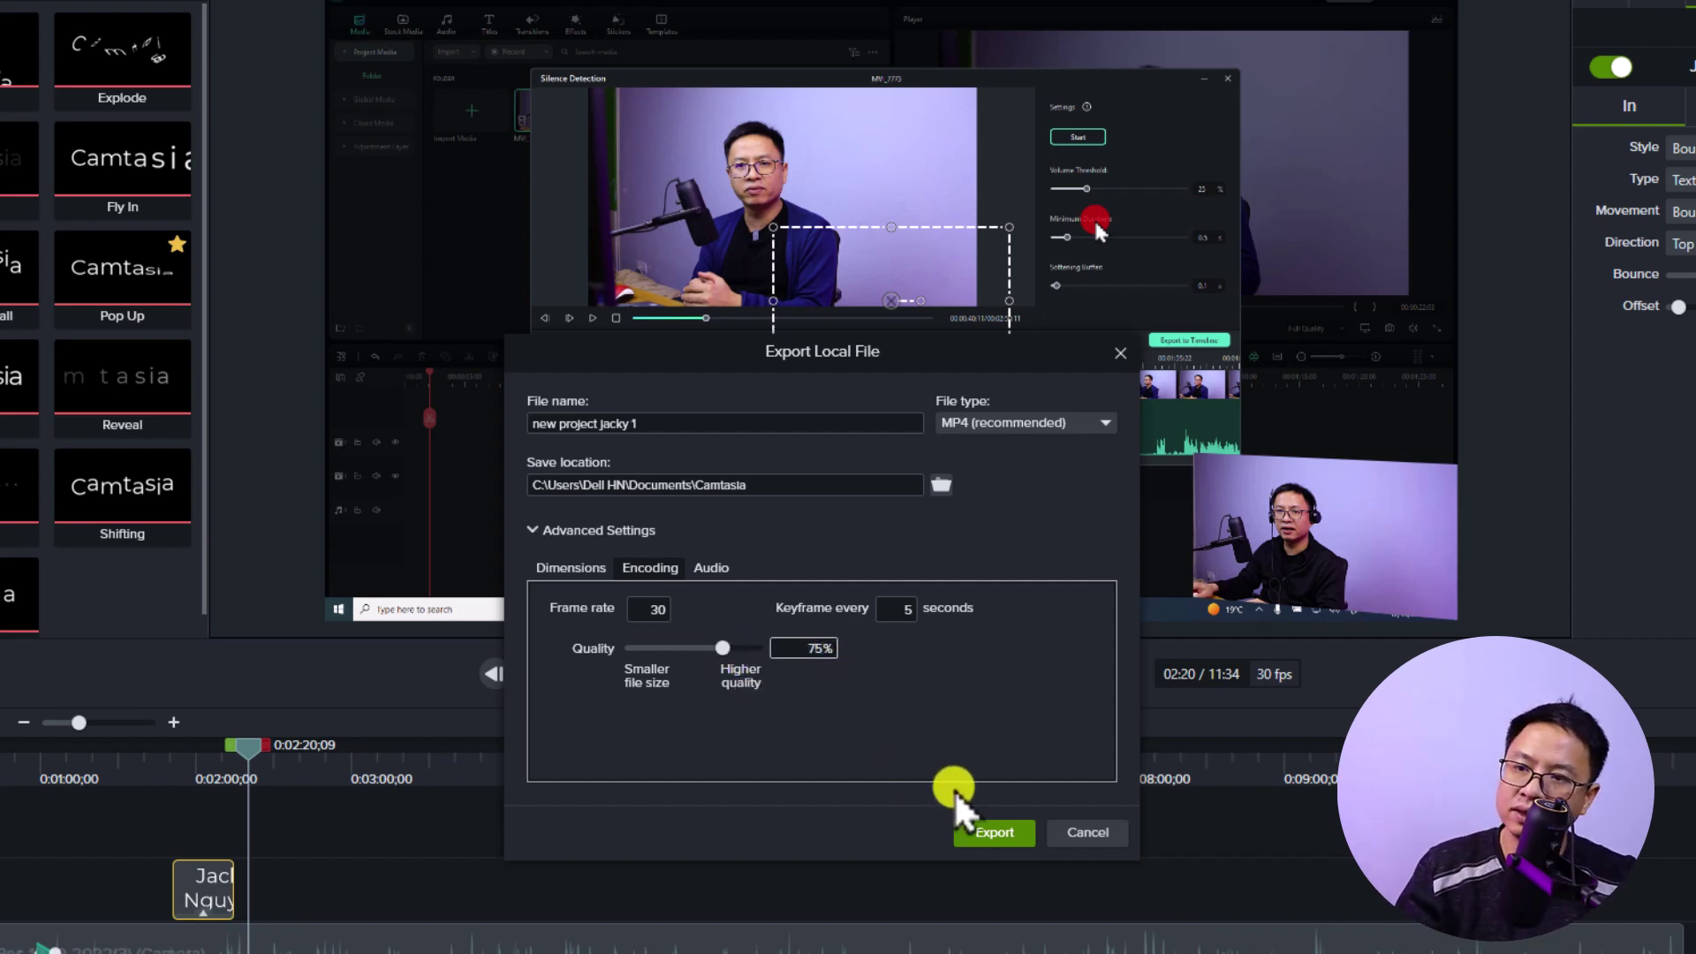
{"action": "left_click", "coordinate": [973, 841]}
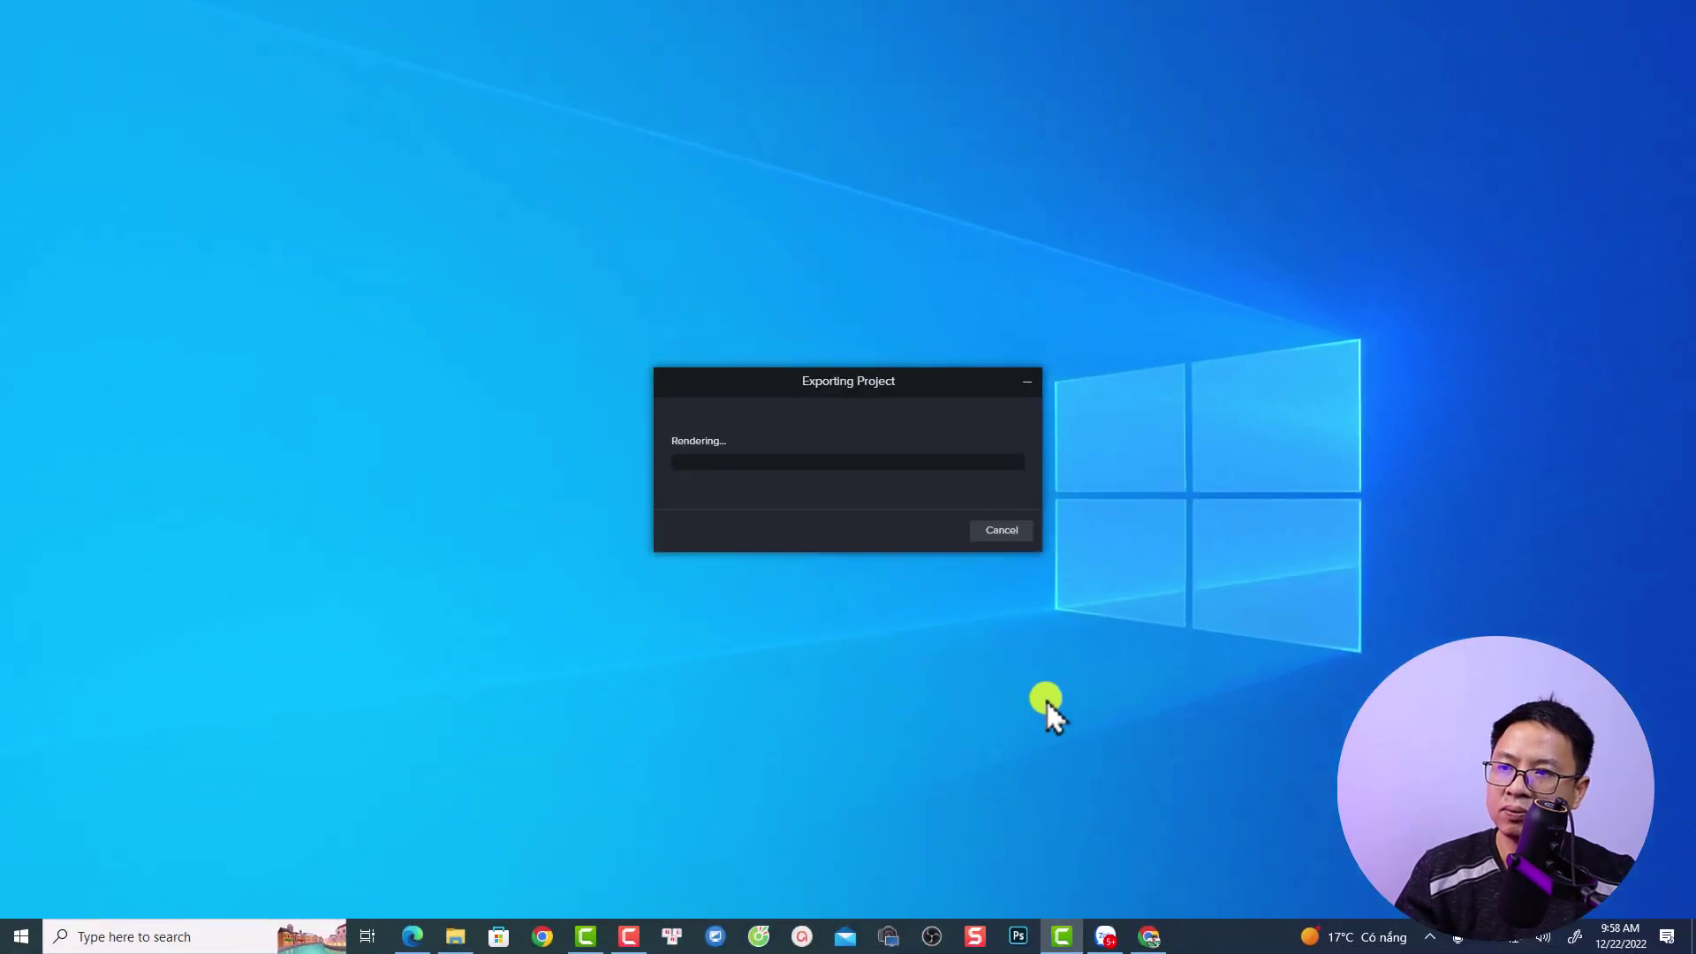